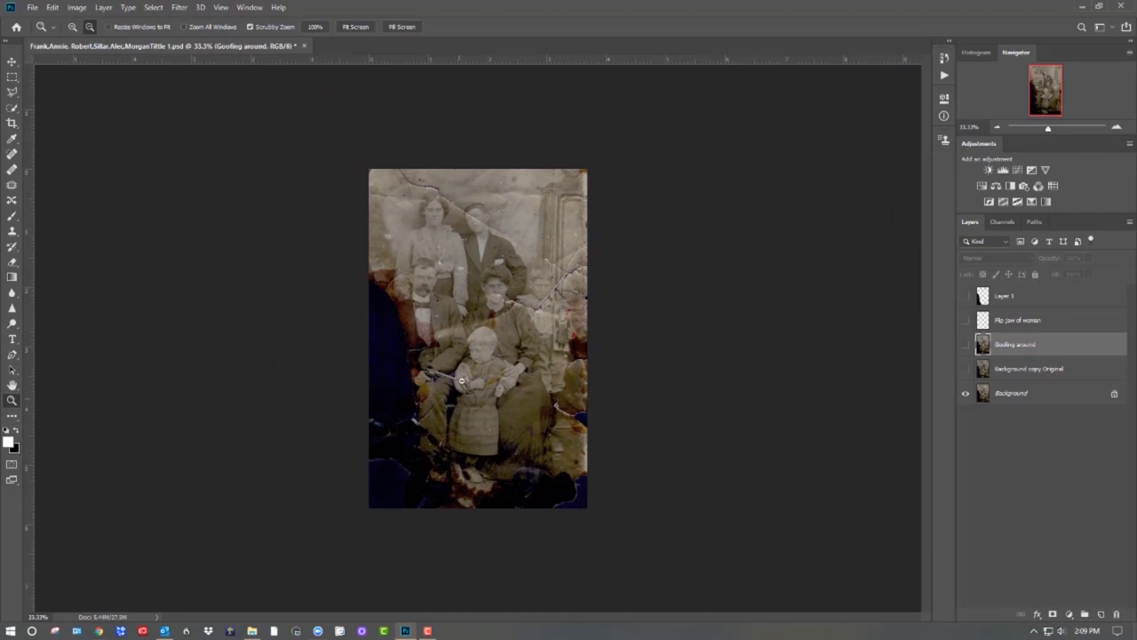
Examine the photo's damage around the seated child and the seated woman's face, checking the Background copy Original and Background layers
{"action": "left_click_drag", "start_coordinate": [465, 367], "coordinate": [547, 387]}
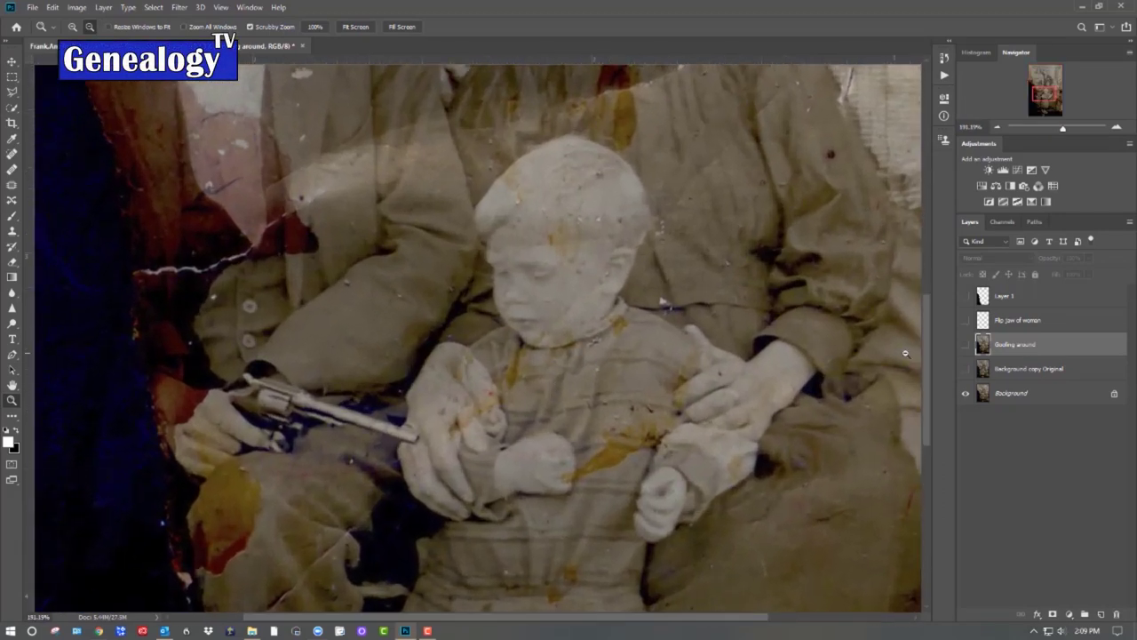
{"action": "left_click_drag", "start_coordinate": [927, 376], "coordinate": [912, 144]}
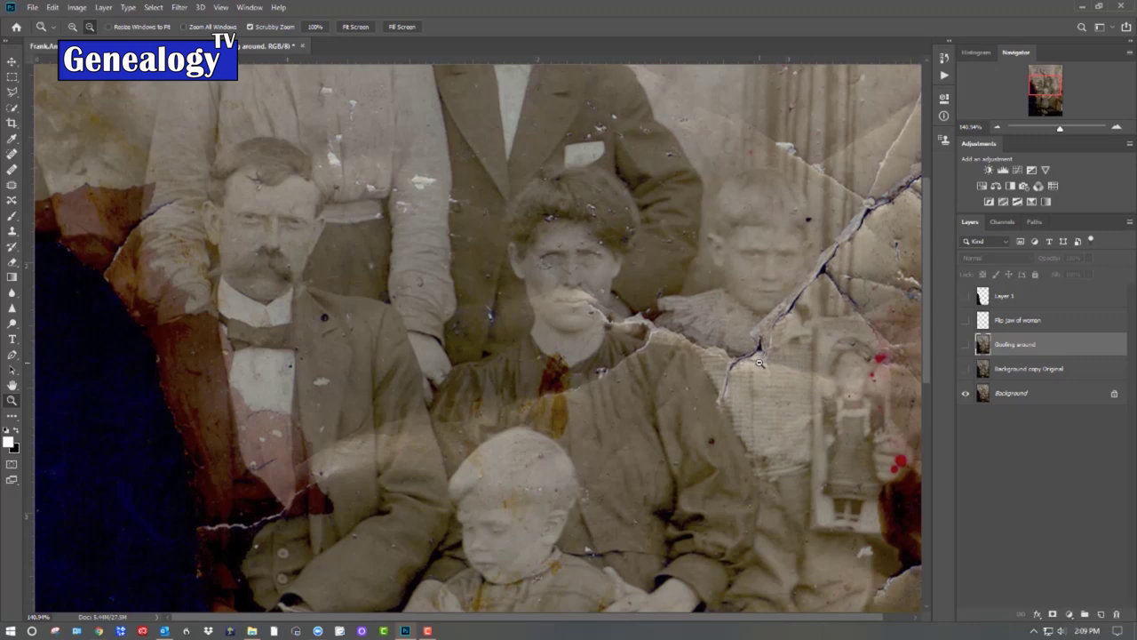
{"action": "left_click", "coordinate": [1016, 372]}
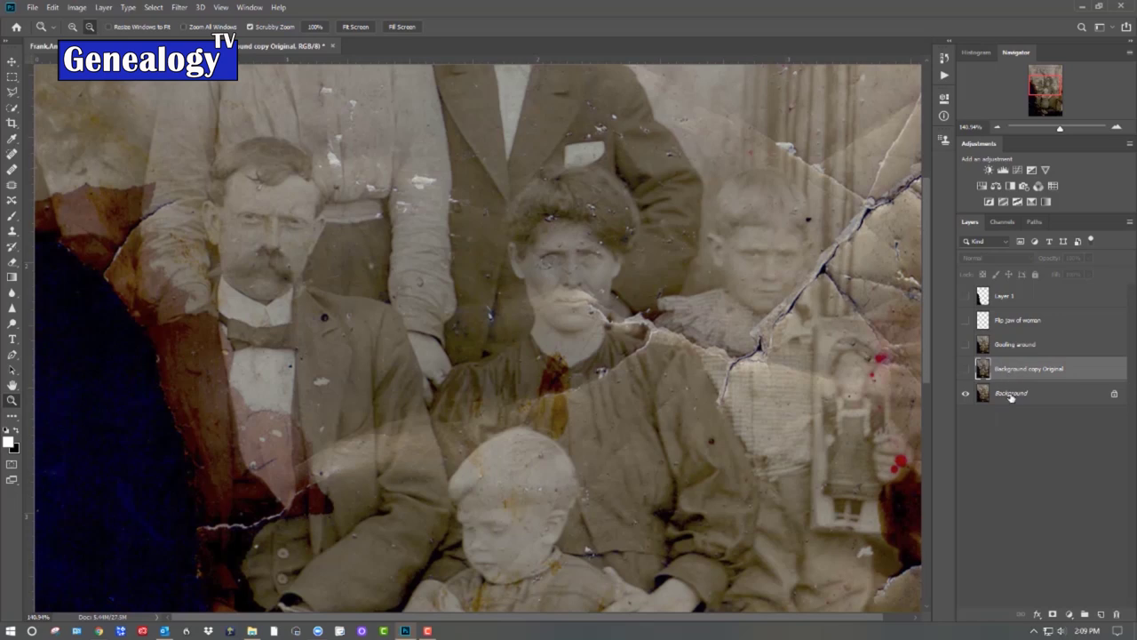
{"action": "left_click", "coordinate": [1011, 395]}
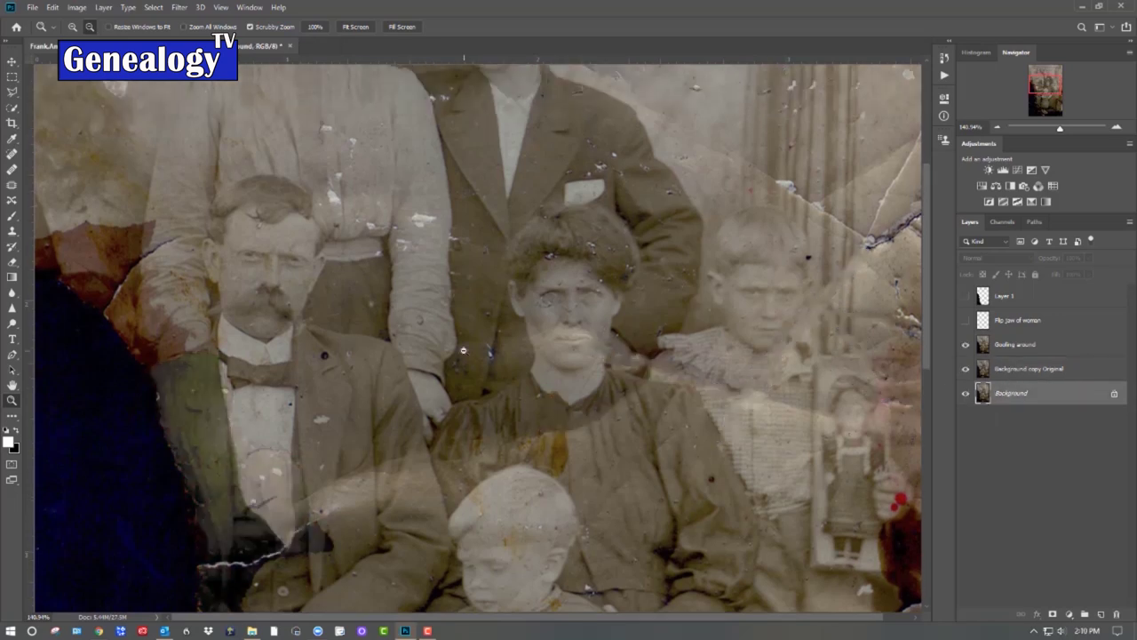
{"action": "left_click_drag", "start_coordinate": [464, 350], "coordinate": [519, 356]}
{"action": "left_click_drag", "start_coordinate": [520, 619], "coordinate": [611, 619]}
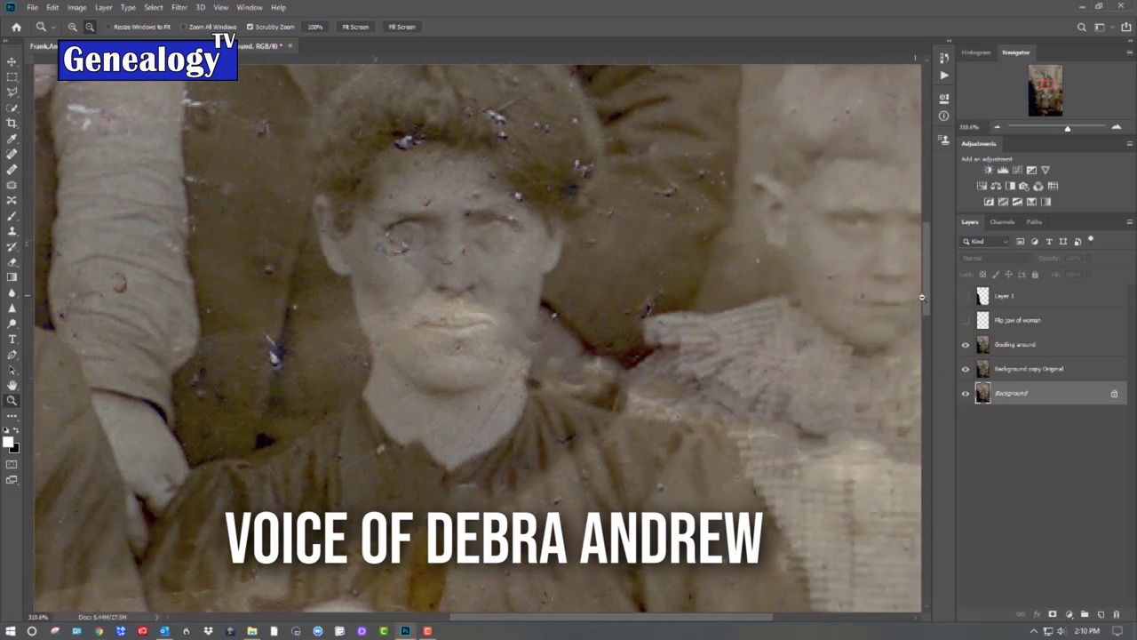
{"action": "mouse_move", "coordinate": [930, 302]}
{"action": "left_mouse_down"}
{"action": "mouse_move", "coordinate": [927, 277]}
{"action": "mouse_move", "coordinate": [927, 287]}
{"action": "left_mouse_up"}
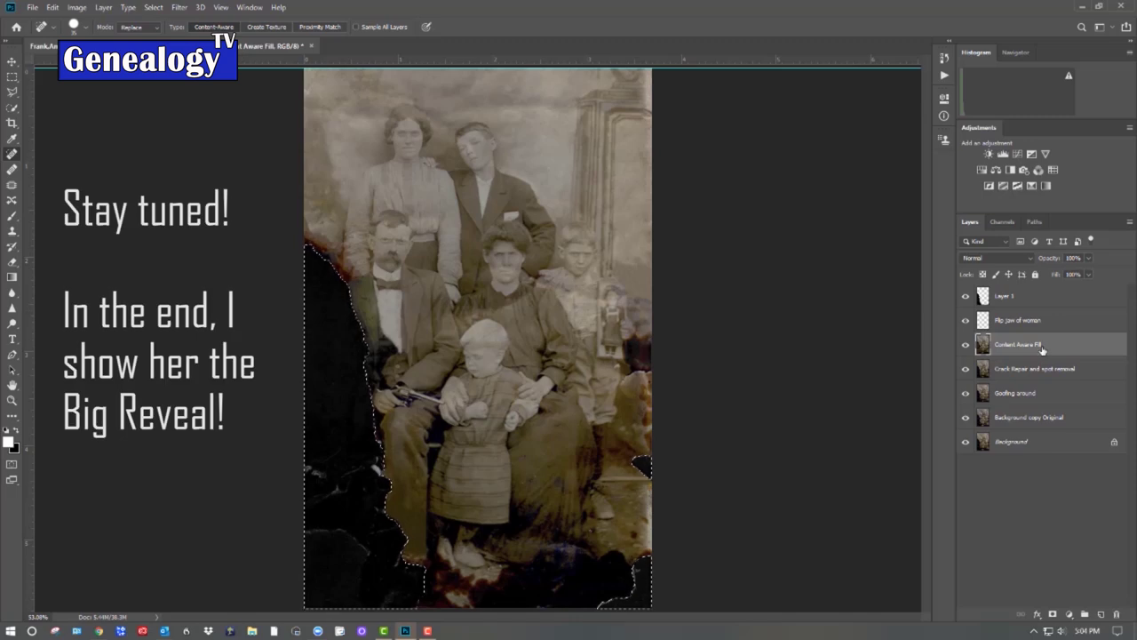
Hide Layer 1 and compare the photo with and without the Content Aware Fill layer
{"action": "left_click", "coordinate": [966, 297]}
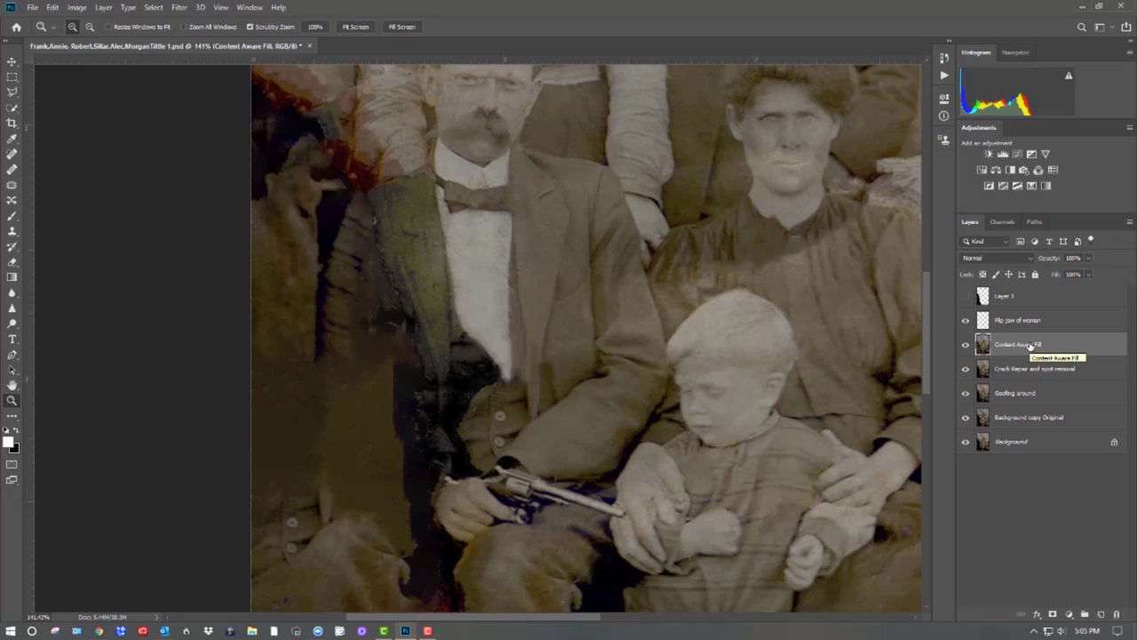
{"action": "left_click_drag", "start_coordinate": [654, 322], "coordinate": [655, 229]}
{"action": "scroll", "coordinate": [693, 285], "scroll_direction": "down", "scroll_amount": 5}
{"action": "left_click_drag", "start_coordinate": [693, 285], "coordinate": [596, 208]}
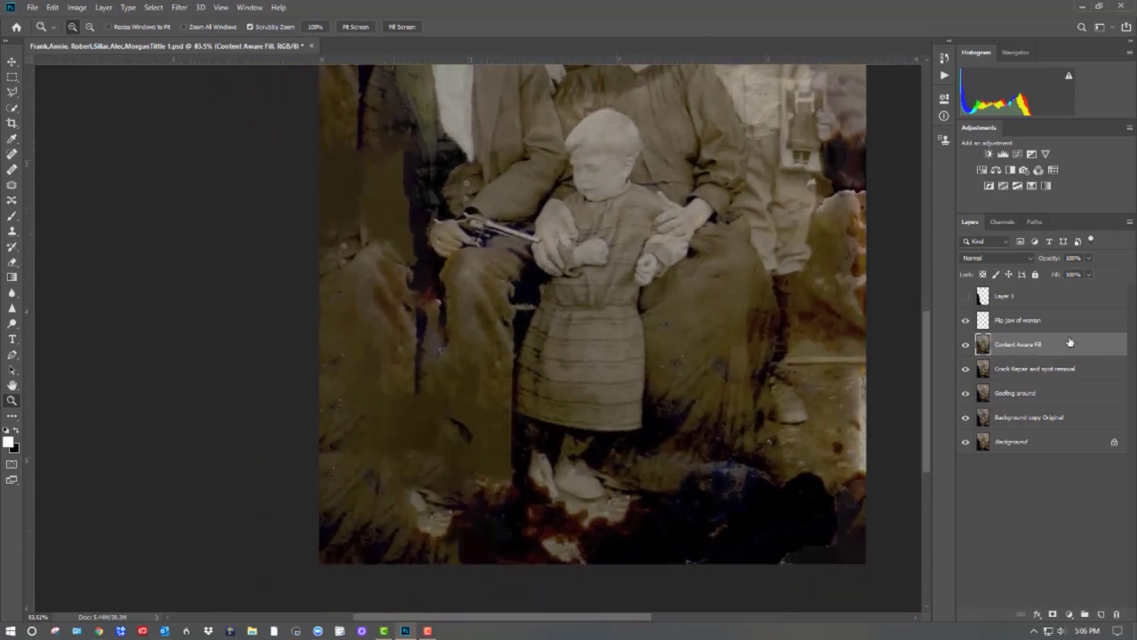
{"action": "left_click", "coordinate": [966, 345]}
{"action": "left_click", "coordinate": [966, 345]}
{"action": "left_click_drag", "start_coordinate": [468, 312], "coordinate": [527, 462]}
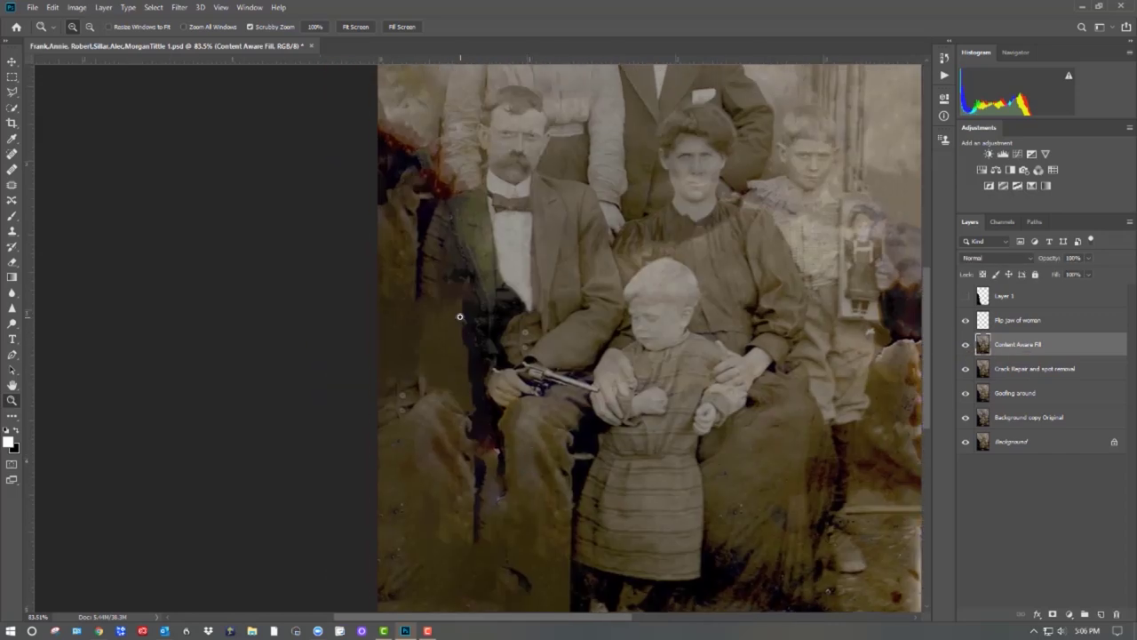
Select the intact half of the seated man's jacket with the Quick Selection tool, excluding his bow tie
{"action": "left_click_drag", "start_coordinate": [584, 232], "coordinate": [397, 273]}
{"action": "left_click", "coordinate": [10, 109]}
{"action": "left_click_drag", "start_coordinate": [422, 186], "coordinate": [358, 524]}
{"action": "left_click_drag", "start_coordinate": [344, 376], "coordinate": [414, 507]}
{"action": "left_click_drag", "start_coordinate": [466, 174], "coordinate": [479, 222]}
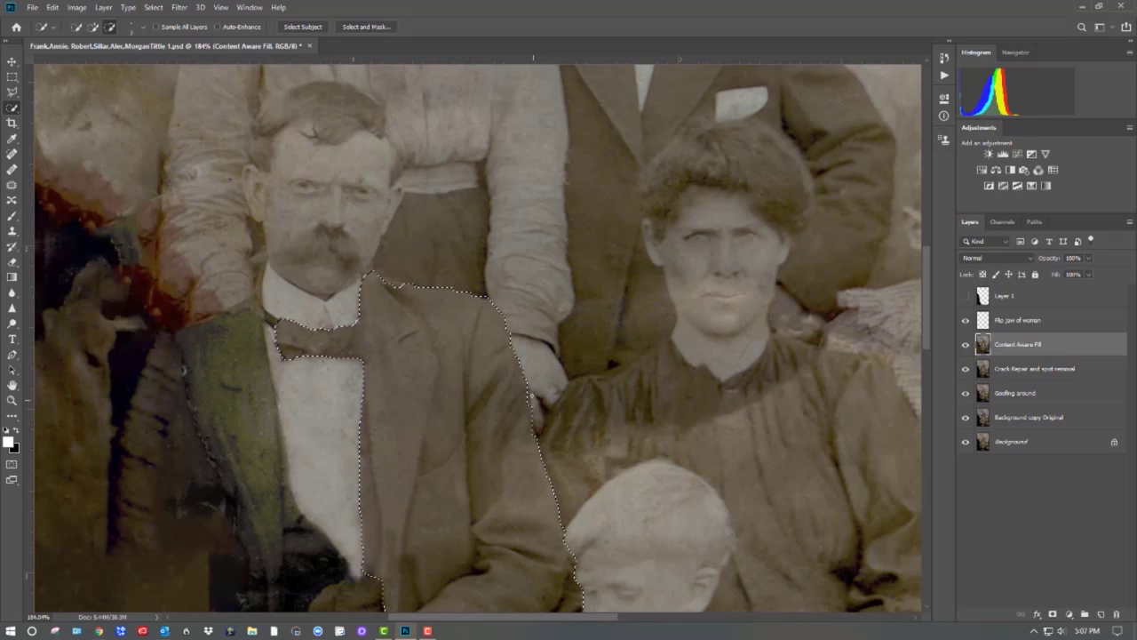
{"action": "left_click_drag", "start_coordinate": [353, 321], "coordinate": [355, 345]}
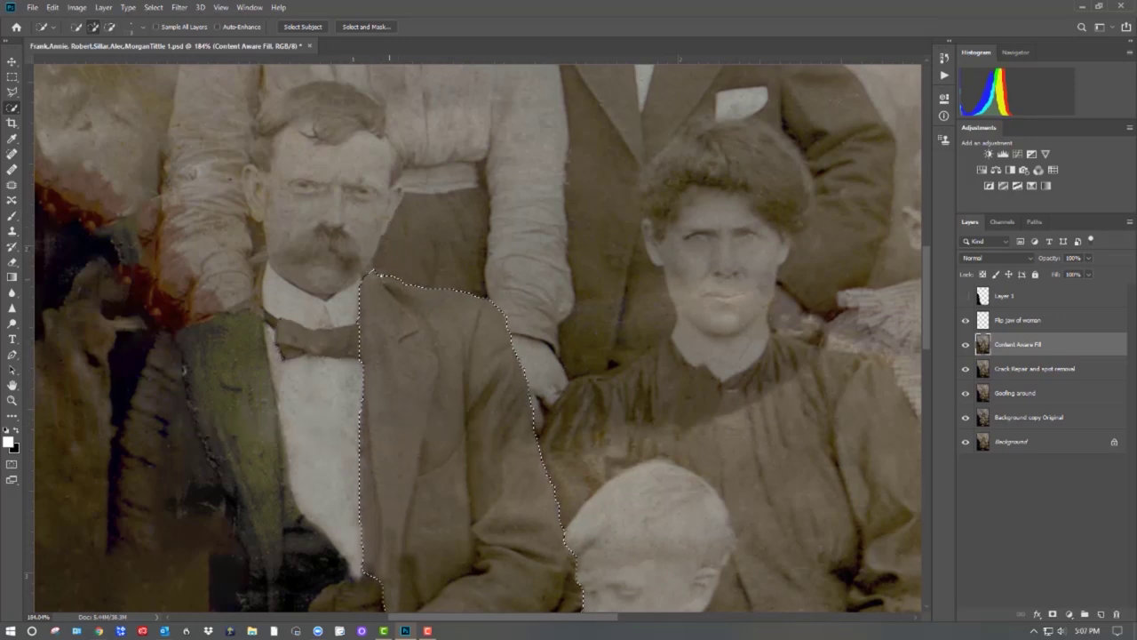
Copy the selected jacket half to a new layer and name it Flip Jacket
{"action": "left_click_drag", "start_coordinate": [454, 496], "coordinate": [473, 364]}
{"action": "key", "text": "ctrl+j"}
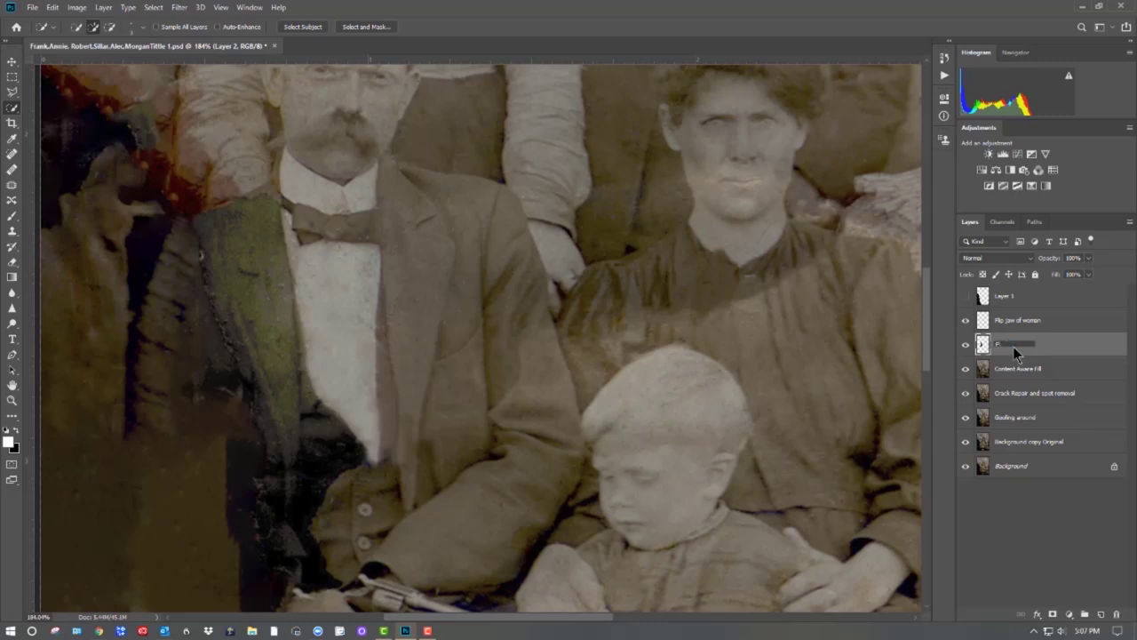
{"action": "key", "text": "Return"}
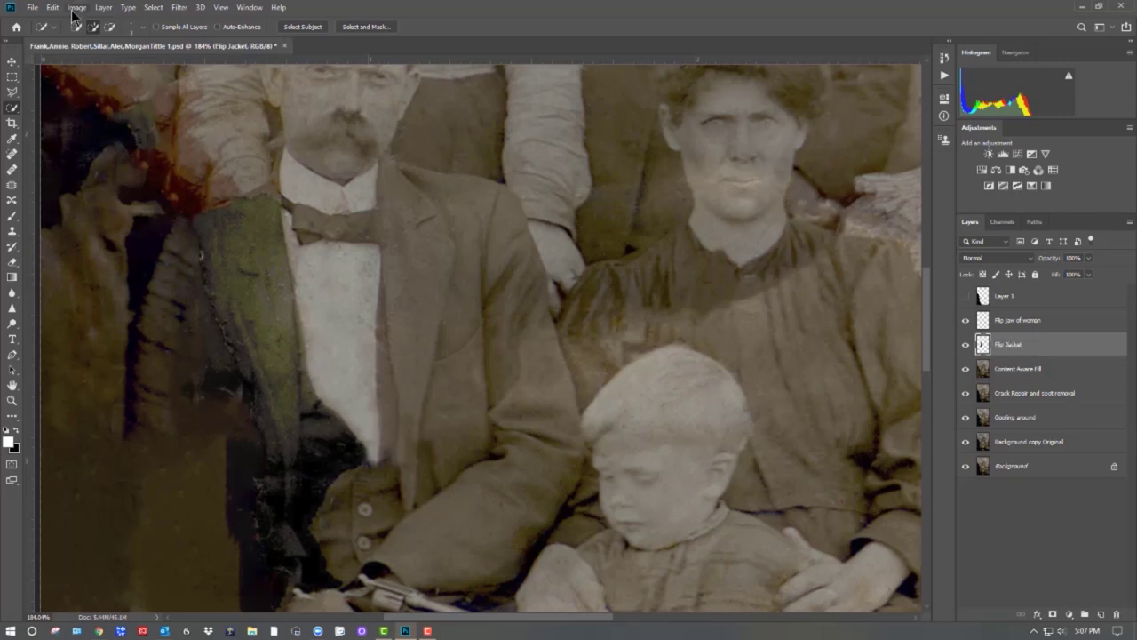
Flip the Flip Jacket layer horizontally and move it over the damaged half of the man's jacket
{"action": "left_click", "coordinate": [73, 13]}
{"action": "mouse_move", "coordinate": [52, 8]}
{"action": "mouse_move", "coordinate": [101, 241]}
{"action": "left_click", "coordinate": [253, 409]}
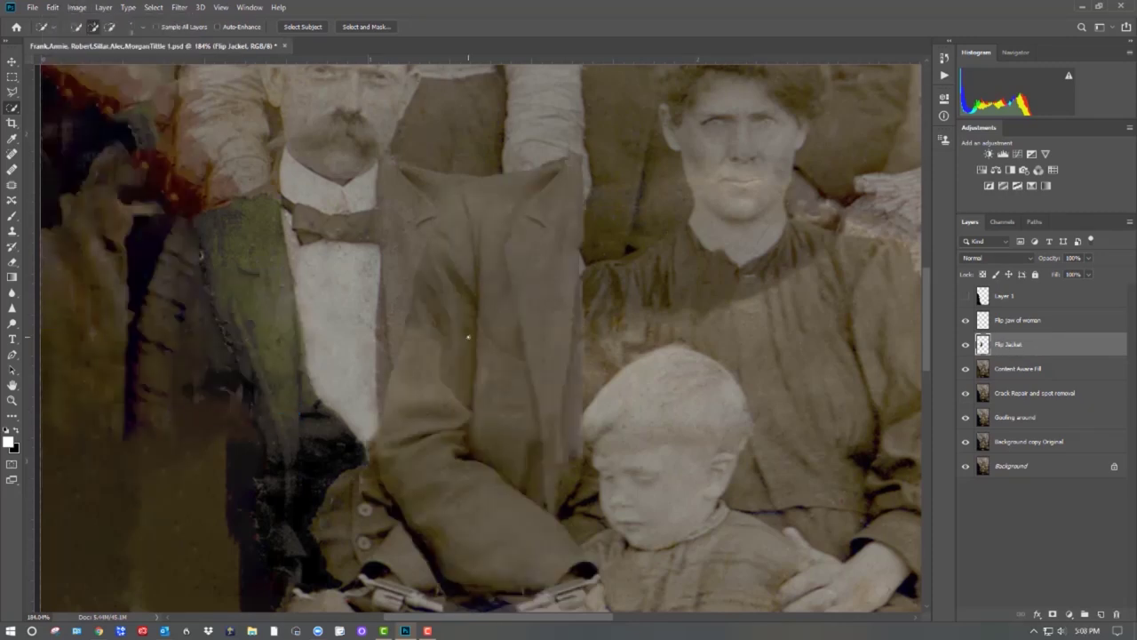
{"action": "key", "text": "ctrl+t"}
{"action": "left_click_drag", "start_coordinate": [498, 297], "coordinate": [216, 305]}
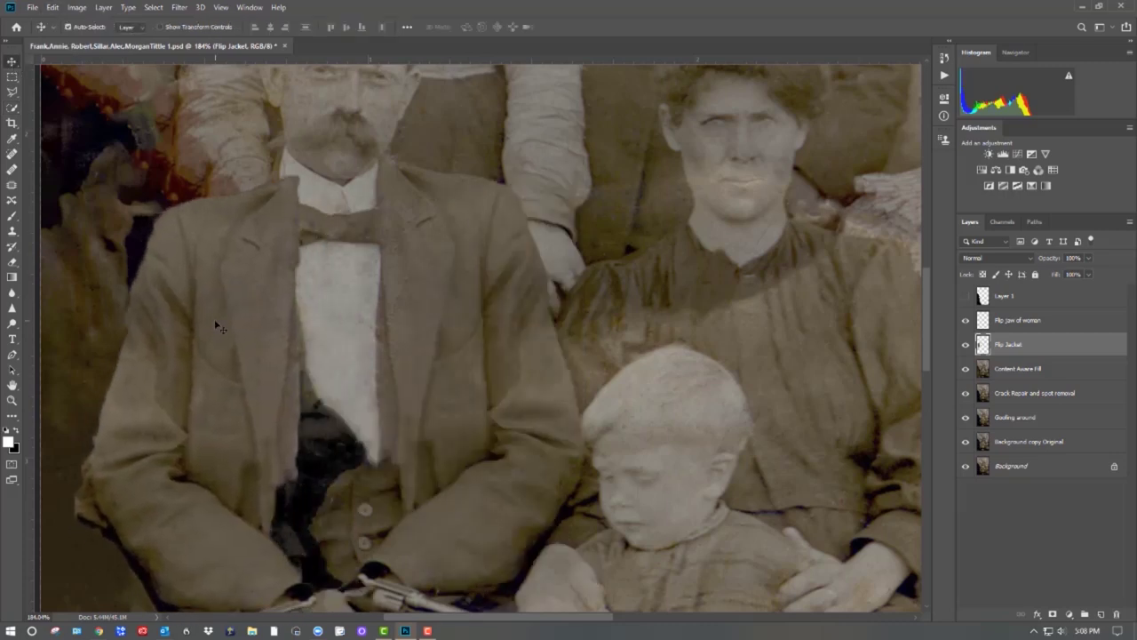
Rotate the mirrored jacket to about -6.68° and nudge it into line with the man's collar and shirt
{"action": "left_click_drag", "start_coordinate": [416, 110], "coordinate": [393, 77]}
{"action": "left_click_drag", "start_coordinate": [205, 357], "coordinate": [217, 354]}
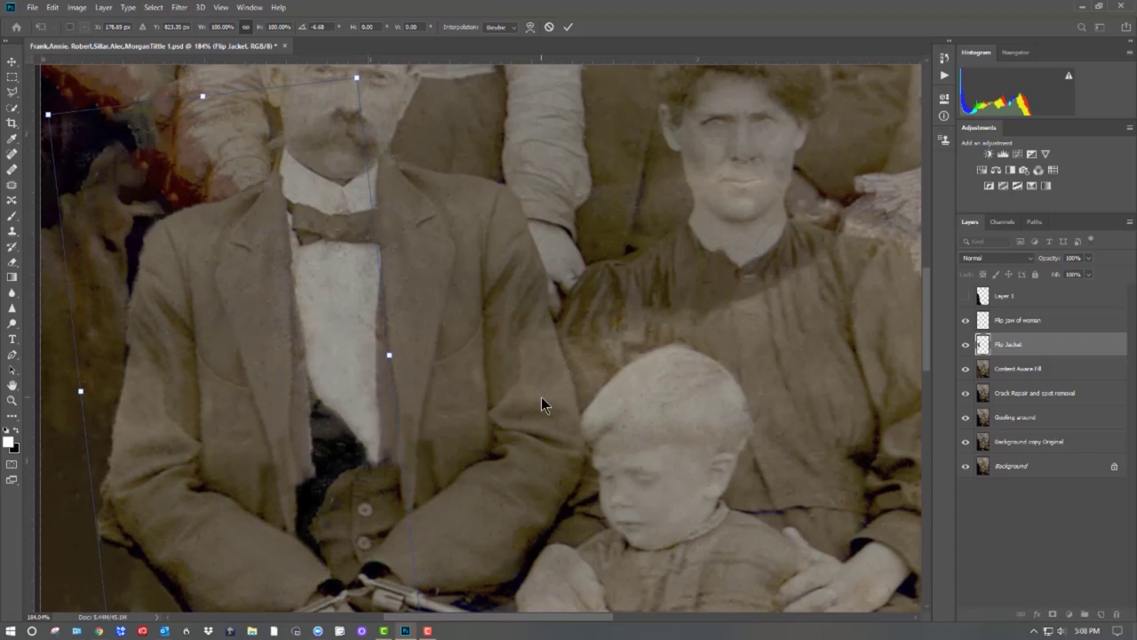
{"action": "key", "text": "Return"}
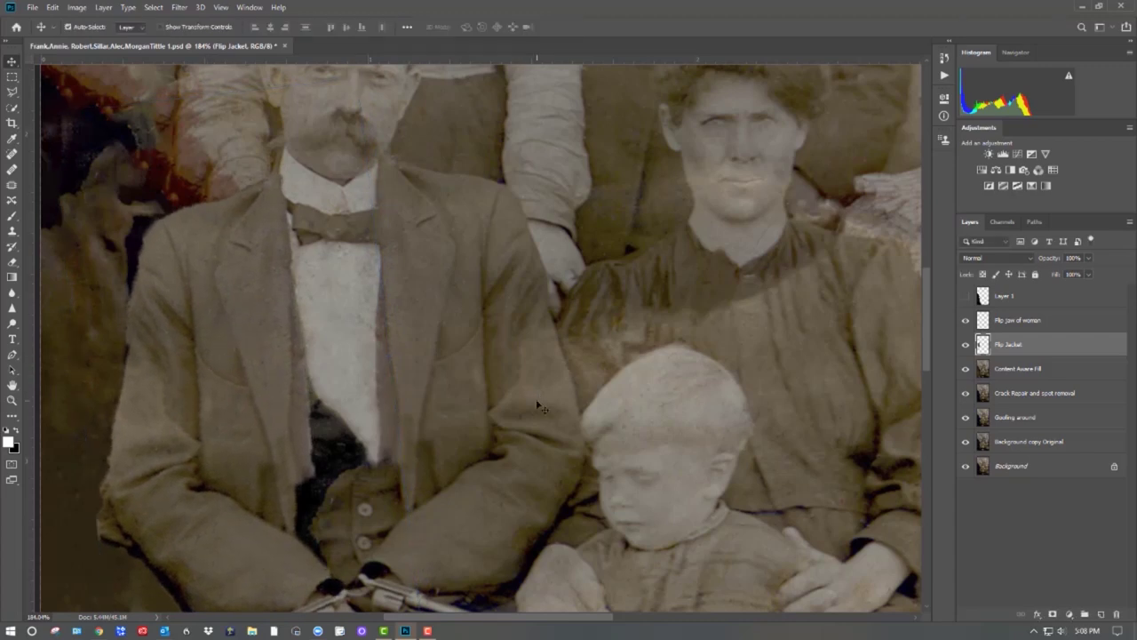
Erase the mirrored gun and excess sleeve edge from the Flip Jacket layer
{"action": "left_click_drag", "start_coordinate": [476, 455], "coordinate": [429, 307]}
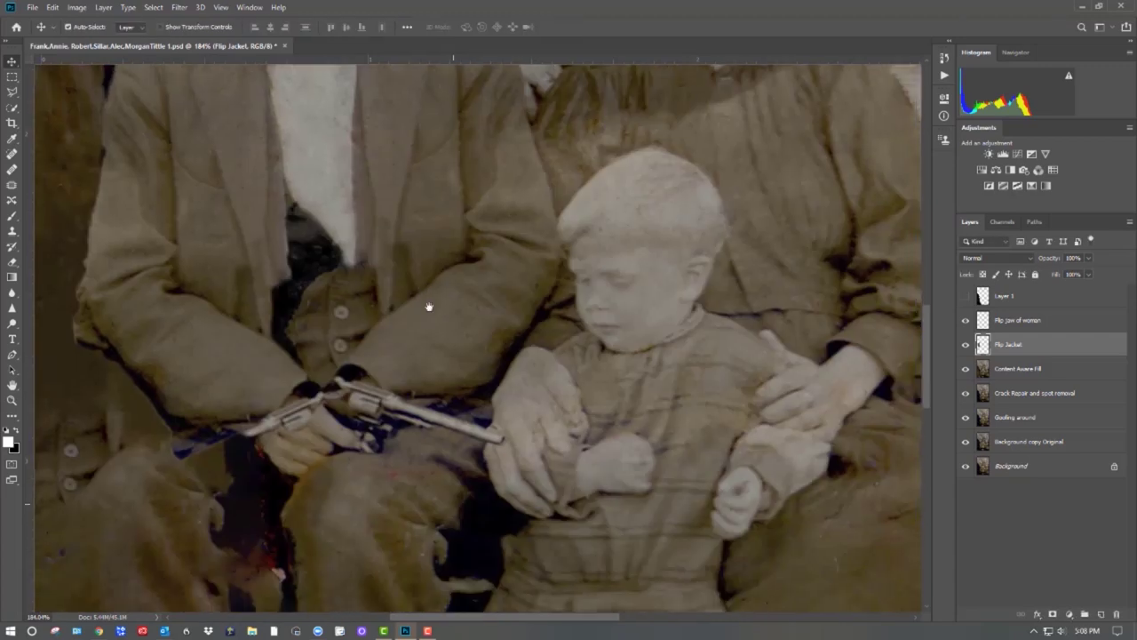
{"action": "key", "text": "e"}
{"action": "mouse_move", "coordinate": [159, 431]}
{"action": "left_mouse_down"}
{"action": "mouse_move", "coordinate": [279, 435]}
{"action": "mouse_move", "coordinate": [315, 402]}
{"action": "left_mouse_up"}
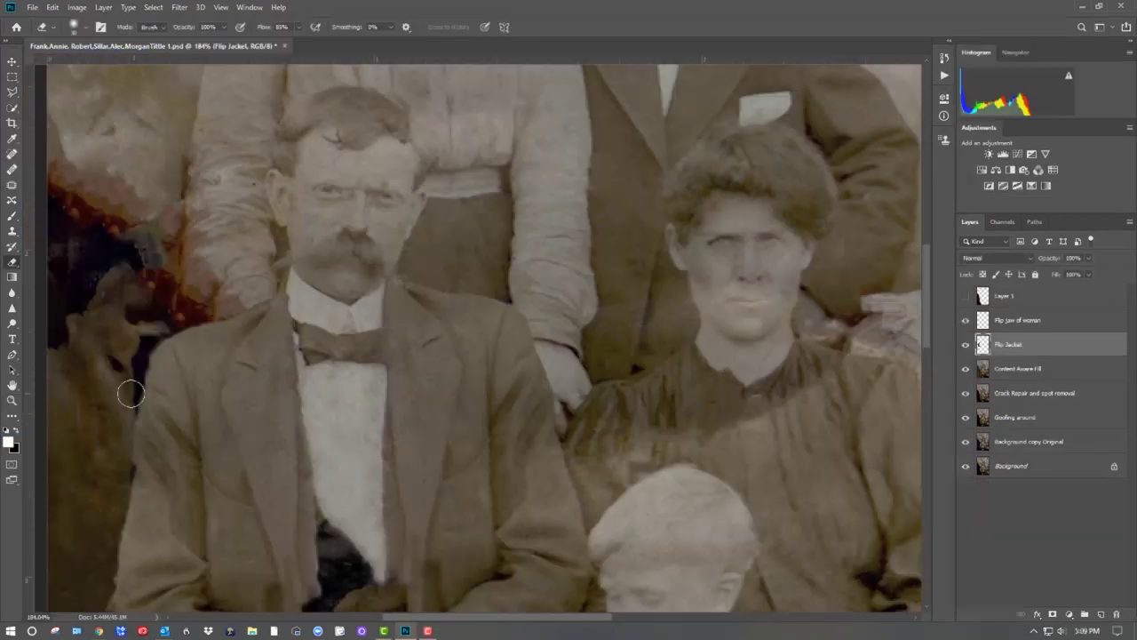
Make Content Aware Fill the active layer for spot healing and compare the photo with and without Flip Jacket
{"action": "left_click", "coordinate": [11, 154]}
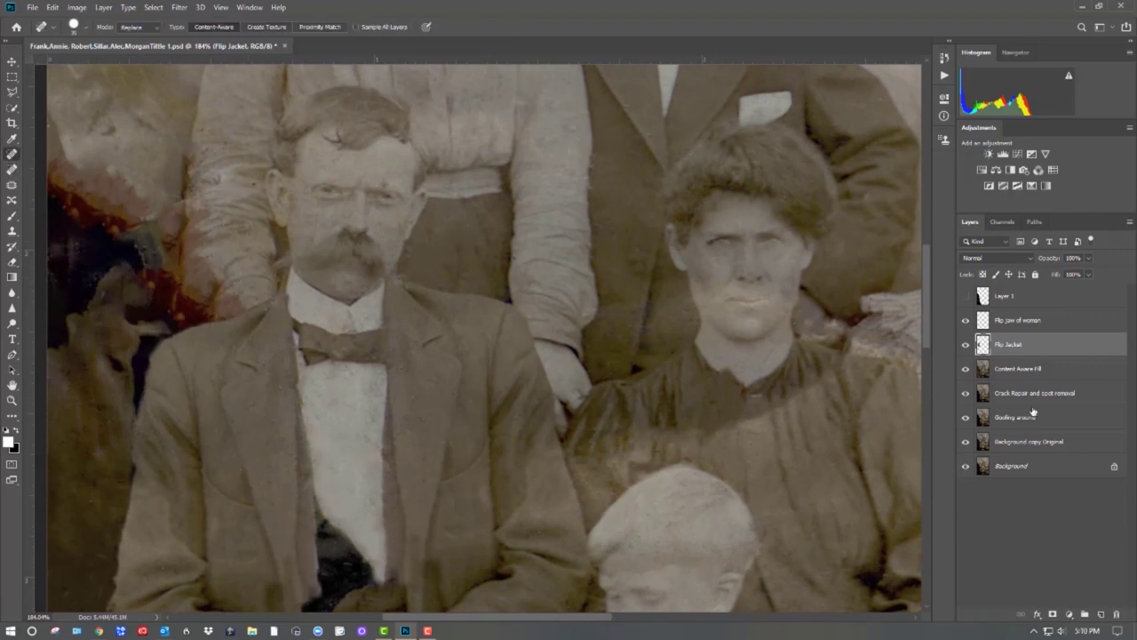
{"action": "left_click", "coordinate": [1018, 368]}
{"action": "left_click", "coordinate": [966, 344]}
{"action": "left_click", "coordinate": [966, 343]}
{"action": "left_click_drag", "start_coordinate": [211, 265], "coordinate": [222, 294]}
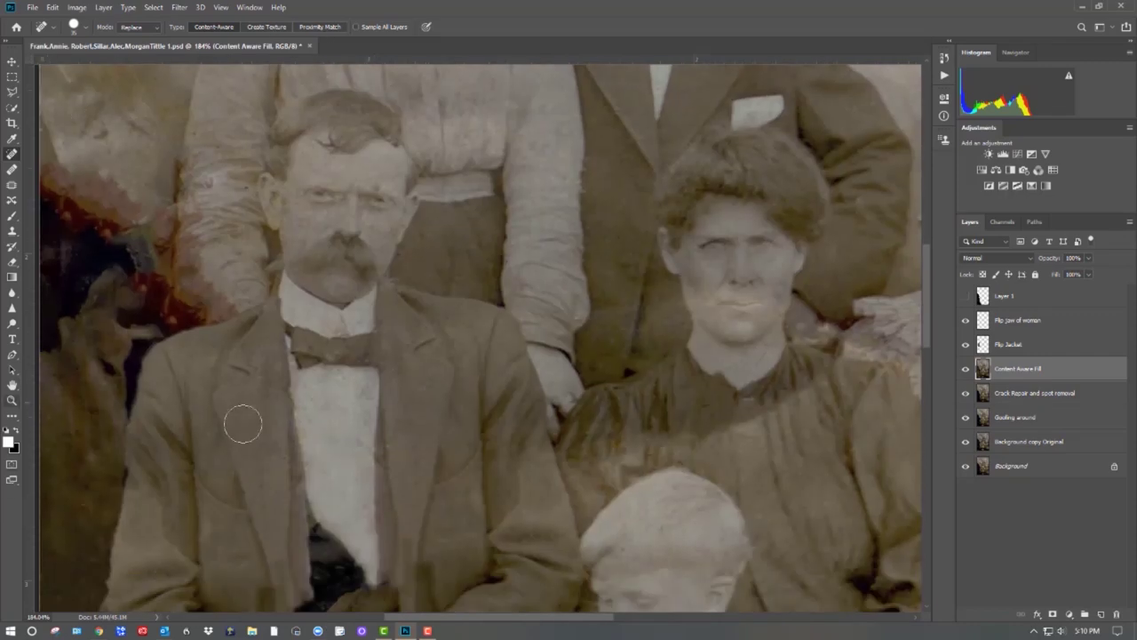
Heal the dark burnt patch beside the seated man's shoulder at the photo's left edge with the Spot Healing Brush
{"action": "key", "text": "z"}
{"action": "left_click", "coordinate": [356, 27]}
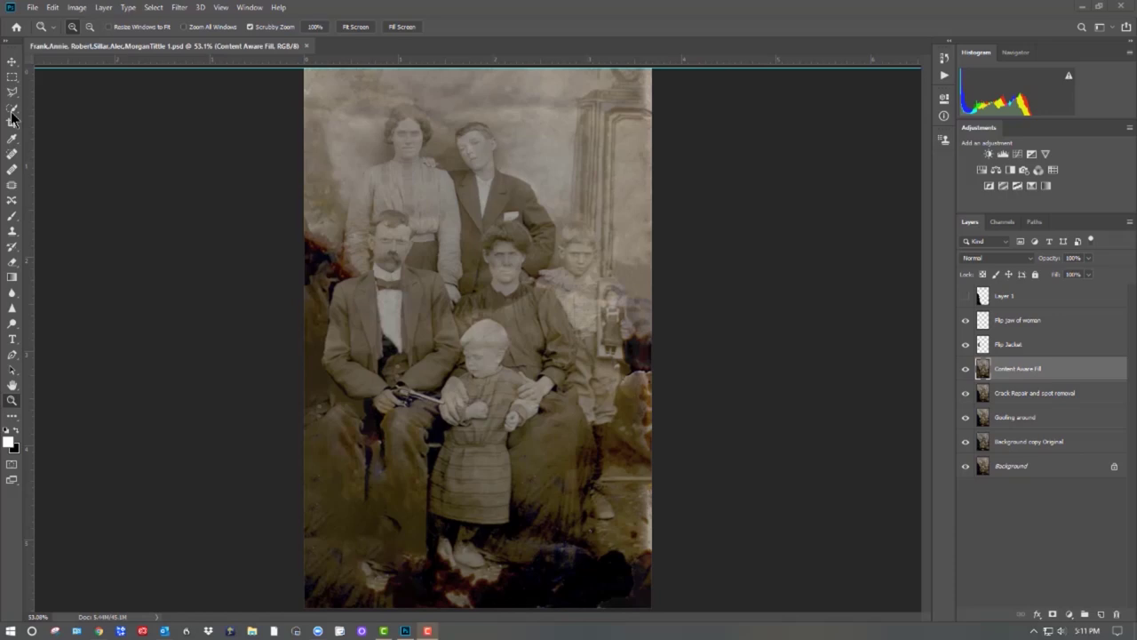
{"action": "key", "text": "j"}
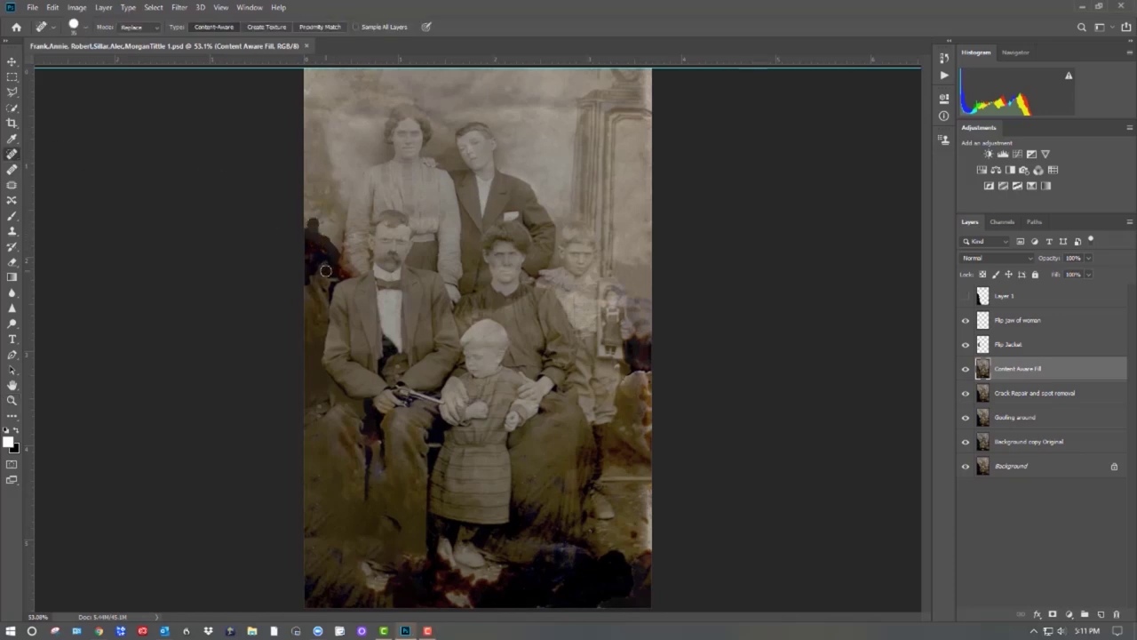
{"action": "mouse_move", "coordinate": [315, 257]}
{"action": "left_mouse_down"}
{"action": "mouse_move", "coordinate": [311, 264]}
{"action": "mouse_move", "coordinate": [311, 235]}
{"action": "left_mouse_up"}
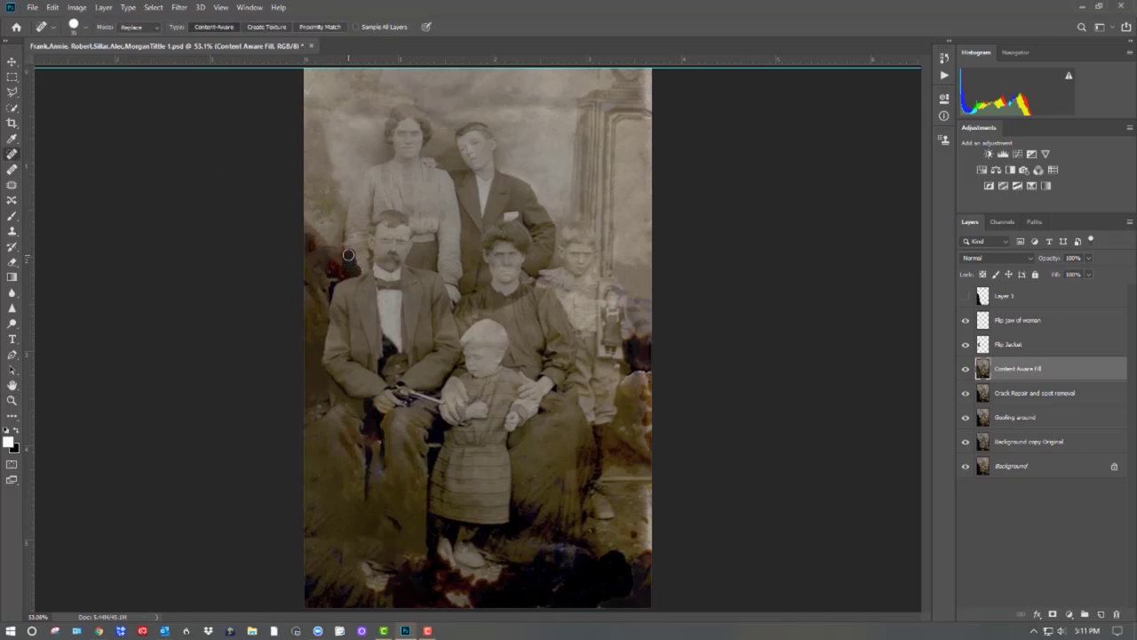
Heal the remaining red stains and dark patches between the photo's left edge, the standing woman's sleeve and the man's shoulder
{"action": "left_click", "coordinate": [13, 401]}
{"action": "left_click", "coordinate": [335, 293]}
{"action": "left_click", "coordinate": [335, 297]}
{"action": "left_click", "coordinate": [335, 300]}
{"action": "left_click", "coordinate": [335, 300]}
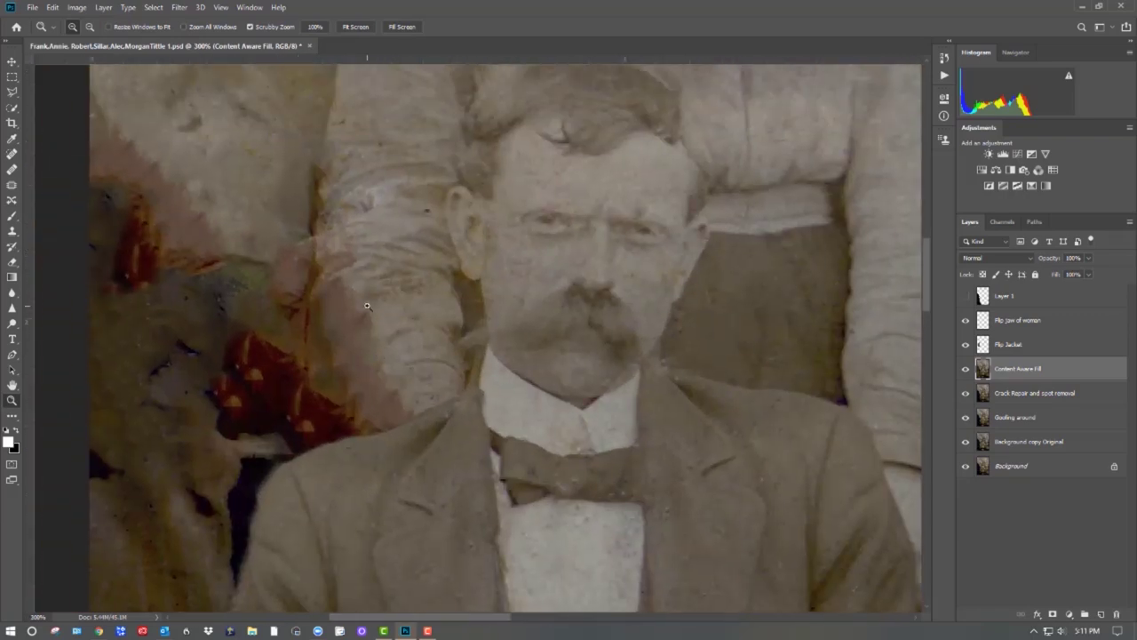
{"action": "left_click", "coordinate": [12, 155]}
{"action": "left_click_drag", "start_coordinate": [352, 277], "coordinate": [379, 387]}
{"action": "mouse_move", "coordinate": [356, 328]}
{"action": "left_mouse_down"}
{"action": "mouse_move", "coordinate": [319, 406]}
{"action": "mouse_move", "coordinate": [258, 361]}
{"action": "mouse_move", "coordinate": [253, 369]}
{"action": "left_mouse_up"}
{"action": "mouse_move", "coordinate": [204, 311]}
{"action": "left_mouse_down"}
{"action": "mouse_move", "coordinate": [137, 241]}
{"action": "mouse_move", "coordinate": [146, 240]}
{"action": "left_mouse_up"}
{"action": "left_click_drag", "start_coordinate": [106, 154], "coordinate": [129, 184]}
{"action": "left_click_drag", "start_coordinate": [172, 213], "coordinate": [239, 268]}
{"action": "mouse_move", "coordinate": [222, 252]}
{"action": "left_mouse_down"}
{"action": "mouse_move", "coordinate": [268, 263]}
{"action": "mouse_move", "coordinate": [286, 335]}
{"action": "left_mouse_up"}
{"action": "mouse_move", "coordinate": [286, 171]}
{"action": "left_mouse_down"}
{"action": "mouse_move", "coordinate": [283, 293]}
{"action": "mouse_move", "coordinate": [310, 429]}
{"action": "left_mouse_up"}
{"action": "mouse_move", "coordinate": [376, 381]}
{"action": "left_mouse_down"}
{"action": "mouse_move", "coordinate": [342, 272]}
{"action": "mouse_move", "coordinate": [339, 203]}
{"action": "mouse_move", "coordinate": [356, 370]}
{"action": "mouse_move", "coordinate": [382, 401]}
{"action": "left_mouse_up"}
Clone clean backdrop over the stained area beside the standing woman's sleeve, using a larger Clone Stamp brush
{"action": "key", "text": "s"}
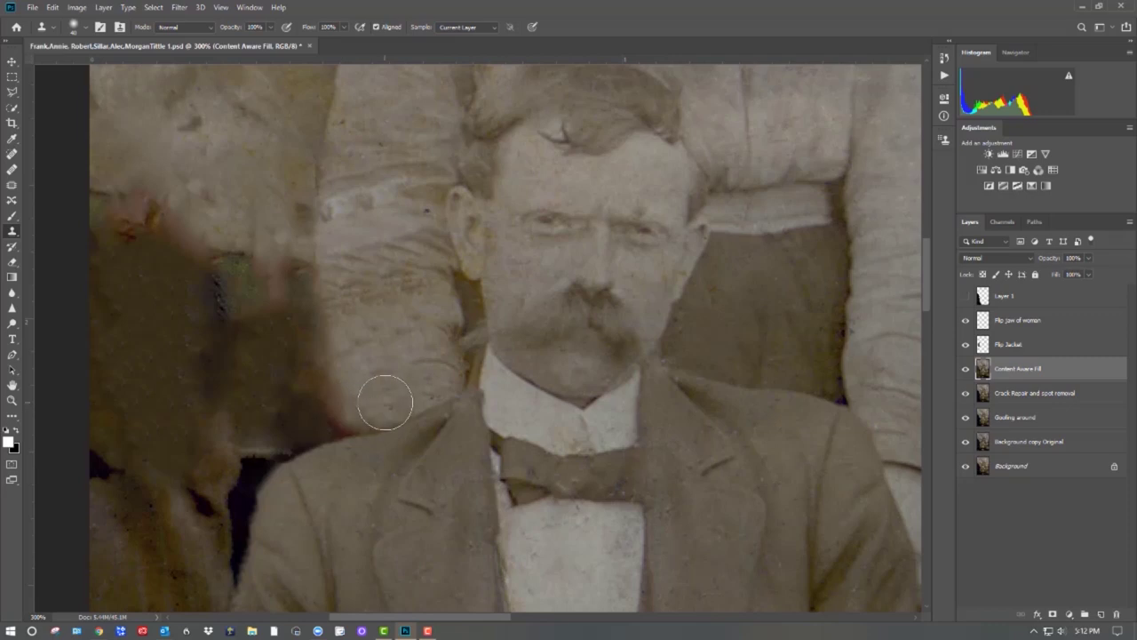
{"action": "mouse_move", "coordinate": [232, 99]}
{"action": "left_mouse_down"}
{"action": "mouse_move", "coordinate": [258, 328]}
{"action": "mouse_move", "coordinate": [274, 303]}
{"action": "left_mouse_up"}
{"action": "key", "text": "bracketright"}
{"action": "key", "text": "bracketright"}
{"action": "key", "text": "bracketright"}
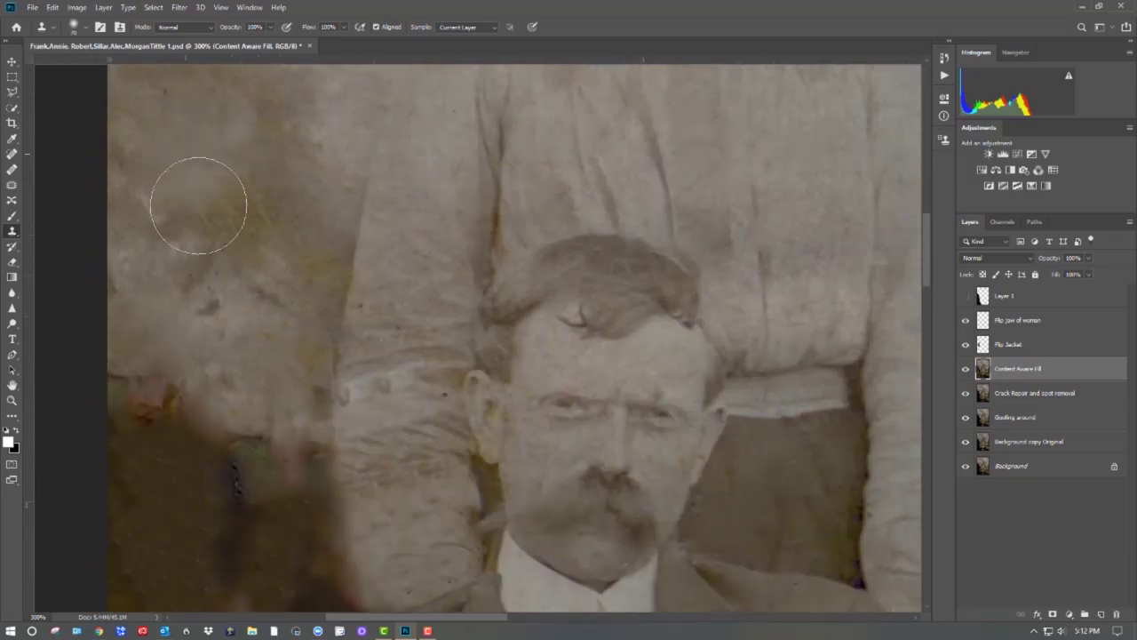
{"action": "left_click_drag", "start_coordinate": [198, 206], "coordinate": [136, 269]}
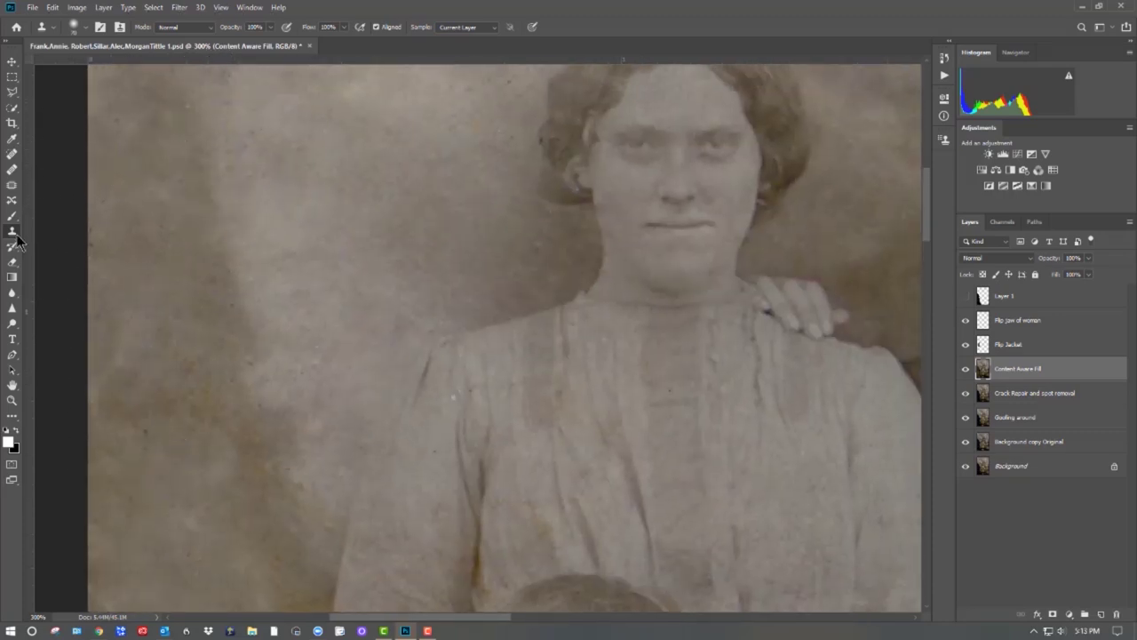
Heal the spots and yellow stains in the backdrop beside the standing woman's shoulder with the Spot Healing Brush
{"action": "left_click", "coordinate": [12, 155]}
{"action": "left_click_drag", "start_coordinate": [212, 153], "coordinate": [299, 512]}
{"action": "left_click_drag", "start_coordinate": [241, 267], "coordinate": [167, 310]}
{"action": "left_click_drag", "start_coordinate": [288, 403], "coordinate": [238, 424]}
{"action": "left_click_drag", "start_coordinate": [293, 496], "coordinate": [252, 468]}
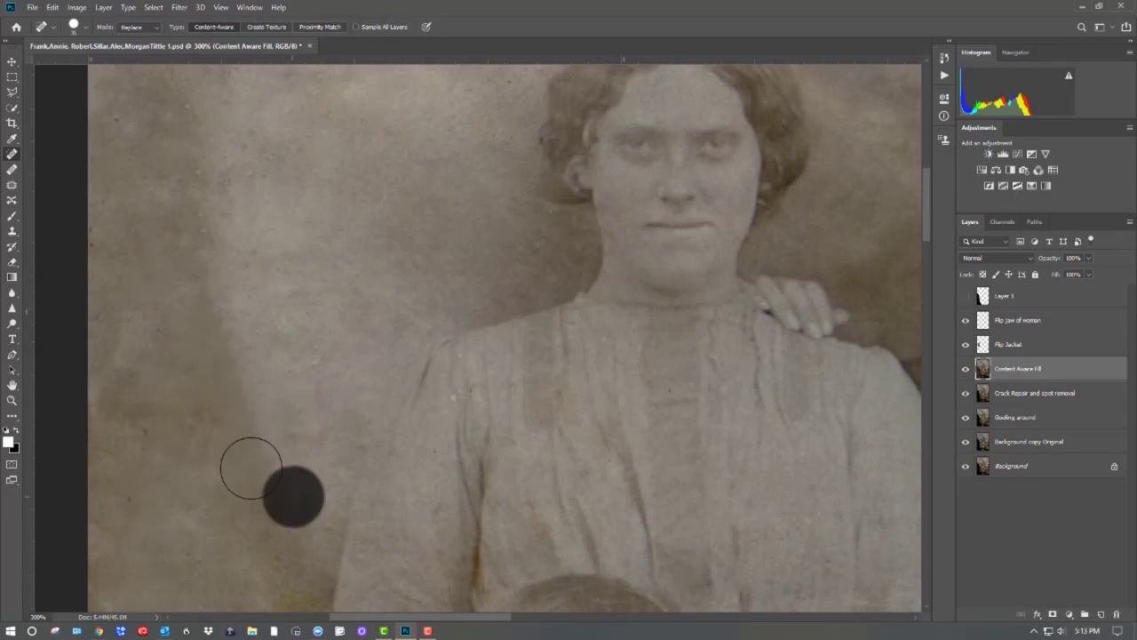
Clone light backdrop down over the dark area beside the seated man's shoulder and upper sleeve
{"action": "scroll", "coordinate": [229, 246], "scroll_direction": "down", "scroll_amount": 3}
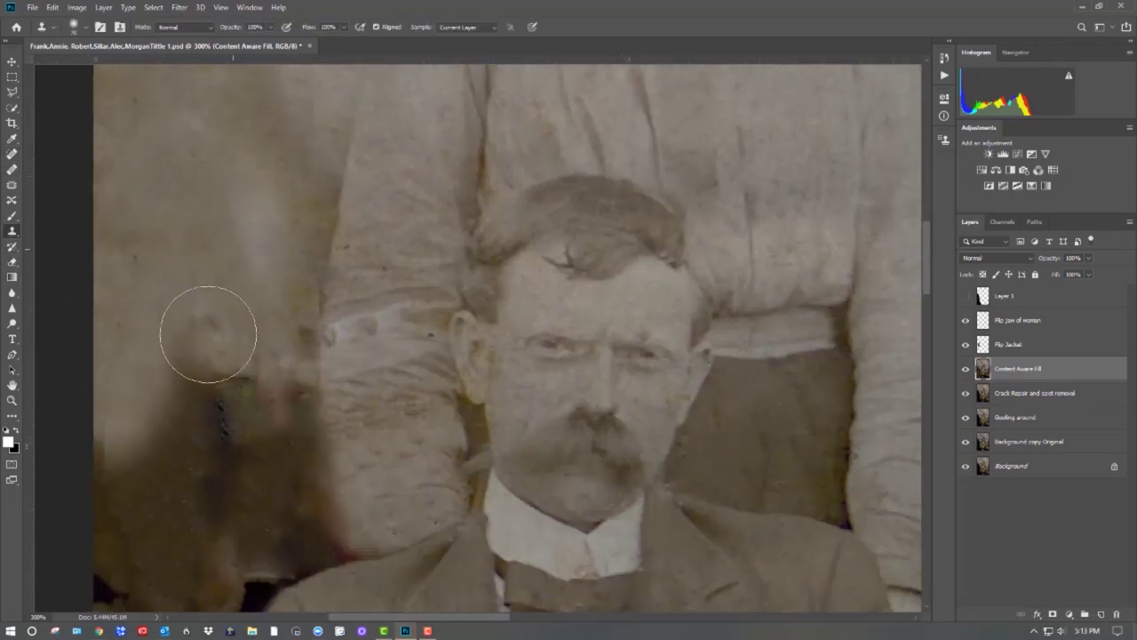
{"action": "mouse_move", "coordinate": [208, 334]}
{"action": "left_mouse_down"}
{"action": "mouse_move", "coordinate": [264, 376]}
{"action": "mouse_move", "coordinate": [190, 457]}
{"action": "mouse_move", "coordinate": [173, 521]}
{"action": "left_mouse_up"}
{"action": "scroll", "coordinate": [276, 225], "scroll_direction": "down", "scroll_amount": 7}
{"action": "mouse_move", "coordinate": [275, 224]}
{"action": "left_mouse_down"}
{"action": "mouse_move", "coordinate": [275, 282]}
{"action": "mouse_move", "coordinate": [206, 483]}
{"action": "left_mouse_up"}
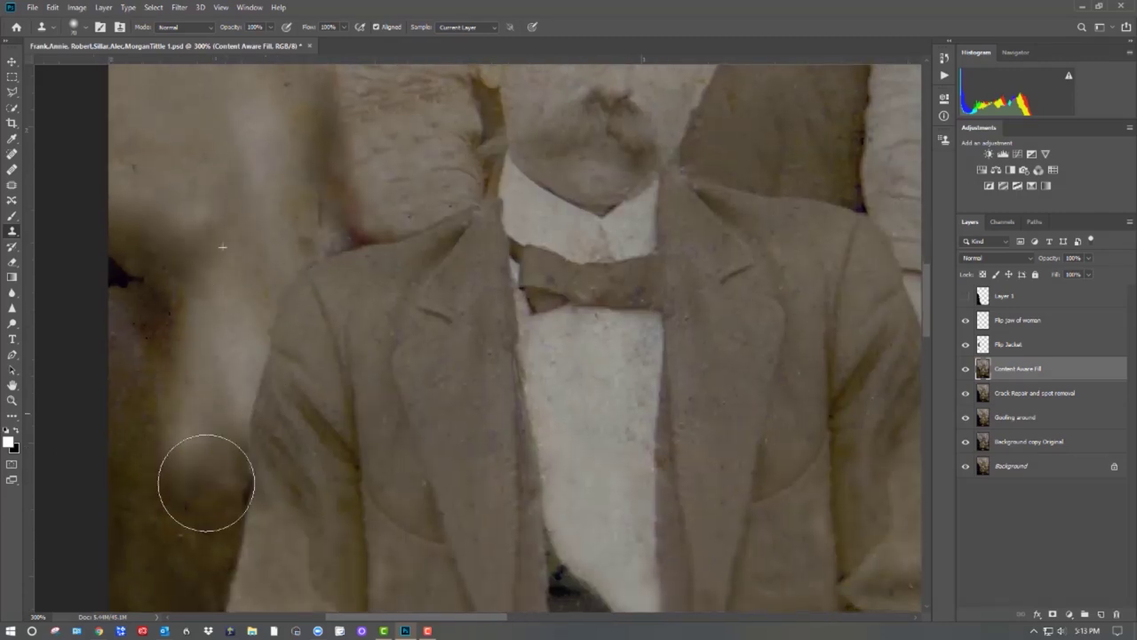
{"action": "scroll", "coordinate": [185, 240], "scroll_direction": "up", "scroll_amount": 5}
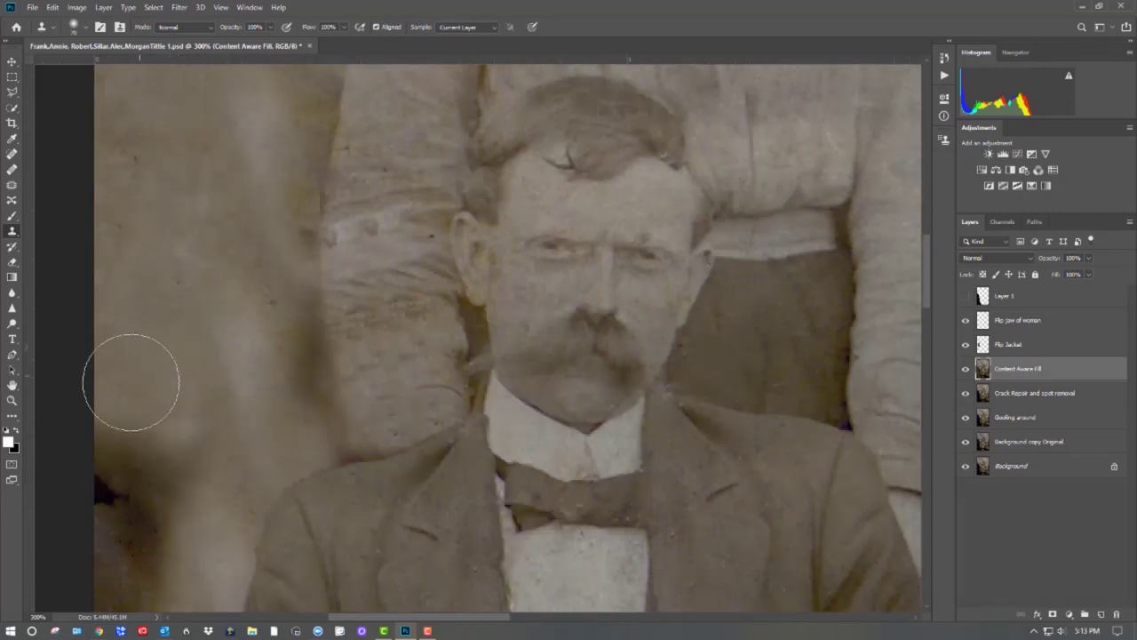
{"action": "scroll", "coordinate": [226, 267], "scroll_direction": "down", "scroll_amount": 5}
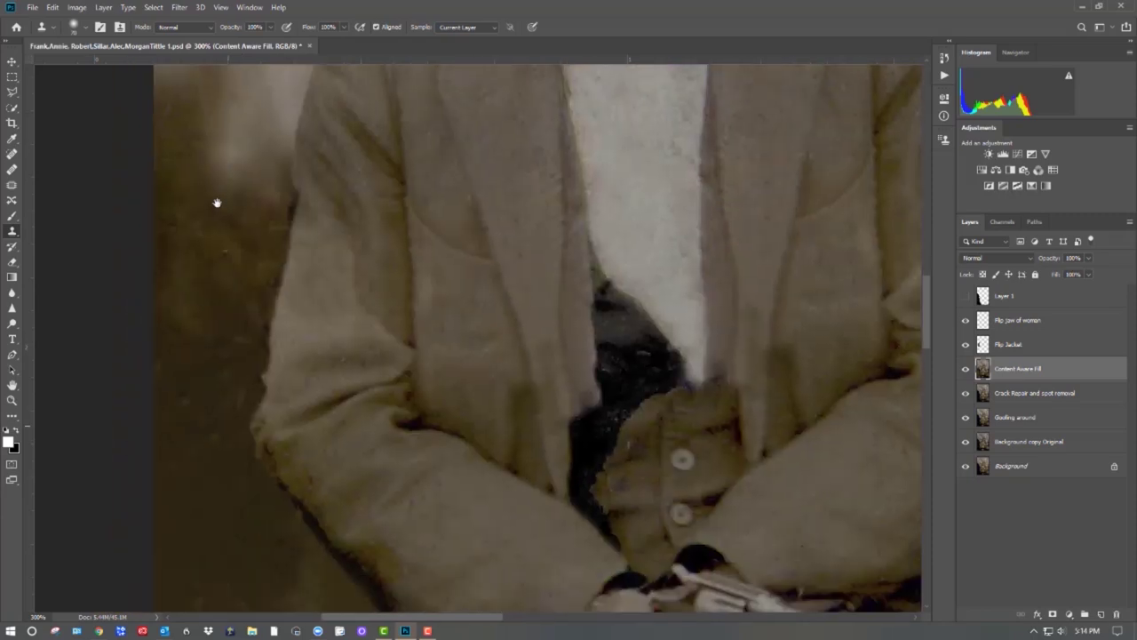
{"action": "scroll", "coordinate": [216, 198], "scroll_direction": "up", "scroll_amount": 9}
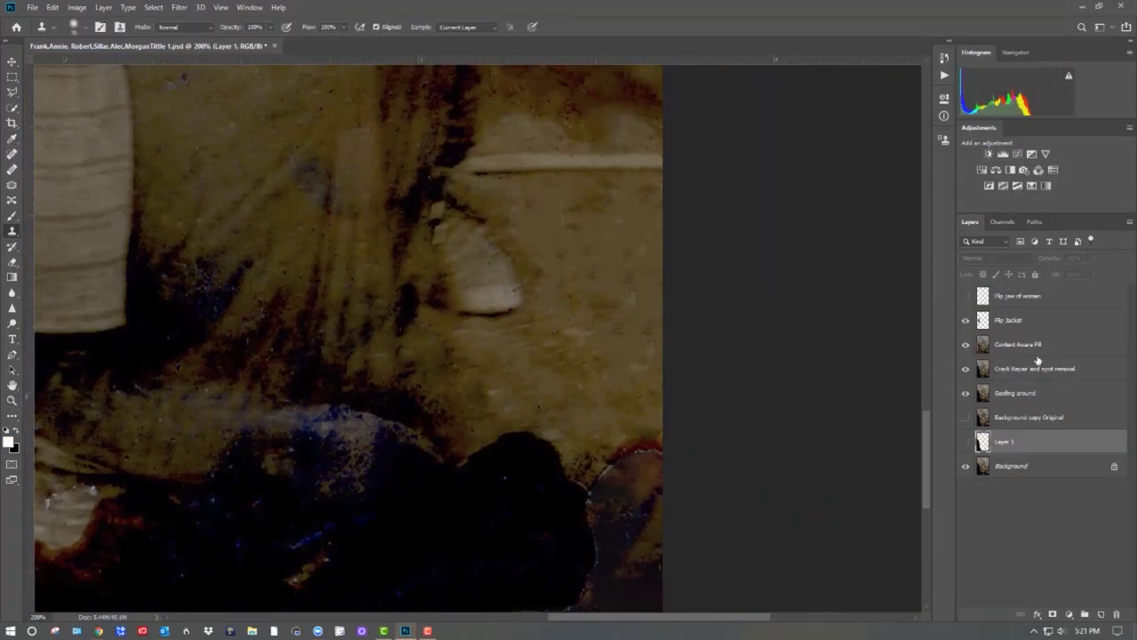
Clone clean ground over the black burn in the photo's lower-right corner on the Content Aware Fill layer, using a larger brush
{"action": "left_click", "coordinate": [1031, 347]}
{"action": "key", "text": "bracketright"}
{"action": "mouse_move", "coordinate": [587, 484]}
{"action": "left_mouse_down"}
{"action": "mouse_move", "coordinate": [635, 482]}
{"action": "mouse_move", "coordinate": [554, 450]}
{"action": "mouse_move", "coordinate": [556, 568]}
{"action": "mouse_move", "coordinate": [596, 401]}
{"action": "left_mouse_up"}
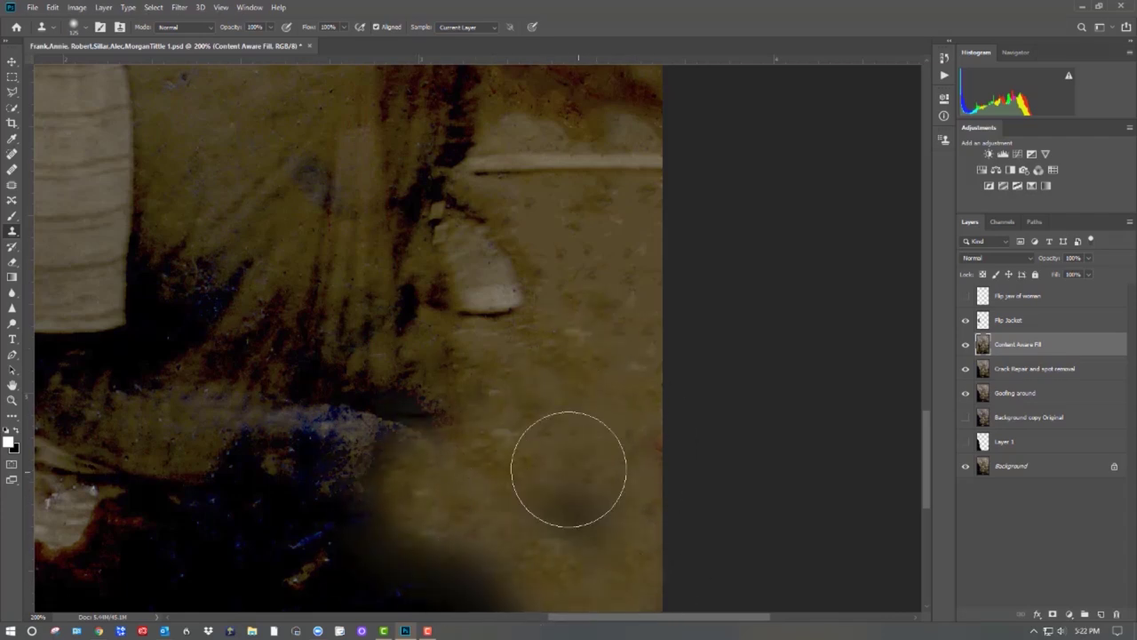
Clone clean ground over the black burn beneath the hem of the seated woman's skirt with the Clone Stamp
{"action": "mouse_move", "coordinate": [599, 453]}
{"action": "left_mouse_down"}
{"action": "mouse_move", "coordinate": [470, 459]}
{"action": "mouse_move", "coordinate": [258, 560]}
{"action": "mouse_move", "coordinate": [183, 547]}
{"action": "left_mouse_up"}
{"action": "left_click", "coordinate": [585, 419], "text": "alt"}
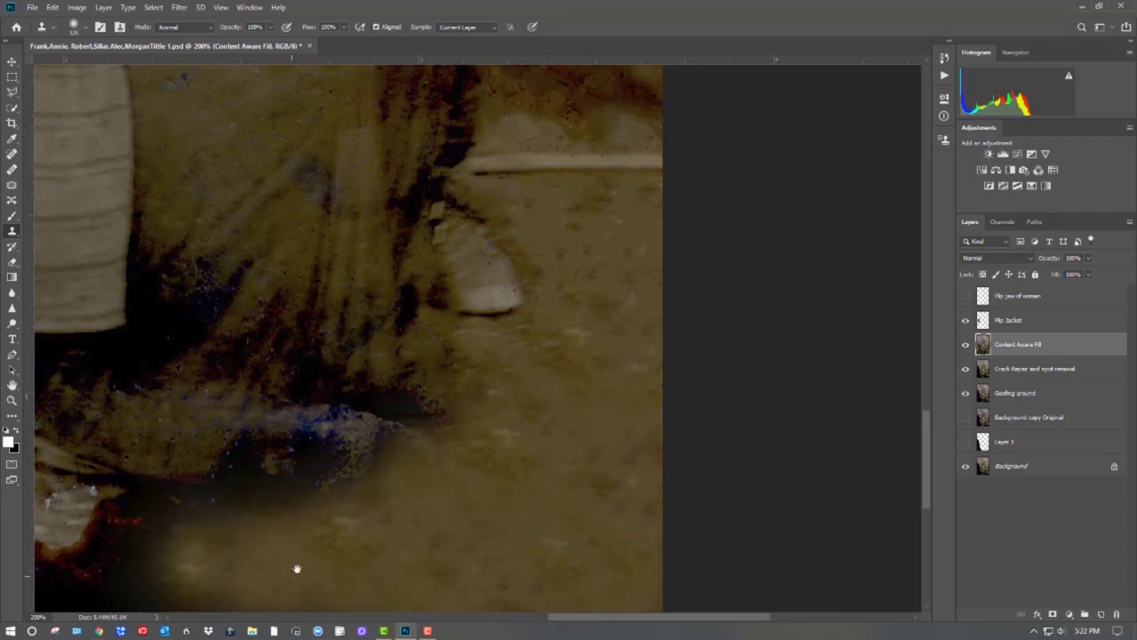
{"action": "left_click_drag", "start_coordinate": [297, 568], "coordinate": [481, 459]}
{"action": "left_click", "coordinate": [805, 212], "text": "alt"}
{"action": "mouse_move", "coordinate": [794, 524]}
{"action": "left_mouse_down"}
{"action": "mouse_move", "coordinate": [671, 487]}
{"action": "mouse_move", "coordinate": [418, 488]}
{"action": "mouse_move", "coordinate": [236, 427]}
{"action": "mouse_move", "coordinate": [364, 414]}
{"action": "mouse_move", "coordinate": [252, 399]}
{"action": "mouse_move", "coordinate": [241, 459]}
{"action": "mouse_move", "coordinate": [109, 431]}
{"action": "mouse_move", "coordinate": [318, 472]}
{"action": "mouse_move", "coordinate": [102, 464]}
{"action": "mouse_move", "coordinate": [170, 525]}
{"action": "mouse_move", "coordinate": [295, 457]}
{"action": "left_mouse_up"}
Clone clean ground along the photo's bottom edge and below the sitters' feet with a larger Clone Stamp brush
{"action": "key", "text": "bracketright"}
{"action": "key", "text": "bracketright"}
{"action": "key", "text": "bracketright"}
{"action": "key", "text": "bracketright"}
{"action": "left_click", "coordinate": [235, 473], "text": "alt"}
{"action": "mouse_move", "coordinate": [488, 515]}
{"action": "left_mouse_down"}
{"action": "mouse_move", "coordinate": [629, 512]}
{"action": "mouse_move", "coordinate": [823, 477]}
{"action": "mouse_move", "coordinate": [509, 515]}
{"action": "mouse_move", "coordinate": [432, 443]}
{"action": "mouse_move", "coordinate": [631, 403]}
{"action": "mouse_move", "coordinate": [769, 551]}
{"action": "left_mouse_up"}
{"action": "scroll", "coordinate": [711, 533], "scroll_direction": "left", "scroll_amount": 5}
{"action": "mouse_move", "coordinate": [586, 391]}
{"action": "left_mouse_down"}
{"action": "mouse_move", "coordinate": [525, 472]}
{"action": "mouse_move", "coordinate": [511, 527]}
{"action": "mouse_move", "coordinate": [213, 523]}
{"action": "mouse_move", "coordinate": [343, 494]}
{"action": "left_mouse_up"}
{"action": "left_click_drag", "start_coordinate": [695, 373], "coordinate": [835, 396]}
{"action": "key", "text": "bracketleft"}
{"action": "key", "text": "bracketleft"}
{"action": "key", "text": "bracketleft"}
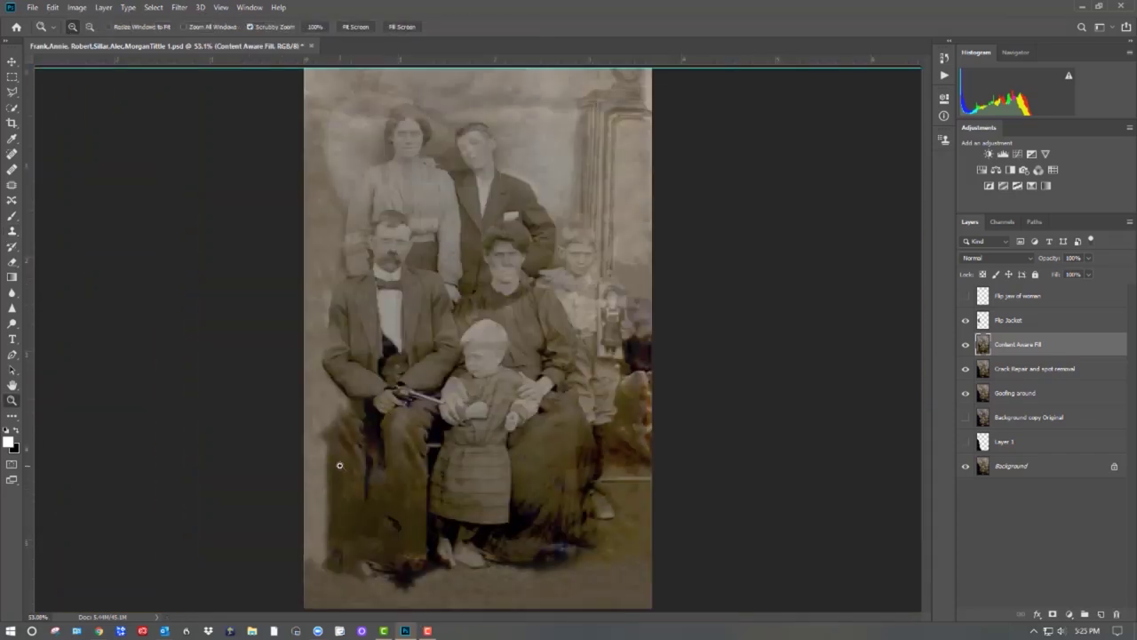
Select the seated man's intact trouser leg beneath the revolver with the Quick Selection tool, excluding the dark gap beside the girl's dress
{"action": "left_click", "coordinate": [386, 428]}
{"action": "left_click", "coordinate": [386, 428]}
{"action": "left_click", "coordinate": [386, 428]}
{"action": "mouse_move", "coordinate": [389, 419]}
{"action": "left_mouse_down"}
{"action": "mouse_move", "coordinate": [394, 304]}
{"action": "mouse_move", "coordinate": [382, 349]}
{"action": "left_mouse_up"}
{"action": "key", "text": "w"}
{"action": "mouse_move", "coordinate": [337, 227]}
{"action": "left_mouse_down"}
{"action": "mouse_move", "coordinate": [292, 261]}
{"action": "mouse_move", "coordinate": [446, 256]}
{"action": "left_mouse_up"}
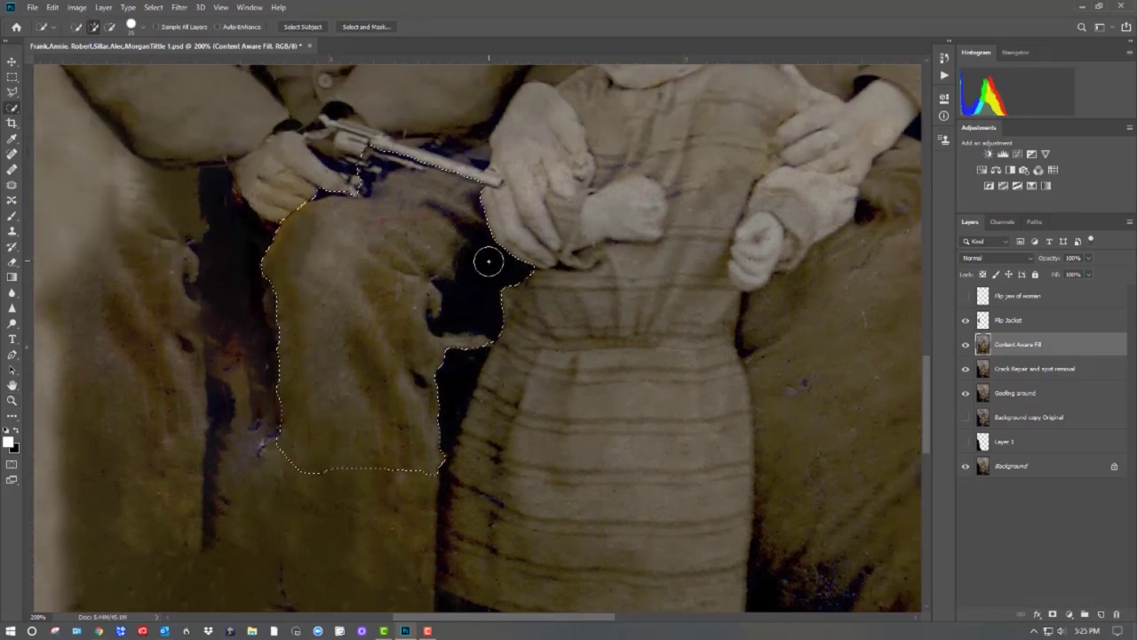
{"action": "left_click_drag", "start_coordinate": [484, 209], "coordinate": [456, 338]}
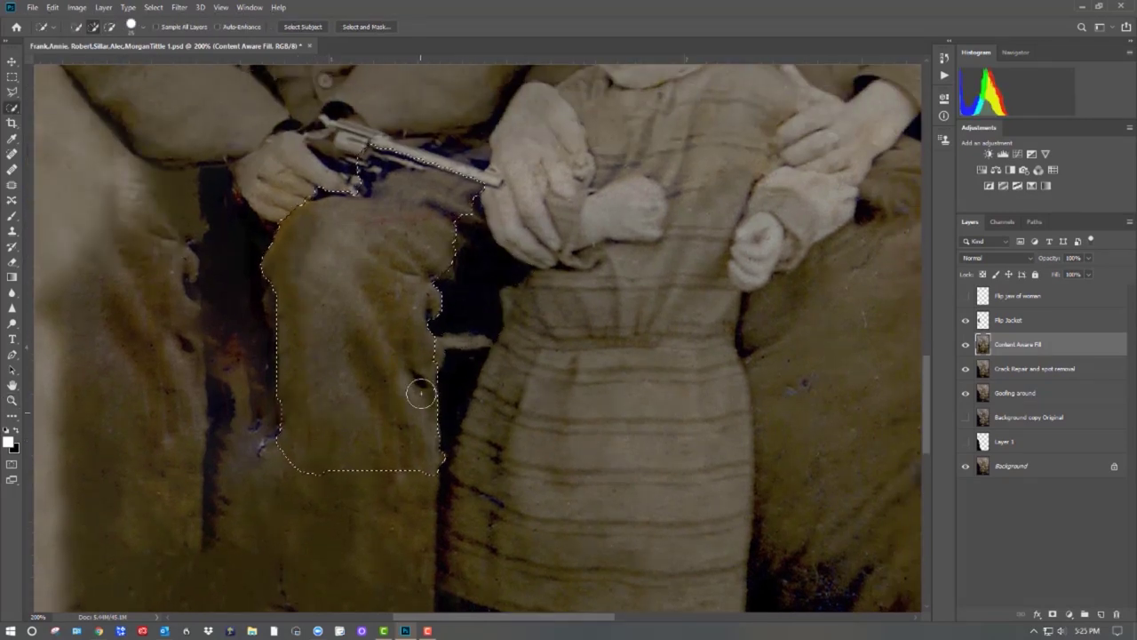
{"action": "mouse_move", "coordinate": [422, 281]}
{"action": "left_mouse_down"}
{"action": "mouse_move", "coordinate": [459, 250]}
{"action": "mouse_move", "coordinate": [459, 221]}
{"action": "left_mouse_up"}
{"action": "mouse_move", "coordinate": [363, 441]}
{"action": "left_mouse_down"}
{"action": "mouse_move", "coordinate": [310, 475]}
{"action": "mouse_move", "coordinate": [258, 435]}
{"action": "left_mouse_up"}
{"action": "mouse_move", "coordinate": [250, 591]}
{"action": "left_mouse_down"}
{"action": "mouse_move", "coordinate": [237, 581]}
{"action": "mouse_move", "coordinate": [244, 511]}
{"action": "left_mouse_up"}
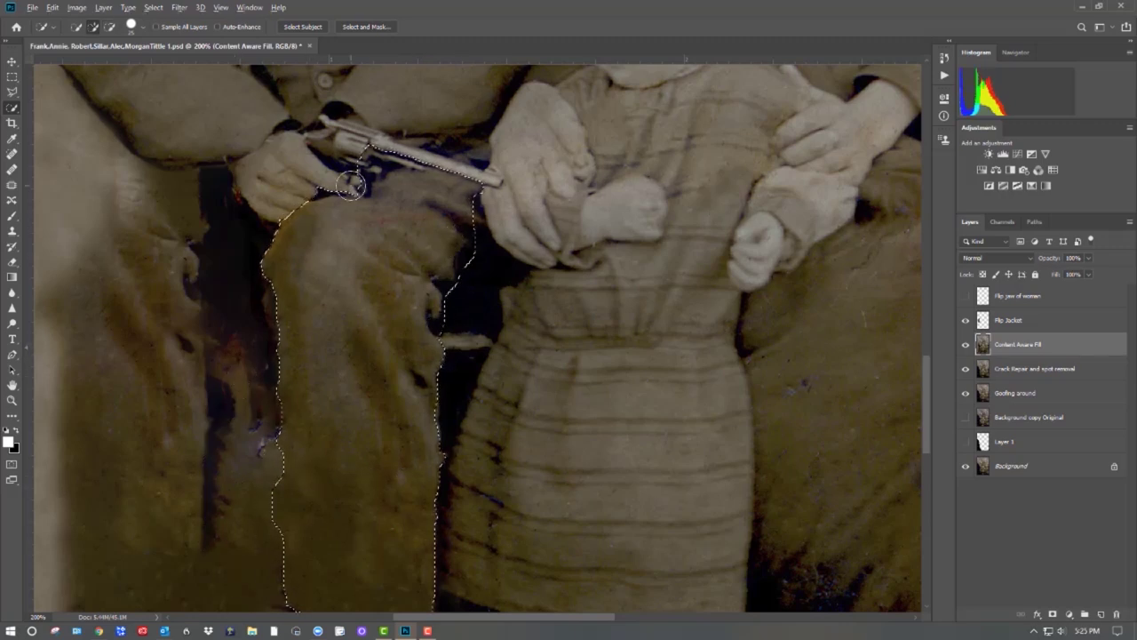
Copy the selected trouser leg to a new layer named Leg and move it over the man's damaged other leg
{"action": "key", "text": "ctrl+j"}
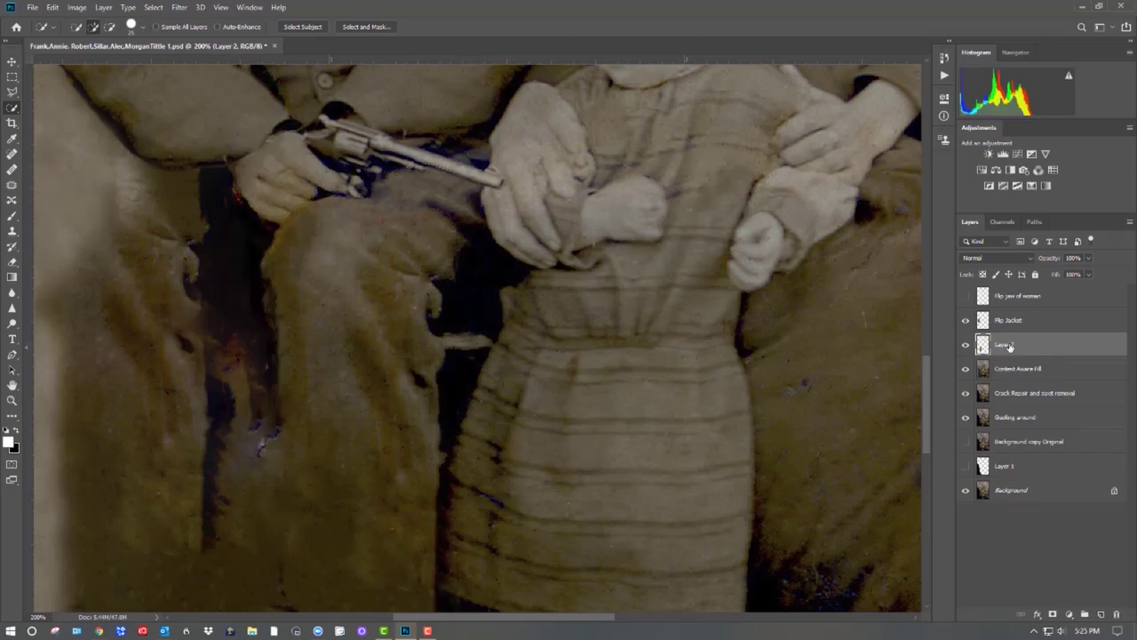
{"action": "left_click", "coordinate": [11, 61]}
{"action": "left_click", "coordinate": [12, 400]}
{"action": "left_click_drag", "start_coordinate": [290, 433], "coordinate": [526, 413]}
{"action": "left_click", "coordinate": [12, 61]}
{"action": "left_click_drag", "start_coordinate": [600, 313], "coordinate": [373, 309]}
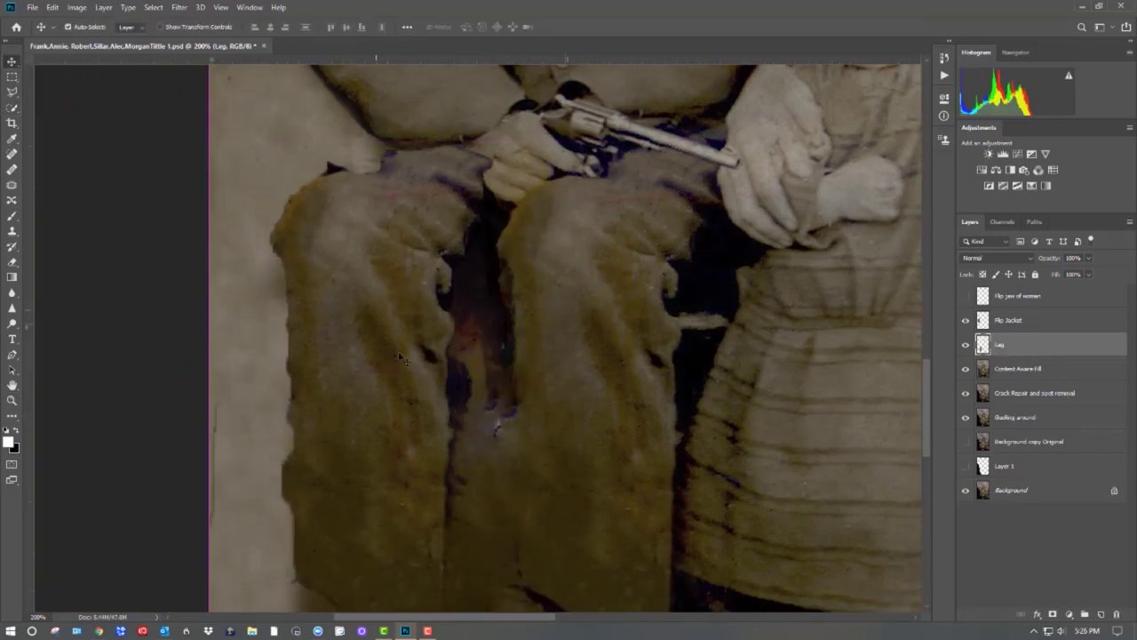
Erase the rough outer knee edge of the copied leg, undoing the erasure beside the man's hand
{"action": "key", "text": "z"}
{"action": "left_click_drag", "start_coordinate": [514, 509], "coordinate": [478, 421]}
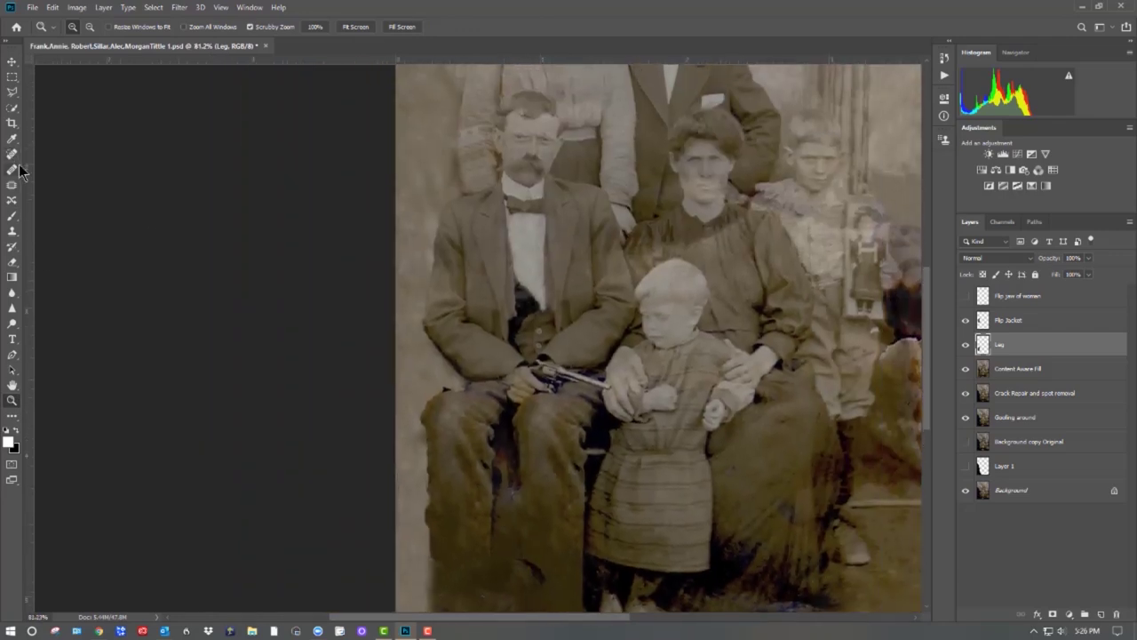
{"action": "key", "text": "e"}
{"action": "left_click", "coordinate": [13, 400]}
{"action": "left_click_drag", "start_coordinate": [461, 396], "coordinate": [530, 394]}
{"action": "left_click", "coordinate": [12, 262]}
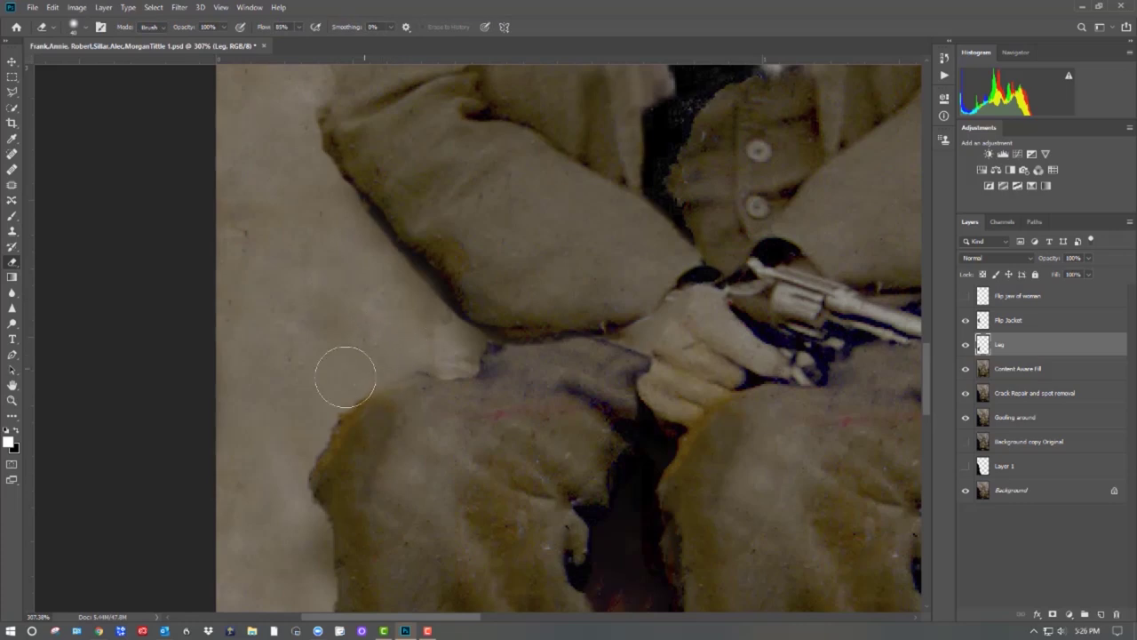
{"action": "mouse_move", "coordinate": [617, 317]}
{"action": "left_mouse_down"}
{"action": "mouse_move", "coordinate": [645, 375]}
{"action": "mouse_move", "coordinate": [594, 340]}
{"action": "mouse_move", "coordinate": [403, 335]}
{"action": "mouse_move", "coordinate": [654, 494]}
{"action": "left_mouse_up"}
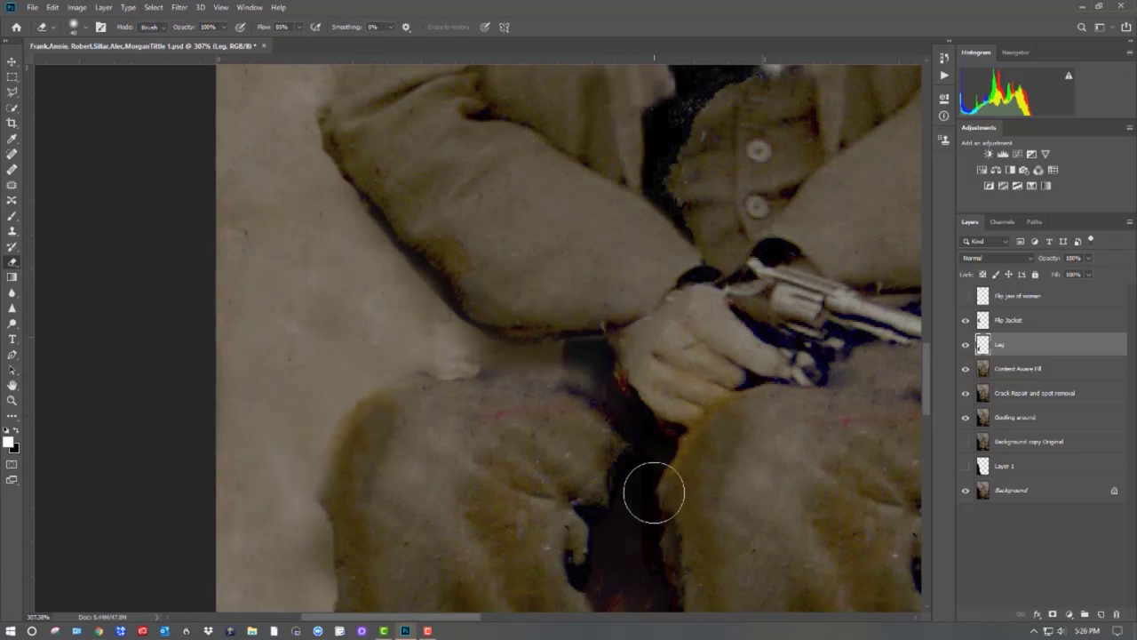
{"action": "key", "text": "ctrl+z"}
{"action": "key", "text": "ctrl+z"}
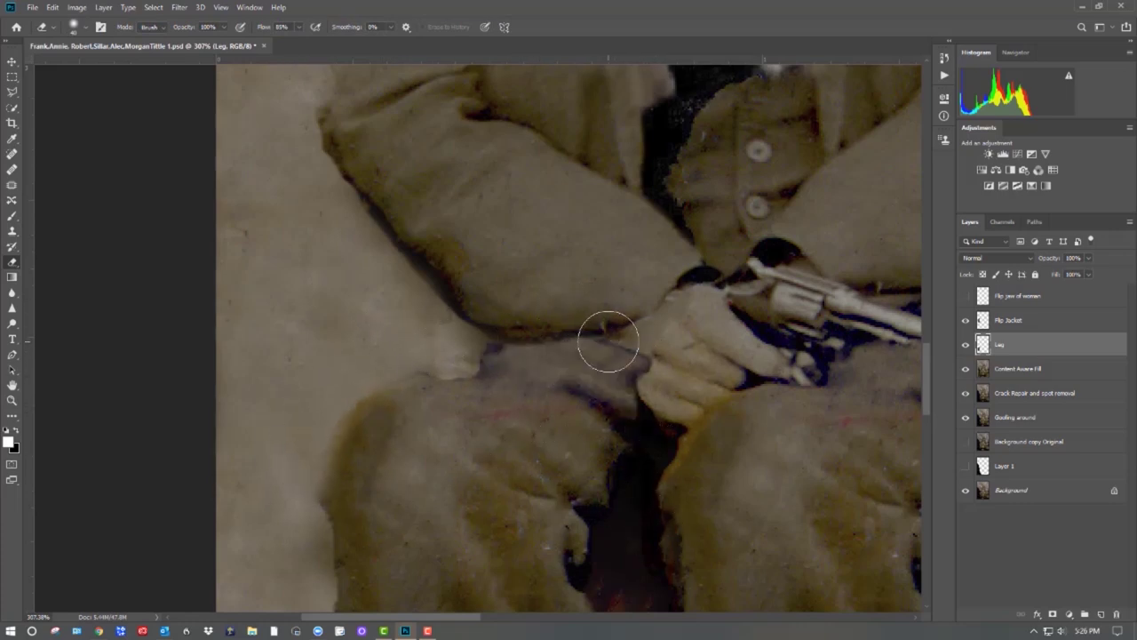
Add a layer mask to the Leg layer and paint it black where the copied leg overlaps the man's hand
{"action": "left_click", "coordinate": [1053, 615]}
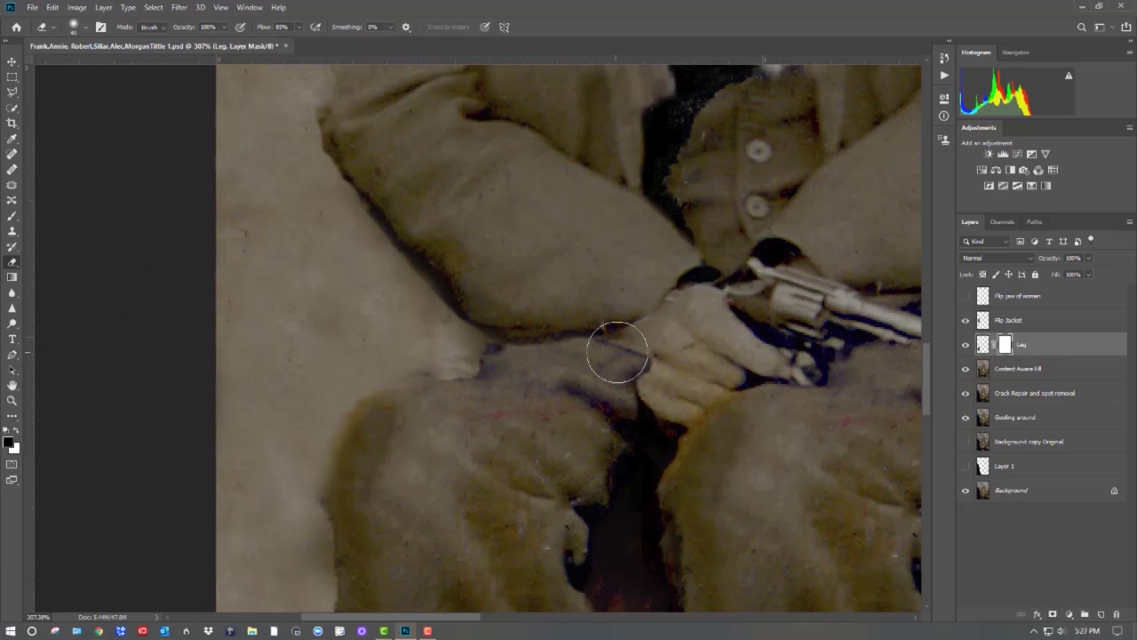
{"action": "left_click", "coordinate": [12, 215]}
{"action": "key", "text": "["}
{"action": "key", "text": "["}
{"action": "key", "text": "["}
{"action": "key", "text": "["}
{"action": "key", "text": "["}
{"action": "key", "text": "["}
{"action": "key", "text": "["}
{"action": "mouse_move", "coordinate": [597, 348]}
{"action": "left_mouse_down"}
{"action": "mouse_move", "coordinate": [528, 311]}
{"action": "mouse_move", "coordinate": [505, 330]}
{"action": "mouse_move", "coordinate": [628, 345]}
{"action": "left_mouse_up"}
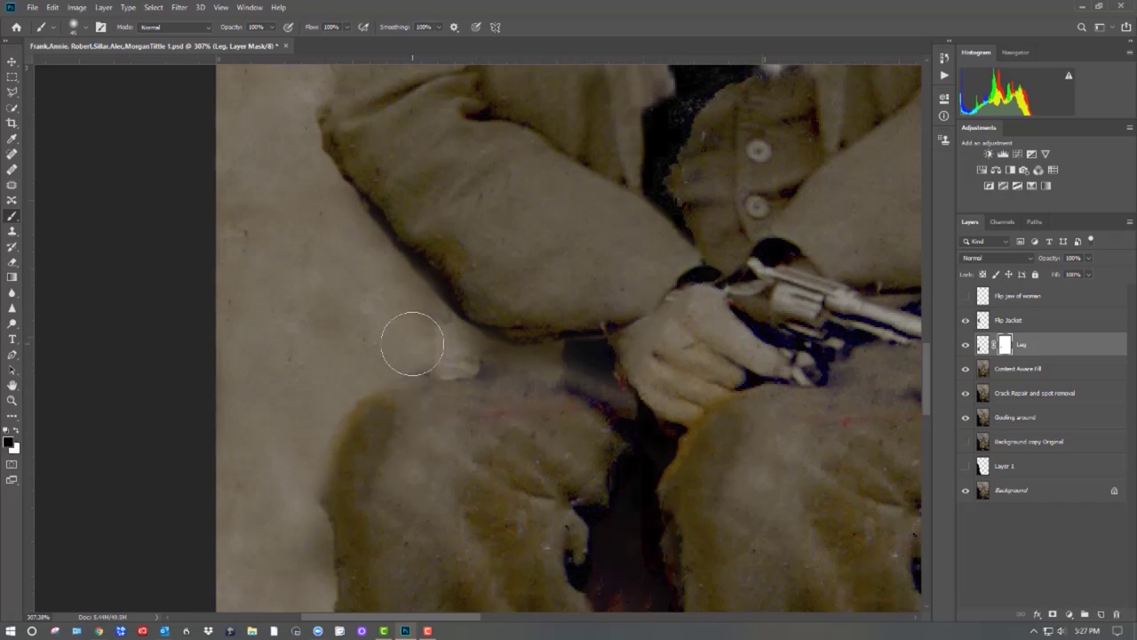
Mask out the bulges along the outer edge of the copied leg with the Brush tool
{"action": "left_click_drag", "start_coordinate": [302, 509], "coordinate": [311, 259]}
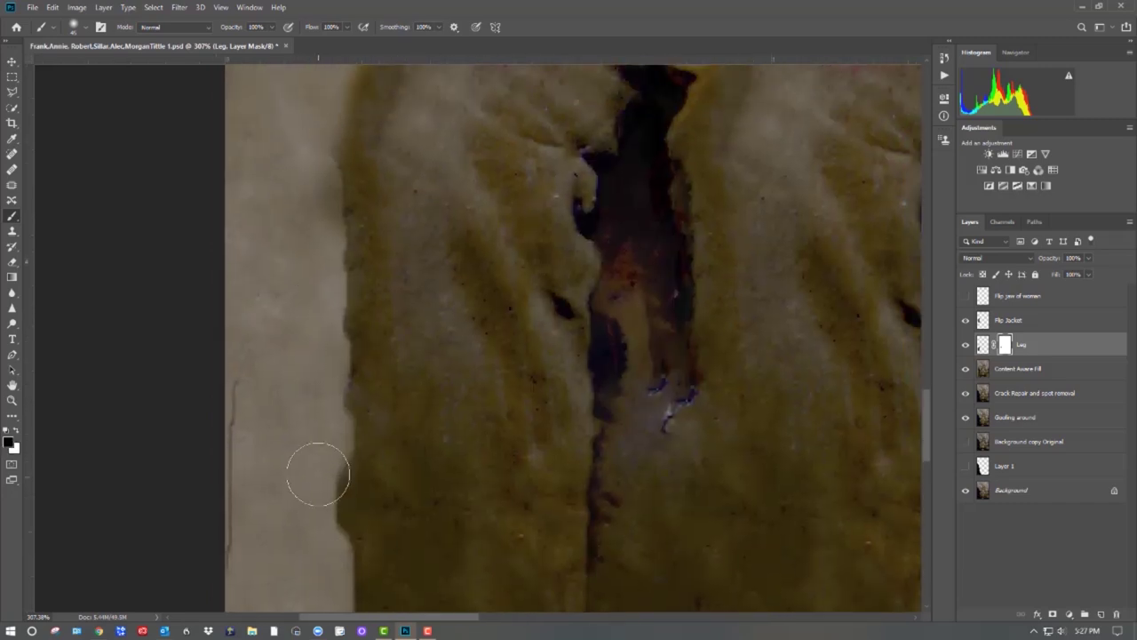
{"action": "left_click_drag", "start_coordinate": [318, 474], "coordinate": [320, 480]}
{"action": "left_click", "coordinate": [85, 27]}
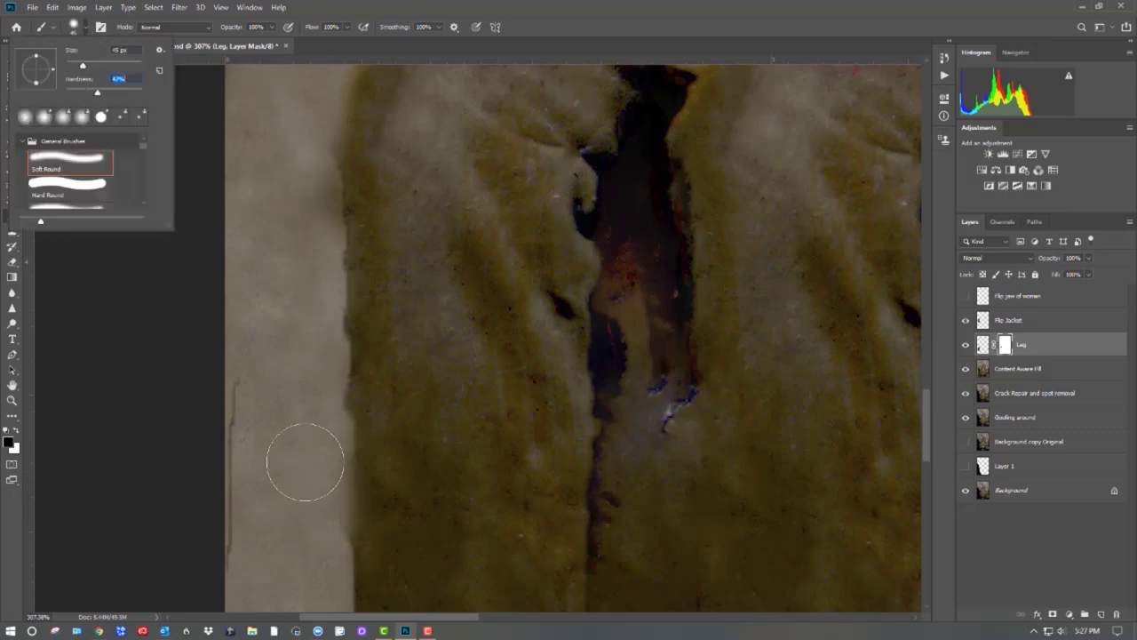
{"action": "key", "text": "Return"}
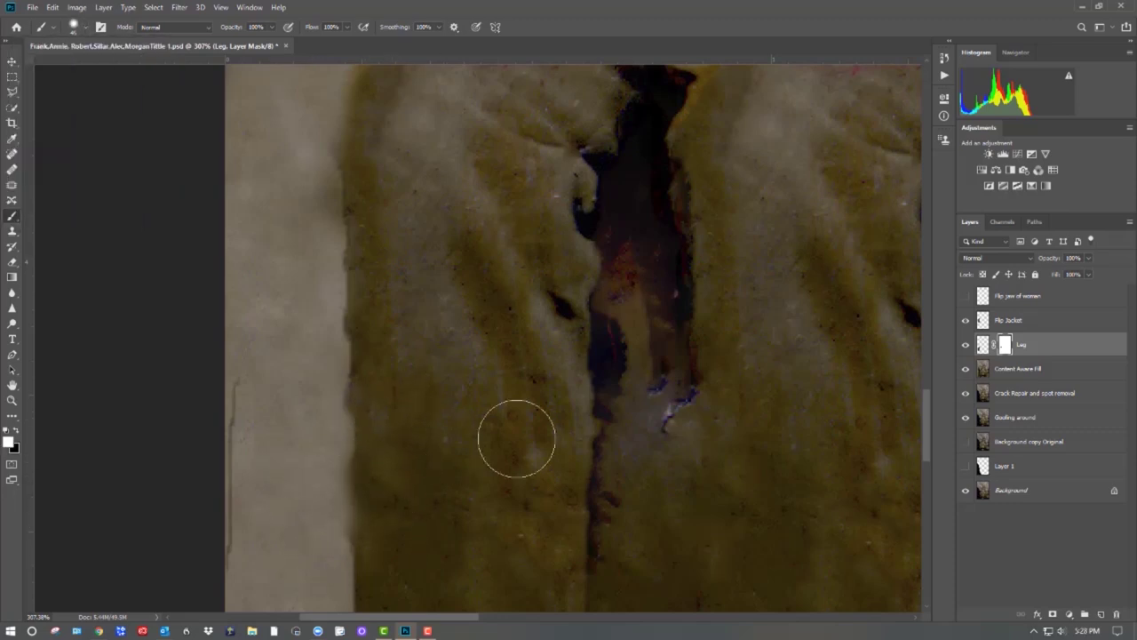
{"action": "left_click_drag", "start_coordinate": [517, 541], "coordinate": [499, 207]}
{"action": "left_click_drag", "start_coordinate": [396, 453], "coordinate": [156, 205]}
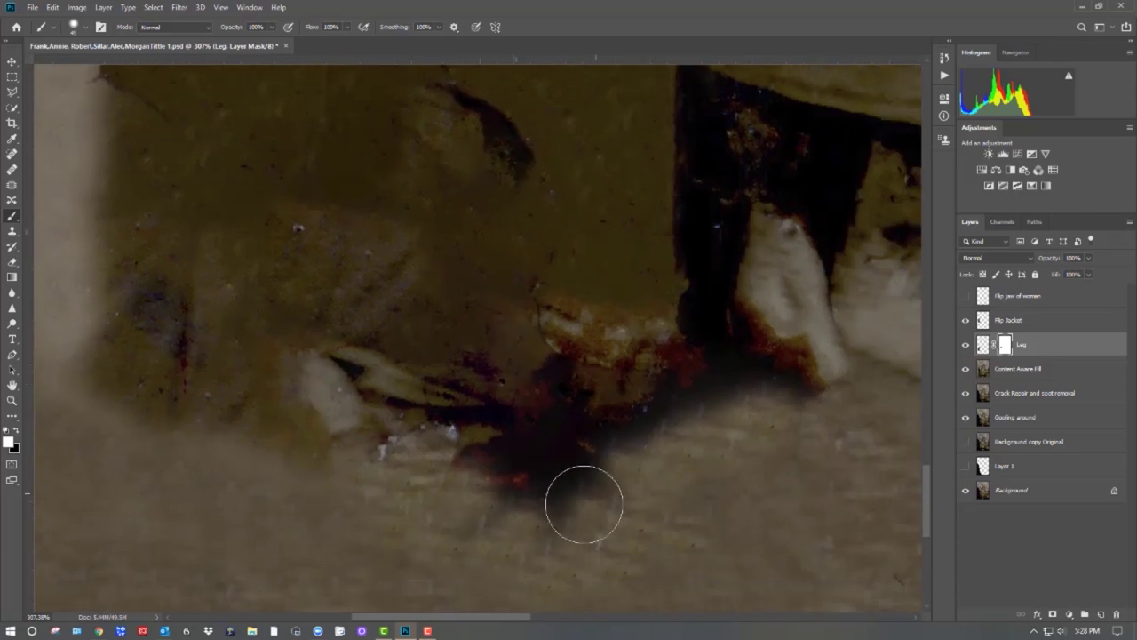
{"action": "left_click", "coordinate": [12, 400]}
{"action": "left_click", "coordinate": [355, 27]}
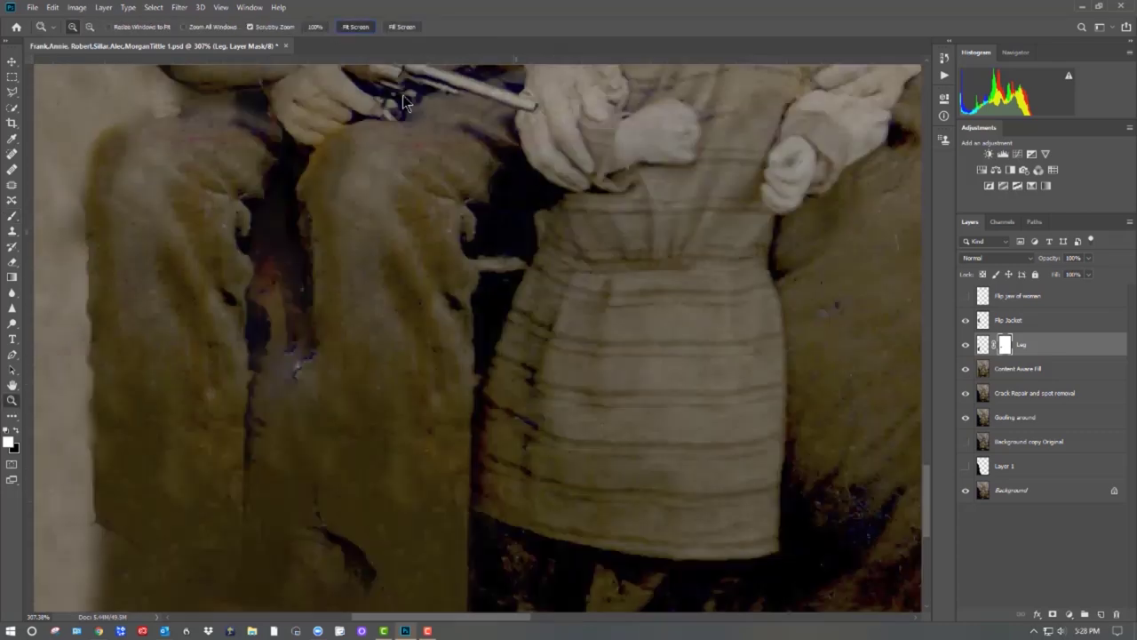
{"action": "key", "text": "v"}
{"action": "left_click_drag", "start_coordinate": [353, 445], "coordinate": [360, 445]}
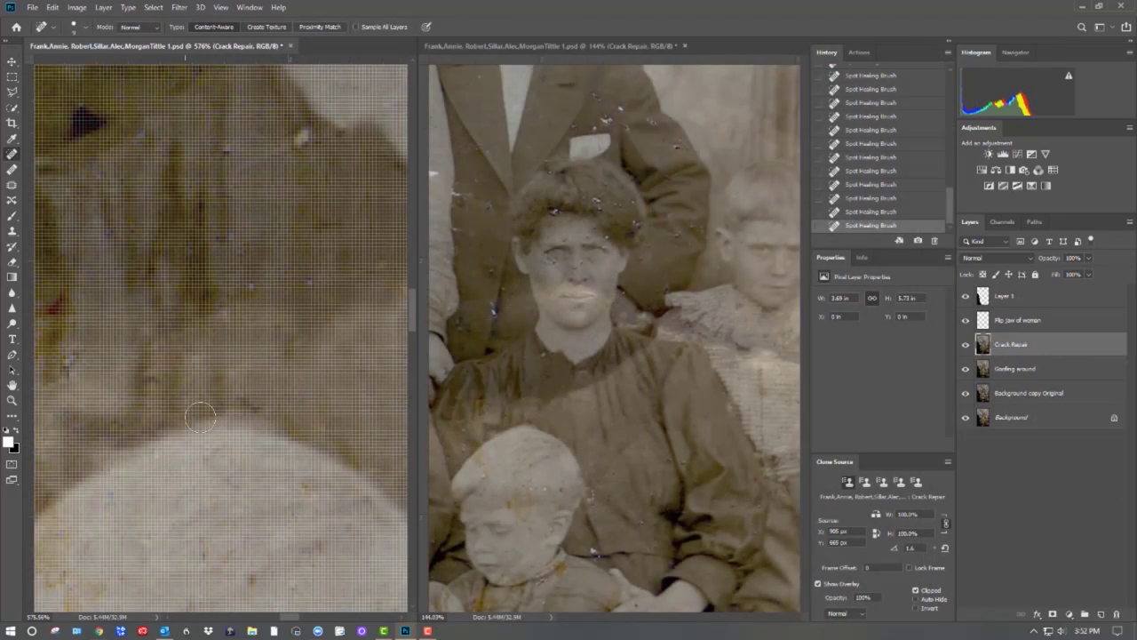
Heal the specks and cracks on the seated woman's face and around her eye with the Spot Healing Brush
{"action": "left_click_drag", "start_coordinate": [317, 256], "coordinate": [309, 467]}
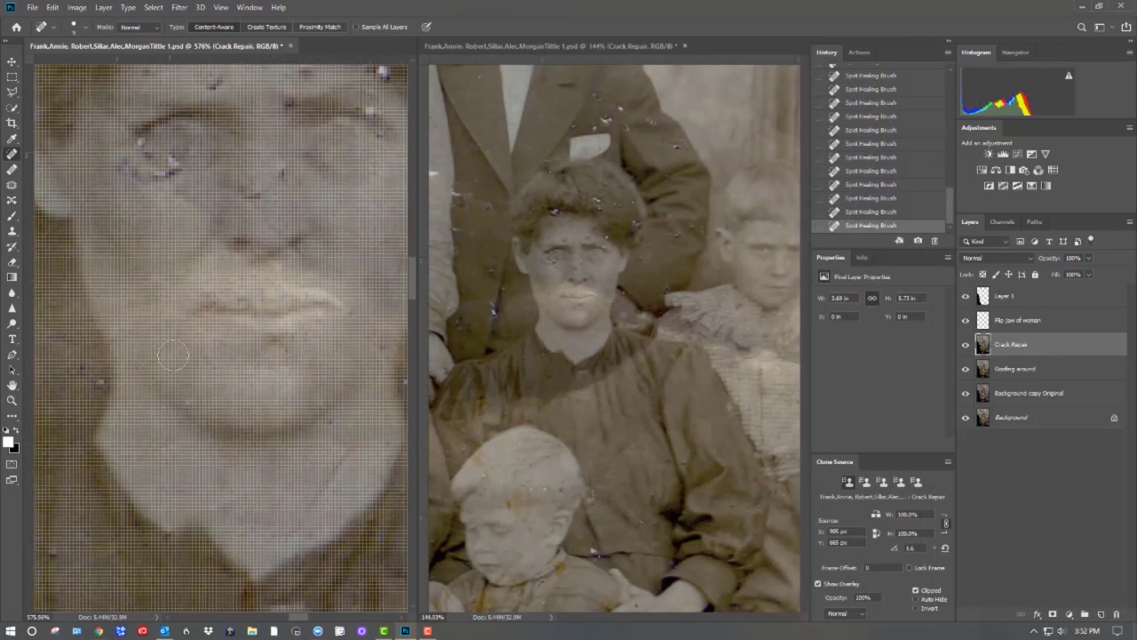
{"action": "scroll", "coordinate": [346, 411], "scroll_direction": "up", "scroll_amount": 3}
{"action": "mouse_move", "coordinate": [341, 405]}
{"action": "left_mouse_down"}
{"action": "mouse_move", "coordinate": [274, 398]}
{"action": "mouse_move", "coordinate": [307, 374]}
{"action": "left_mouse_up"}
{"action": "left_click", "coordinate": [258, 312]}
{"action": "left_click_drag", "start_coordinate": [173, 285], "coordinate": [136, 284]}
{"action": "left_click_drag", "start_coordinate": [167, 296], "coordinate": [208, 339]}
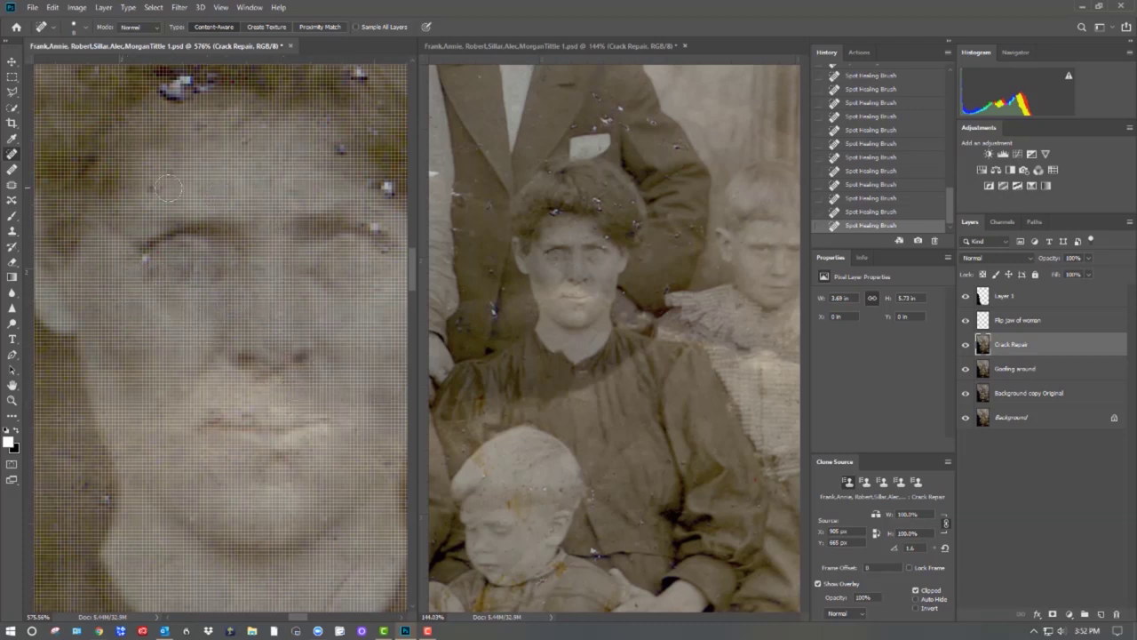
Heal the white and blue flecks along the seated woman's hairline and in her hair
{"action": "left_click_drag", "start_coordinate": [164, 89], "coordinate": [193, 82]}
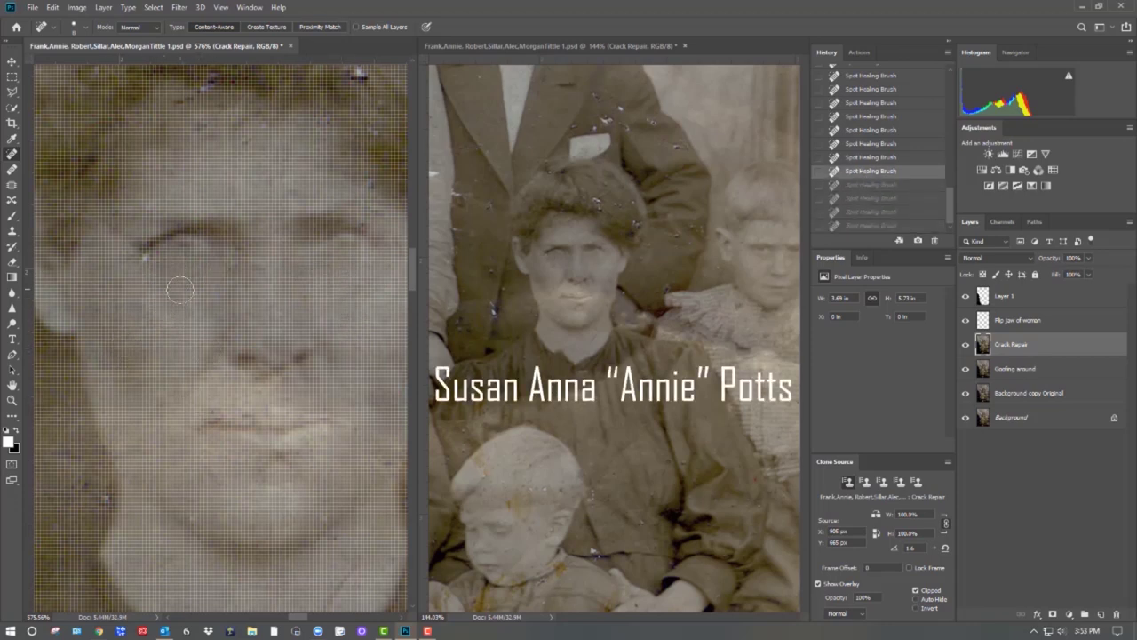
{"action": "left_click_drag", "start_coordinate": [349, 114], "coordinate": [309, 314]}
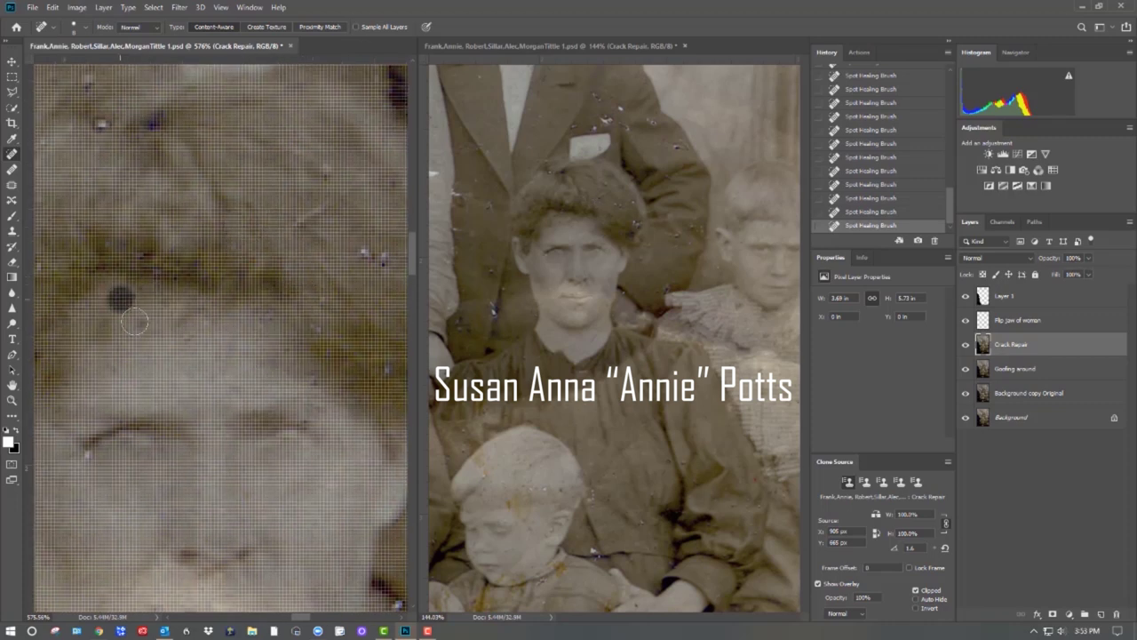
{"action": "left_click_drag", "start_coordinate": [107, 126], "coordinate": [283, 261]}
{"action": "left_click", "coordinate": [279, 258]}
{"action": "left_click", "coordinate": [257, 242]}
Heal the specks on the front and lapel of the standing young man's jacket
{"action": "left_click_drag", "start_coordinate": [201, 156], "coordinate": [196, 169]}
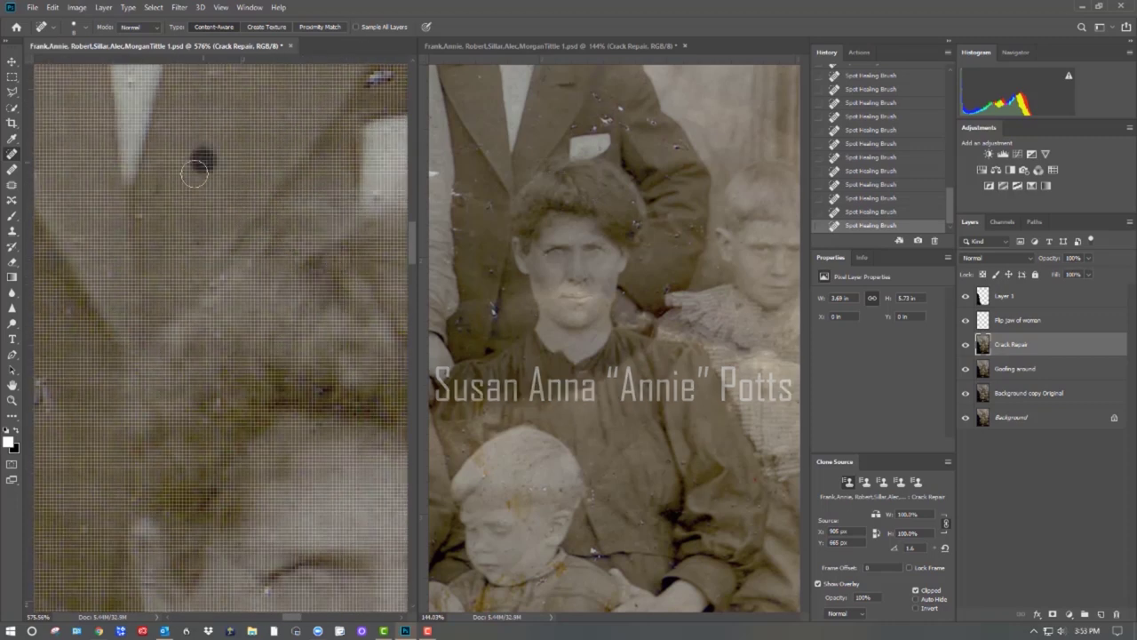
{"action": "left_click_drag", "start_coordinate": [80, 422], "coordinate": [286, 428]}
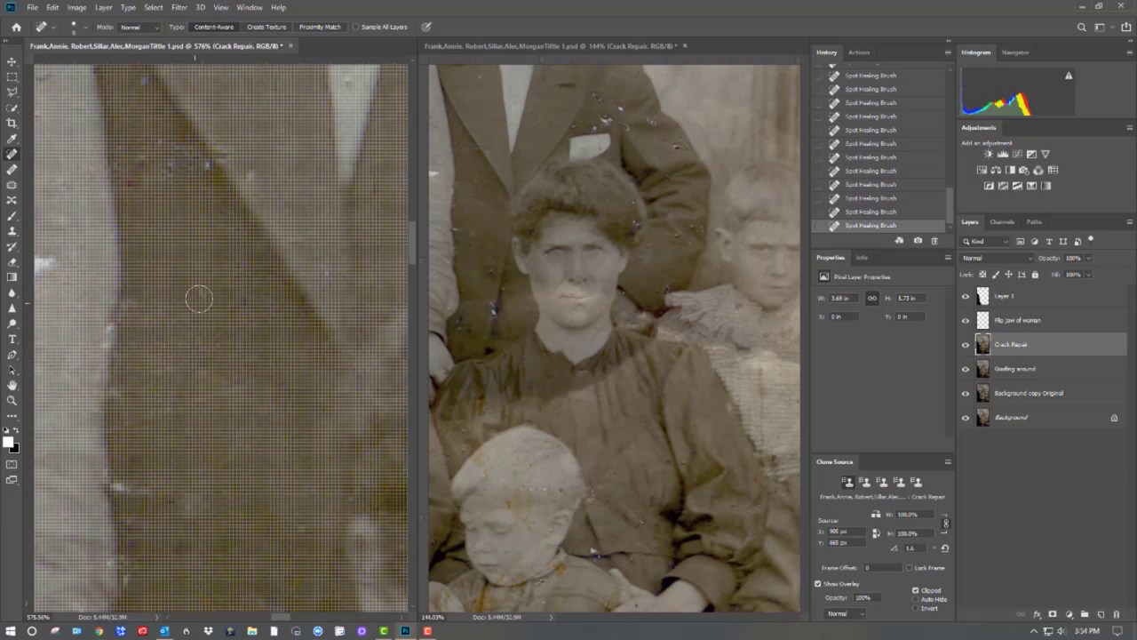
{"action": "left_click", "coordinate": [333, 275]}
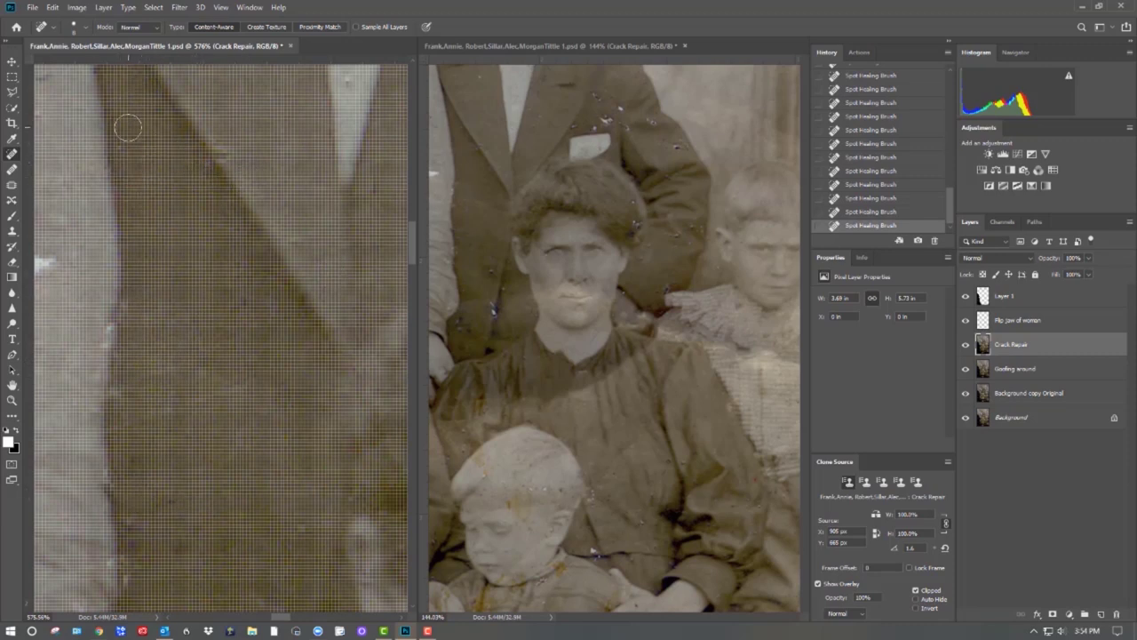
Heal the white spots on the standing woman's sleeve with the Spot Healing Brush
{"action": "left_click_drag", "start_coordinate": [128, 330], "coordinate": [358, 408]}
{"action": "left_click_drag", "start_coordinate": [554, 396], "coordinate": [767, 455]}
{"action": "mouse_move", "coordinate": [279, 337]}
{"action": "left_mouse_down"}
{"action": "mouse_move", "coordinate": [229, 368]}
{"action": "mouse_move", "coordinate": [245, 327]}
{"action": "left_mouse_up"}
{"action": "left_click", "coordinate": [121, 388]}
{"action": "left_click_drag", "start_coordinate": [135, 437], "coordinate": [184, 446]}
{"action": "left_click", "coordinate": [158, 468]}
{"action": "left_click", "coordinate": [143, 394]}
{"action": "left_click", "coordinate": [177, 468]}
Heal the white marks on the front of the standing woman's blouse, above the waistband
{"action": "left_click_drag", "start_coordinate": [204, 338], "coordinate": [388, 354]}
{"action": "left_click_drag", "start_coordinate": [273, 394], "coordinate": [209, 389]}
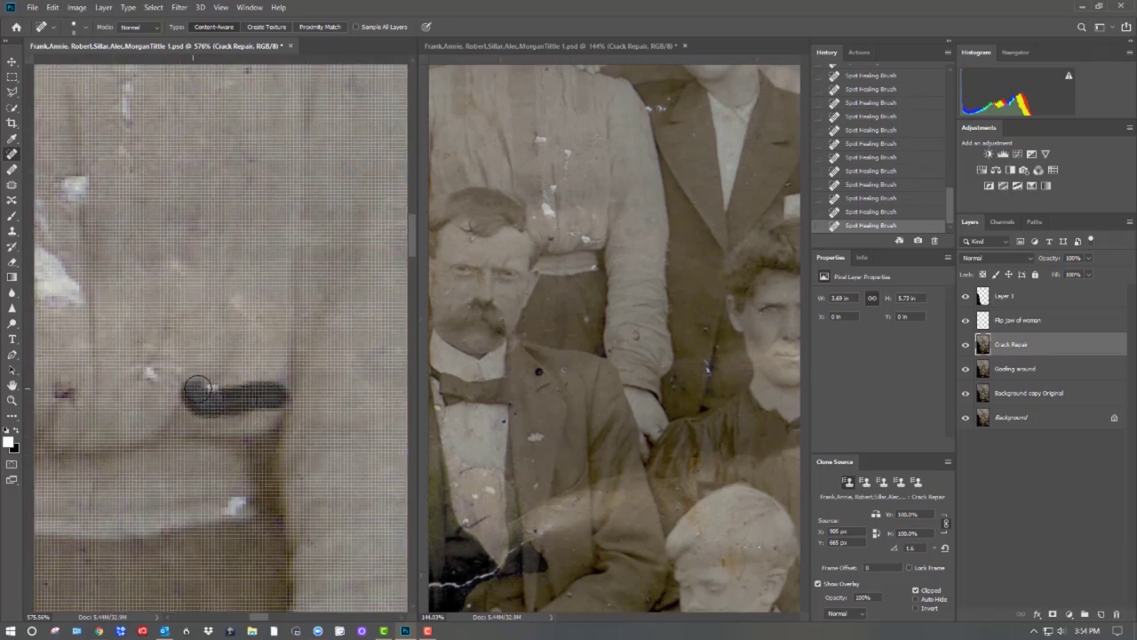
{"action": "mouse_move", "coordinate": [611, 347]}
{"action": "left_mouse_down"}
{"action": "mouse_move", "coordinate": [586, 515]}
{"action": "mouse_move", "coordinate": [656, 512]}
{"action": "left_mouse_up"}
{"action": "left_click_drag", "start_coordinate": [120, 400], "coordinate": [282, 558]}
{"action": "left_click_drag", "start_coordinate": [211, 408], "coordinate": [223, 443]}
{"action": "left_click", "coordinate": [205, 449]}
{"action": "left_click", "coordinate": [224, 551]}
{"action": "left_click_drag", "start_coordinate": [237, 313], "coordinate": [234, 354]}
{"action": "left_click", "coordinate": [185, 158]}
Heal the blemish on the standing woman's blouse beside the hand resting on her shoulder
{"action": "left_click_drag", "start_coordinate": [296, 196], "coordinate": [292, 295]}
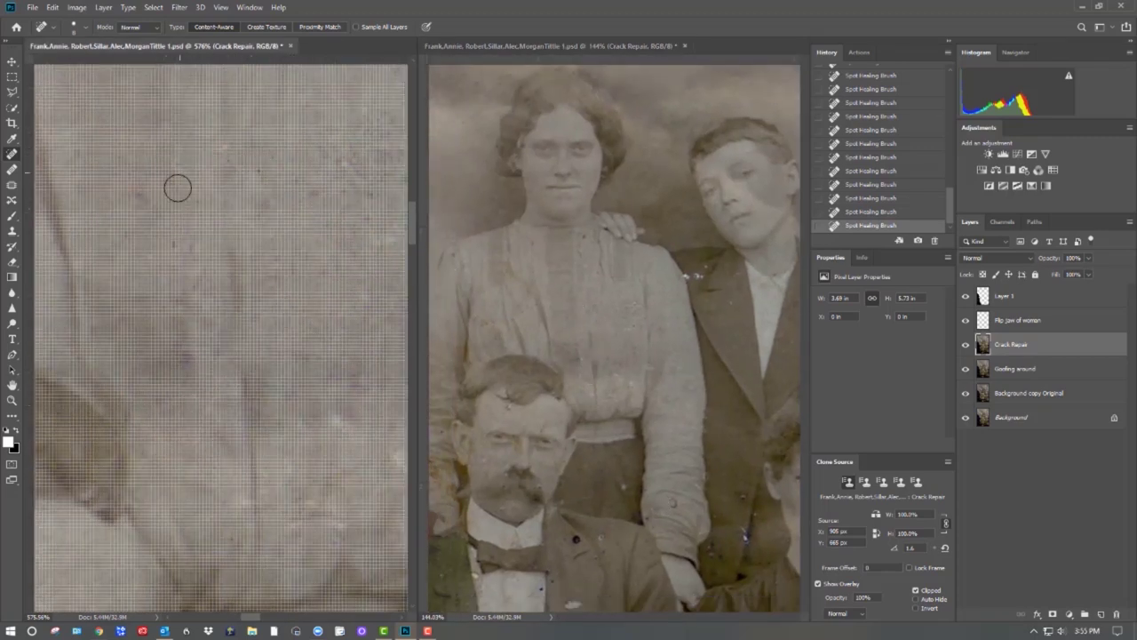
{"action": "left_click_drag", "start_coordinate": [293, 266], "coordinate": [239, 546]}
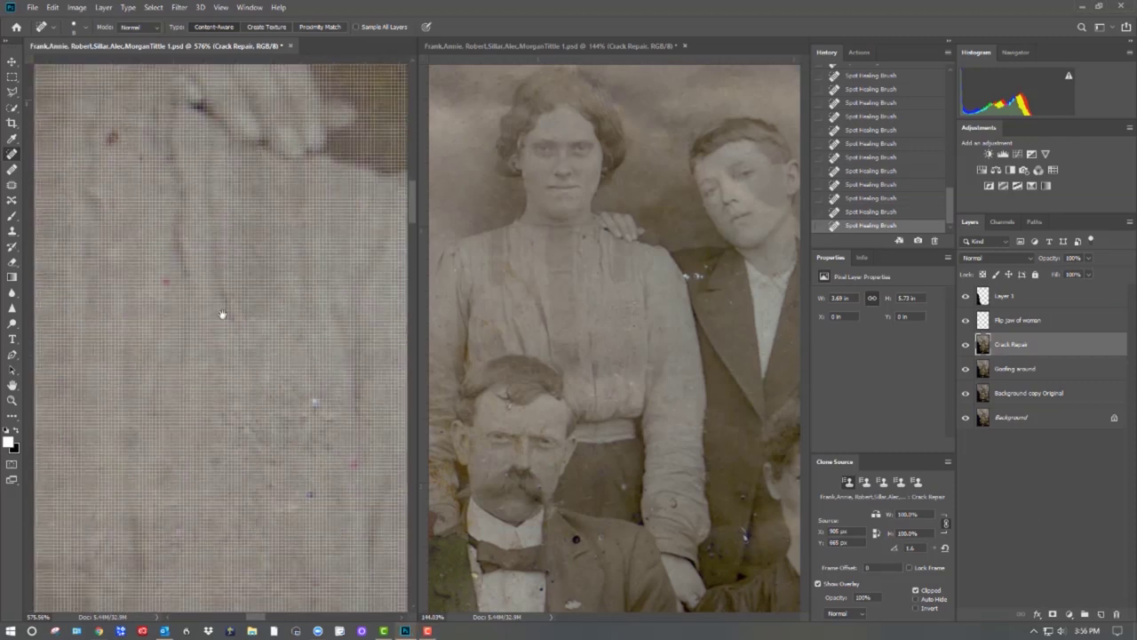
{"action": "left_click_drag", "start_coordinate": [170, 140], "coordinate": [274, 414]}
{"action": "left_click_drag", "start_coordinate": [377, 471], "coordinate": [243, 433]}
{"action": "left_click", "coordinate": [203, 419]}
{"action": "left_click_drag", "start_coordinate": [365, 554], "coordinate": [169, 133]}
{"action": "left_click_drag", "start_coordinate": [391, 97], "coordinate": [316, 339]}
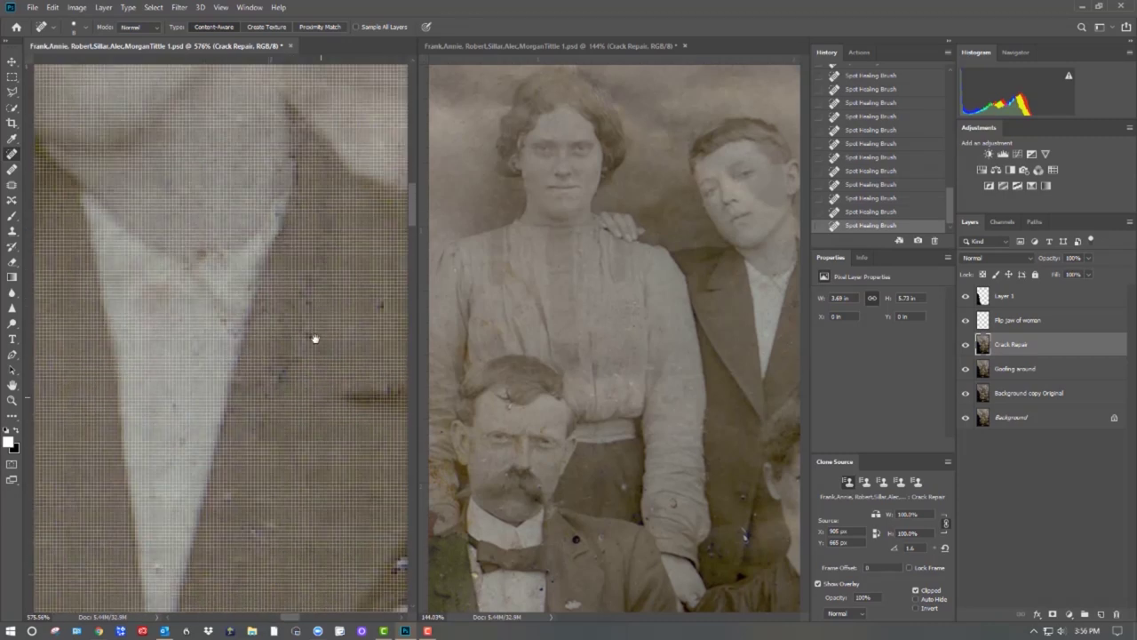
Heal the white cracks above the pocket handkerchief on the standing young man's jacket
{"action": "left_click_drag", "start_coordinate": [325, 480], "coordinate": [49, 364]}
{"action": "left_click_drag", "start_coordinate": [709, 417], "coordinate": [435, 373]}
{"action": "left_click", "coordinate": [200, 303]}
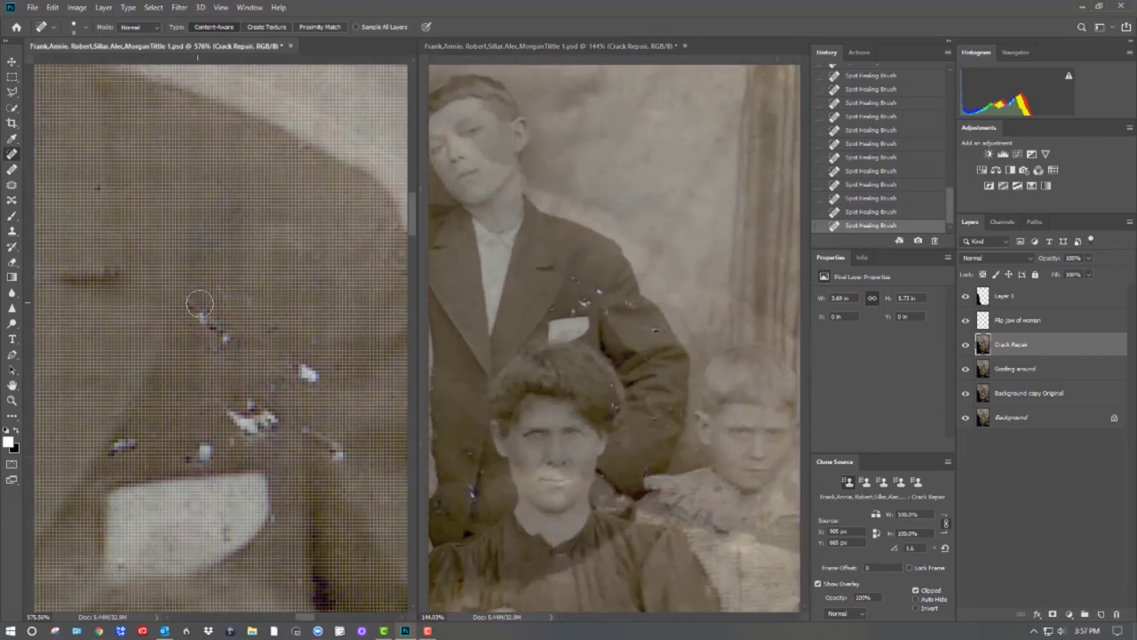
{"action": "left_click_drag", "start_coordinate": [256, 434], "coordinate": [208, 451]}
{"action": "left_click_drag", "start_coordinate": [123, 448], "coordinate": [134, 445]}
{"action": "left_click", "coordinate": [307, 374]}
{"action": "left_click_drag", "start_coordinate": [342, 454], "coordinate": [316, 438]}
{"action": "left_click_drag", "start_coordinate": [225, 311], "coordinate": [227, 293]}
{"action": "left_click", "coordinate": [274, 328]}
Heal the flecks on the upper sleeve and elbow folds of the young man's jacket
{"action": "mouse_move", "coordinate": [363, 549]}
{"action": "left_mouse_down"}
{"action": "mouse_move", "coordinate": [351, 337]}
{"action": "mouse_move", "coordinate": [182, 355]}
{"action": "left_mouse_up"}
{"action": "left_click_drag", "start_coordinate": [327, 336], "coordinate": [363, 340]}
{"action": "left_click", "coordinate": [259, 247]}
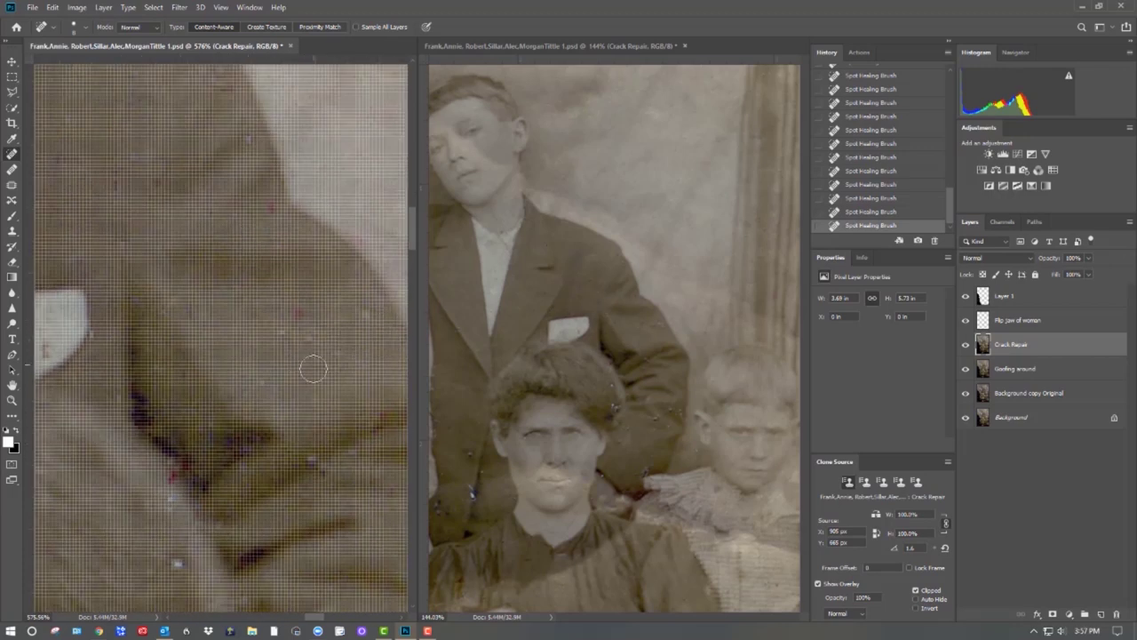
{"action": "left_click_drag", "start_coordinate": [342, 480], "coordinate": [214, 250]}
{"action": "left_click_drag", "start_coordinate": [267, 477], "coordinate": [317, 382]}
{"action": "left_click_drag", "start_coordinate": [318, 384], "coordinate": [320, 407]}
{"action": "left_click_drag", "start_coordinate": [333, 467], "coordinate": [217, 504]}
{"action": "left_click_drag", "start_coordinate": [103, 330], "coordinate": [319, 407]}
{"action": "left_click_drag", "start_coordinate": [330, 398], "coordinate": [276, 455]}
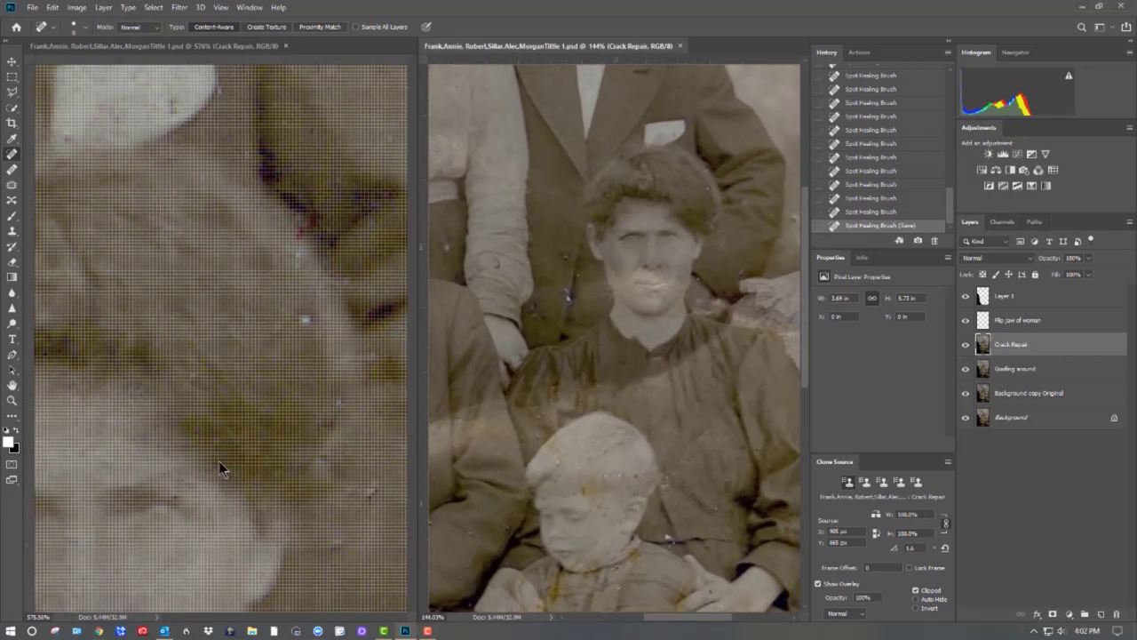
Heal the light specks along the outer edge of the seated woman's hair
{"action": "left_click", "coordinate": [300, 259]}
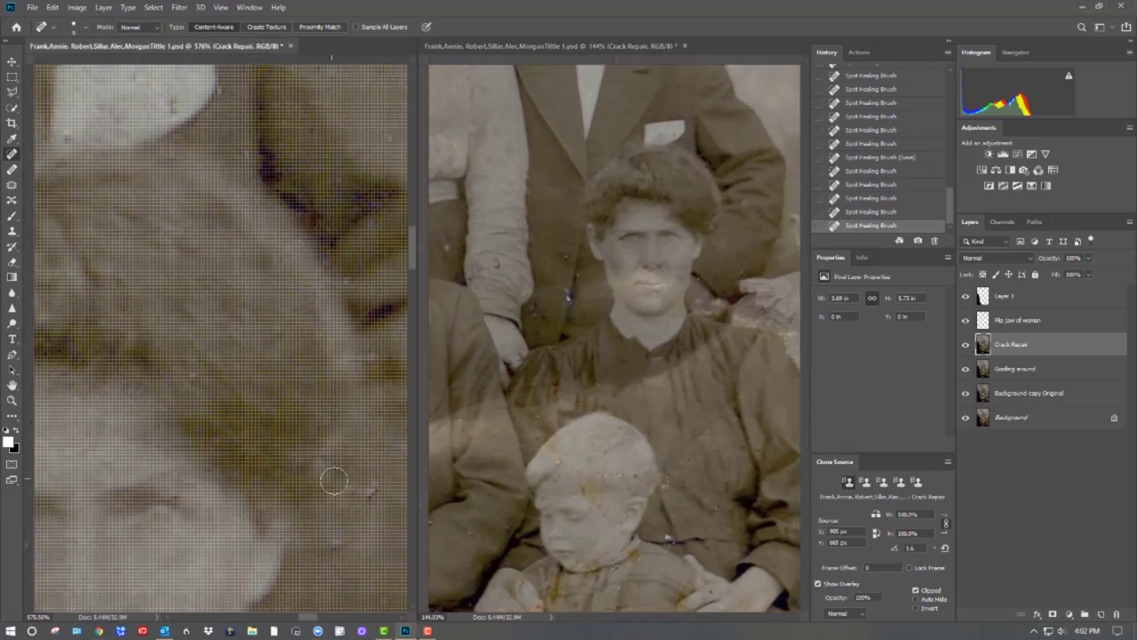
{"action": "left_click_drag", "start_coordinate": [73, 387], "coordinate": [96, 437]}
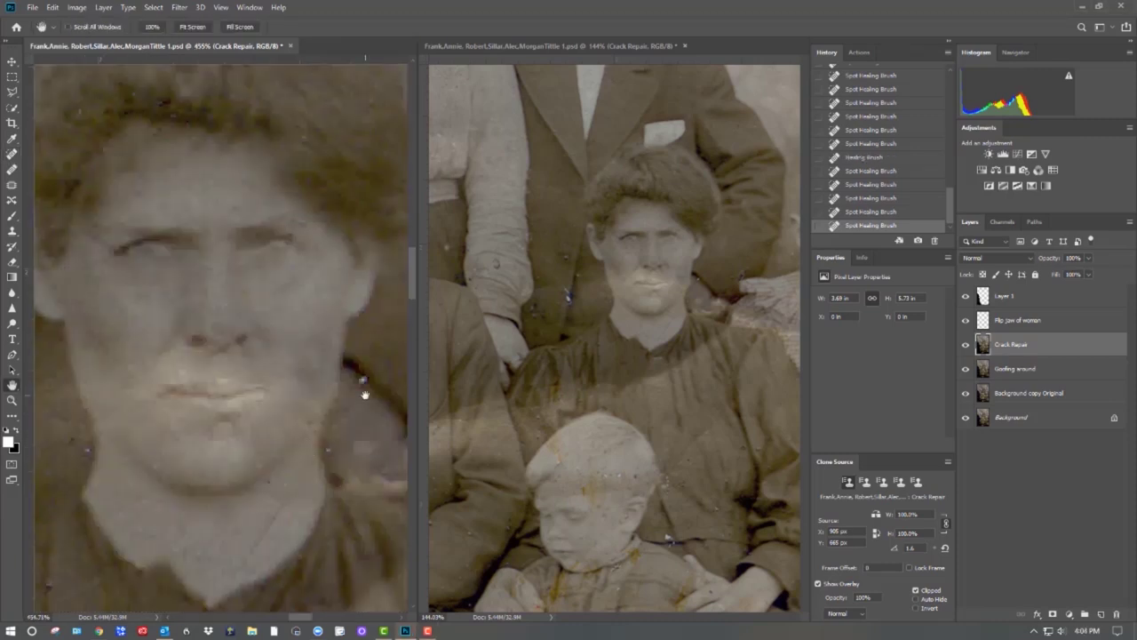
Heal and clone away the light crease marks around the seated woman's lips and mouth corners
{"action": "key", "text": "j"}
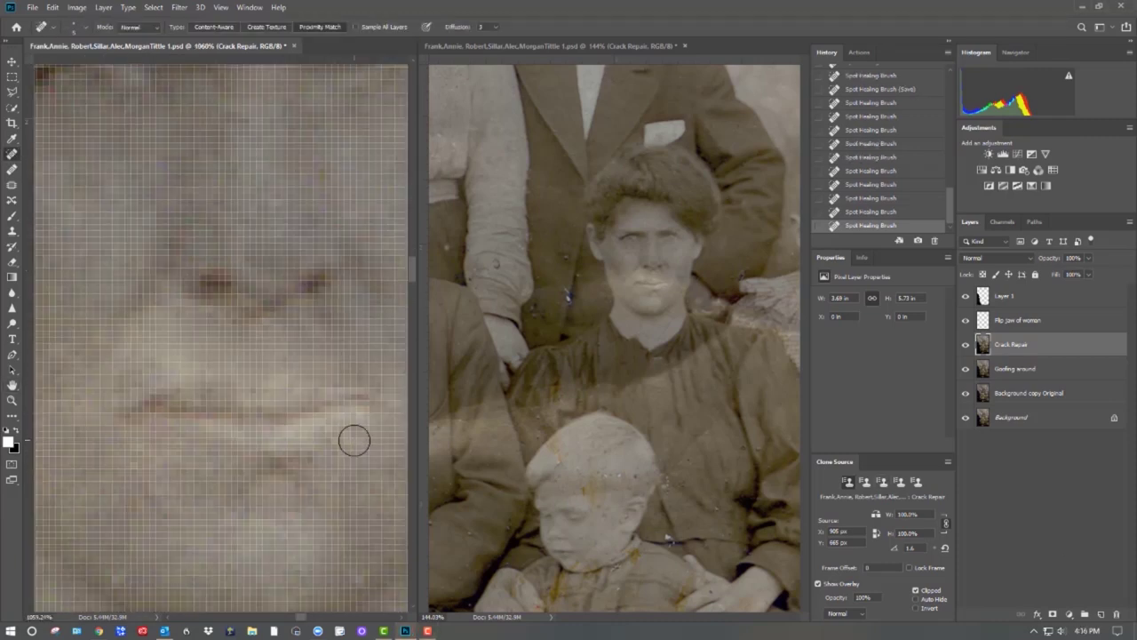
{"action": "left_click", "coordinate": [287, 360]}
{"action": "left_click_drag", "start_coordinate": [146, 360], "coordinate": [123, 388]}
{"action": "key", "text": "ctrl+z"}
{"action": "left_click", "coordinate": [189, 371]}
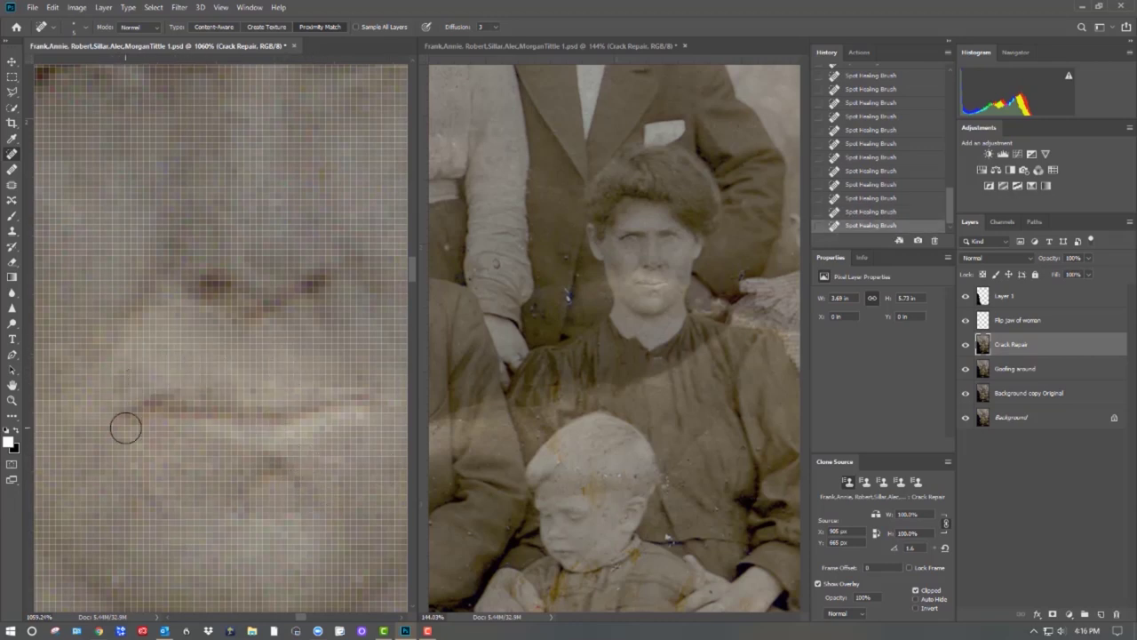
{"action": "key", "text": "s"}
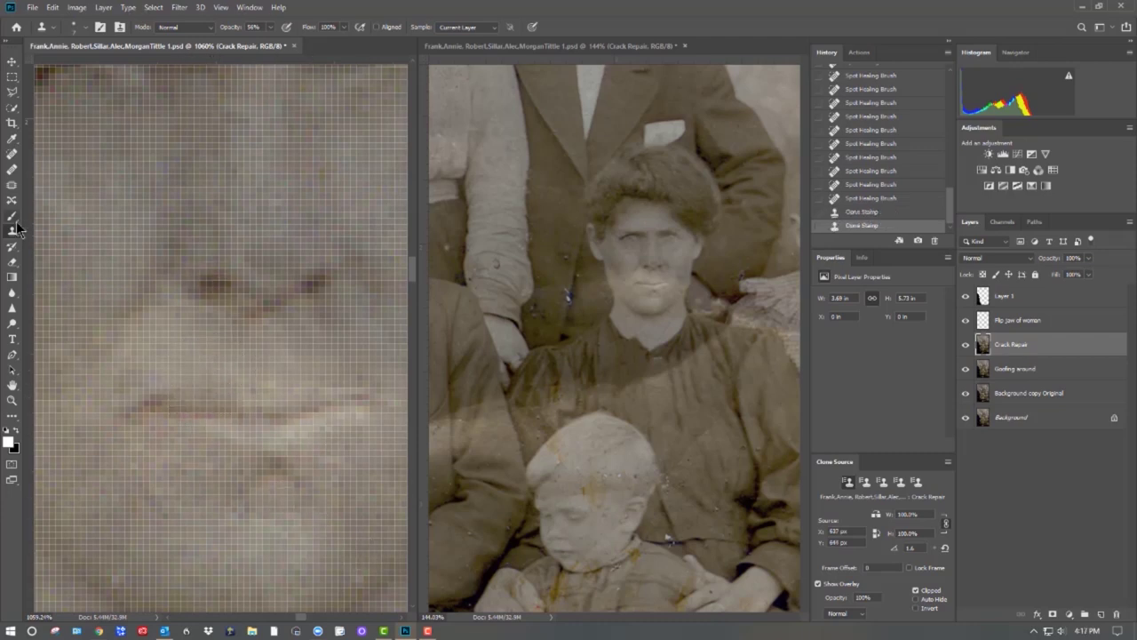
Heal the specks on the seated woman's upper lip and around her nose
{"action": "key", "text": "j"}
{"action": "left_click", "coordinate": [288, 432]}
{"action": "key", "text": "ctrl+z"}
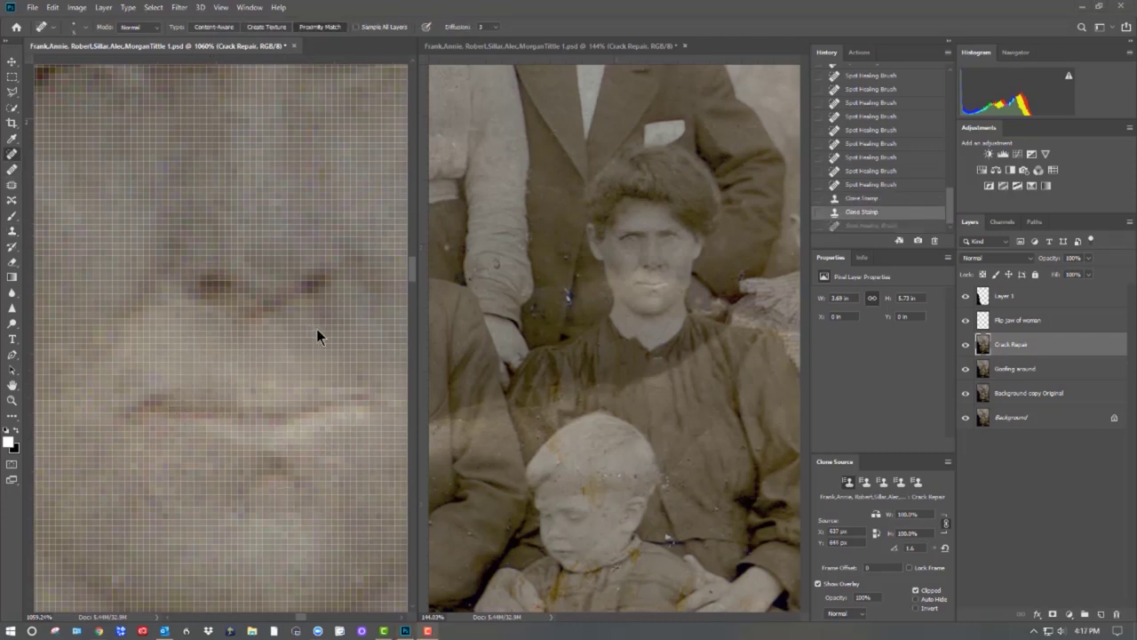
{"action": "left_click", "coordinate": [246, 327]}
{"action": "left_click", "coordinate": [247, 325]}
{"action": "left_click", "coordinate": [233, 325]}
{"action": "left_click", "coordinate": [276, 199]}
{"action": "left_click", "coordinate": [324, 173]}
Heal the specks across the seated woman's cheeks and around her eyes
{"action": "left_click_drag", "start_coordinate": [335, 348], "coordinate": [156, 526]}
{"action": "left_click", "coordinate": [255, 220]}
{"action": "left_click", "coordinate": [271, 194]}
{"action": "left_click", "coordinate": [308, 367]}
{"action": "mouse_move", "coordinate": [135, 144]}
{"action": "left_mouse_down"}
{"action": "mouse_move", "coordinate": [326, 187]}
{"action": "mouse_move", "coordinate": [277, 245]}
{"action": "left_mouse_up"}
{"action": "left_click_drag", "start_coordinate": [280, 177], "coordinate": [189, 242]}
{"action": "left_click_drag", "start_coordinate": [249, 103], "coordinate": [233, 110]}
{"action": "left_click_drag", "start_coordinate": [87, 352], "coordinate": [242, 271]}
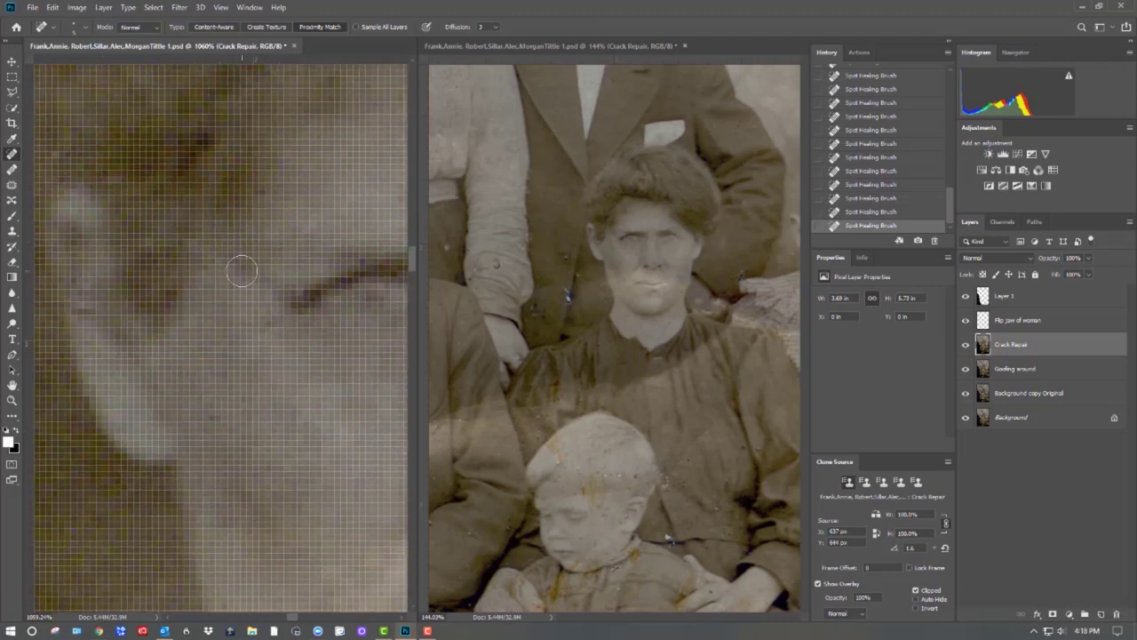
Heal the remaining blemishes along the seated woman's cheek, jaw and chin
{"action": "left_click_drag", "start_coordinate": [306, 516], "coordinate": [99, 138]}
{"action": "left_click_drag", "start_coordinate": [85, 445], "coordinate": [109, 492]}
{"action": "left_click_drag", "start_coordinate": [221, 566], "coordinate": [252, 587]}
{"action": "mouse_move", "coordinate": [309, 364]}
{"action": "left_mouse_down"}
{"action": "mouse_move", "coordinate": [192, 336]}
{"action": "mouse_move", "coordinate": [239, 310]}
{"action": "mouse_move", "coordinate": [267, 249]}
{"action": "left_mouse_up"}
{"action": "left_click", "coordinate": [193, 335]}
{"action": "left_click", "coordinate": [225, 311]}
{"action": "scroll", "coordinate": [264, 433], "scroll_direction": "up", "scroll_amount": 3}
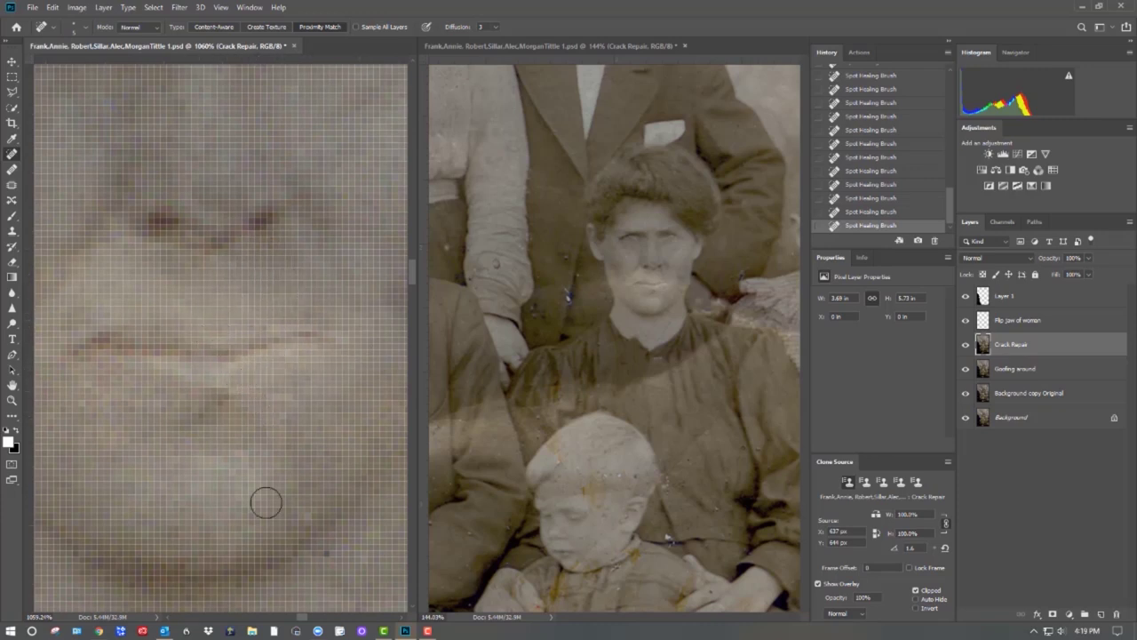
{"action": "scroll", "coordinate": [261, 180], "scroll_direction": "down", "scroll_amount": 10}
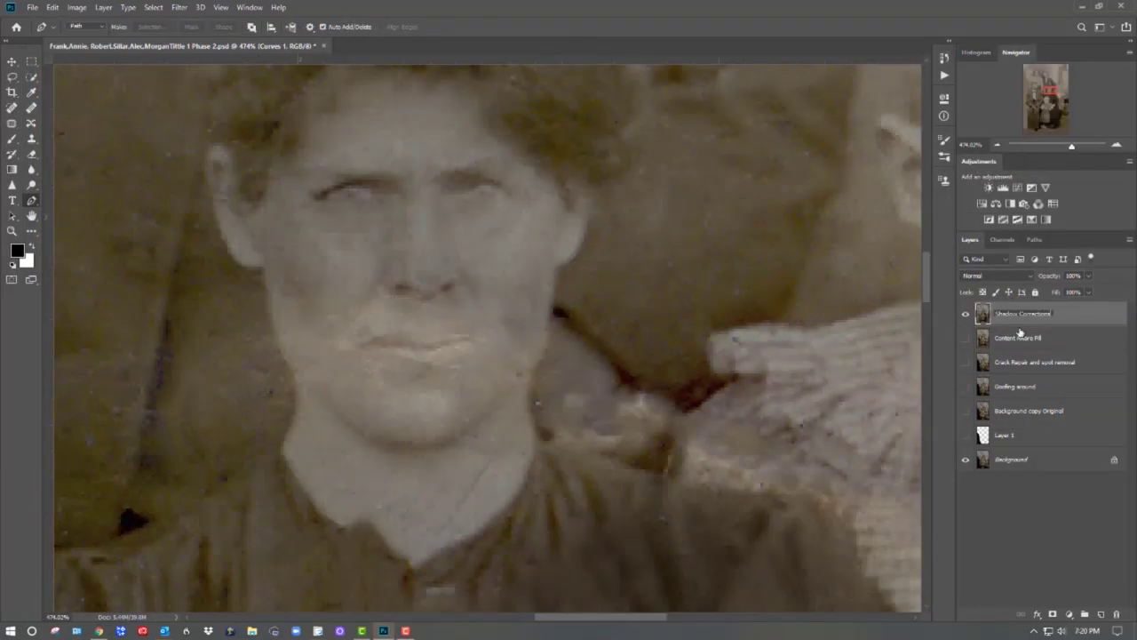
Convert the path around the light band across the seated woman's mouth into a feathered selection and add a Curves adjustment to it
{"action": "left_click", "coordinate": [152, 26]}
{"action": "left_click", "coordinate": [629, 160]}
{"action": "left_click", "coordinate": [153, 7]}
{"action": "left_click", "coordinate": [166, 165]}
{"action": "left_click_drag", "start_coordinate": [974, 364], "coordinate": [986, 365]}
{"action": "left_click", "coordinate": [1067, 604]}
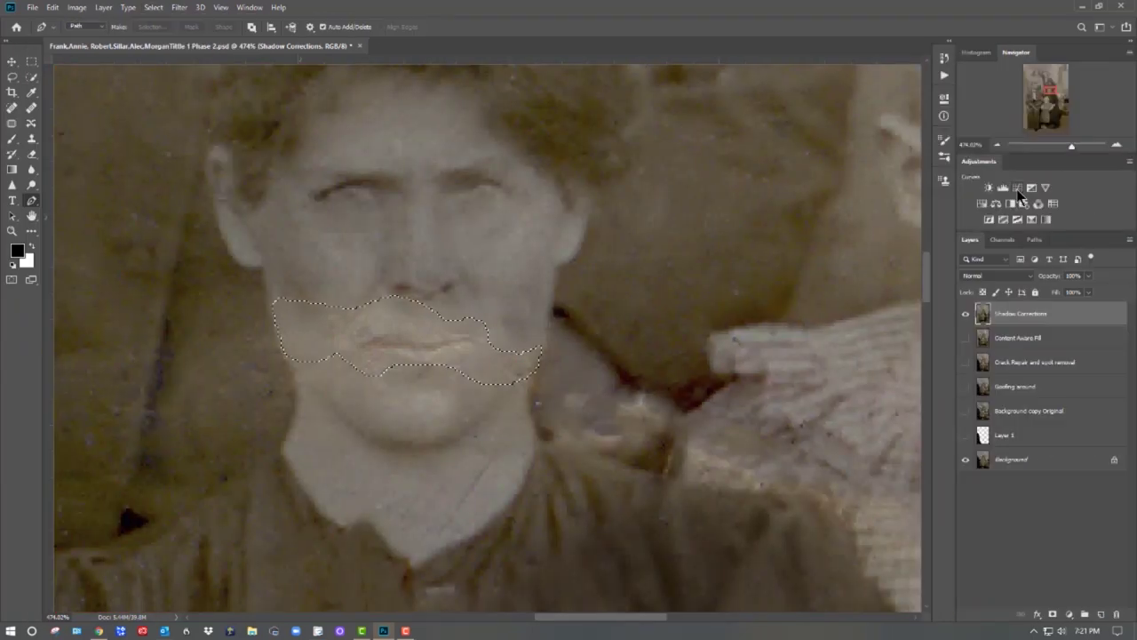
{"action": "left_click", "coordinate": [1018, 188]}
{"action": "left_click", "coordinate": [1028, 533]}
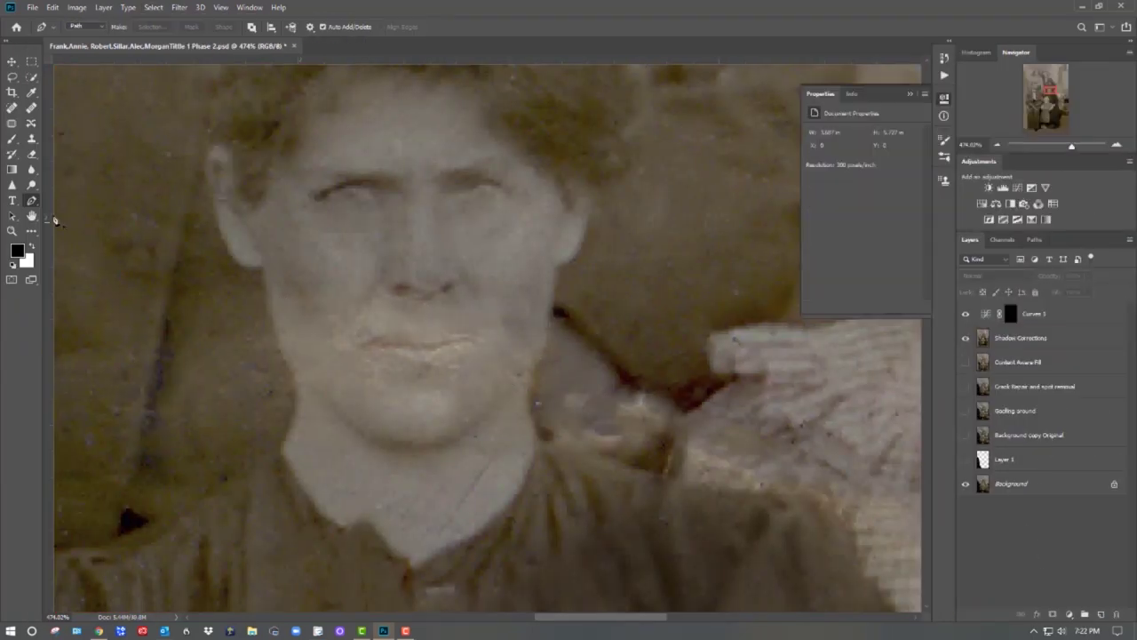
Convert the path around the seated woman's lips into a selection and reopen the existing Curves adjustment
{"action": "left_click", "coordinate": [160, 27]}
{"action": "left_click", "coordinate": [152, 8]}
{"action": "left_click", "coordinate": [146, 11]}
{"action": "left_click", "coordinate": [986, 314]}
{"action": "left_click_drag", "start_coordinate": [913, 247], "coordinate": [906, 246]}
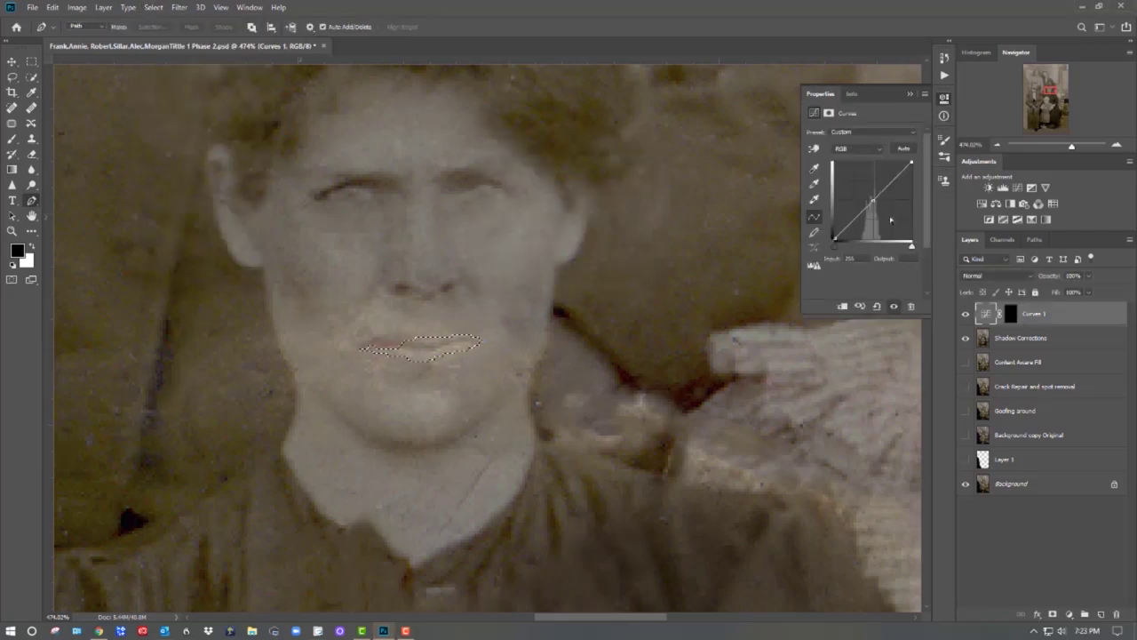
{"action": "left_click", "coordinate": [910, 94]}
Add a new layer and a second Curves adjustment that slightly darkens the seated woman's lips
{"action": "left_click", "coordinate": [1101, 614]}
{"action": "left_click", "coordinate": [1017, 187]}
{"action": "left_click_drag", "start_coordinate": [872, 202], "coordinate": [871, 208]}
{"action": "left_click", "coordinate": [1022, 363]}
{"action": "left_click", "coordinate": [909, 94]}
{"action": "left_click", "coordinate": [1072, 317]}
Merge the Curves adjustments with the Shadow Corrections layer and duplicate the merged Curves 2 layer
{"action": "left_click", "coordinate": [12, 231]}
{"action": "left_click", "coordinate": [356, 27]}
{"action": "left_click", "coordinate": [520, 266]}
{"action": "left_click", "coordinate": [519, 267]}
{"action": "left_click", "coordinate": [1048, 389], "text": "shift"}
{"action": "right_click", "coordinate": [1049, 391]}
{"action": "left_click", "coordinate": [919, 470]}
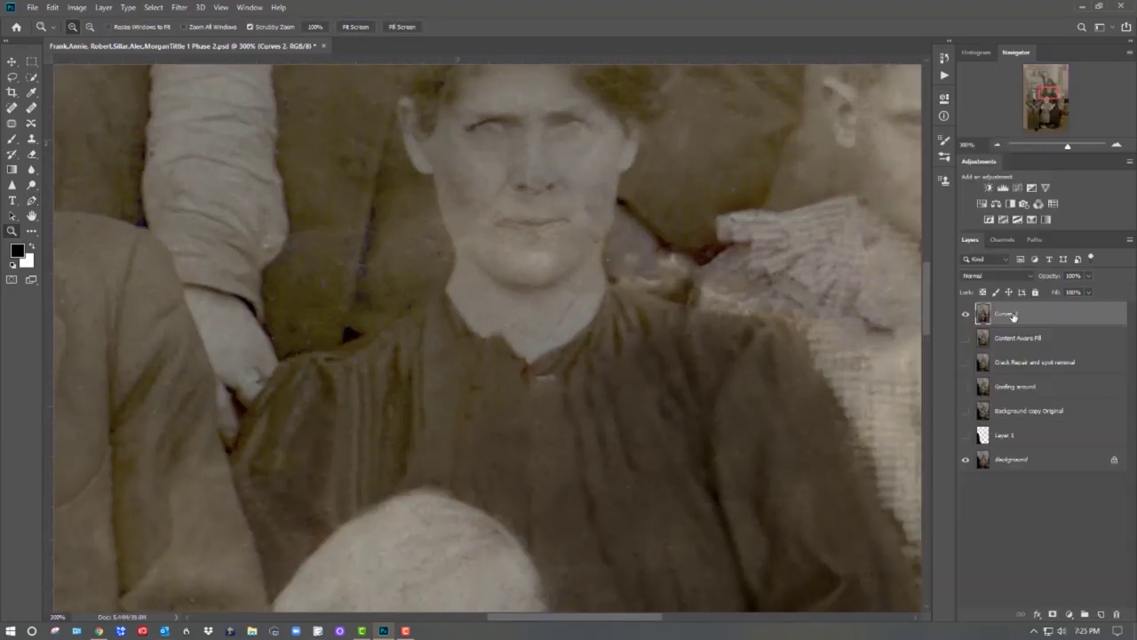
{"action": "scroll", "coordinate": [533, 311], "scroll_direction": "up", "scroll_amount": 4}
{"action": "right_click", "coordinate": [1053, 321]}
{"action": "left_click", "coordinate": [960, 184]}
{"action": "key", "text": "Return"}
Outline the bright area around the seated woman's mouth and chin with the Pen tool and make it a selection feathered by 6.0 px
{"action": "left_click", "coordinate": [31, 200]}
{"action": "left_click", "coordinate": [506, 386]}
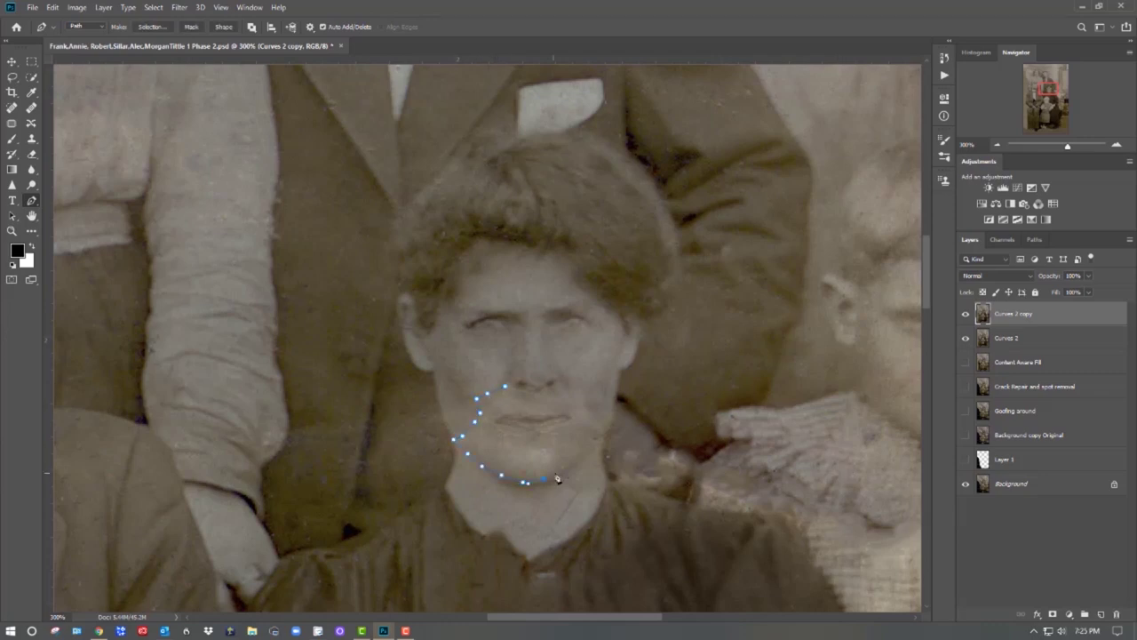
{"action": "left_click", "coordinate": [152, 27]}
{"action": "key", "text": "Return"}
{"action": "left_click", "coordinate": [154, 7]}
{"action": "left_click", "coordinate": [181, 166]}
{"action": "left_click_drag", "start_coordinate": [973, 362], "coordinate": [1015, 364]}
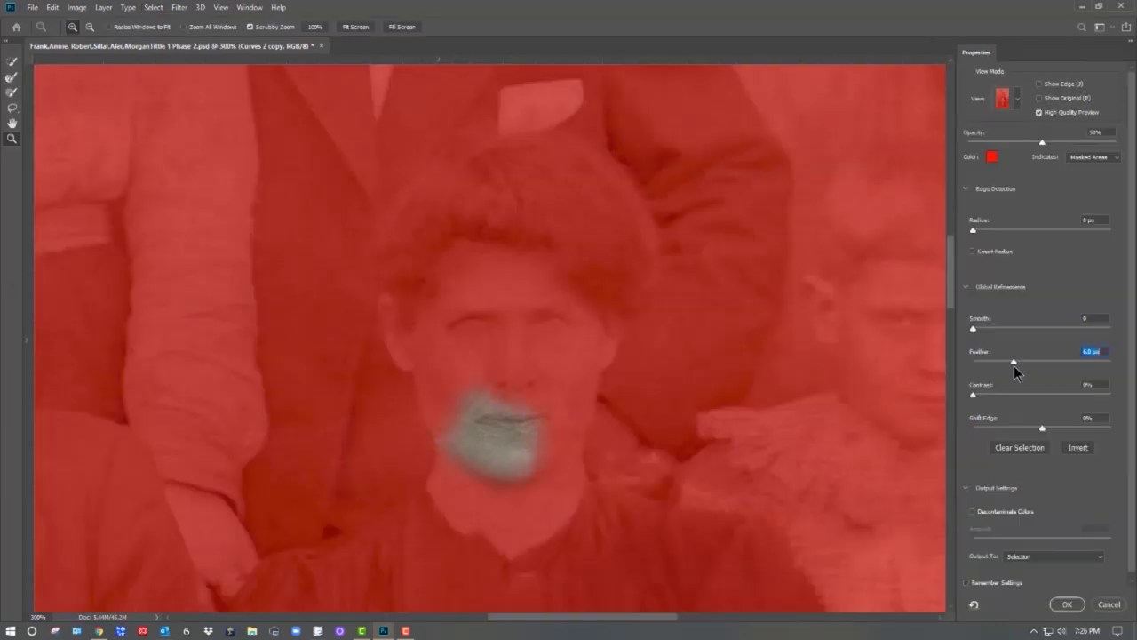
{"action": "left_click", "coordinate": [1068, 604]}
Darken the selected mouth and chin area slightly with a Curves adjustment
{"action": "left_click", "coordinate": [1018, 188]}
{"action": "left_click_drag", "start_coordinate": [867, 206], "coordinate": [869, 209]}
{"action": "left_click", "coordinate": [910, 94]}
Merge the new Curves adjustment with the Curves 2 copy layer and duplicate the merged layer
{"action": "left_click", "coordinate": [1032, 341], "text": "shift"}
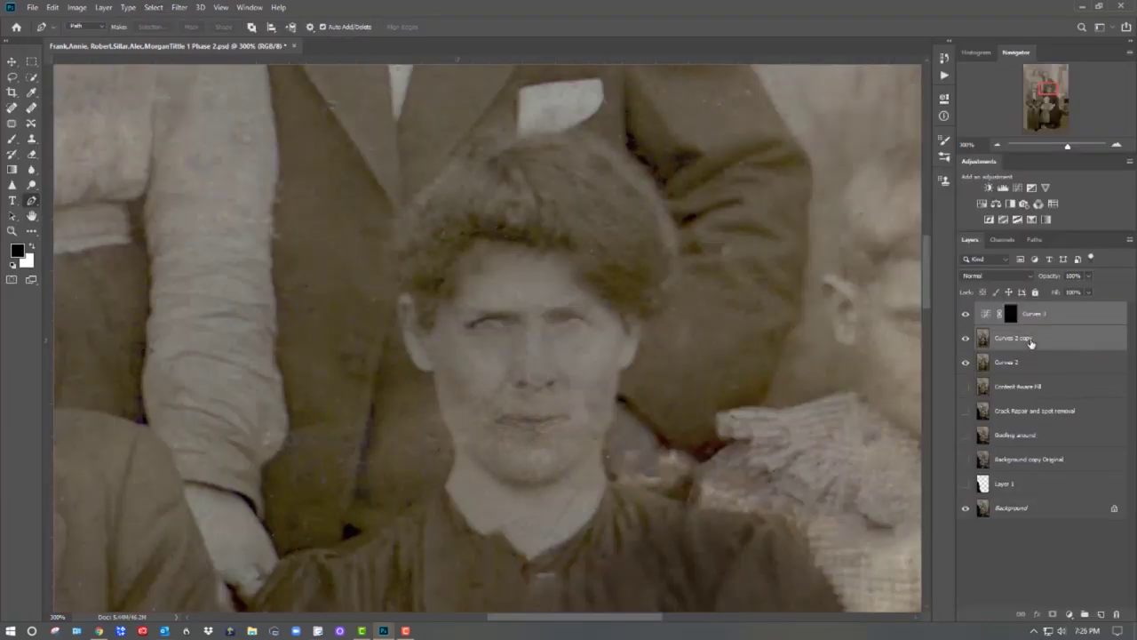
{"action": "right_click", "coordinate": [1034, 341]}
{"action": "left_click", "coordinate": [916, 470]}
{"action": "left_click_drag", "start_coordinate": [1102, 614], "coordinate": [1102, 614]}
Outline the seated woman's lips with the Pen tool and turn the path into a selection
{"action": "key", "text": "s"}
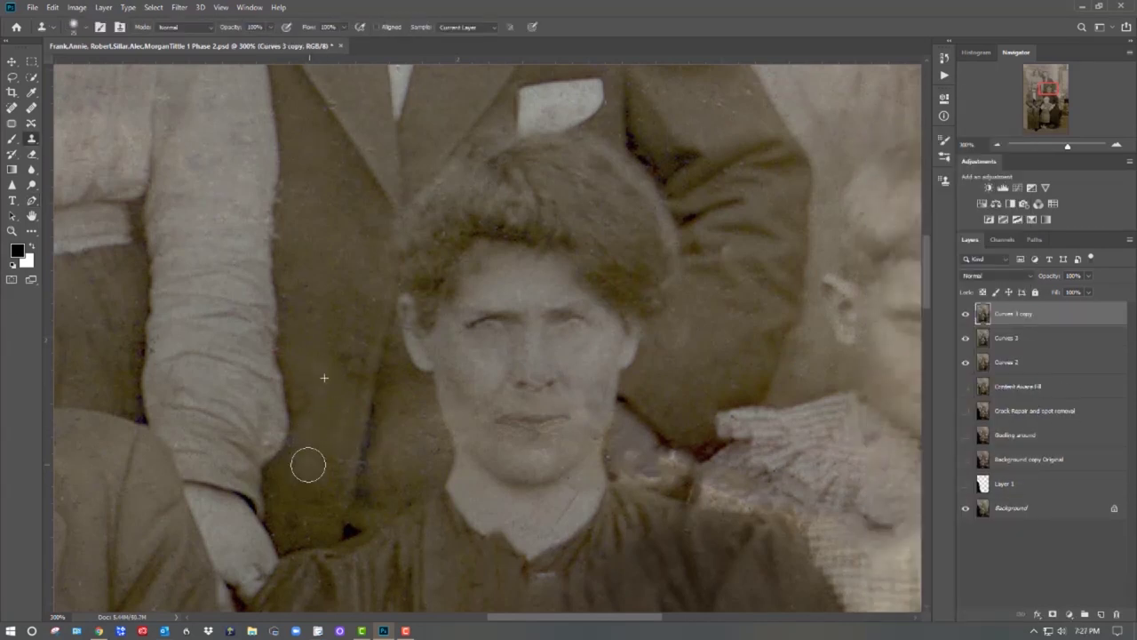
{"action": "left_click", "coordinate": [31, 201]}
{"action": "left_click", "coordinate": [495, 418]}
{"action": "left_click", "coordinate": [508, 412]}
{"action": "left_click", "coordinate": [514, 412]}
{"action": "left_click", "coordinate": [521, 412]}
{"action": "left_click", "coordinate": [535, 414]}
{"action": "left_click", "coordinate": [547, 415]}
{"action": "left_click", "coordinate": [559, 415]}
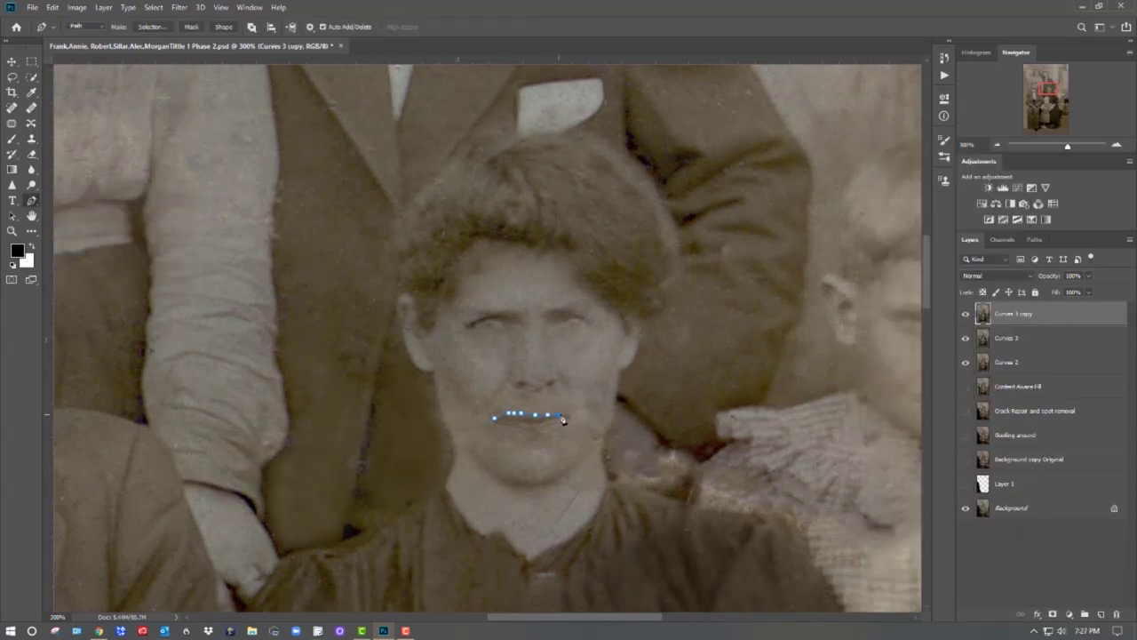
{"action": "left_click", "coordinate": [153, 7]}
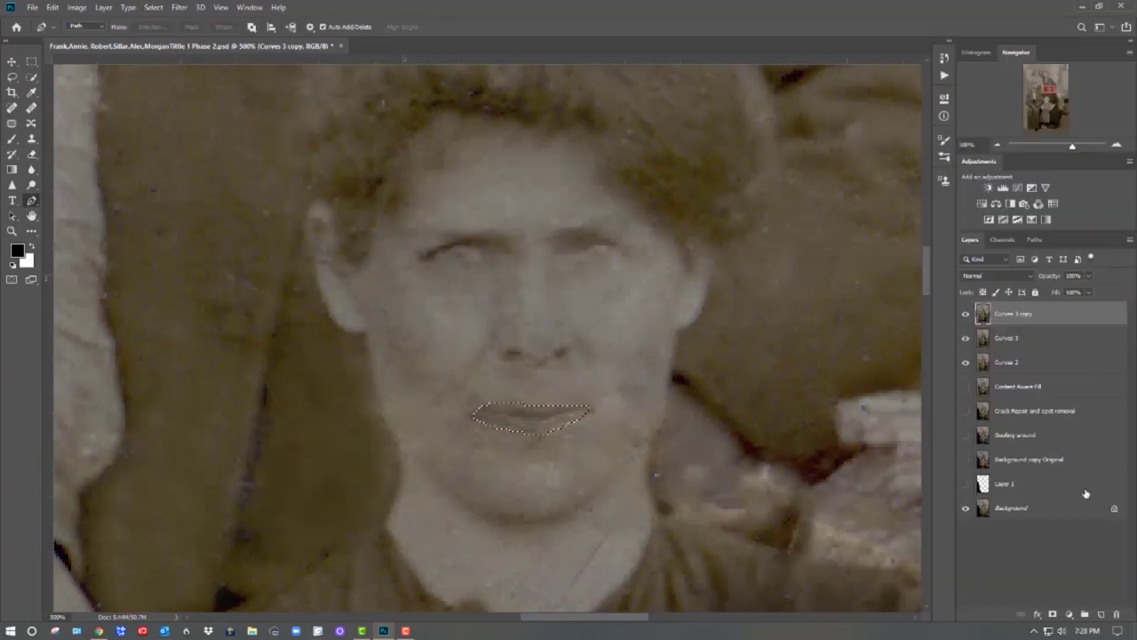
Soften the selected lips with a blur and the detail settings of the Camera Raw filter
{"action": "left_click", "coordinate": [178, 7]}
{"action": "mouse_move", "coordinate": [266, 141]}
{"action": "left_click", "coordinate": [354, 186]}
{"action": "left_click", "coordinate": [178, 7]}
{"action": "left_click", "coordinate": [209, 78]}
{"action": "left_click", "coordinate": [994, 128]}
{"action": "left_click_drag", "start_coordinate": [971, 276], "coordinate": [992, 277]}
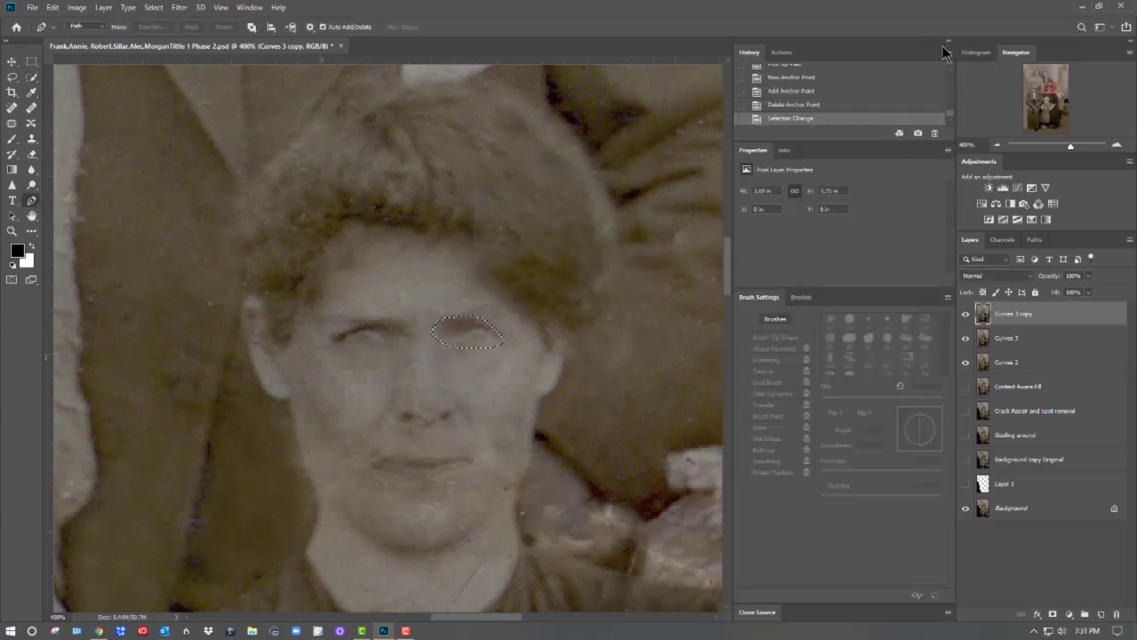
Open the Curves 3 copy layer in the Camera Raw filter and activate the Adjustment Brush
{"action": "key", "text": "ctrl+alt+r"}
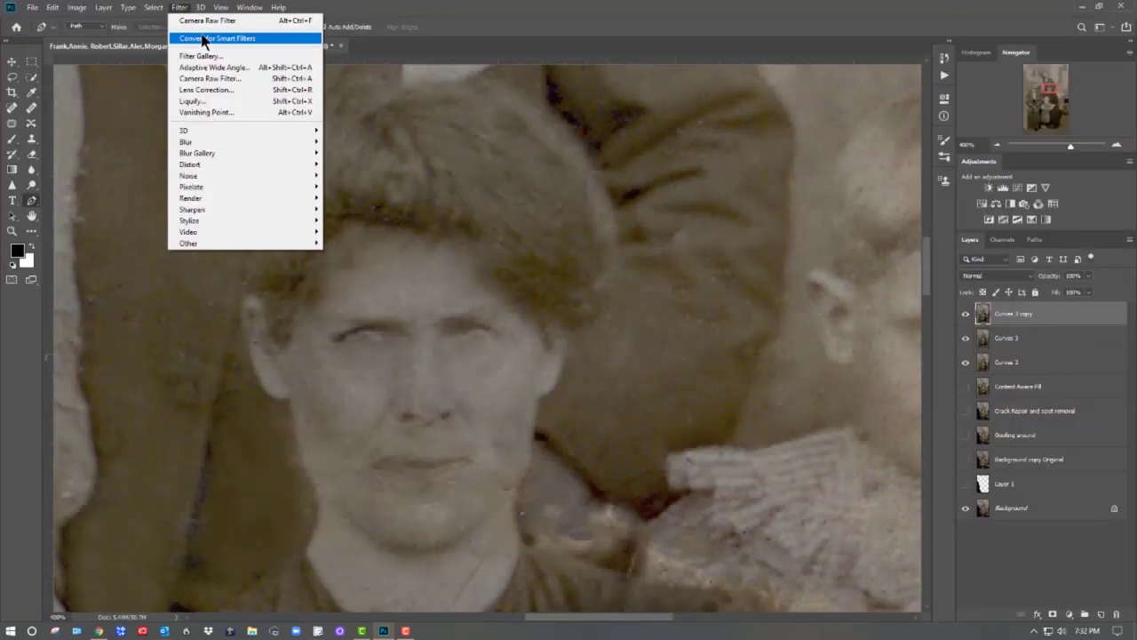
{"action": "left_click", "coordinate": [204, 40]}
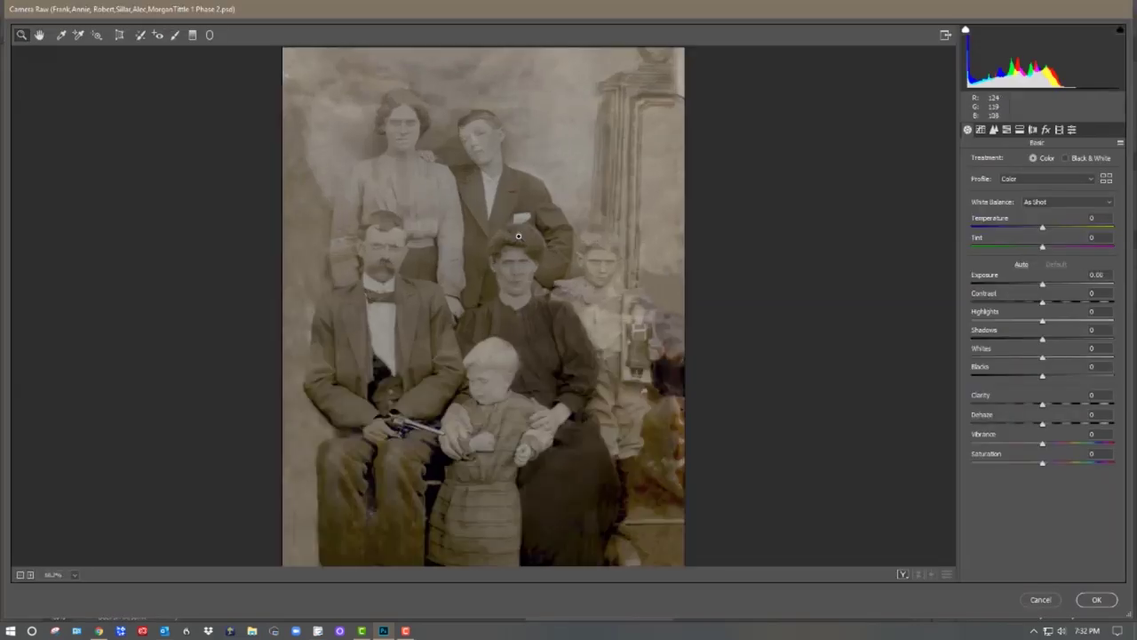
{"action": "left_click", "coordinate": [174, 35]}
{"action": "left_click", "coordinate": [1110, 330]}
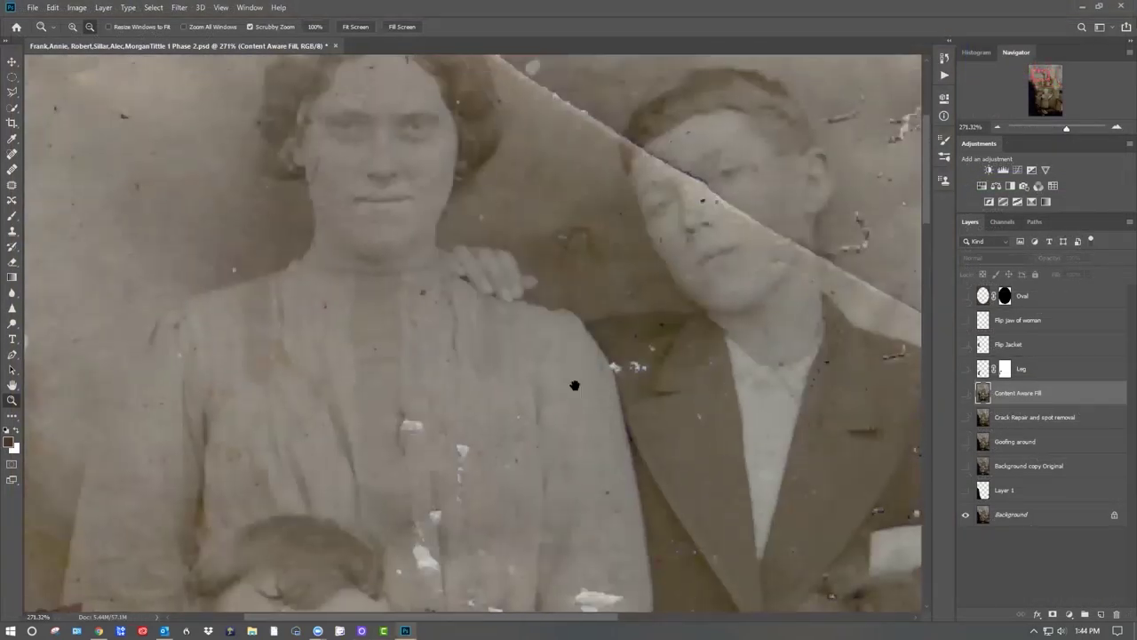
Heal the specks on the standing woman's forehead and along her hairline
{"action": "left_click_drag", "start_coordinate": [572, 382], "coordinate": [590, 470]}
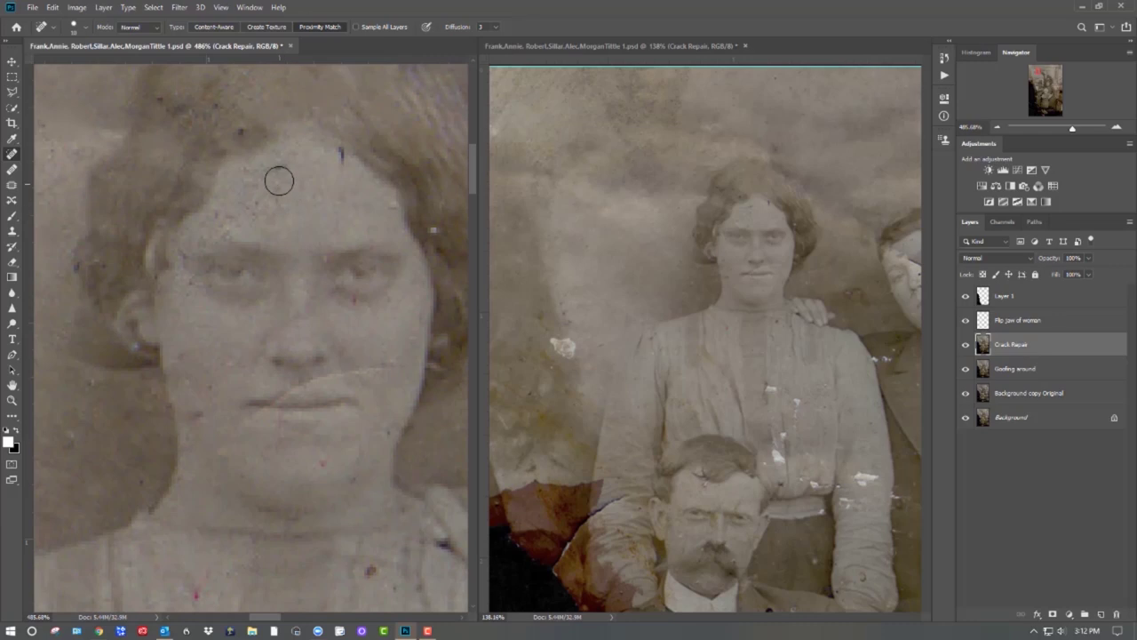
{"action": "mouse_move", "coordinate": [275, 210]}
{"action": "left_mouse_down"}
{"action": "mouse_move", "coordinate": [257, 190]}
{"action": "mouse_move", "coordinate": [232, 229]}
{"action": "left_mouse_up"}
{"action": "left_click", "coordinate": [241, 129]}
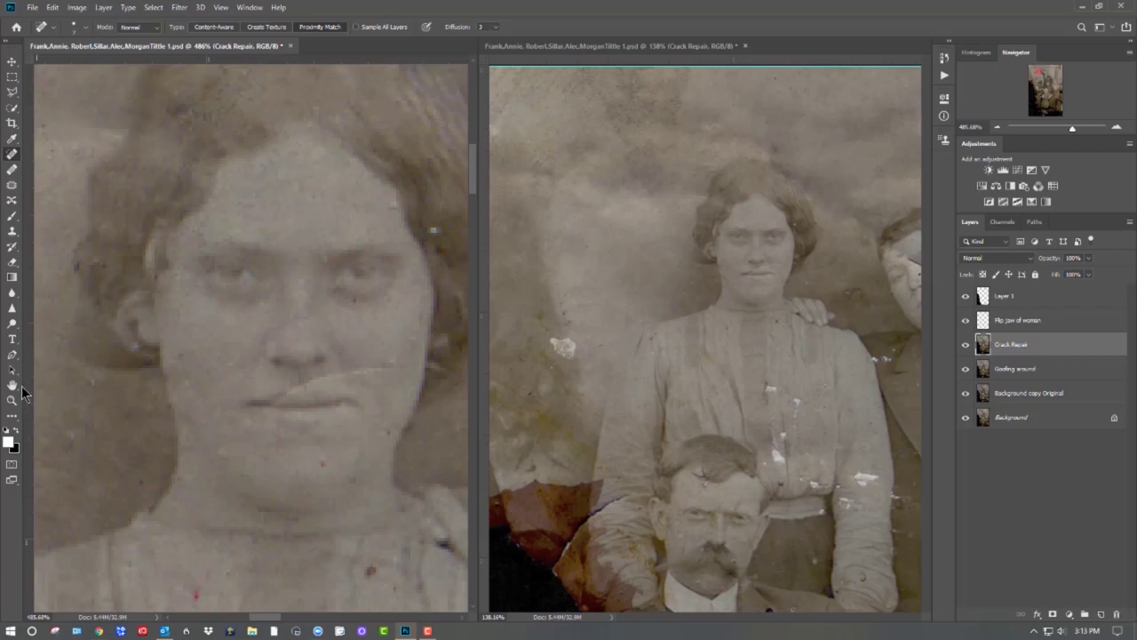
Heal the diagonal crack running across the standing woman's upper lip with a smaller brush
{"action": "left_click", "coordinate": [12, 399]}
{"action": "left_click_drag", "start_coordinate": [266, 406], "coordinate": [288, 443]}
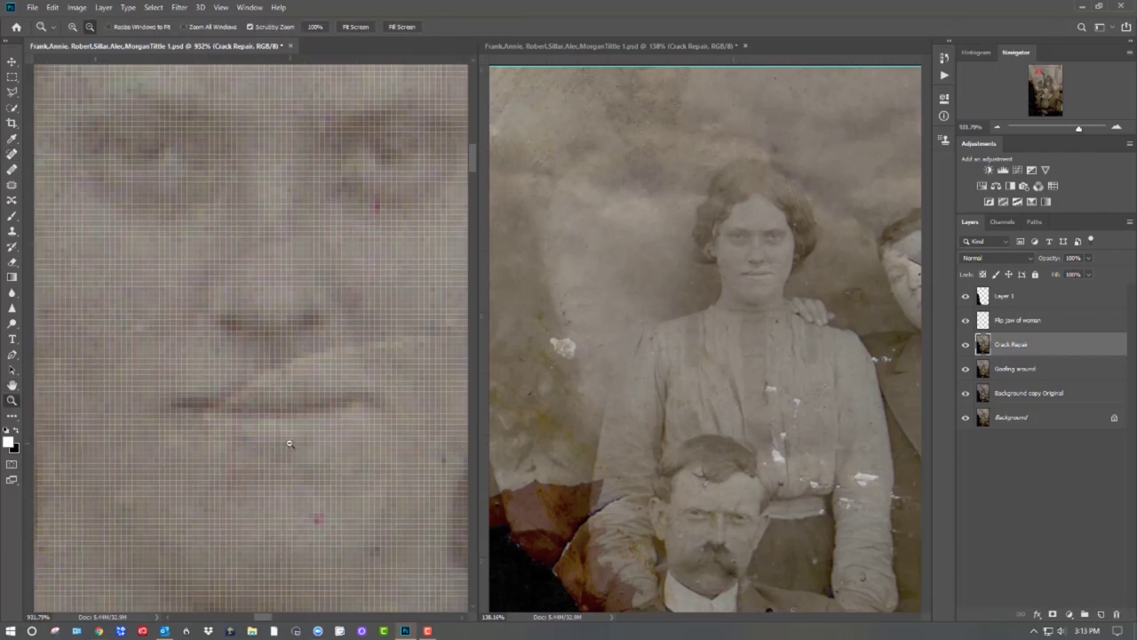
{"action": "left_click", "coordinate": [12, 154]}
{"action": "key", "text": "bracketleft"}
{"action": "left_click_drag", "start_coordinate": [232, 394], "coordinate": [302, 362]}
{"action": "left_click_drag", "start_coordinate": [231, 392], "coordinate": [308, 357]}
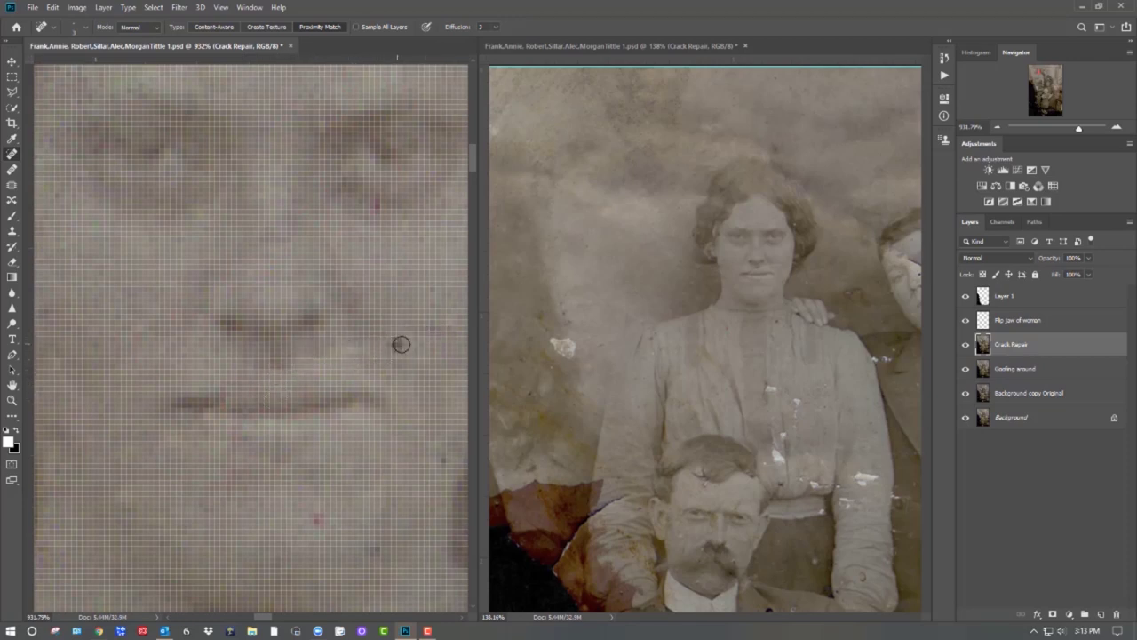
Heal the leftover crack traces on the standing woman's cheek and above her lips
{"action": "left_click_drag", "start_coordinate": [395, 332], "coordinate": [402, 361]}
{"action": "left_click", "coordinate": [236, 386]}
{"action": "left_click", "coordinate": [221, 388]}
{"action": "left_click_drag", "start_coordinate": [237, 384], "coordinate": [246, 382]}
{"action": "left_click_drag", "start_coordinate": [336, 346], "coordinate": [338, 348]}
Heal the discoloured marks below the standing woman's lower lip and on her chin
{"action": "left_click_drag", "start_coordinate": [236, 428], "coordinate": [231, 476]}
{"action": "left_click_drag", "start_coordinate": [233, 473], "coordinate": [230, 480]}
{"action": "left_click", "coordinate": [212, 501]}
{"action": "mouse_move", "coordinate": [240, 428]}
{"action": "left_mouse_down"}
{"action": "mouse_move", "coordinate": [228, 422]}
{"action": "mouse_move", "coordinate": [282, 431]}
{"action": "left_mouse_up"}
Clone over the flaw in the standing woman's mouth line and heal the specks on her cheeks and under her eye
{"action": "left_click", "coordinate": [13, 233]}
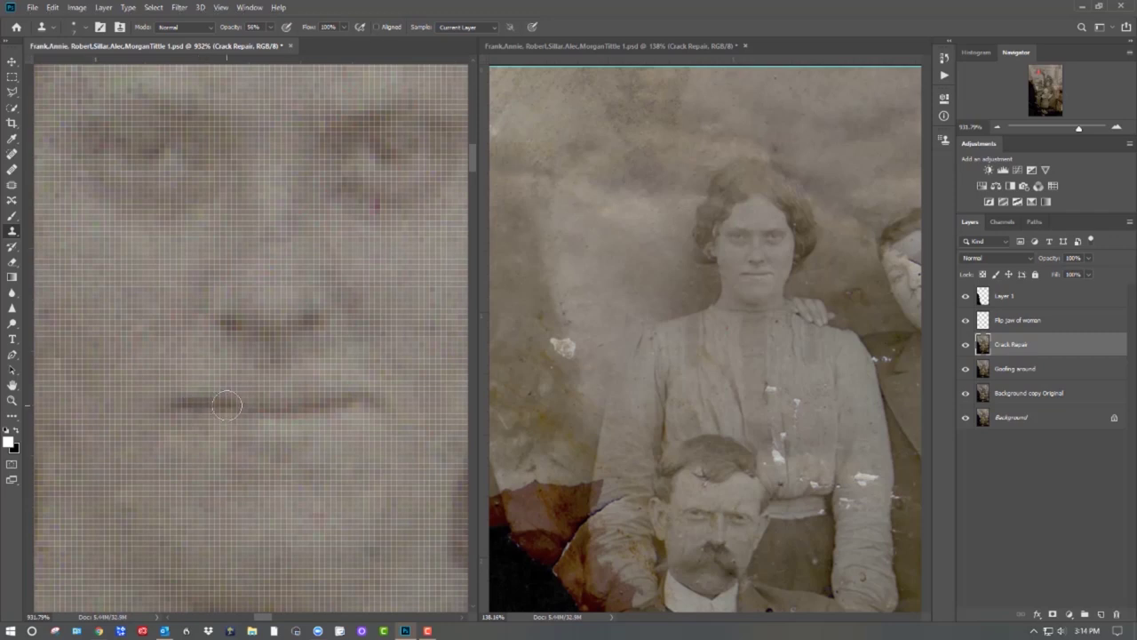
{"action": "left_click_drag", "start_coordinate": [364, 521], "coordinate": [99, 471]}
{"action": "key", "text": "j"}
{"action": "left_click_drag", "start_coordinate": [205, 291], "coordinate": [200, 310]}
{"action": "left_click_drag", "start_coordinate": [180, 360], "coordinate": [318, 408]}
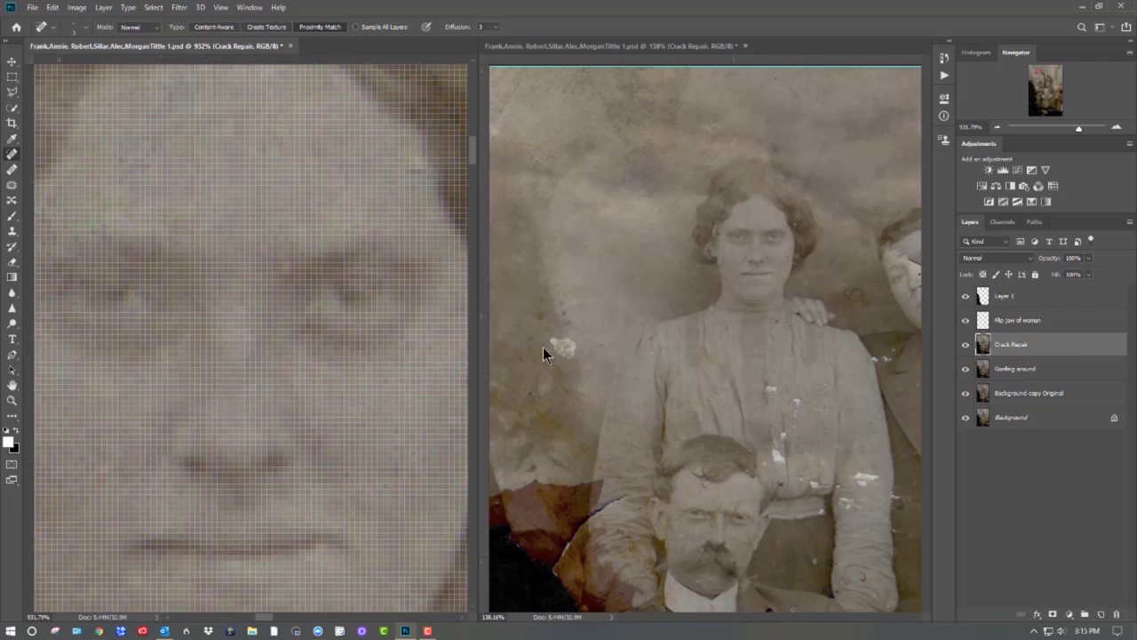
Enlarge the standing woman's head in the second view and heal the specks on her cheek and the light spot in her hair
{"action": "left_click", "coordinate": [543, 347]}
{"action": "left_click", "coordinate": [12, 401]}
{"action": "left_click_drag", "start_coordinate": [614, 393], "coordinate": [645, 393]}
{"action": "left_click_drag", "start_coordinate": [708, 418], "coordinate": [569, 565]}
{"action": "left_click_drag", "start_coordinate": [714, 463], "coordinate": [754, 465]}
{"action": "left_click_drag", "start_coordinate": [711, 396], "coordinate": [743, 513]}
{"action": "left_click", "coordinate": [362, 481]}
{"action": "left_click_drag", "start_coordinate": [386, 477], "coordinate": [214, 414]}
{"action": "left_click", "coordinate": [12, 154]}
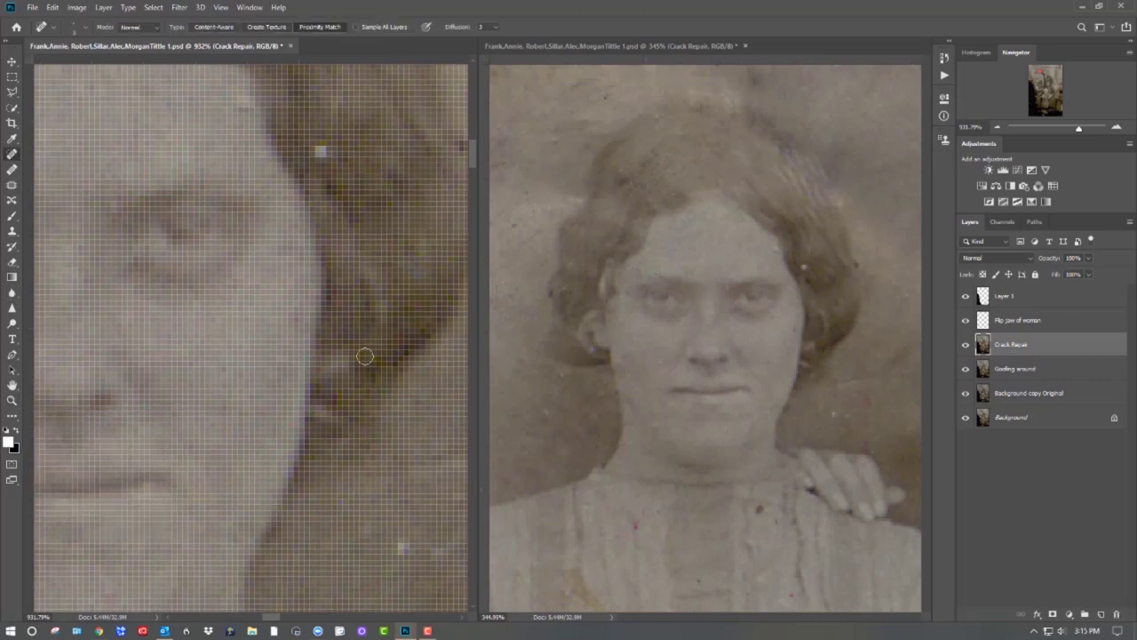
{"action": "left_click_drag", "start_coordinate": [142, 416], "coordinate": [114, 439]}
{"action": "left_click_drag", "start_coordinate": [178, 412], "coordinate": [236, 410]}
{"action": "left_click", "coordinate": [277, 246]}
{"action": "left_click", "coordinate": [279, 246]}
{"action": "left_click", "coordinate": [319, 149]}
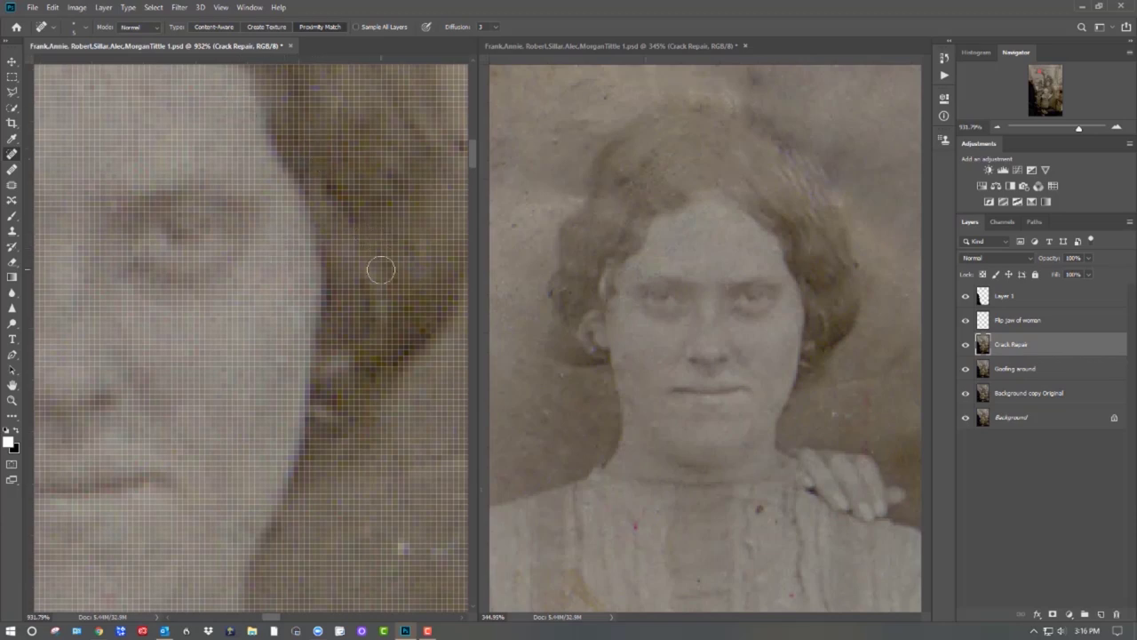
Heal the light and coloured specks in the background beside the standing woman's hair and neck
{"action": "left_click_drag", "start_coordinate": [395, 438], "coordinate": [300, 310]}
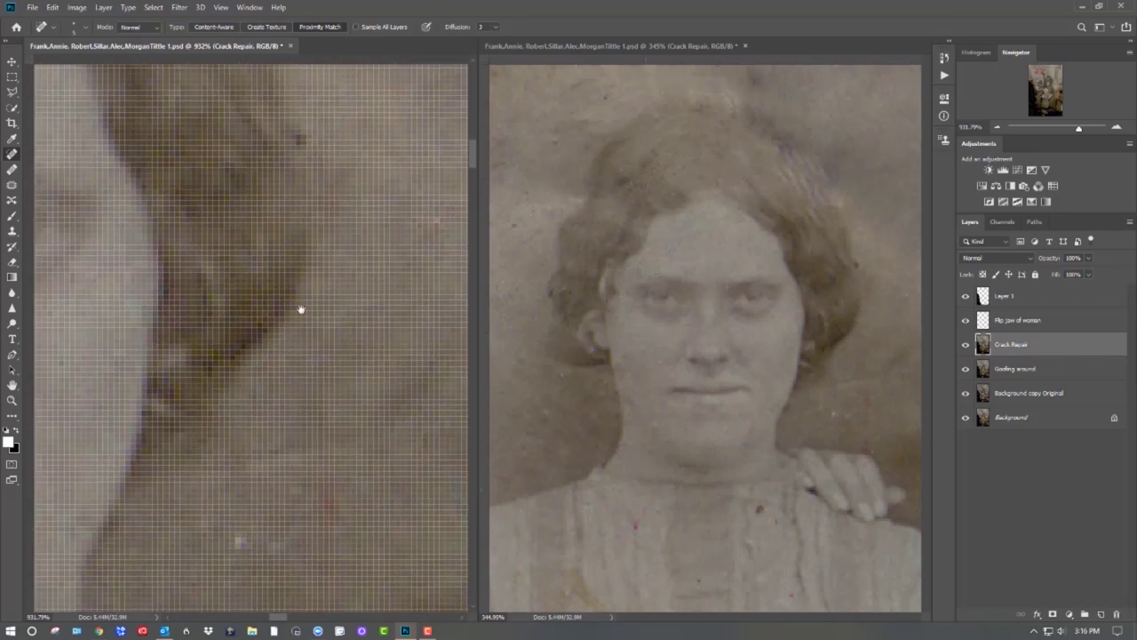
{"action": "left_click", "coordinate": [236, 535]}
{"action": "left_click", "coordinate": [298, 489]}
{"action": "left_click_drag", "start_coordinate": [267, 449], "coordinate": [423, 442]}
{"action": "mouse_move", "coordinate": [194, 478]}
{"action": "left_mouse_down"}
{"action": "mouse_move", "coordinate": [368, 399]}
{"action": "mouse_move", "coordinate": [451, 326]}
{"action": "left_mouse_up"}
{"action": "left_click", "coordinate": [198, 422]}
{"action": "left_click", "coordinate": [115, 280]}
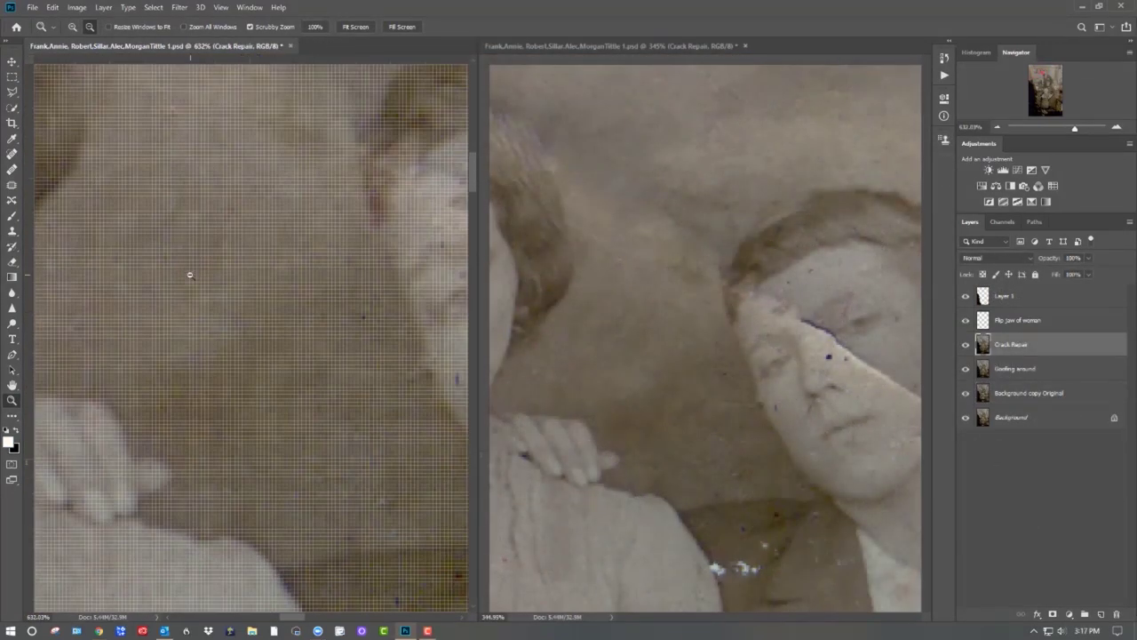
Heal the specks in the background between the standing woman and the young man, up to his hair
{"action": "key", "text": "bracketleft"}
{"action": "key", "text": "bracketleft"}
{"action": "key", "text": "bracketleft"}
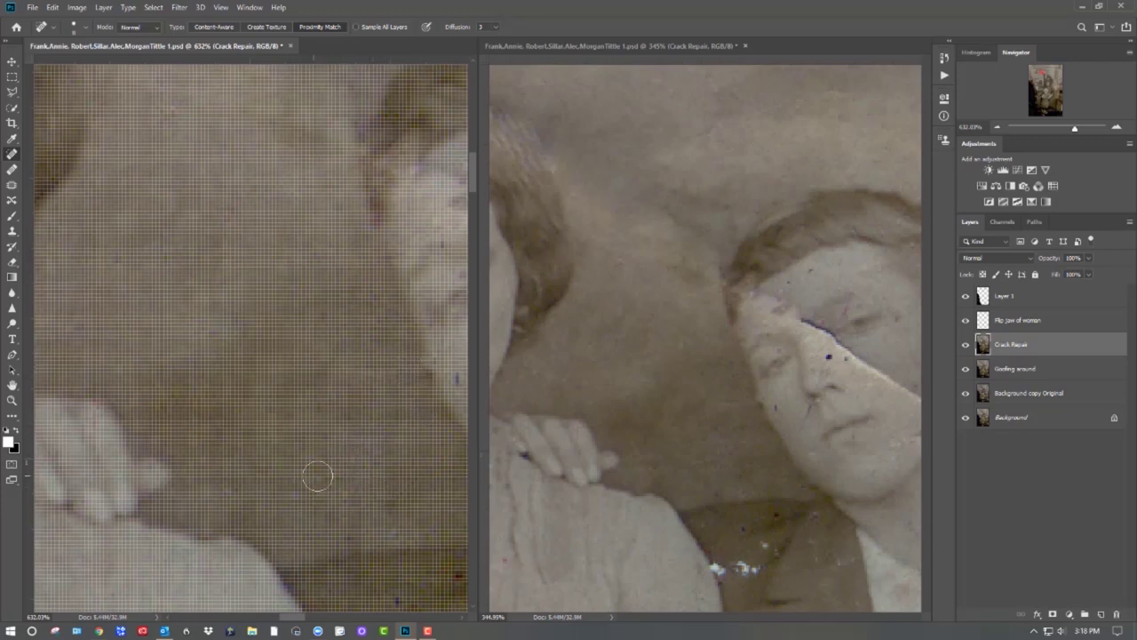
{"action": "mouse_move", "coordinate": [403, 512]}
{"action": "left_mouse_down"}
{"action": "mouse_move", "coordinate": [131, 627]}
{"action": "mouse_move", "coordinate": [196, 629]}
{"action": "left_mouse_up"}
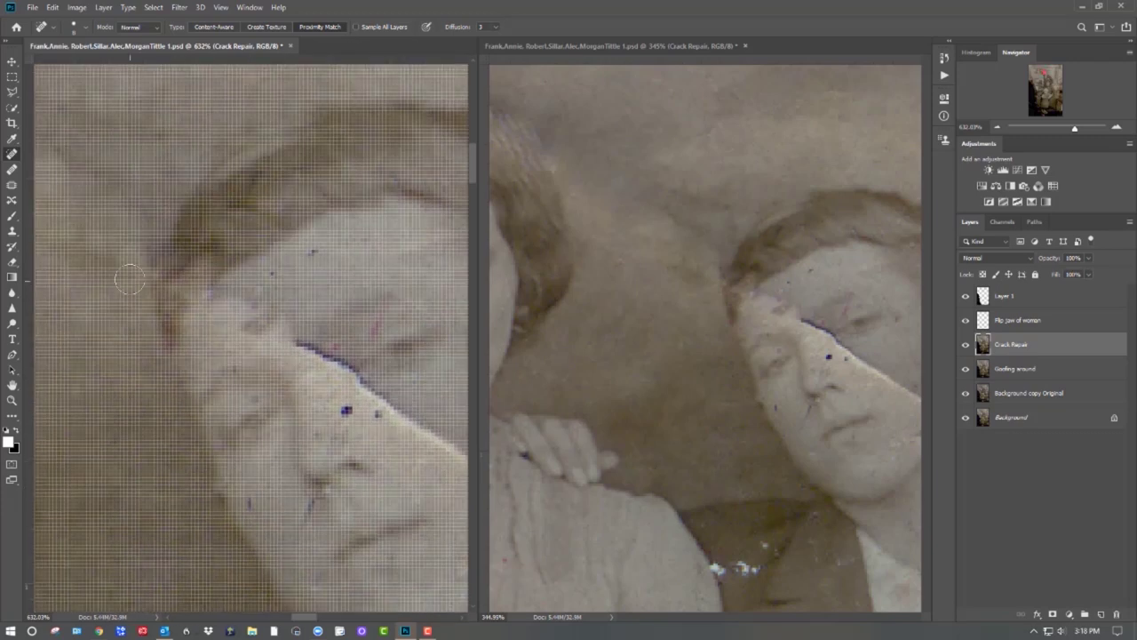
{"action": "left_click_drag", "start_coordinate": [65, 150], "coordinate": [110, 181]}
{"action": "left_click_drag", "start_coordinate": [58, 111], "coordinate": [92, 111]}
Heal the upper end of the crack from the young man's temple to his brow, using short strokes
{"action": "left_click_drag", "start_coordinate": [296, 343], "coordinate": [447, 440]}
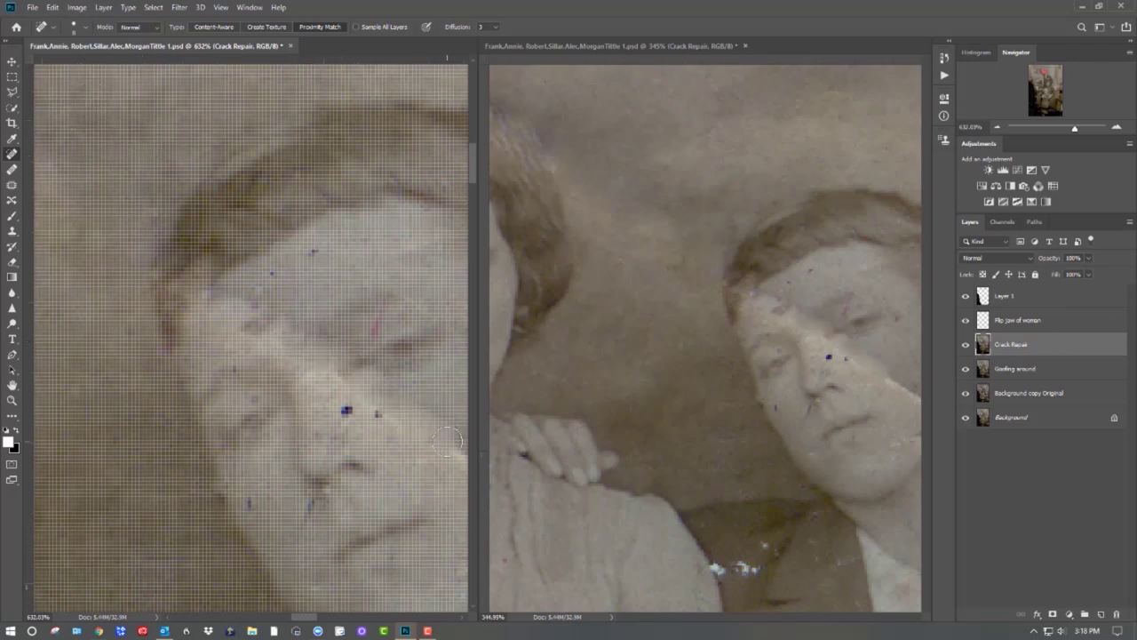
{"action": "key", "text": "ctrl+z"}
{"action": "left_click_drag", "start_coordinate": [298, 344], "coordinate": [317, 352]}
{"action": "left_click_drag", "start_coordinate": [264, 316], "coordinate": [252, 326]}
{"action": "left_click_drag", "start_coordinate": [224, 286], "coordinate": [271, 315]}
{"action": "left_click_drag", "start_coordinate": [276, 321], "coordinate": [315, 345]}
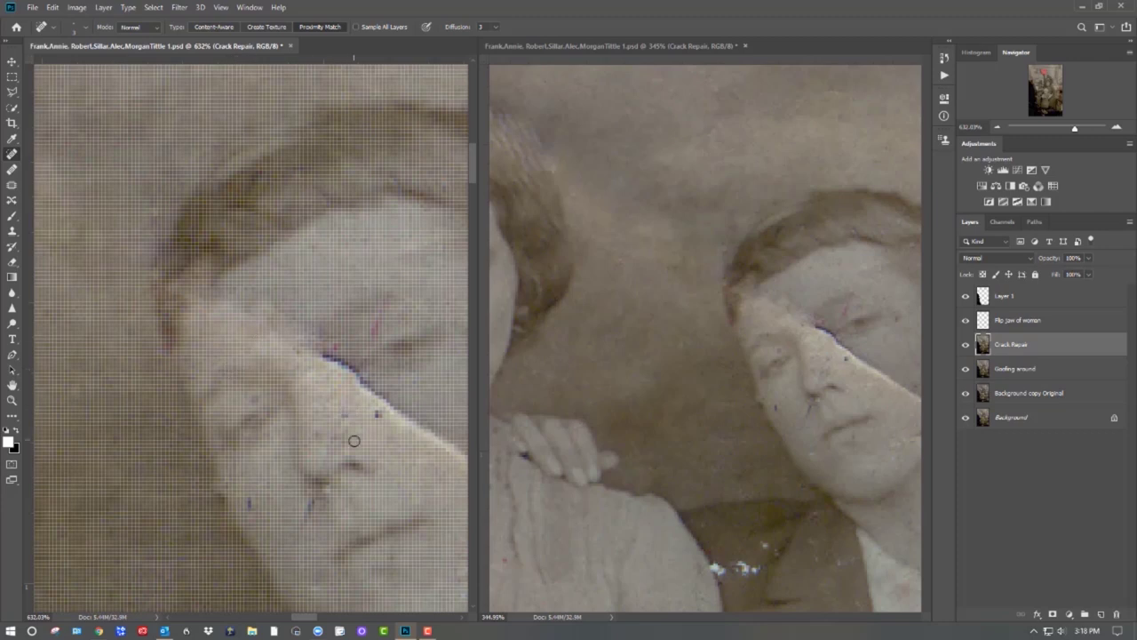
Heal the coloured marks above the young man's eye and the dark crack running from his brow across the upper cheek
{"action": "left_click_drag", "start_coordinate": [384, 306], "coordinate": [374, 333]}
{"action": "left_click_drag", "start_coordinate": [404, 292], "coordinate": [425, 311]}
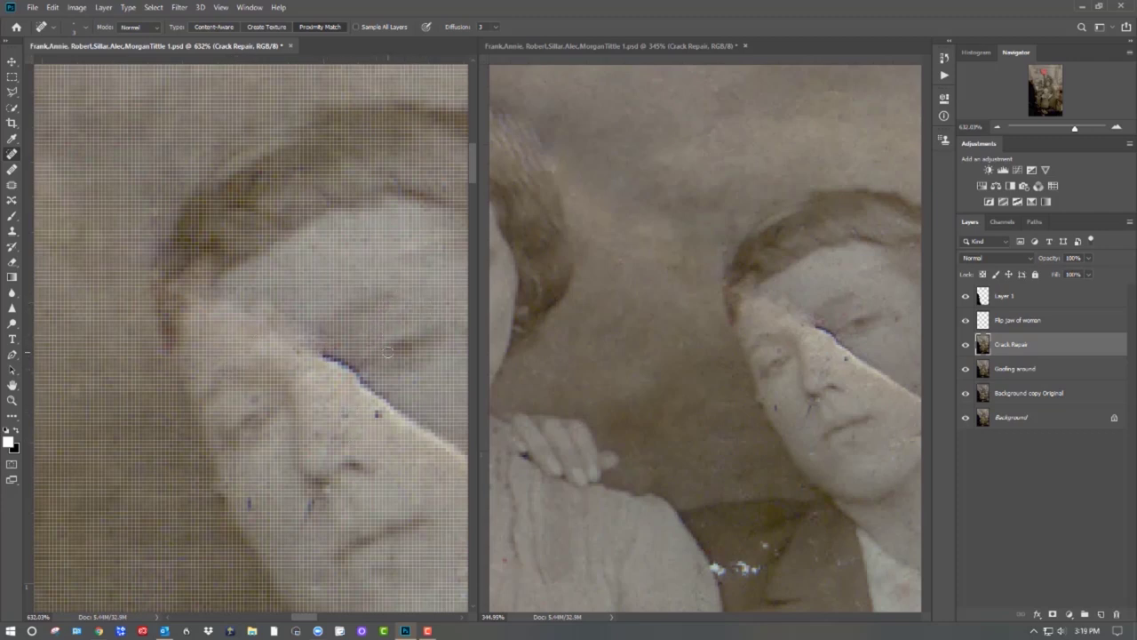
{"action": "left_click_drag", "start_coordinate": [326, 354], "coordinate": [447, 446]}
{"action": "left_click", "coordinate": [336, 356]}
{"action": "left_click_drag", "start_coordinate": [376, 376], "coordinate": [419, 411]}
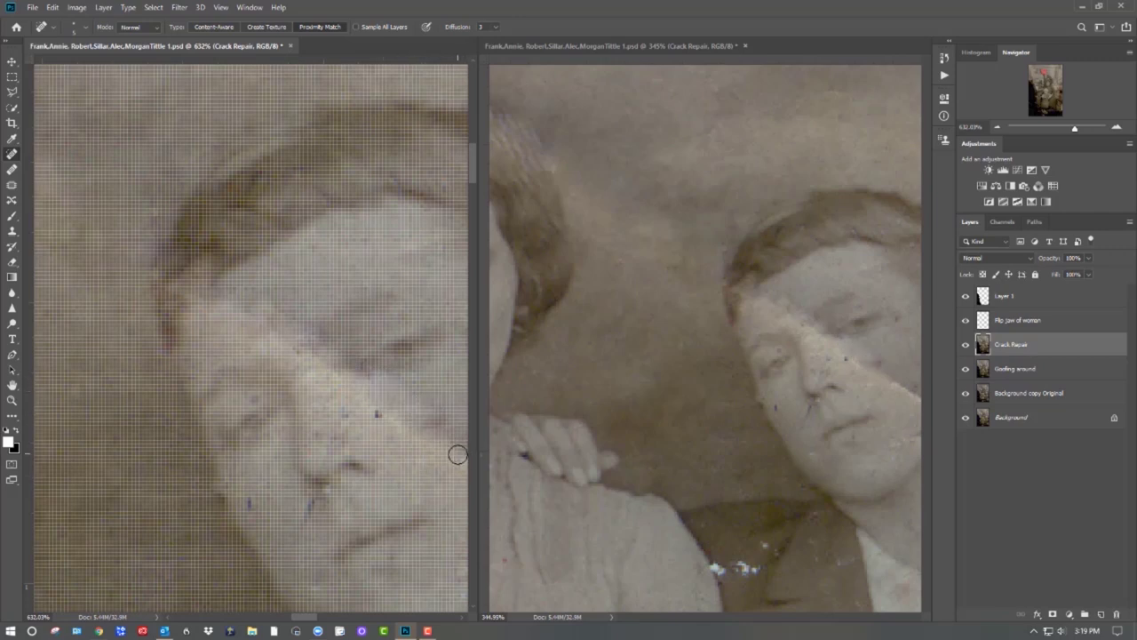
Enlarge the healing brush and blend the tone edge across the young man's forehead and temple
{"action": "mouse_move", "coordinate": [297, 325]}
{"action": "left_mouse_down"}
{"action": "mouse_move", "coordinate": [284, 310]}
{"action": "mouse_move", "coordinate": [231, 317]}
{"action": "mouse_move", "coordinate": [255, 309]}
{"action": "left_mouse_up"}
{"action": "key", "text": "bracketright"}
{"action": "key", "text": "bracketright"}
{"action": "key", "text": "bracketright"}
{"action": "key", "text": "bracketright"}
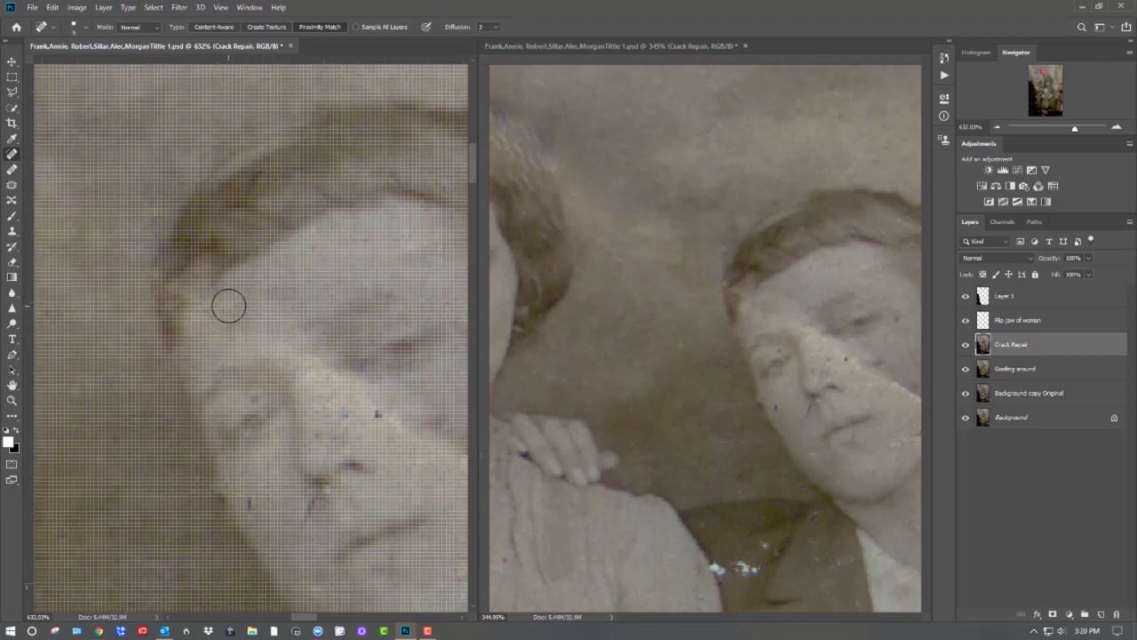
{"action": "mouse_move", "coordinate": [210, 325]}
{"action": "left_mouse_down"}
{"action": "mouse_move", "coordinate": [259, 318]}
{"action": "mouse_move", "coordinate": [247, 325]}
{"action": "left_mouse_up"}
{"action": "left_click", "coordinate": [208, 329]}
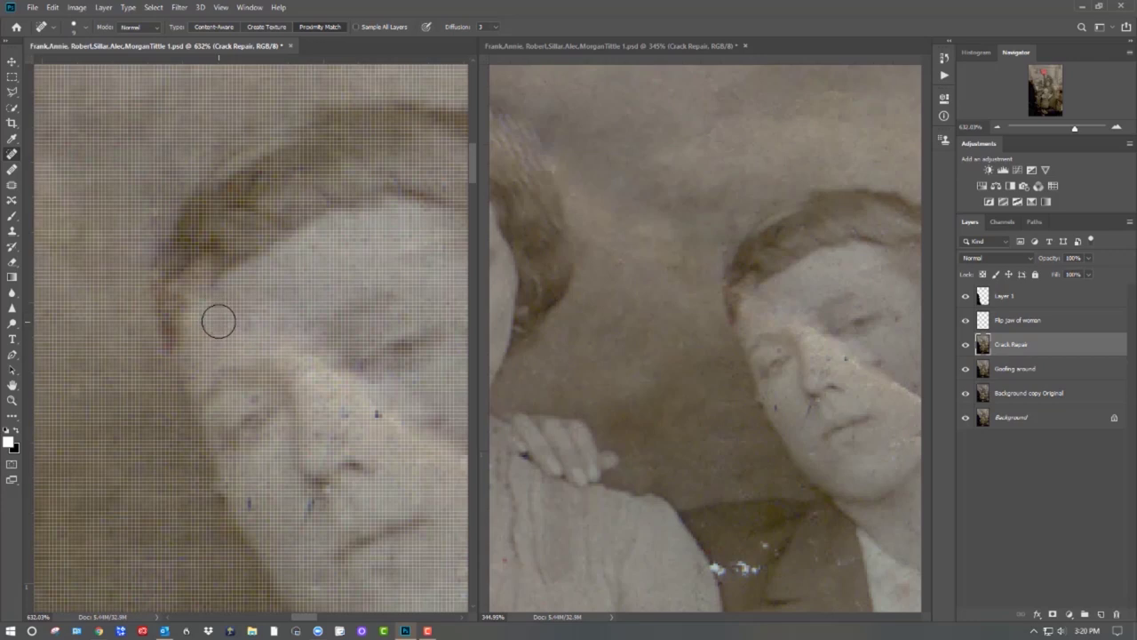
Heal the bridge of the nose, switch healing to Content-Aware, and heal the dark specks and crack edge beside the nose
{"action": "left_click", "coordinate": [293, 359]}
{"action": "left_click", "coordinate": [315, 362]}
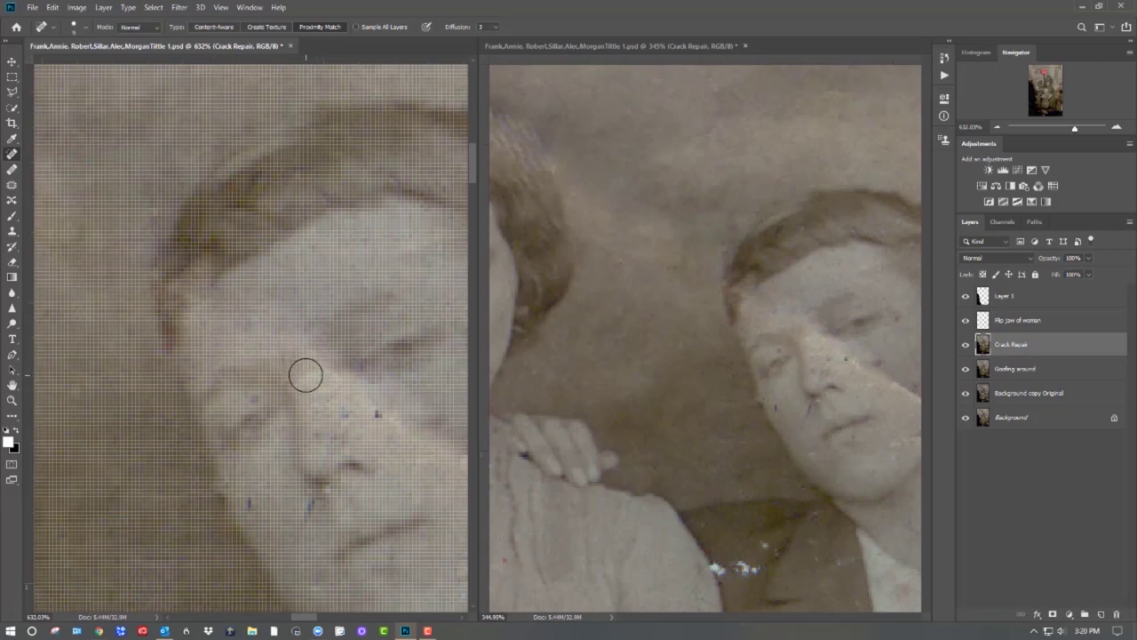
{"action": "left_click", "coordinate": [207, 28]}
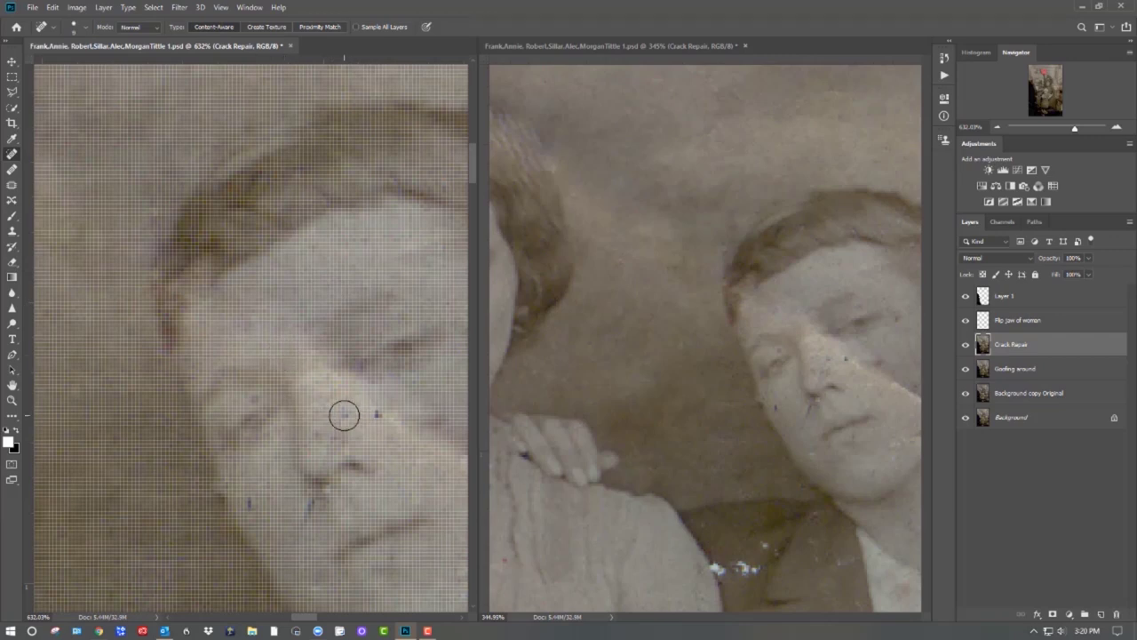
{"action": "left_click", "coordinate": [377, 415]}
{"action": "left_click", "coordinate": [363, 404]}
{"action": "left_click", "coordinate": [433, 423]}
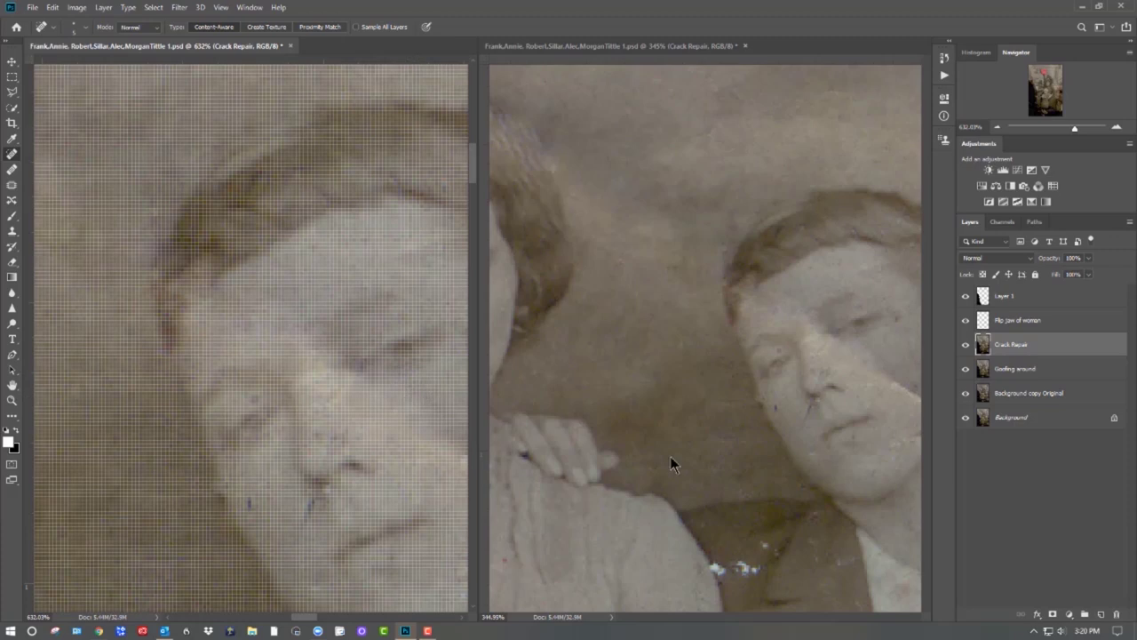
Centre the young man's head in the second view and blend the tone edge between his nose bridge and inner eye
{"action": "left_click_drag", "start_coordinate": [764, 478], "coordinate": [594, 486]}
{"action": "left_click", "coordinate": [323, 382]}
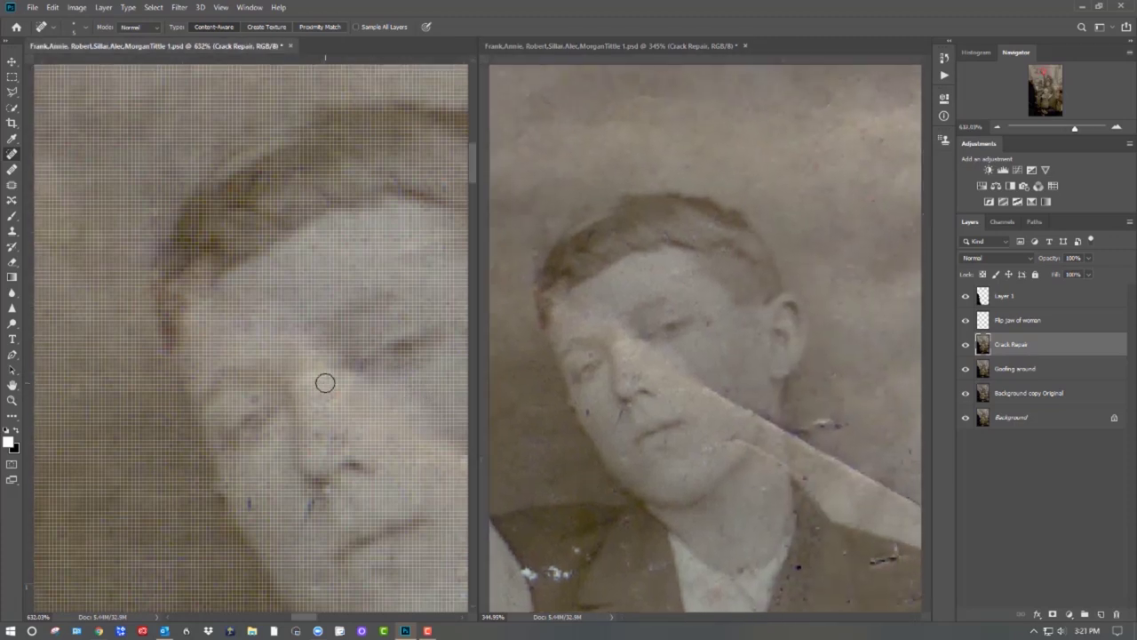
{"action": "left_click_drag", "start_coordinate": [313, 379], "coordinate": [307, 408]}
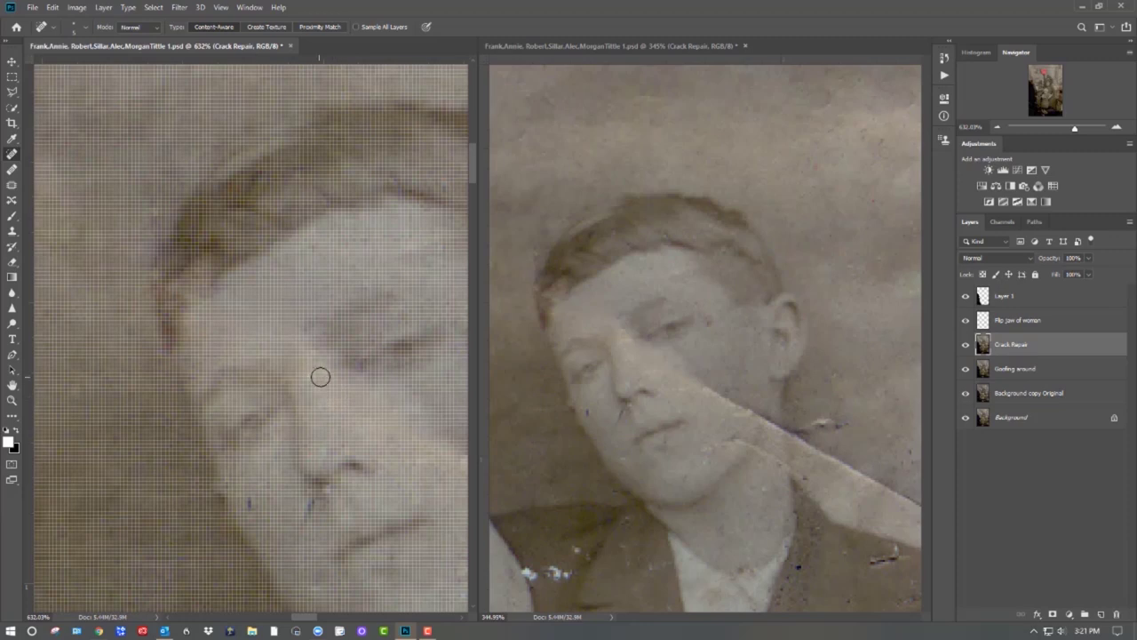
{"action": "left_click_drag", "start_coordinate": [318, 357], "coordinate": [331, 342]}
Heal the crack across the young man's lower cheek and the light line along his jaw
{"action": "left_click_drag", "start_coordinate": [378, 410], "coordinate": [238, 309]}
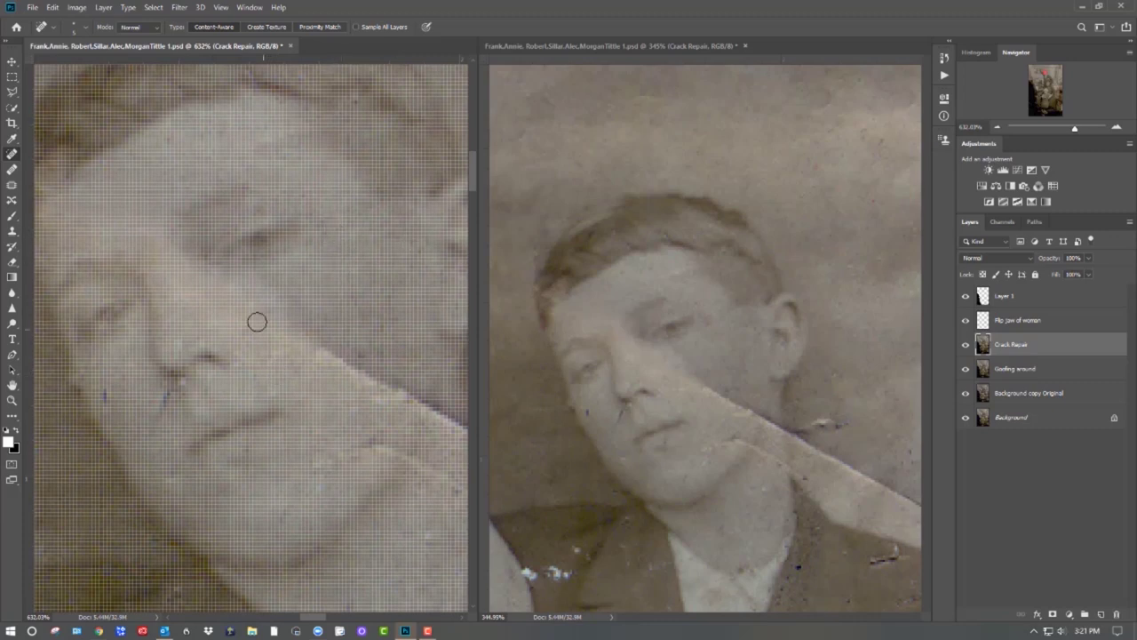
{"action": "mouse_move", "coordinate": [284, 327]}
{"action": "left_mouse_down"}
{"action": "mouse_move", "coordinate": [345, 354]}
{"action": "mouse_move", "coordinate": [410, 417]}
{"action": "left_mouse_up"}
{"action": "left_click_drag", "start_coordinate": [357, 355], "coordinate": [410, 390]}
{"action": "left_click_drag", "start_coordinate": [386, 447], "coordinate": [330, 470]}
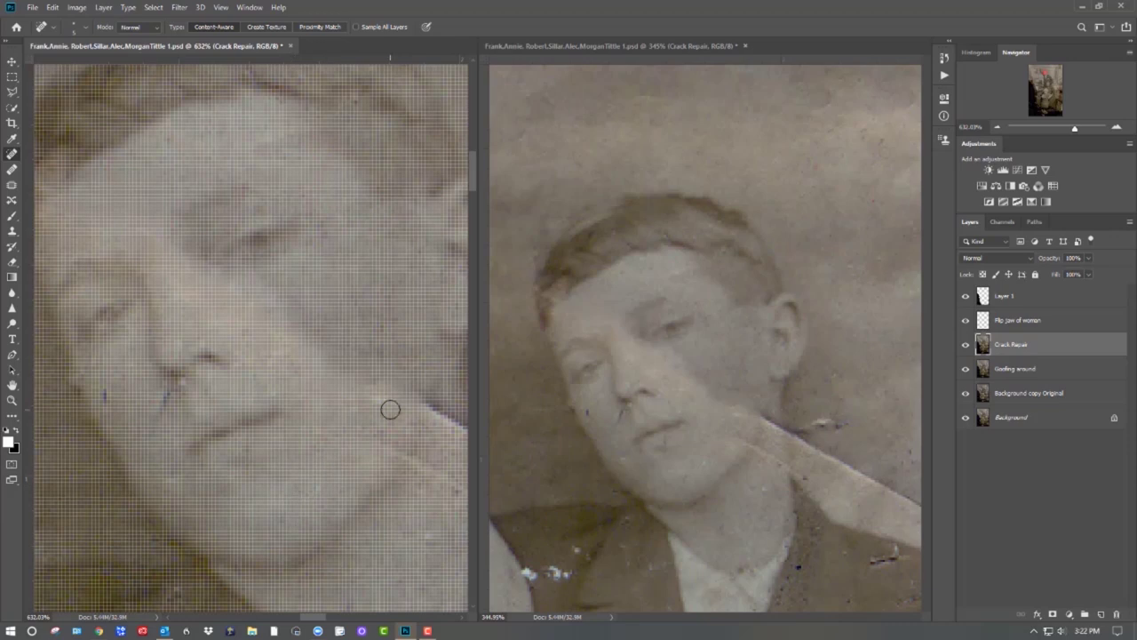
Heal the remaining tone edge on the cheek and jaw and the dark marks beneath the young man's nose
{"action": "mouse_move", "coordinate": [265, 306]}
{"action": "left_mouse_down"}
{"action": "mouse_move", "coordinate": [335, 353]}
{"action": "mouse_move", "coordinate": [287, 320]}
{"action": "left_mouse_up"}
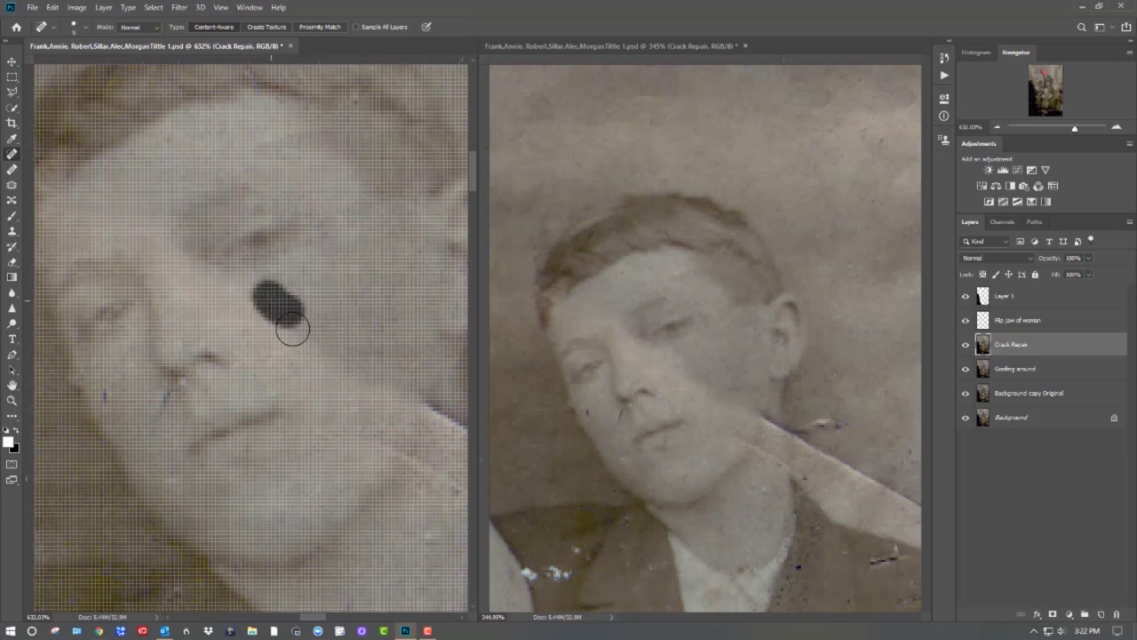
{"action": "left_click_drag", "start_coordinate": [253, 377], "coordinate": [289, 382]}
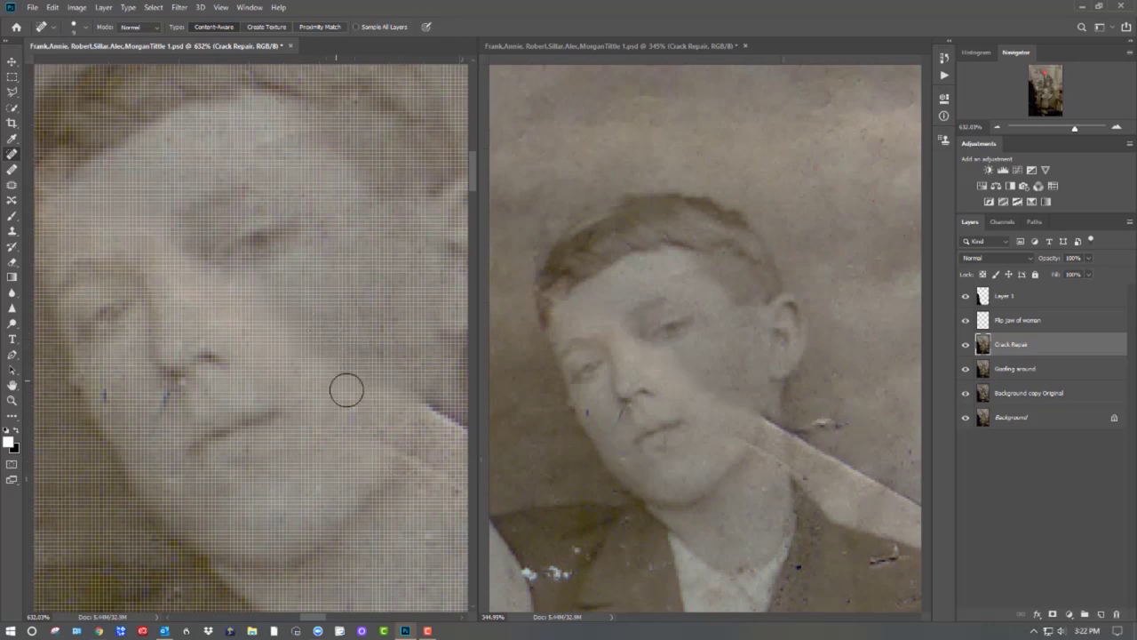
{"action": "left_click_drag", "start_coordinate": [169, 398], "coordinate": [128, 380]}
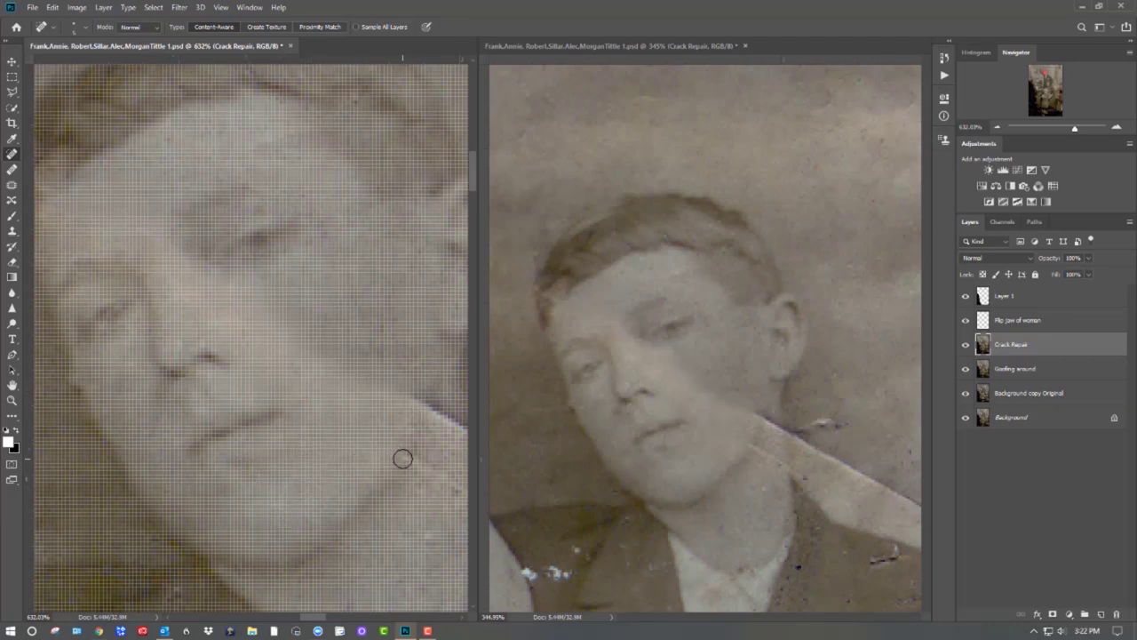
{"action": "mouse_move", "coordinate": [410, 397]}
{"action": "left_mouse_down"}
{"action": "mouse_move", "coordinate": [464, 432]}
{"action": "mouse_move", "coordinate": [332, 454]}
{"action": "mouse_move", "coordinate": [343, 464]}
{"action": "left_mouse_up"}
{"action": "left_click", "coordinate": [341, 503]}
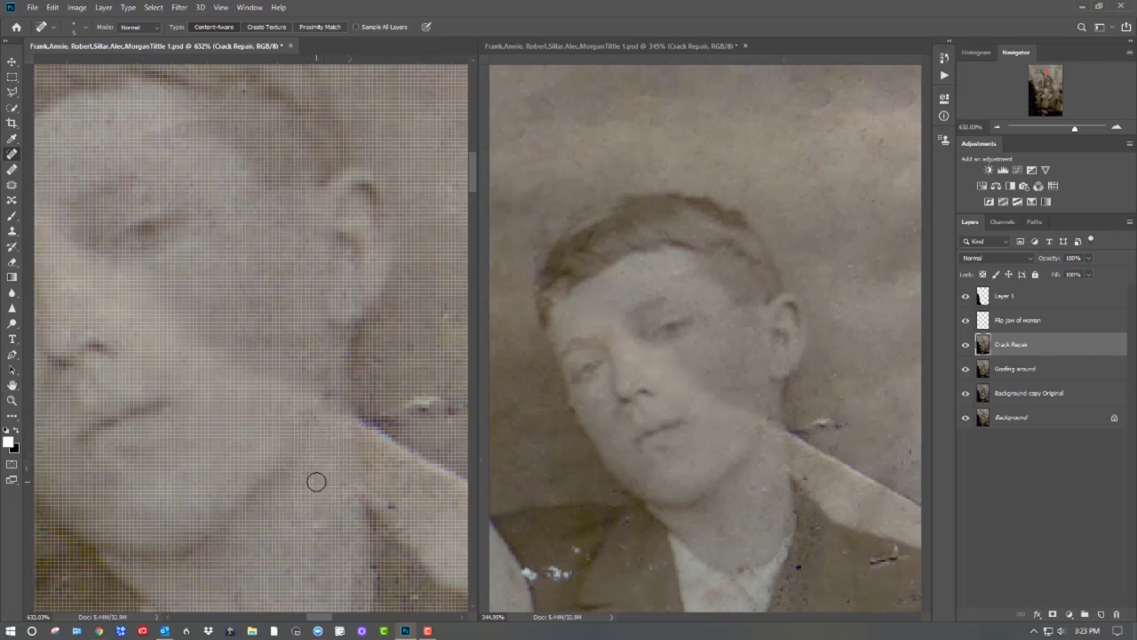
Rebuild the jaw and neck edge below the ear with a large Clone Stamp brush, rotating the jaw source about 1.1°
{"action": "left_click", "coordinate": [13, 231]}
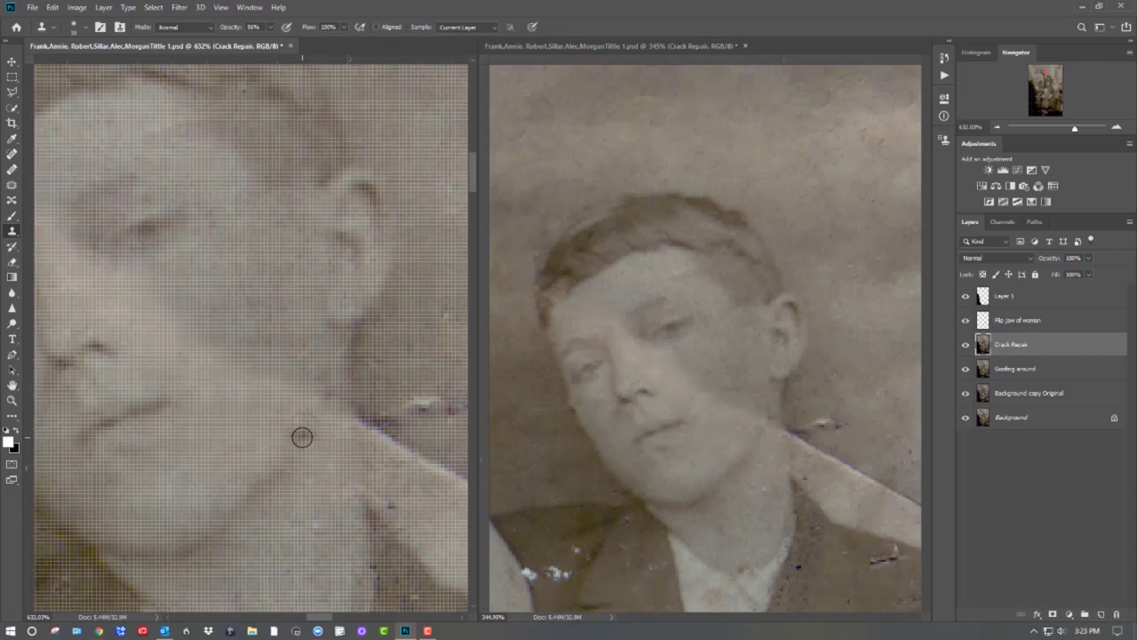
{"action": "key", "text": "bracketright"}
{"action": "key", "text": "bracketright"}
{"action": "key", "text": "bracketright"}
{"action": "key", "text": "bracketright"}
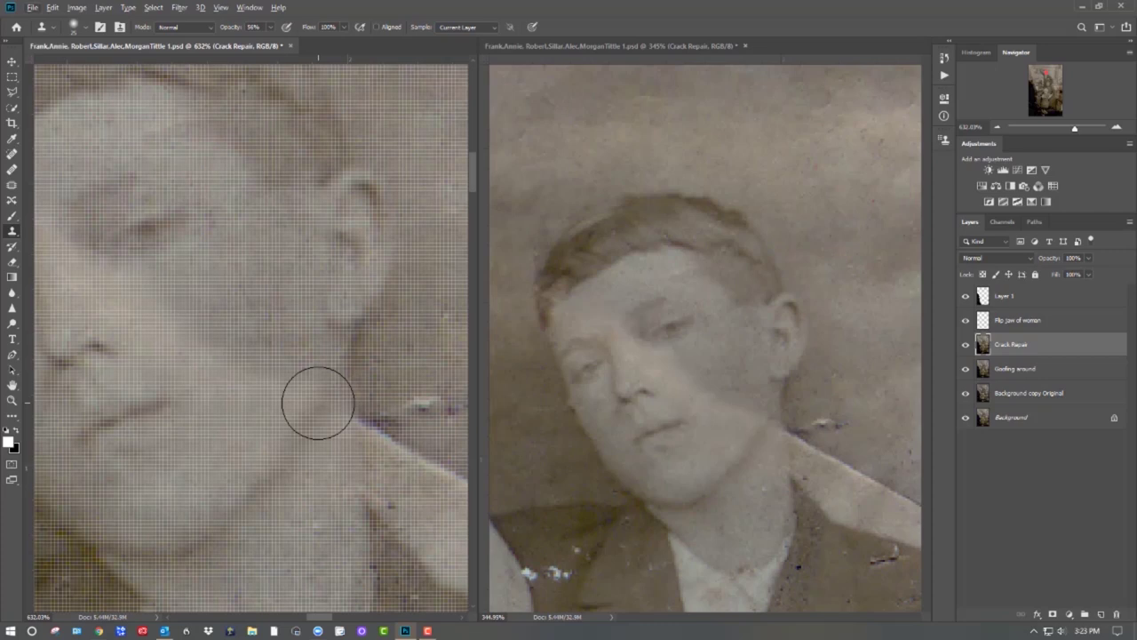
{"action": "left_click", "coordinate": [294, 444], "text": "alt"}
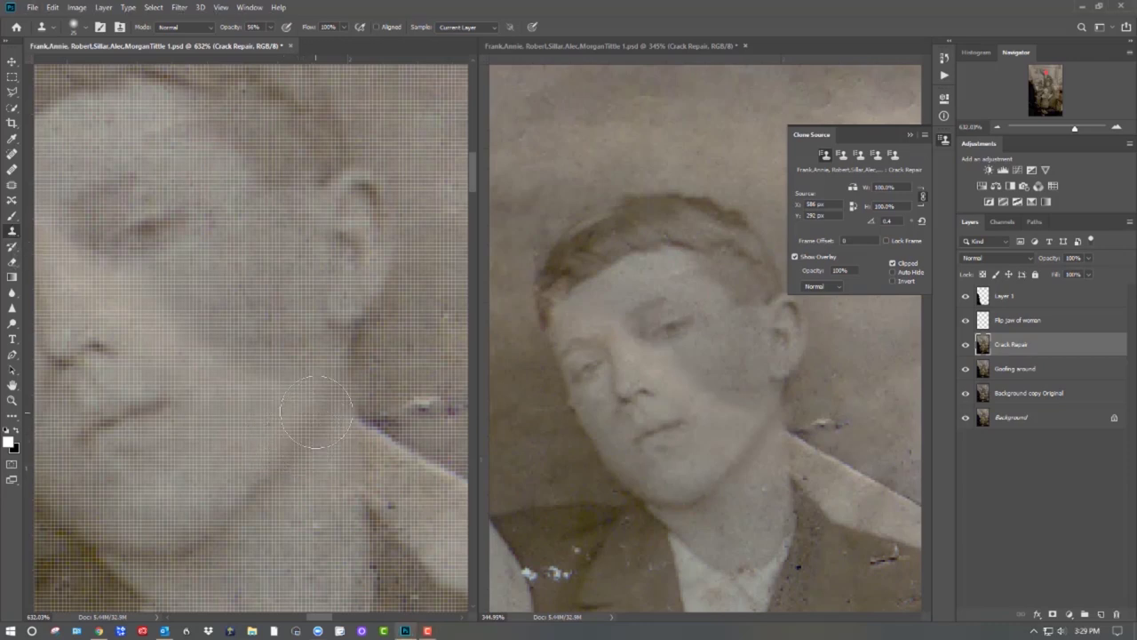
{"action": "left_click", "coordinate": [901, 221]}
{"action": "left_click", "coordinate": [321, 411]}
{"action": "left_click", "coordinate": [910, 135]}
Heal the dark crack and white tear in the background beside the young man's neck, using a small Spot Healing Brush
{"action": "key", "text": "bracketleft"}
{"action": "key", "text": "bracketleft"}
{"action": "key", "text": "bracketleft"}
{"action": "key", "text": "bracketleft"}
{"action": "key", "text": "bracketleft"}
{"action": "key", "text": "bracketleft"}
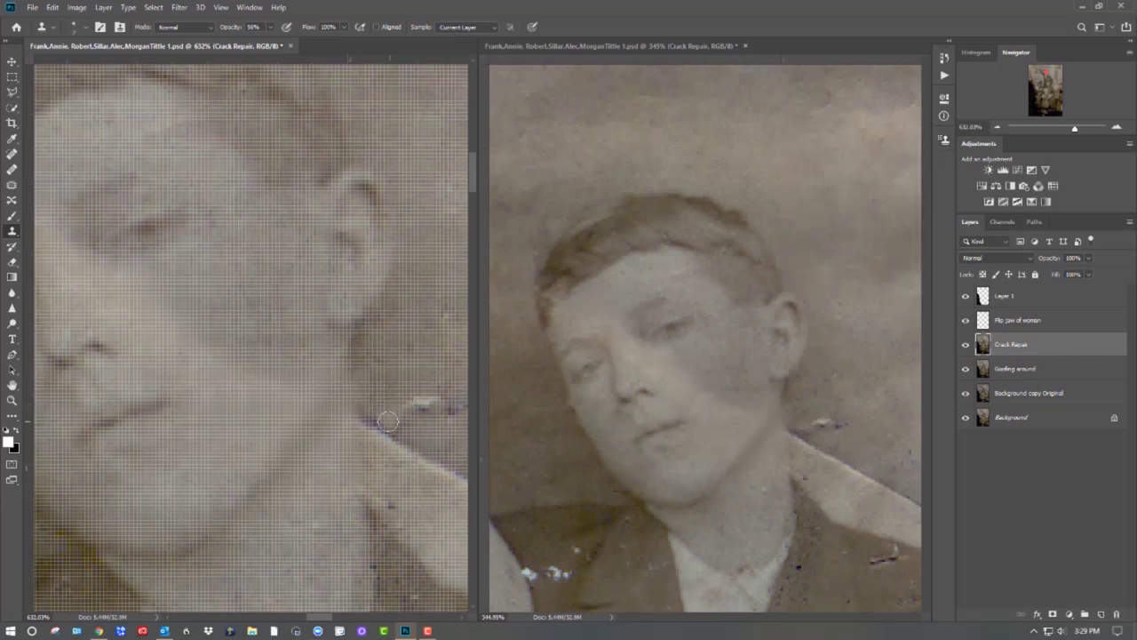
{"action": "key", "text": "j"}
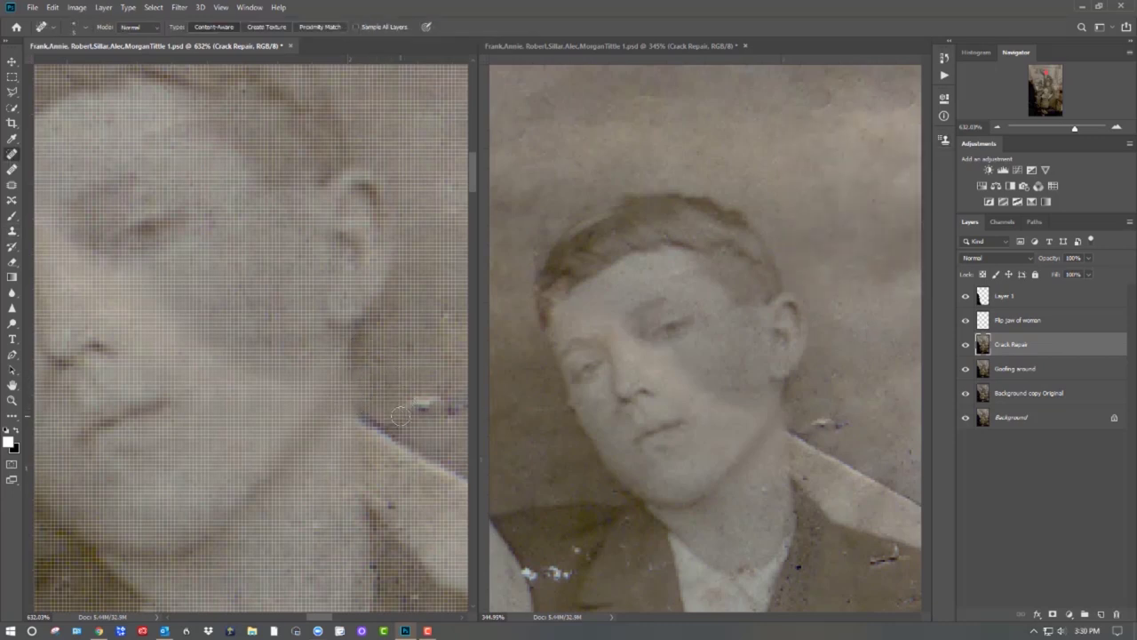
{"action": "left_click_drag", "start_coordinate": [398, 442], "coordinate": [371, 426]}
{"action": "left_click", "coordinate": [388, 423]}
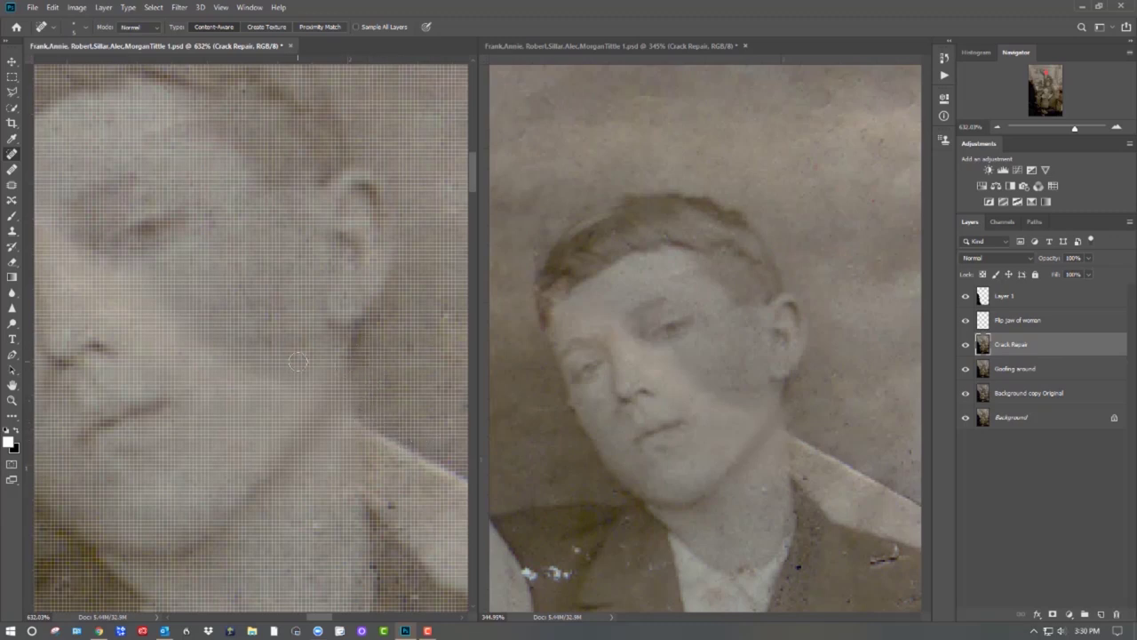
Try to blend the dark and light tones on the young man's cheek with a larger healing brush
{"action": "left_click", "coordinate": [236, 259]}
{"action": "left_click", "coordinate": [208, 207]}
{"action": "key", "text": "bracketright"}
{"action": "key", "text": "bracketright"}
{"action": "key", "text": "bracketright"}
{"action": "key", "text": "bracketright"}
{"action": "key", "text": "bracketright"}
{"action": "key", "text": "bracketright"}
{"action": "key", "text": "bracketleft"}
{"action": "key", "text": "bracketleft"}
{"action": "left_click_drag", "start_coordinate": [297, 391], "coordinate": [161, 321]}
{"action": "left_click", "coordinate": [297, 388]}
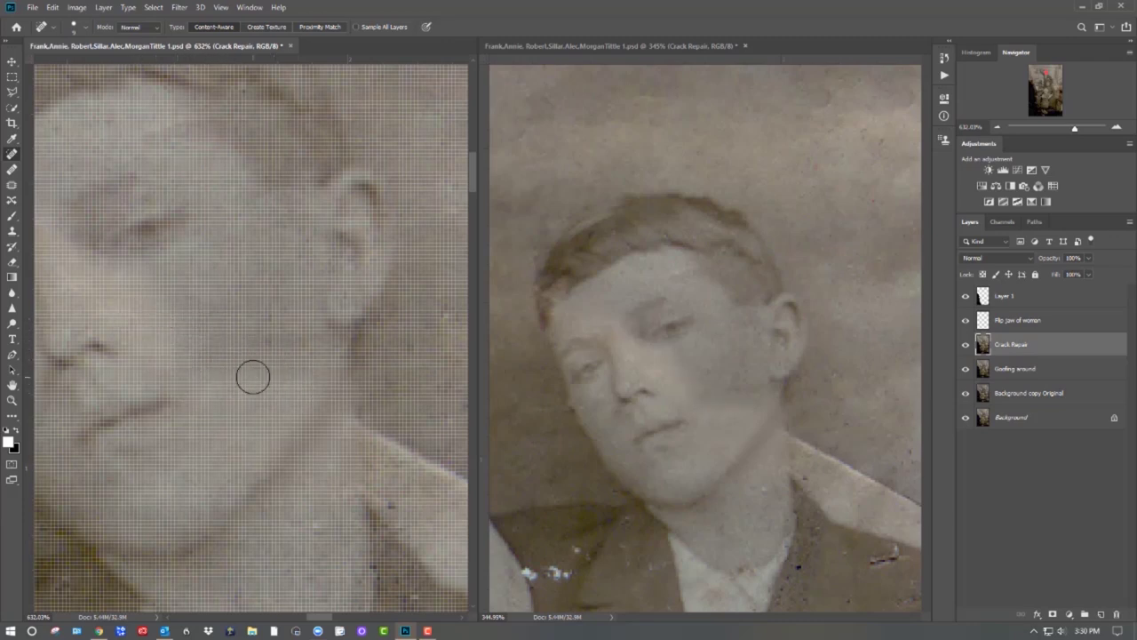
Step back through the history states to undo the recent healing of the young man's cheek
{"action": "left_click", "coordinate": [975, 51]}
{"action": "left_click", "coordinate": [949, 41]}
{"action": "left_click", "coordinate": [858, 212]}
{"action": "left_click", "coordinate": [861, 198]}
{"action": "left_click", "coordinate": [861, 184]}
{"action": "left_click", "coordinate": [861, 170]}
{"action": "left_click", "coordinate": [862, 157]}
{"action": "left_click", "coordinate": [865, 143]}
{"action": "left_click", "coordinate": [870, 130]}
{"action": "left_click", "coordinate": [871, 116]}
{"action": "left_click", "coordinate": [871, 103]}
{"action": "left_click", "coordinate": [872, 92]}
{"action": "scroll", "coordinate": [873, 93], "scroll_direction": "up", "scroll_amount": 3}
{"action": "left_click", "coordinate": [873, 141]}
{"action": "left_click", "coordinate": [871, 127]}
{"action": "left_click", "coordinate": [872, 113]}
{"action": "left_click", "coordinate": [882, 102]}
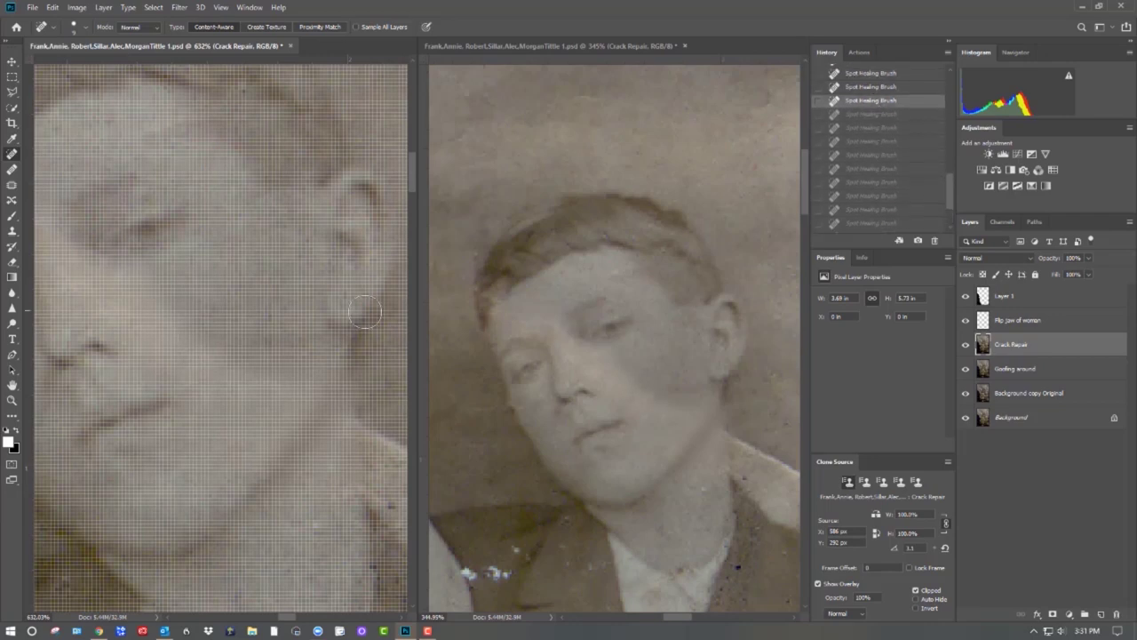
Heal the spots on the young man's cheek and the crack along the light strip above his shoulder
{"action": "left_click", "coordinate": [267, 333]}
{"action": "left_click", "coordinate": [292, 338]}
{"action": "left_click", "coordinate": [221, 302]}
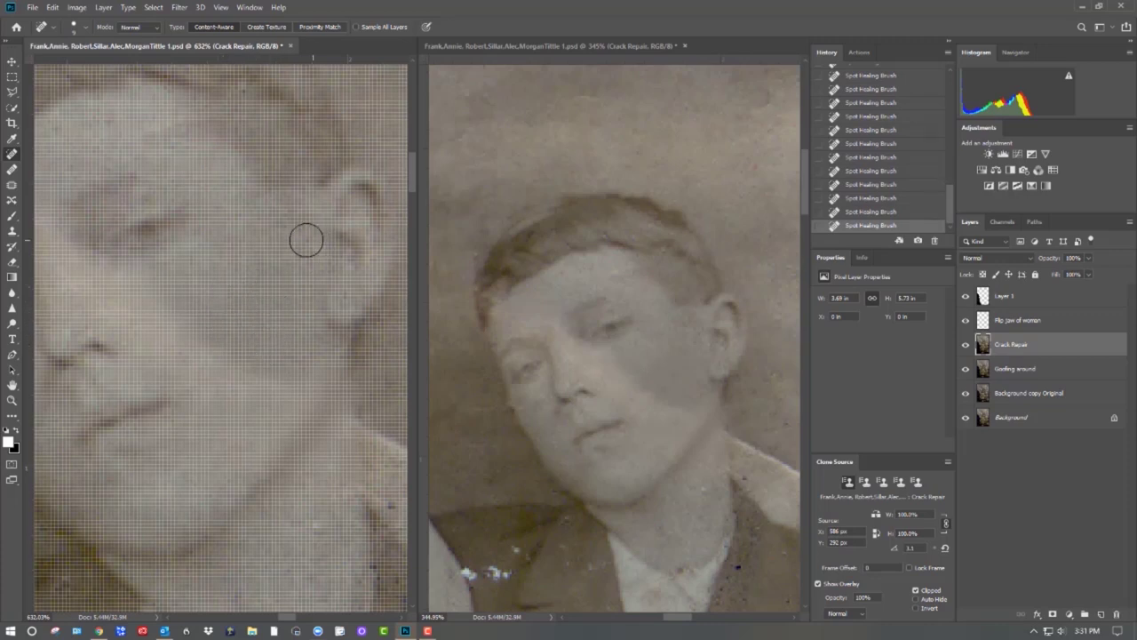
{"action": "mouse_move", "coordinate": [374, 431]}
{"action": "left_mouse_down"}
{"action": "mouse_move", "coordinate": [94, 409]}
{"action": "mouse_move", "coordinate": [94, 319]}
{"action": "left_mouse_up"}
{"action": "left_click_drag", "start_coordinate": [96, 318], "coordinate": [329, 444]}
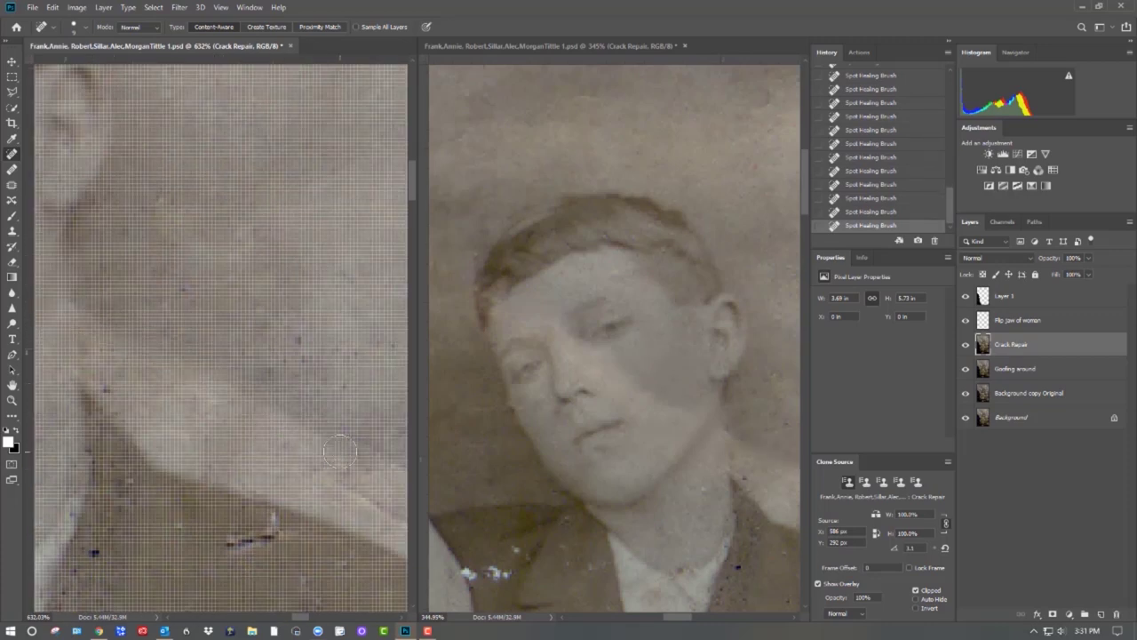
Show the shoulder area in the second view and heal the torn mark and dark spots on the young man's jacket
{"action": "left_click", "coordinate": [628, 503]}
{"action": "mouse_move", "coordinate": [707, 533]}
{"action": "left_mouse_down"}
{"action": "mouse_move", "coordinate": [439, 400]}
{"action": "mouse_move", "coordinate": [456, 406]}
{"action": "left_mouse_up"}
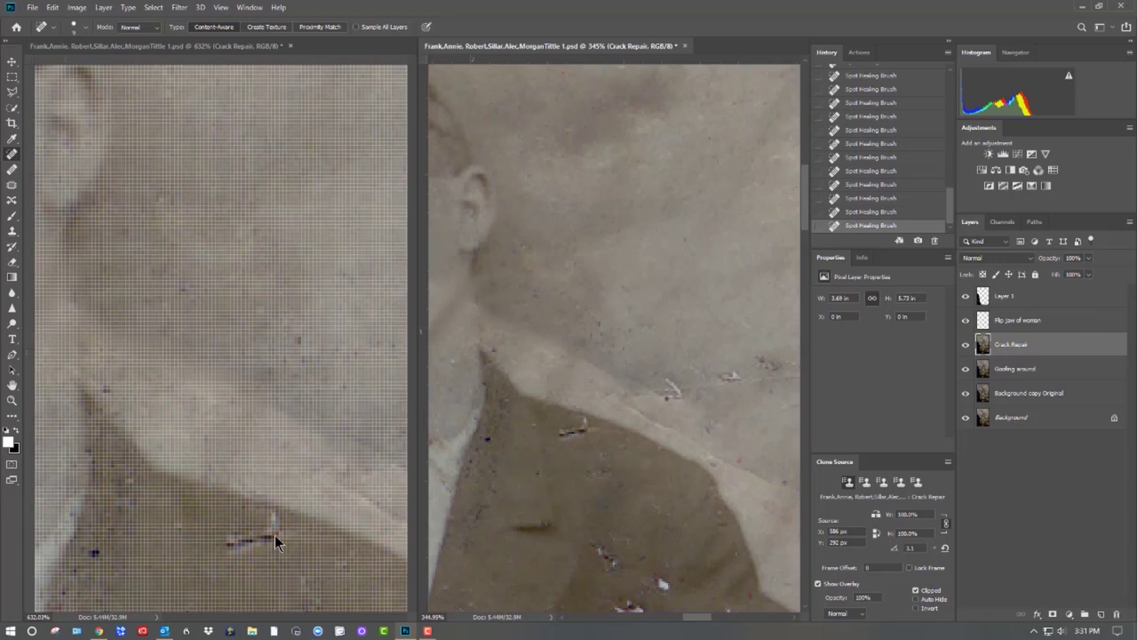
{"action": "left_click", "coordinate": [278, 540]}
{"action": "left_click_drag", "start_coordinate": [276, 526], "coordinate": [236, 541]}
{"action": "left_click", "coordinate": [71, 597]}
{"action": "left_click_drag", "start_coordinate": [303, 585], "coordinate": [343, 575]}
Heal the specks in the background beside the young man's neck and along the light strip above his shoulder
{"action": "left_click", "coordinate": [317, 374]}
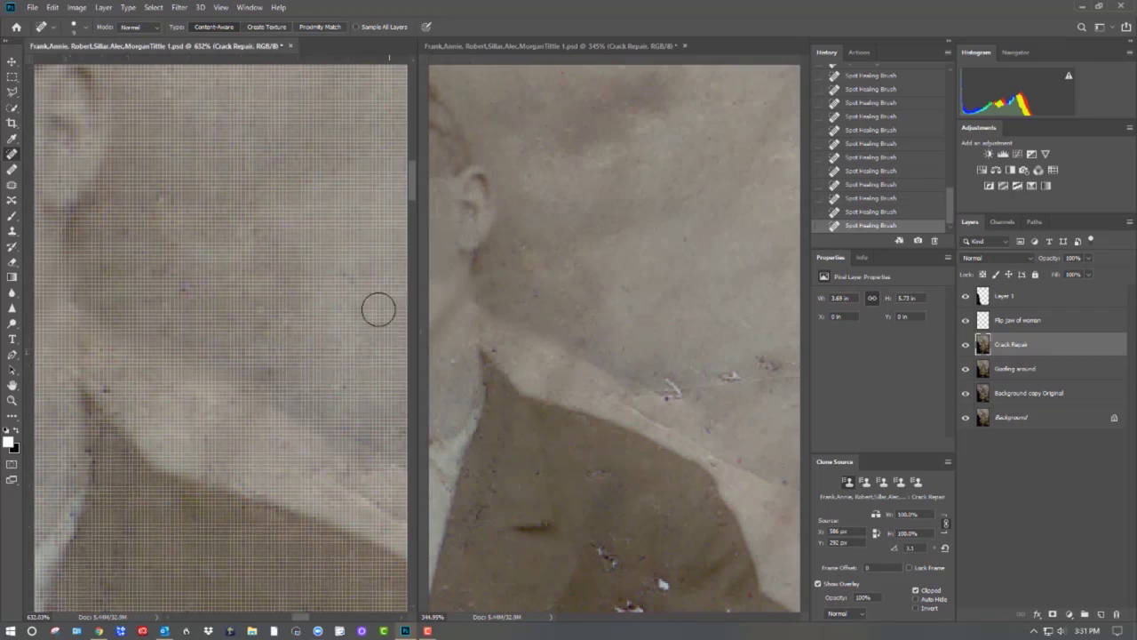
{"action": "left_click", "coordinate": [97, 216]}
{"action": "left_click", "coordinate": [147, 304]}
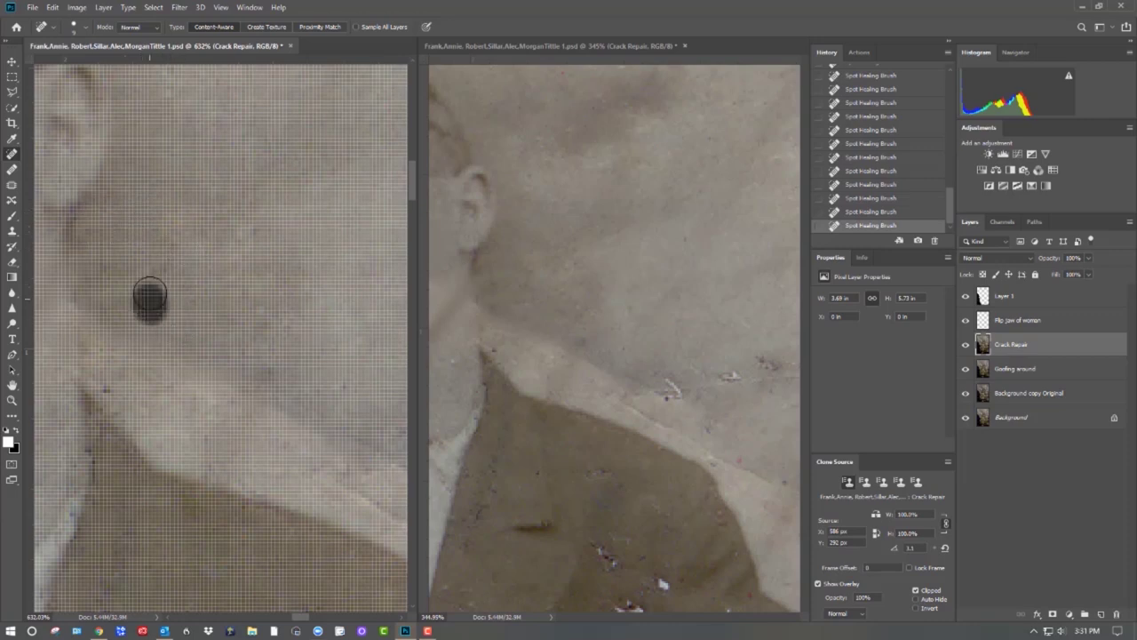
{"action": "left_click_drag", "start_coordinate": [205, 365], "coordinate": [240, 405]}
{"action": "left_click_drag", "start_coordinate": [309, 471], "coordinate": [286, 448]}
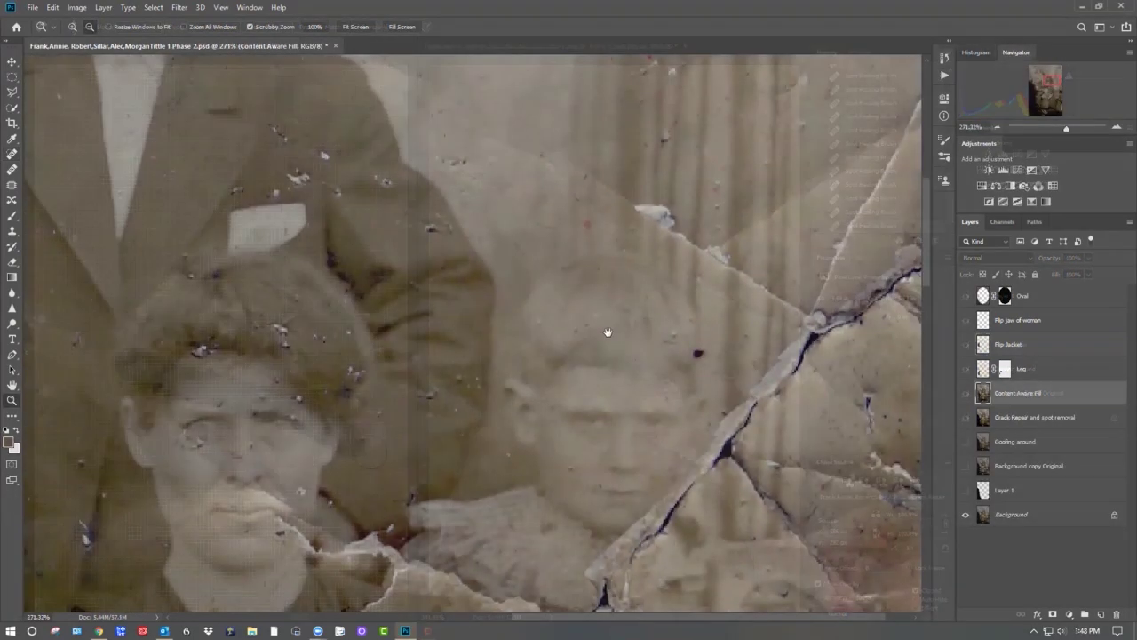
Heal the red specks on the young boy's face and the marks beside his cheek with the Spot Healing Brush
{"action": "left_click_drag", "start_coordinate": [600, 373], "coordinate": [568, 305]}
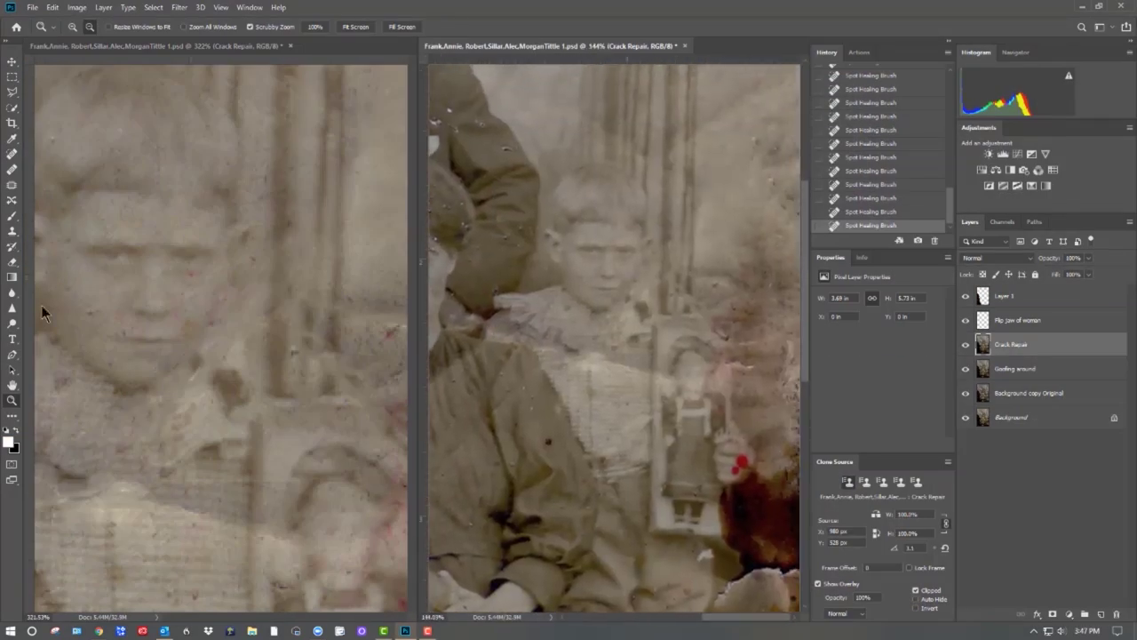
{"action": "key", "text": "j"}
{"action": "left_click", "coordinate": [256, 263]}
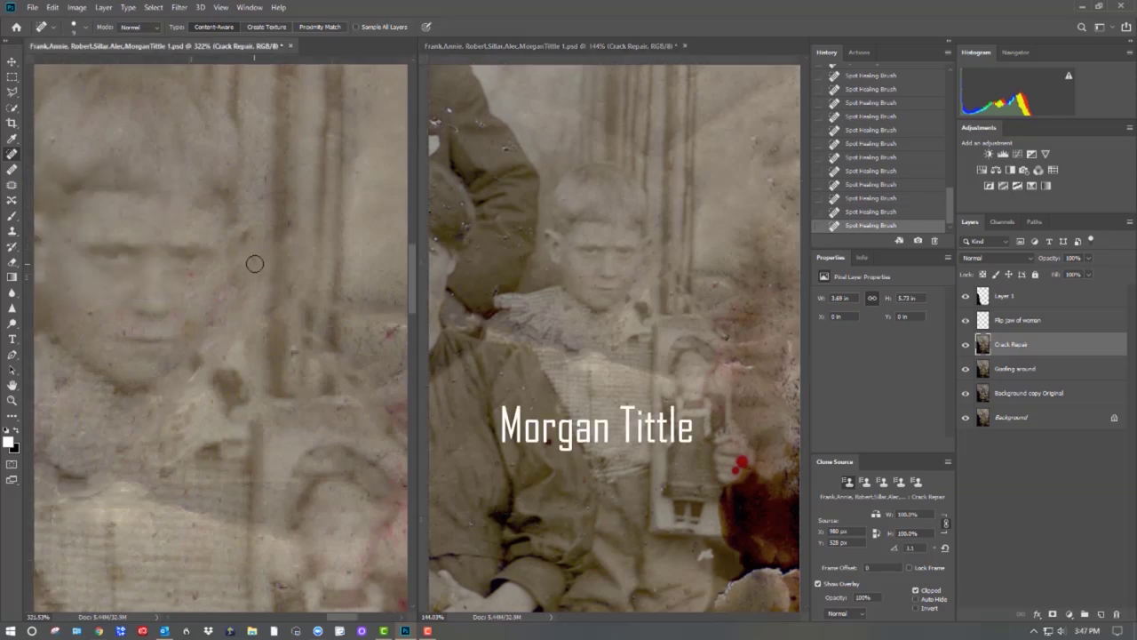
{"action": "left_click", "coordinate": [222, 299]}
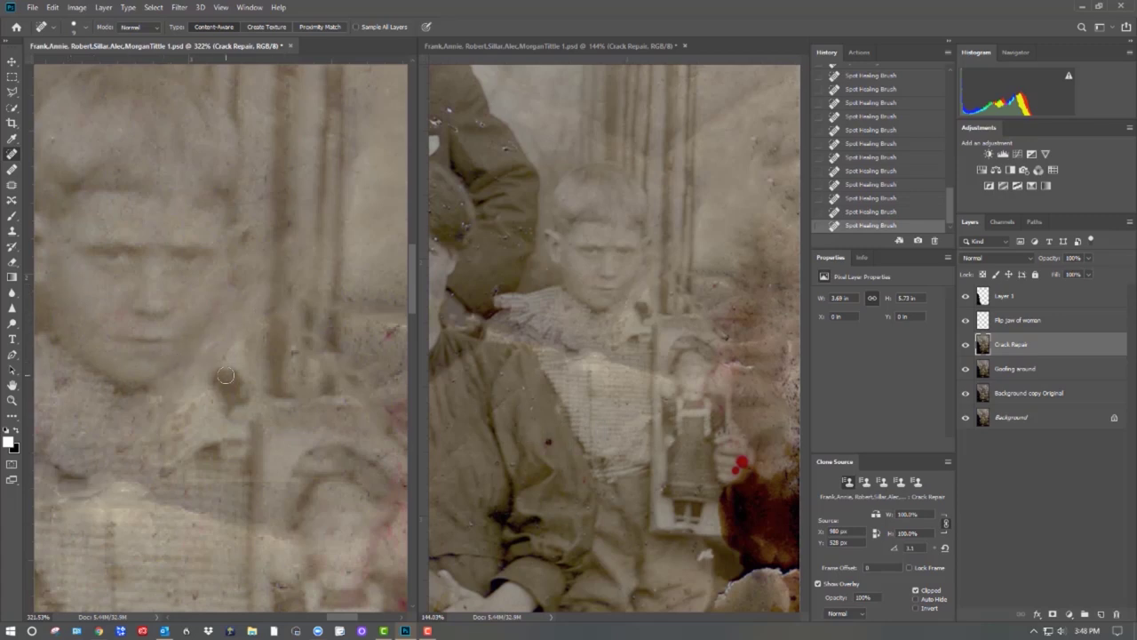
Try to remove the dark spot on the young boy's collar by healing it and cloning nearby shirt fabric over it
{"action": "mouse_move", "coordinate": [235, 380]}
{"action": "left_mouse_down"}
{"action": "mouse_move", "coordinate": [235, 413]}
{"action": "mouse_move", "coordinate": [238, 376]}
{"action": "left_mouse_up"}
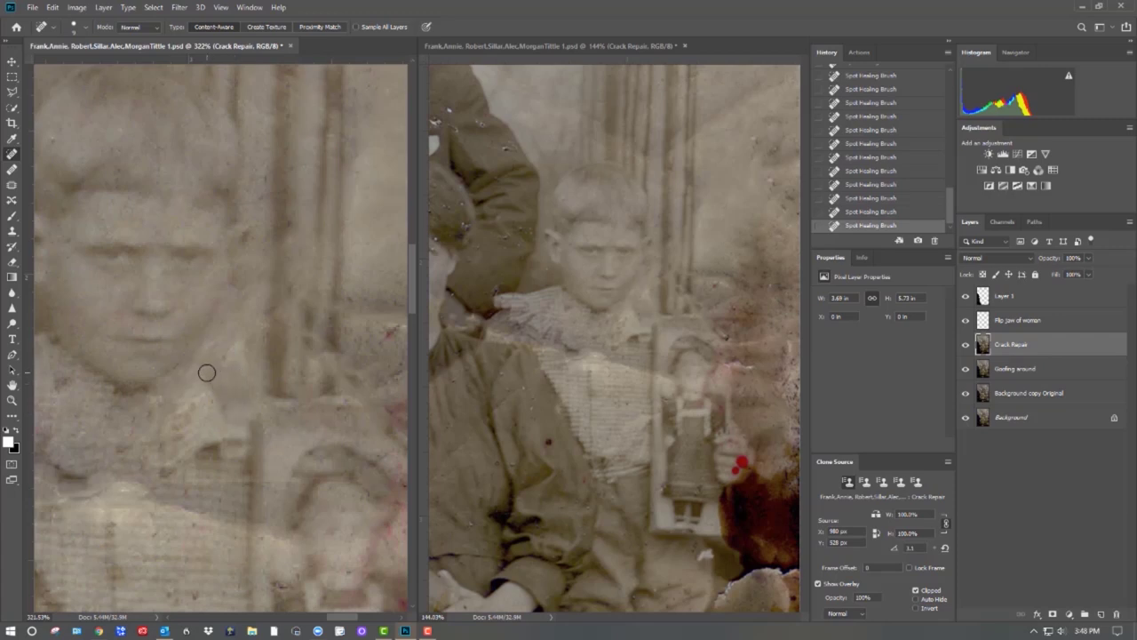
{"action": "left_click", "coordinate": [228, 405]}
{"action": "left_click", "coordinate": [12, 233]}
{"action": "left_click", "coordinate": [197, 416], "text": "alt"}
{"action": "left_click", "coordinate": [222, 403]}
{"action": "left_click", "coordinate": [231, 409]}
{"action": "left_click", "coordinate": [217, 394]}
{"action": "left_click", "coordinate": [212, 388]}
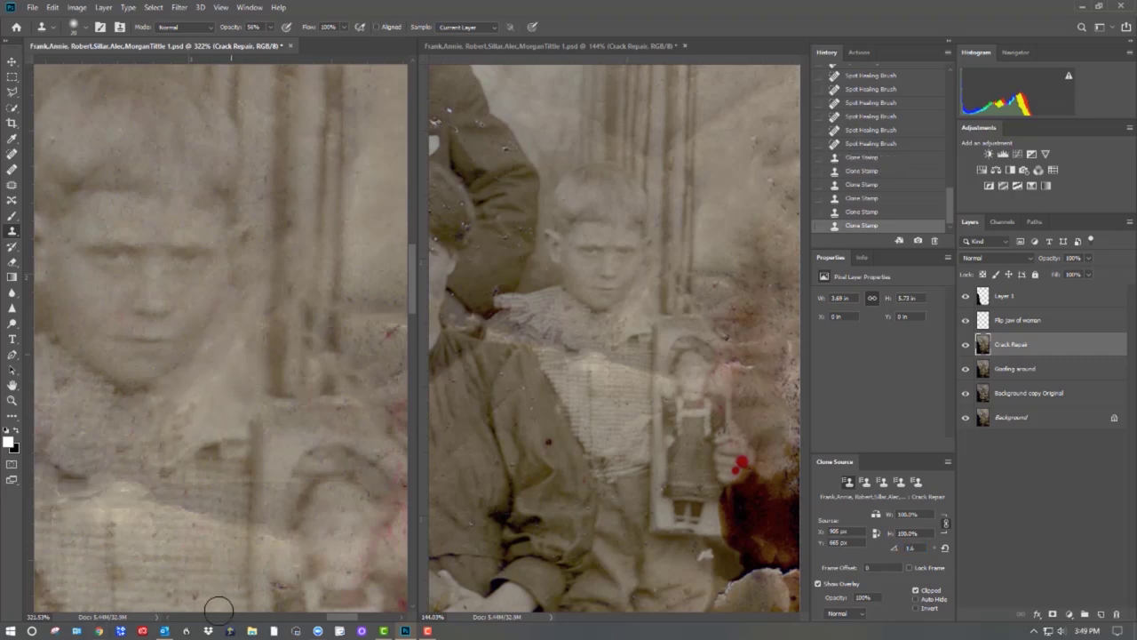
Return to an earlier history state from before the healing and cloning on the young boy's collar
{"action": "left_click", "coordinate": [877, 77]}
{"action": "scroll", "coordinate": [877, 80], "scroll_direction": "up", "scroll_amount": 2}
{"action": "left_click", "coordinate": [871, 108]}
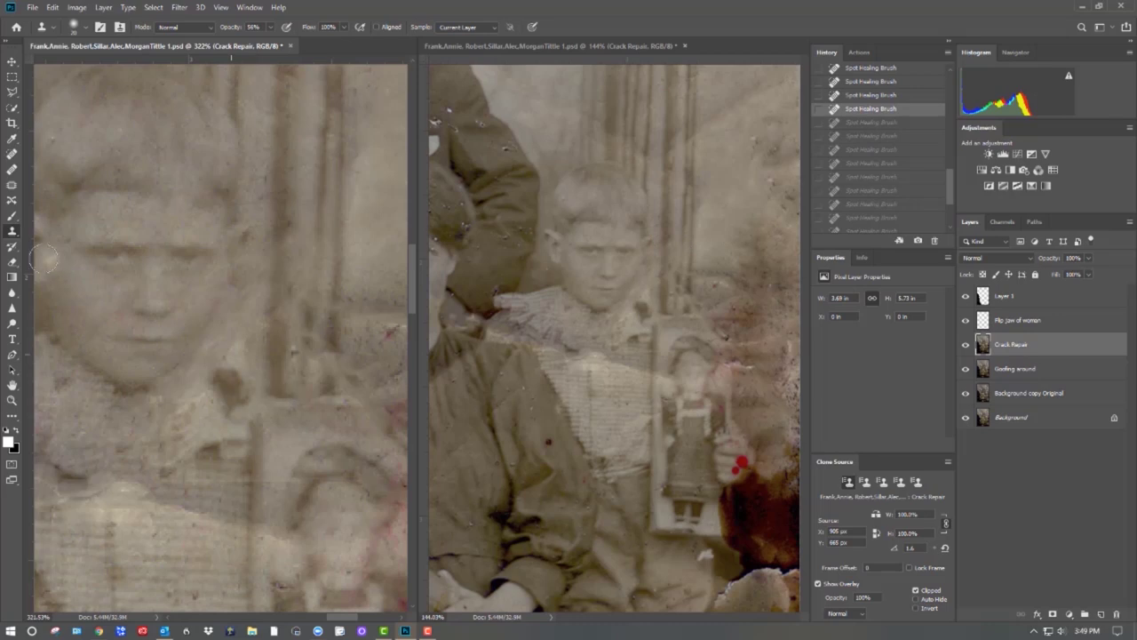
Heal the dark spot at the young boy's collar and the marks just beneath it with the Spot Healing Brush
{"action": "left_click", "coordinate": [12, 402]}
{"action": "left_click_drag", "start_coordinate": [229, 372], "coordinate": [255, 388]}
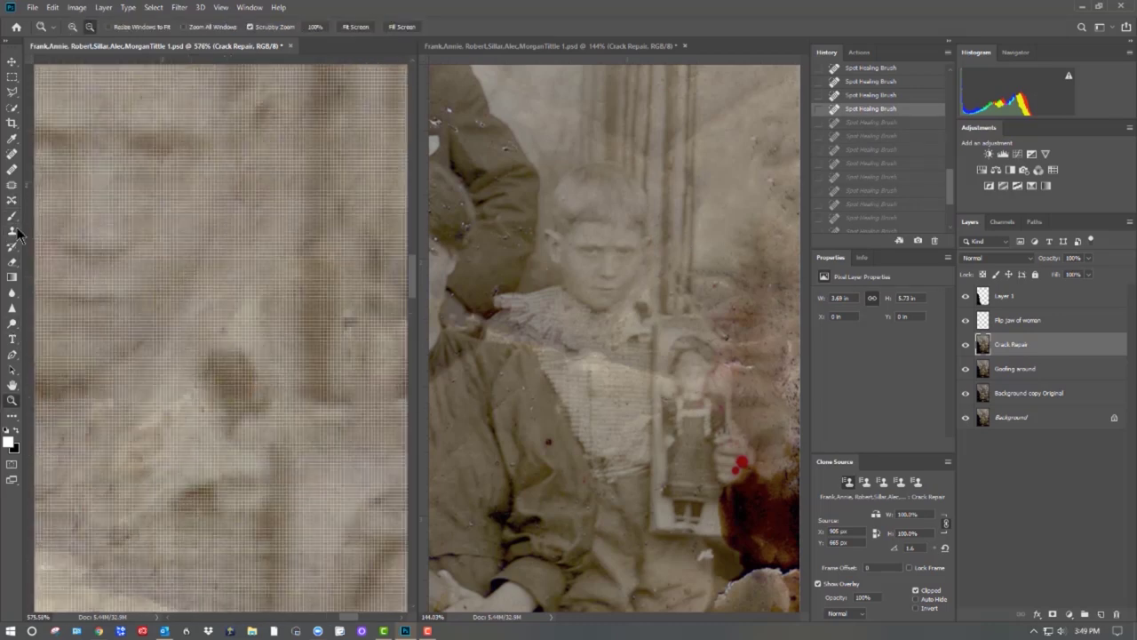
{"action": "key", "text": "j"}
{"action": "left_click", "coordinate": [235, 418]}
{"action": "mouse_move", "coordinate": [239, 406]}
{"action": "left_mouse_down"}
{"action": "mouse_move", "coordinate": [246, 400]}
{"action": "mouse_move", "coordinate": [248, 426]}
{"action": "left_mouse_up"}
{"action": "left_click_drag", "start_coordinate": [213, 391], "coordinate": [218, 360]}
{"action": "left_click", "coordinate": [198, 428]}
{"action": "left_click", "coordinate": [198, 376]}
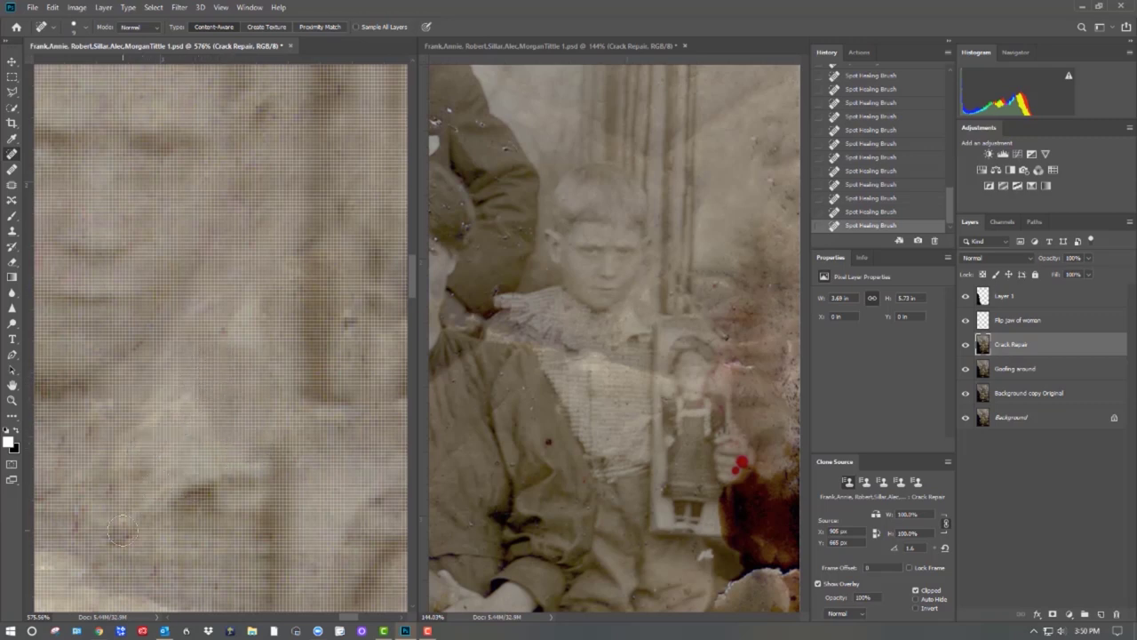
{"action": "mouse_move", "coordinate": [260, 485]}
{"action": "left_mouse_down"}
{"action": "mouse_move", "coordinate": [371, 396]}
{"action": "mouse_move", "coordinate": [303, 410]}
{"action": "mouse_move", "coordinate": [329, 423]}
{"action": "left_mouse_up"}
{"action": "left_click", "coordinate": [318, 498]}
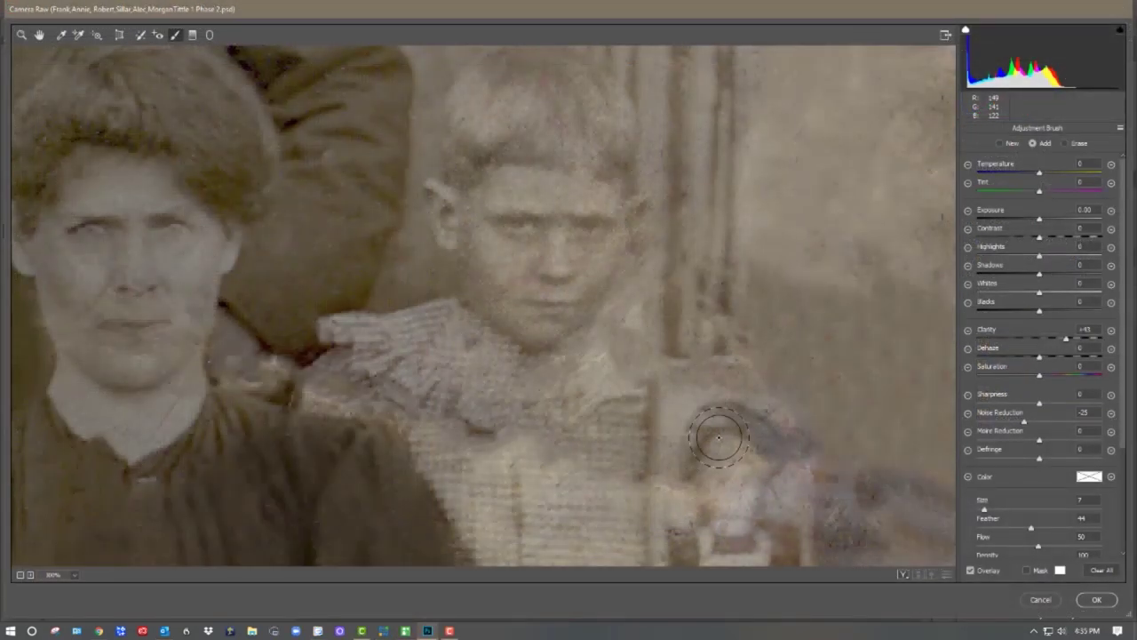
Brush the Camera Raw local adjustment over the boy's and doll's faces with Dehaze at +20, and apply the filter
{"action": "left_click_drag", "start_coordinate": [719, 437], "coordinate": [694, 505]}
{"action": "left_click_drag", "start_coordinate": [1041, 359], "coordinate": [1069, 359]}
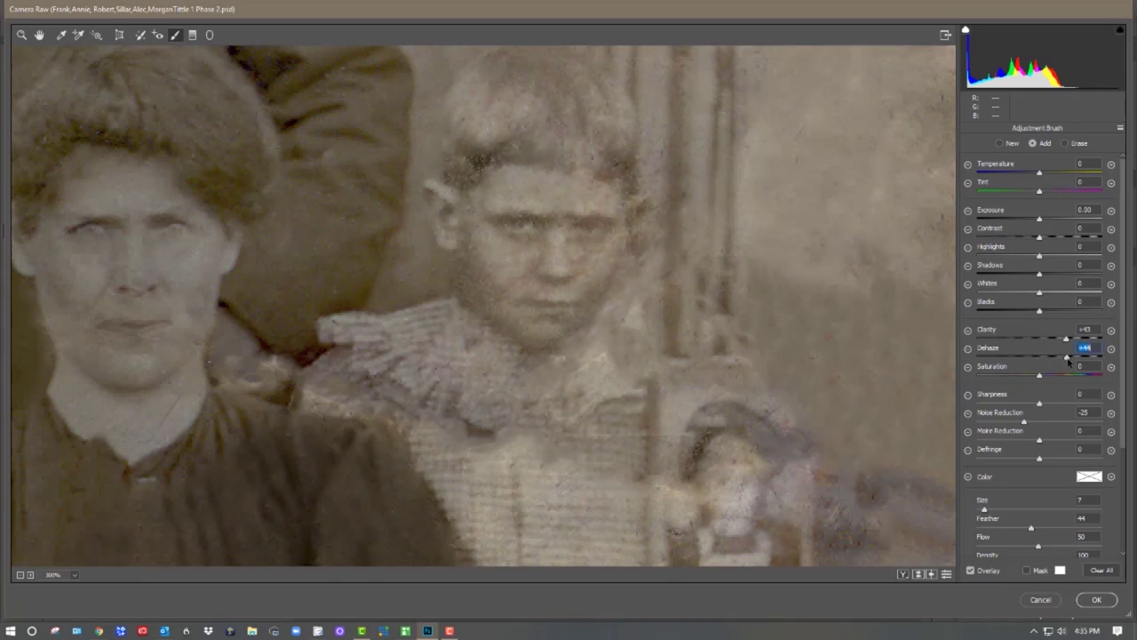
{"action": "scroll", "coordinate": [723, 527], "scroll_direction": "down", "scroll_amount": 3}
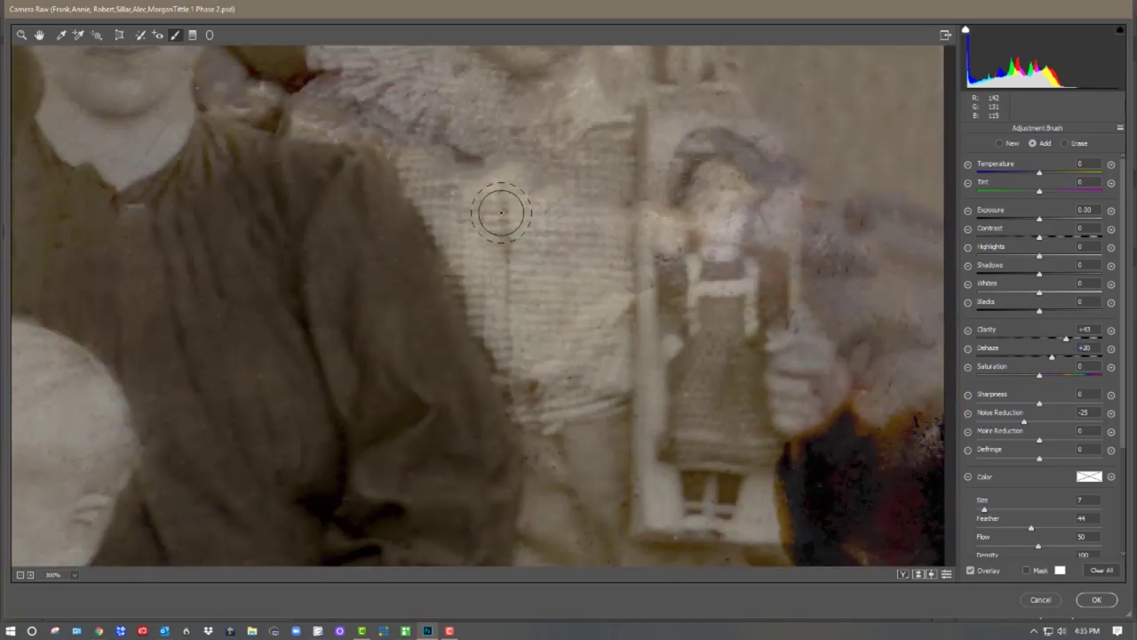
{"action": "scroll", "coordinate": [658, 346], "scroll_direction": "up", "scroll_amount": 4}
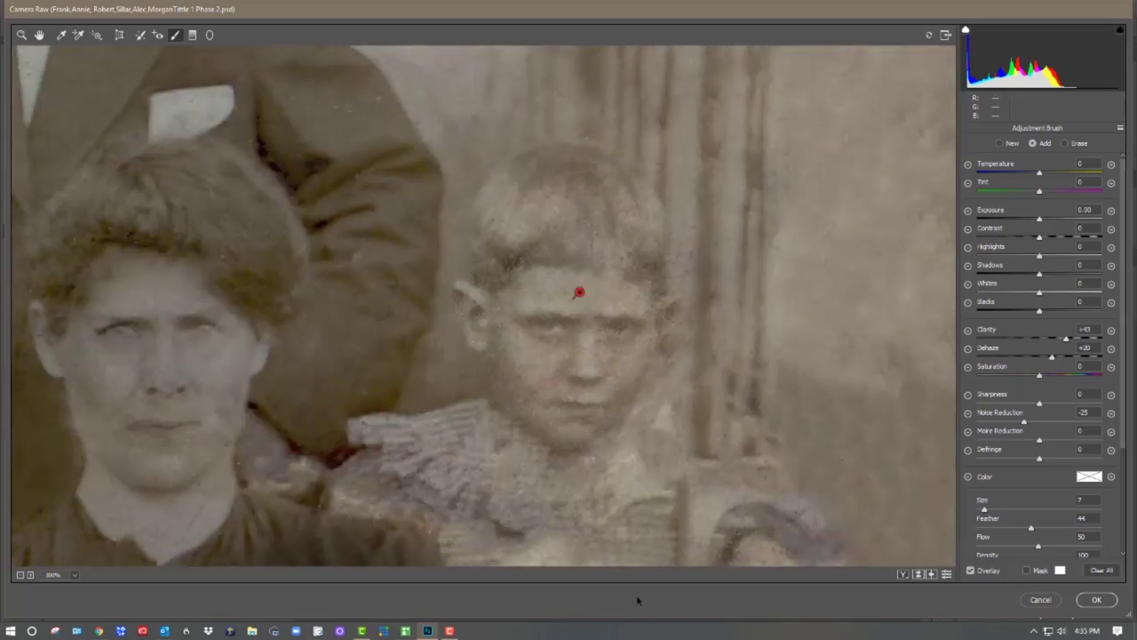
{"action": "scroll", "coordinate": [576, 320], "scroll_direction": "down", "scroll_amount": 2}
{"action": "left_click_drag", "start_coordinate": [571, 359], "coordinate": [642, 351]}
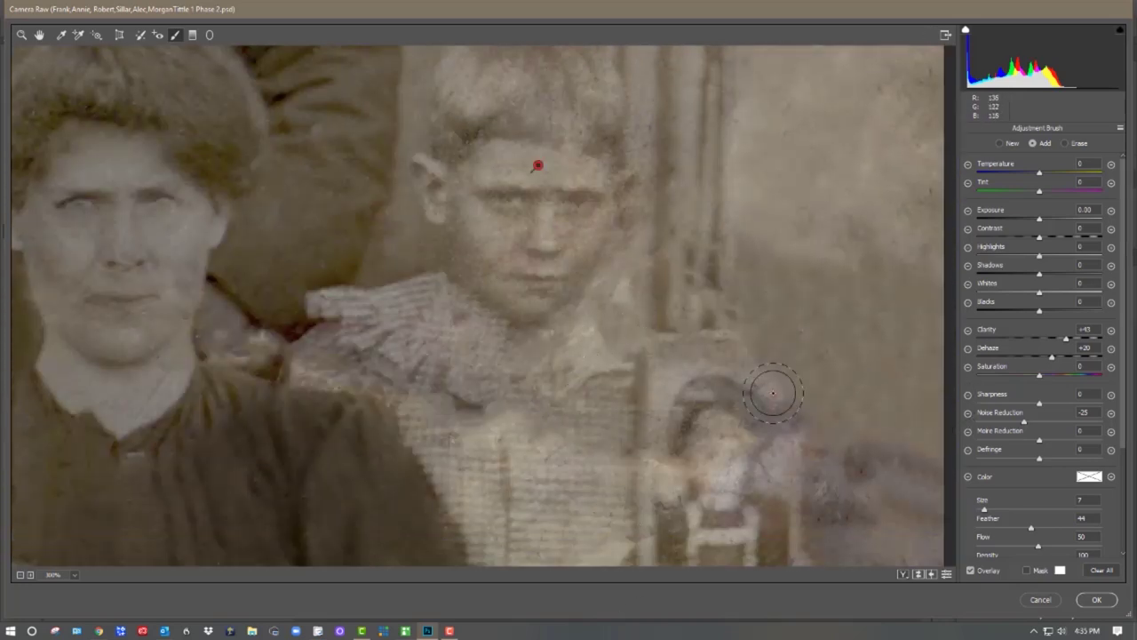
{"action": "left_click", "coordinate": [1097, 599]}
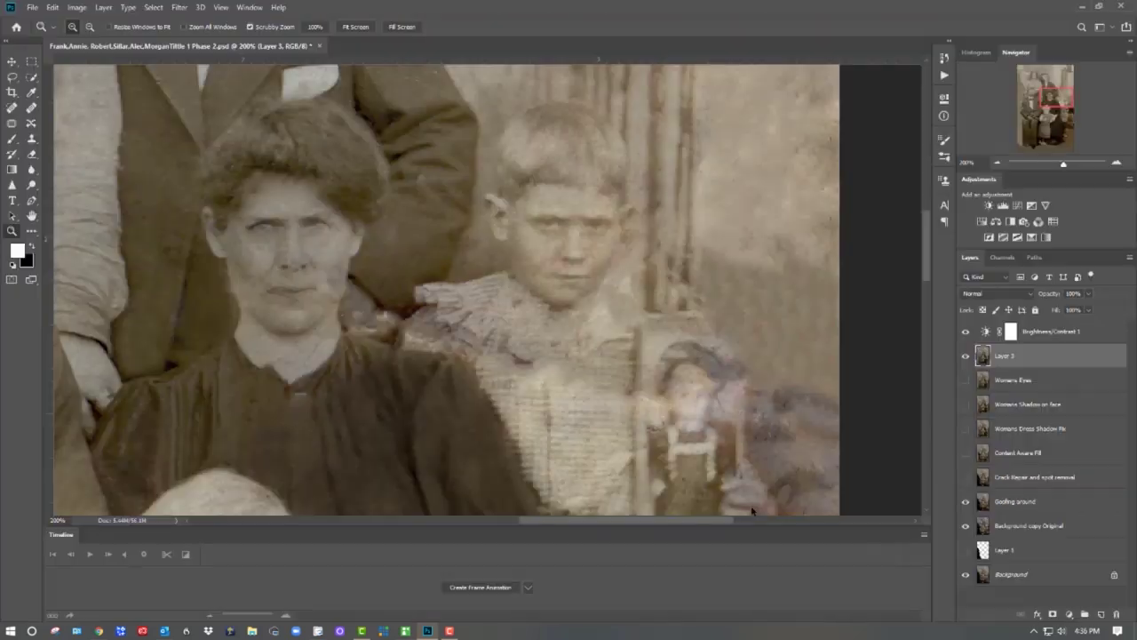
Outline the lighter, discoloured part of the boy's shirt with a Pen path and convert it to a selection
{"action": "left_click", "coordinate": [31, 201]}
{"action": "left_click_drag", "start_coordinate": [406, 331], "coordinate": [413, 330]}
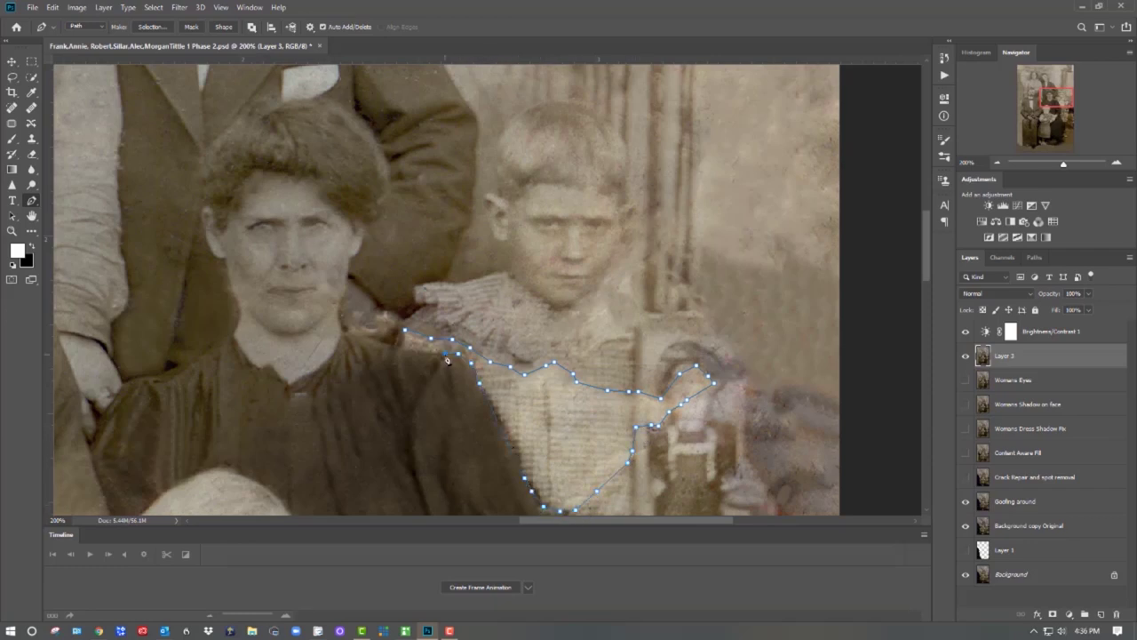
{"action": "left_click", "coordinate": [152, 27]}
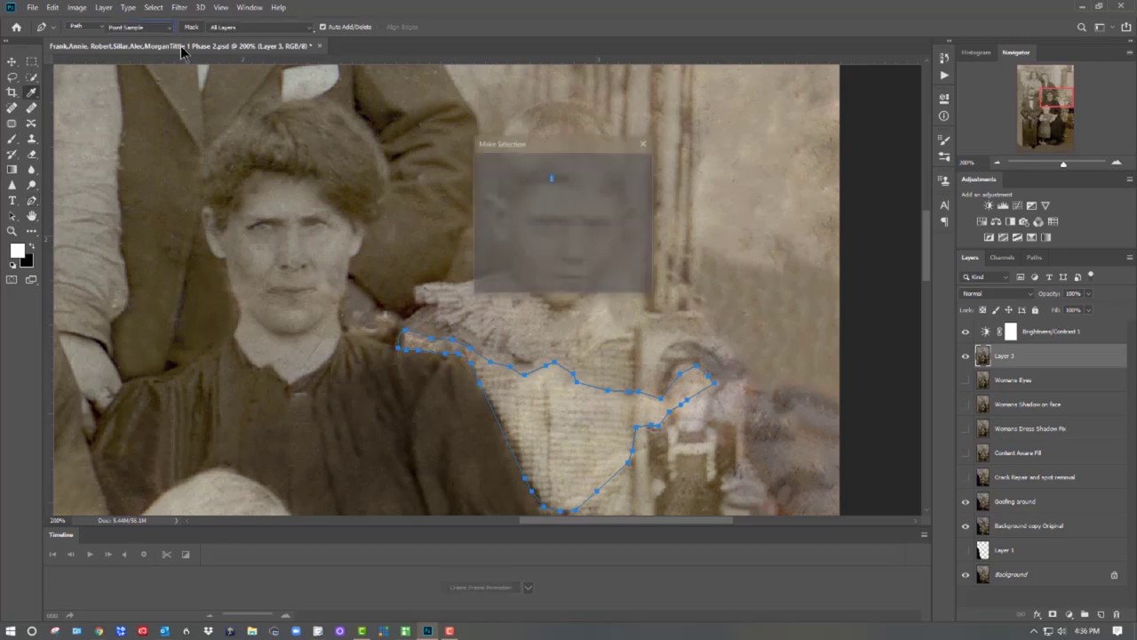
{"action": "left_click", "coordinate": [627, 173]}
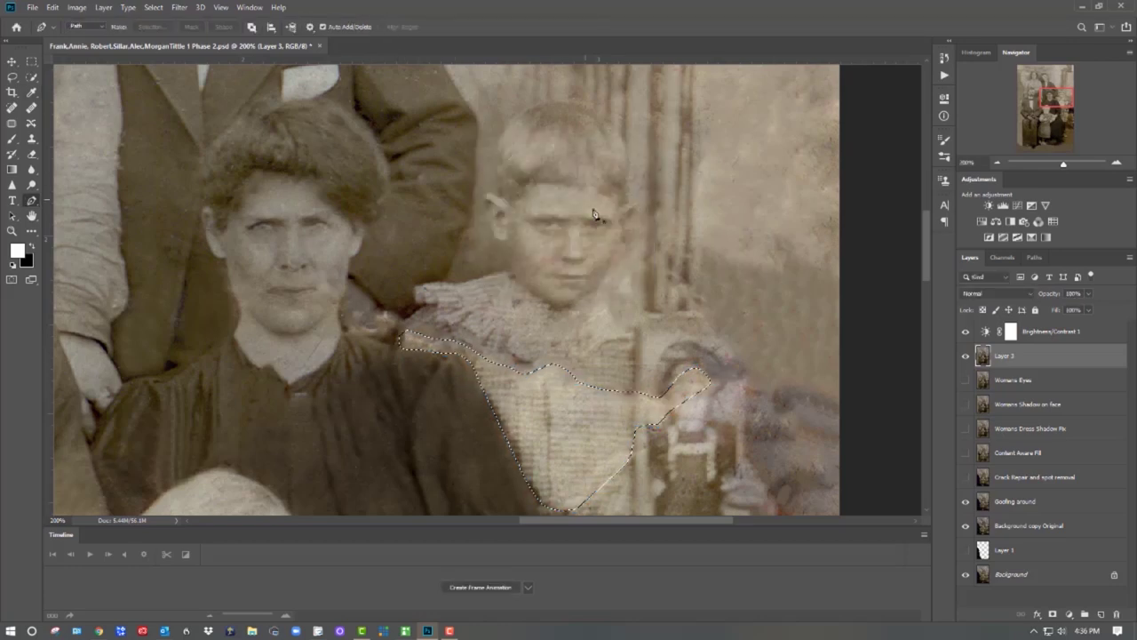
Lower the highlight end of the RGB curve to output 217 in a Curves adjustment for the selected shirt area
{"action": "left_click", "coordinate": [155, 7]}
{"action": "mouse_move", "coordinate": [76, 7]}
{"action": "mouse_move", "coordinate": [183, 39]}
{"action": "left_click", "coordinate": [211, 61]}
{"action": "left_click_drag", "start_coordinate": [805, 120], "coordinate": [873, 75]}
{"action": "left_click_drag", "start_coordinate": [944, 125], "coordinate": [942, 147]}
Lower the curve highlights per colour channel, with green at output 244, apply Curves and deselect the shirt
{"action": "left_click", "coordinate": [813, 111]}
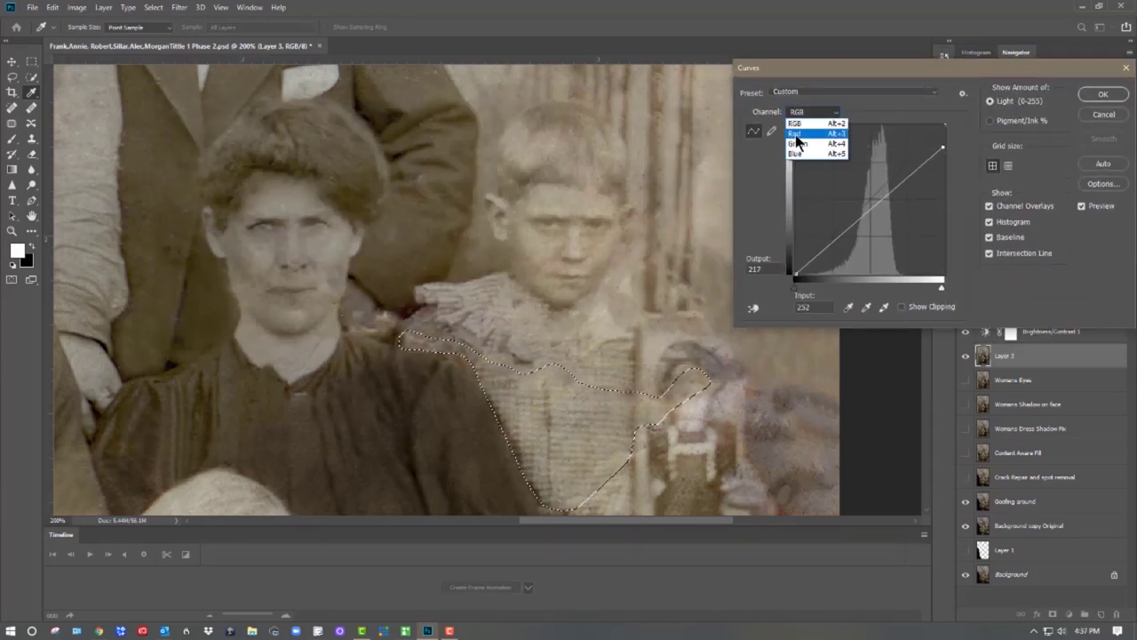
{"action": "left_click", "coordinate": [796, 133]}
{"action": "left_click_drag", "start_coordinate": [945, 125], "coordinate": [943, 132]}
{"action": "left_click", "coordinate": [813, 111]}
{"action": "left_click", "coordinate": [805, 144]}
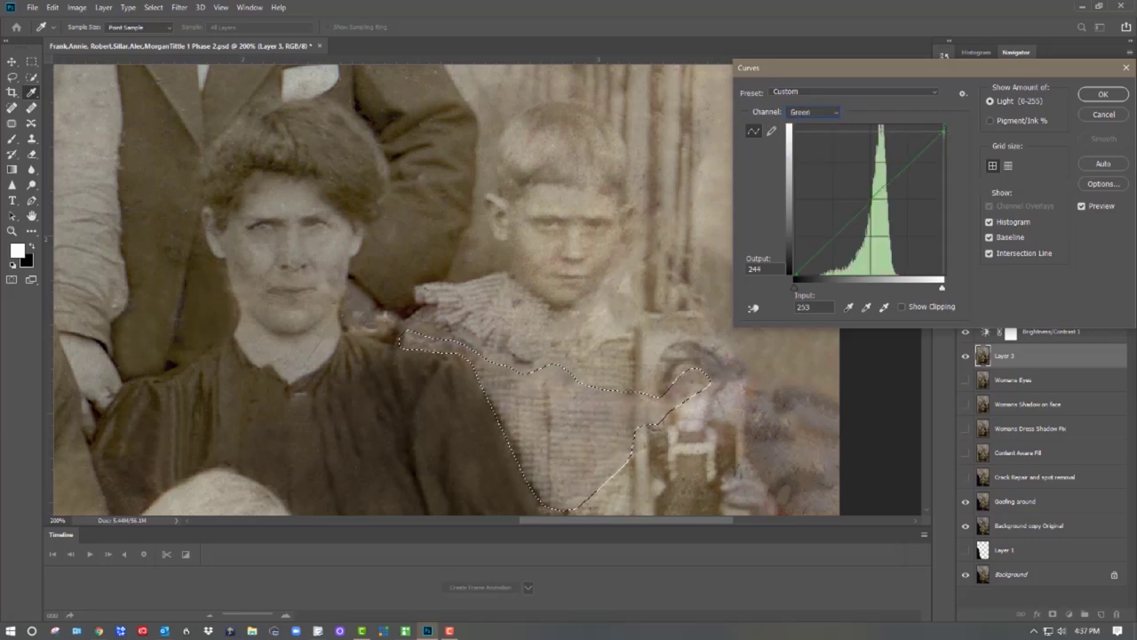
{"action": "left_click", "coordinate": [1102, 94]}
{"action": "key", "text": "ctrl+h"}
{"action": "key", "text": "ctrl+d"}
{"action": "key", "text": "v"}
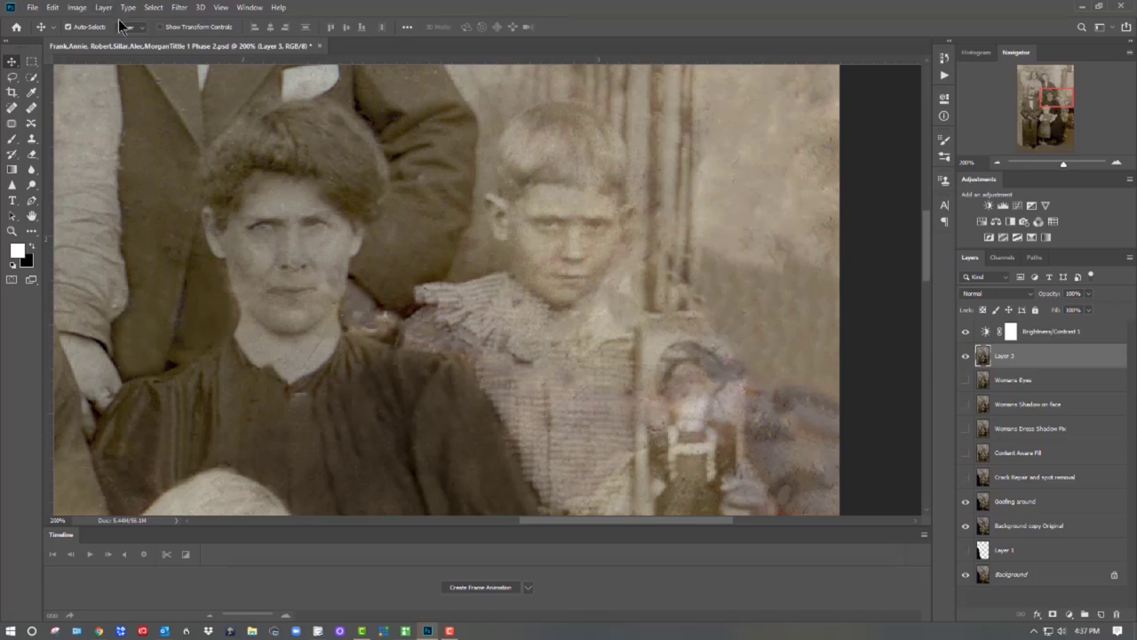
Start the Camera Raw filter on the layer and set up an Adjustment Brush with Highlights at -10
{"action": "left_click", "coordinate": [169, 13]}
{"action": "left_click", "coordinate": [423, 116]}
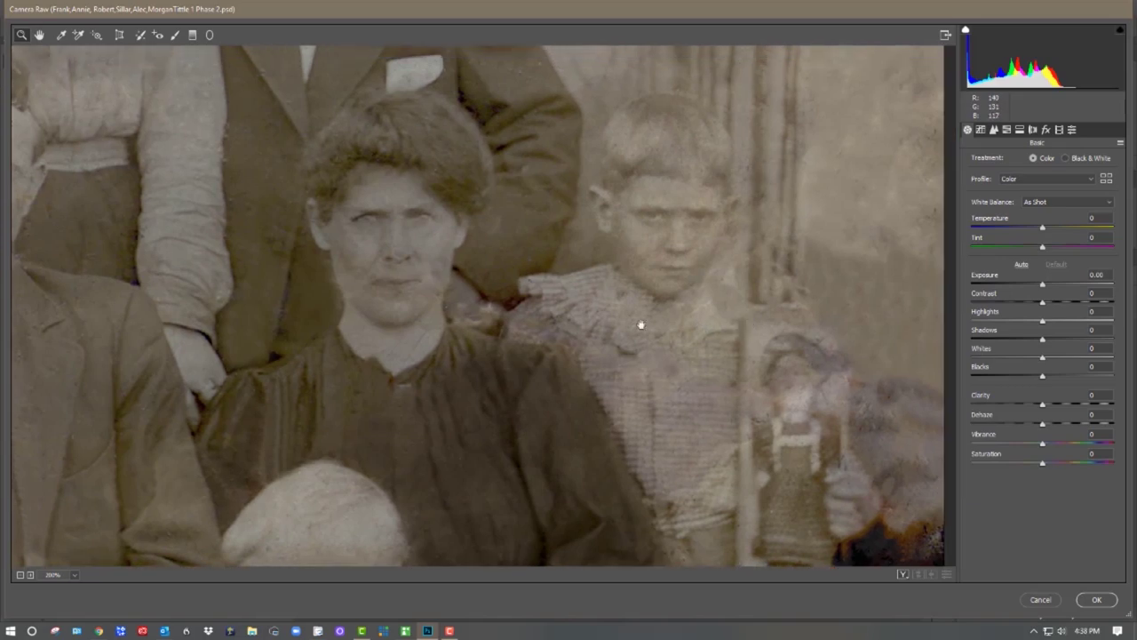
{"action": "left_click", "coordinate": [640, 325]}
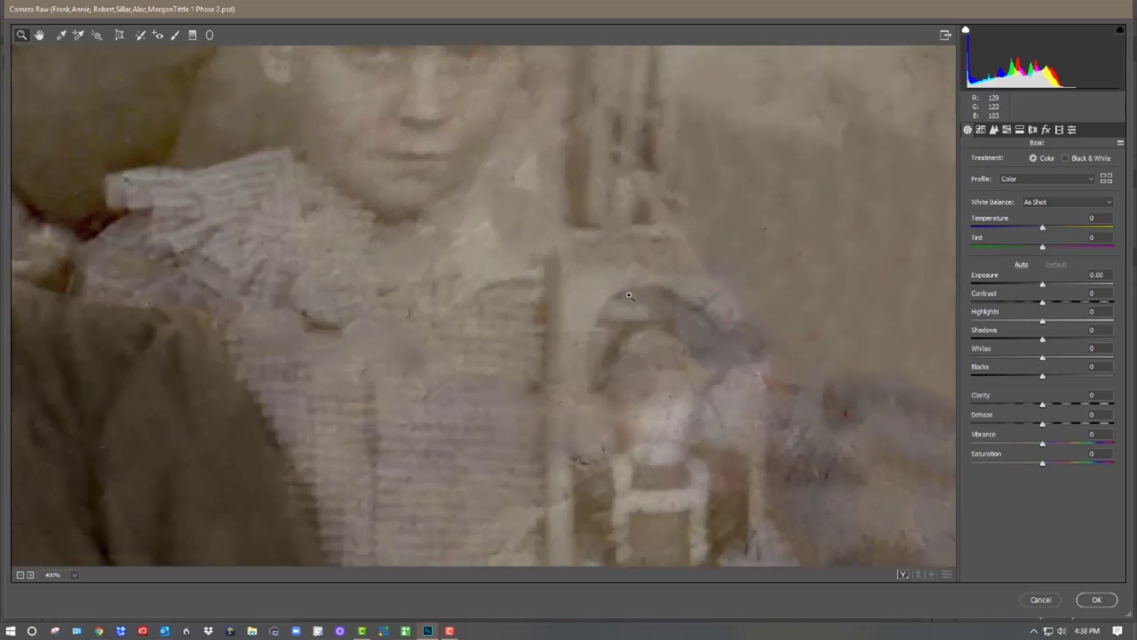
{"action": "left_click", "coordinate": [176, 36]}
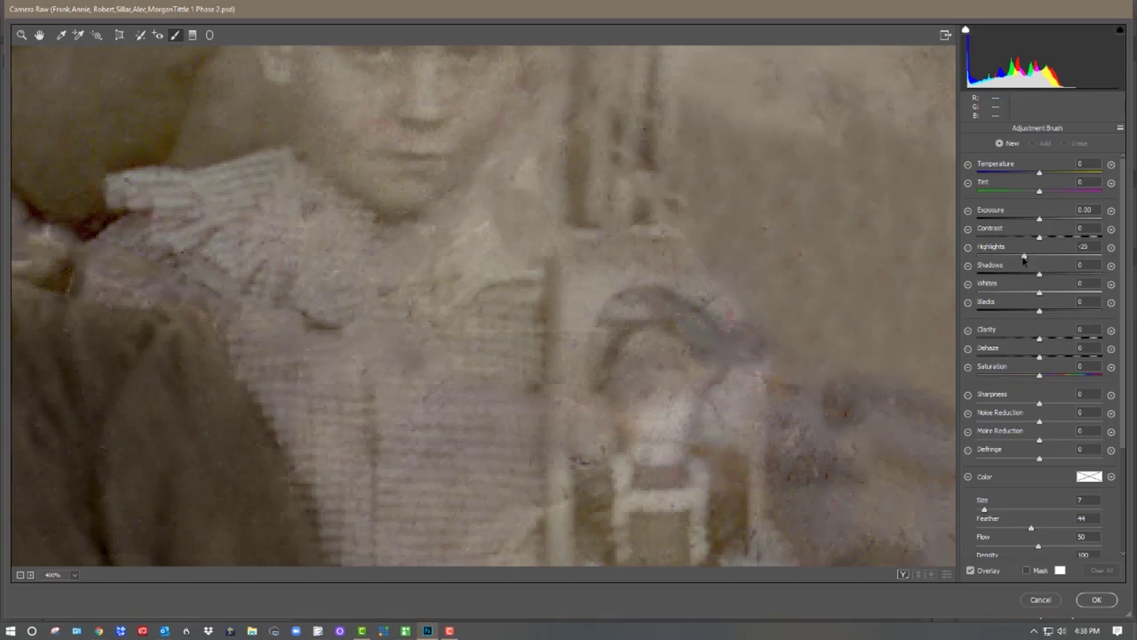
{"action": "left_click", "coordinate": [967, 246]}
{"action": "left_click_drag", "start_coordinate": [1024, 258], "coordinate": [1034, 258]}
Brush the highlight reduction over the bright patches on the boy's collar, shirt and doll, and apply the filter
{"action": "mouse_move", "coordinate": [478, 275]}
{"action": "left_mouse_down"}
{"action": "mouse_move", "coordinate": [488, 308]}
{"action": "mouse_move", "coordinate": [455, 336]}
{"action": "mouse_move", "coordinate": [468, 242]}
{"action": "mouse_move", "coordinate": [472, 325]}
{"action": "mouse_move", "coordinate": [498, 276]}
{"action": "mouse_move", "coordinate": [439, 245]}
{"action": "mouse_move", "coordinate": [581, 332]}
{"action": "left_mouse_up"}
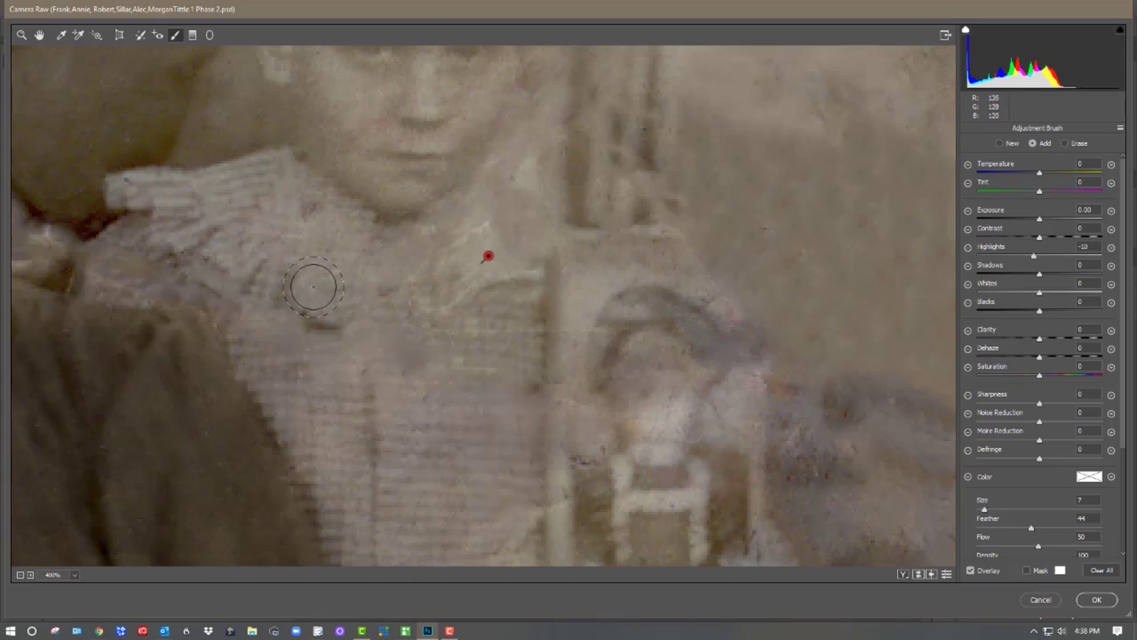
{"action": "mouse_move", "coordinate": [509, 318]}
{"action": "left_mouse_down"}
{"action": "mouse_move", "coordinate": [636, 461]}
{"action": "mouse_move", "coordinate": [653, 451]}
{"action": "left_mouse_up"}
{"action": "mouse_move", "coordinate": [686, 431]}
{"action": "left_mouse_down"}
{"action": "mouse_move", "coordinate": [649, 436]}
{"action": "mouse_move", "coordinate": [656, 450]}
{"action": "left_mouse_up"}
{"action": "left_click_drag", "start_coordinate": [546, 227], "coordinate": [633, 318]}
{"action": "mouse_move", "coordinate": [697, 456]}
{"action": "left_mouse_down"}
{"action": "mouse_move", "coordinate": [689, 149]}
{"action": "mouse_move", "coordinate": [685, 221]}
{"action": "mouse_move", "coordinate": [673, 89]}
{"action": "left_mouse_up"}
{"action": "left_click_drag", "start_coordinate": [596, 343], "coordinate": [525, 397]}
{"action": "left_click", "coordinate": [1096, 600]}
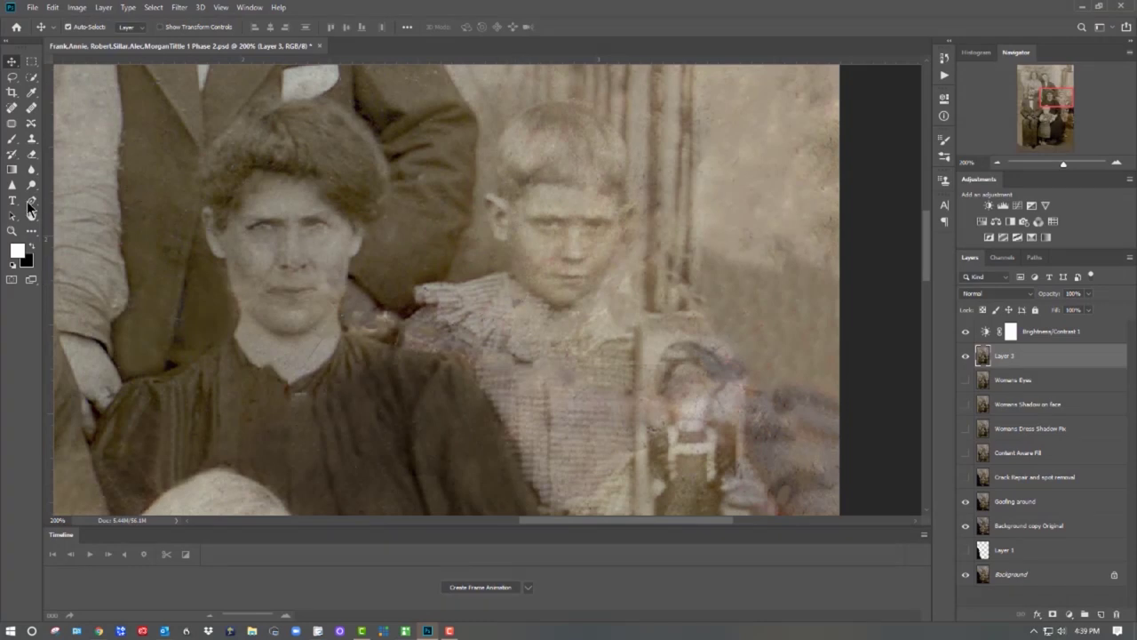
Outline the intact half of the boy's ruffled collar with a Pen path, select it and copy it to a new layer
{"action": "left_click", "coordinate": [29, 204]}
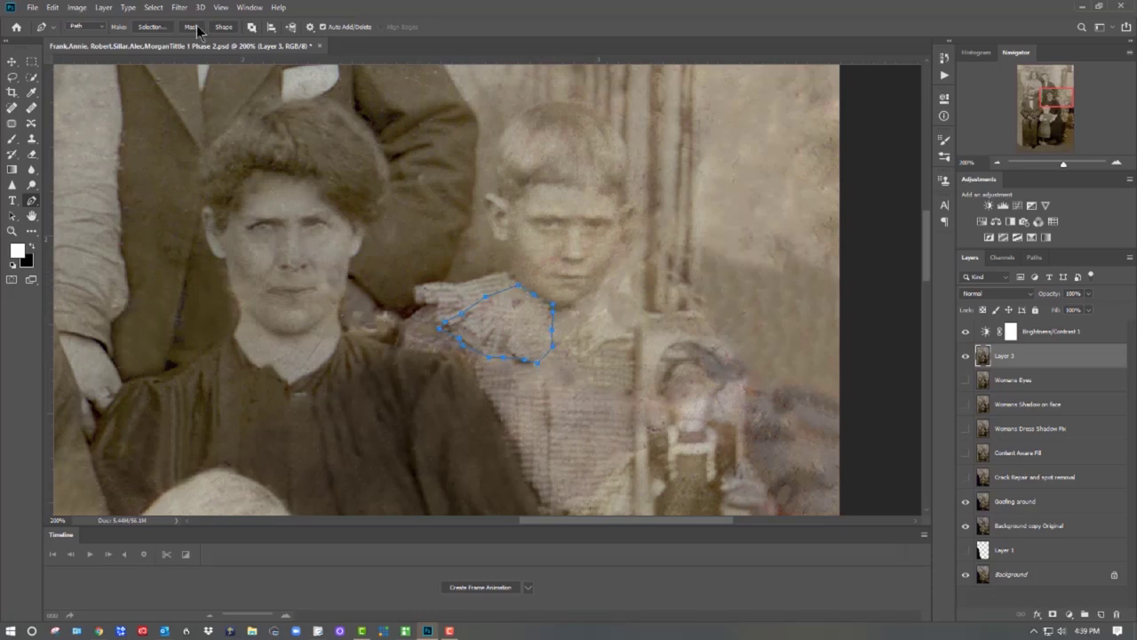
{"action": "left_click", "coordinate": [163, 29]}
{"action": "left_click", "coordinate": [626, 170]}
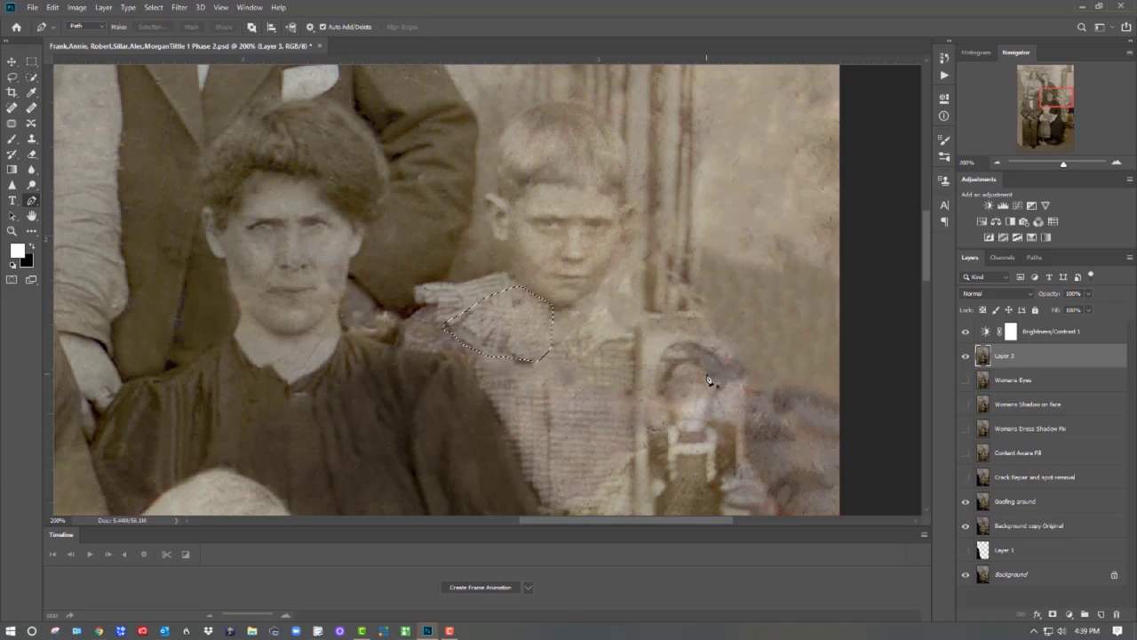
{"action": "key", "text": "ctrl+shift+alt+n"}
Hide every layer except Layer 4 and Layer 3
{"action": "left_click", "coordinate": [965, 380]}
{"action": "left_click", "coordinate": [965, 330]}
{"action": "left_click_drag", "start_coordinate": [966, 526], "coordinate": [960, 616]}
{"action": "left_click", "coordinate": [966, 379]}
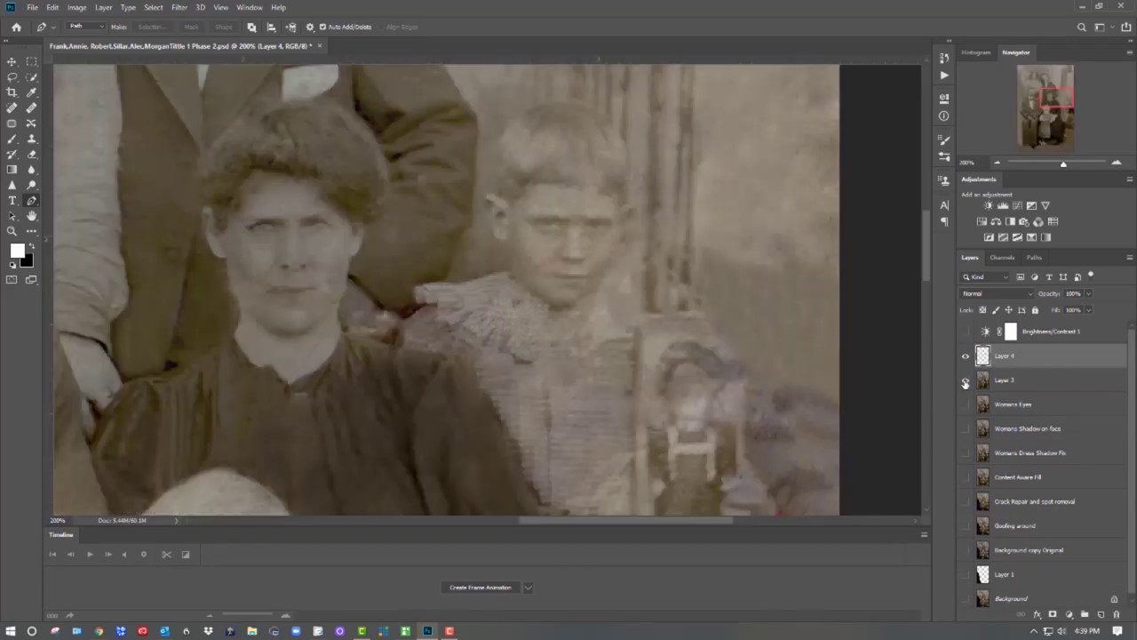
Flip the copied collar piece horizontally and move it over the damaged other half of the boy's collar
{"action": "left_click", "coordinate": [53, 7]}
{"action": "mouse_move", "coordinate": [107, 278]}
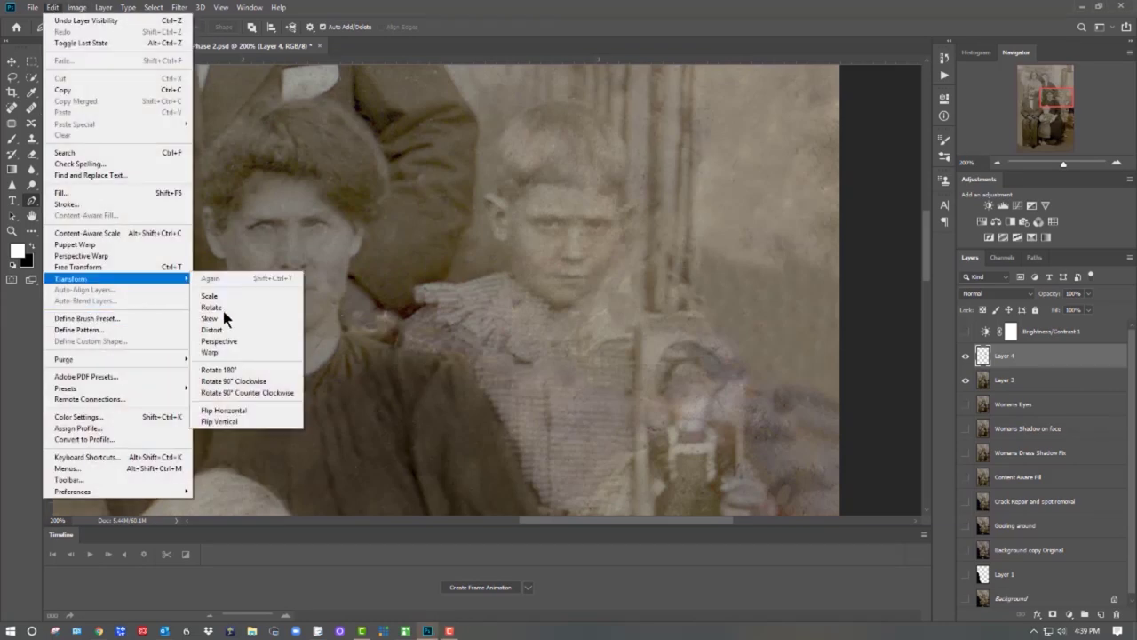
{"action": "left_click", "coordinate": [223, 414]}
{"action": "key", "text": "v"}
{"action": "left_click_drag", "start_coordinate": [544, 345], "coordinate": [636, 337]}
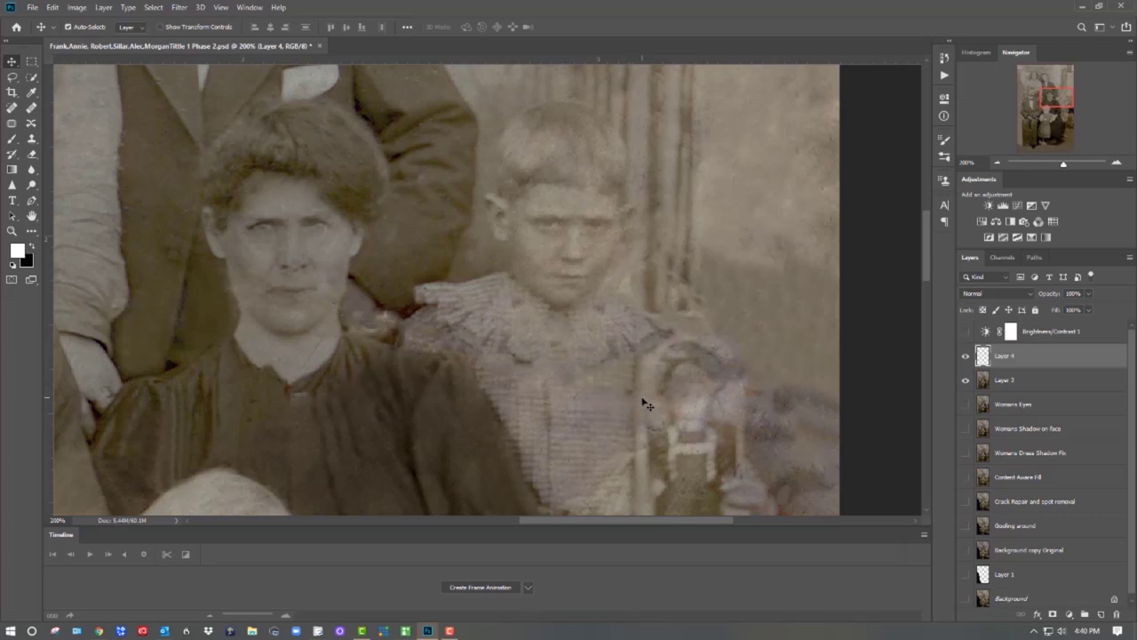
Erase the excess edges of the flipped collar piece and merge its layer with Layer 3
{"action": "left_click", "coordinate": [34, 154]}
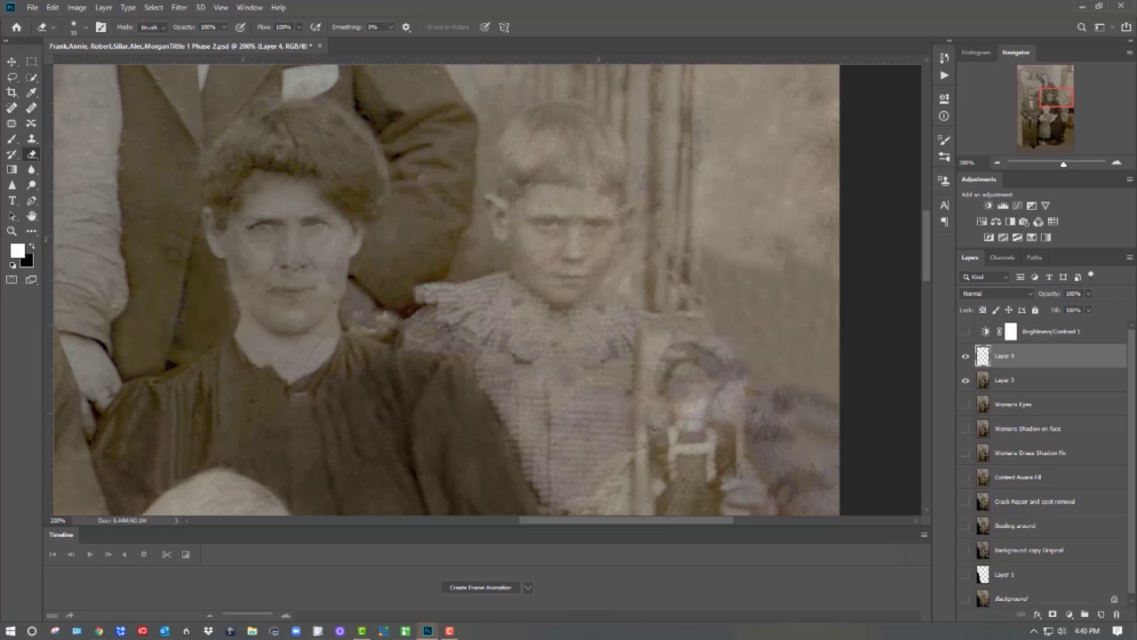
{"action": "left_click", "coordinate": [1010, 380], "text": "shift"}
{"action": "right_click", "coordinate": [1022, 382]}
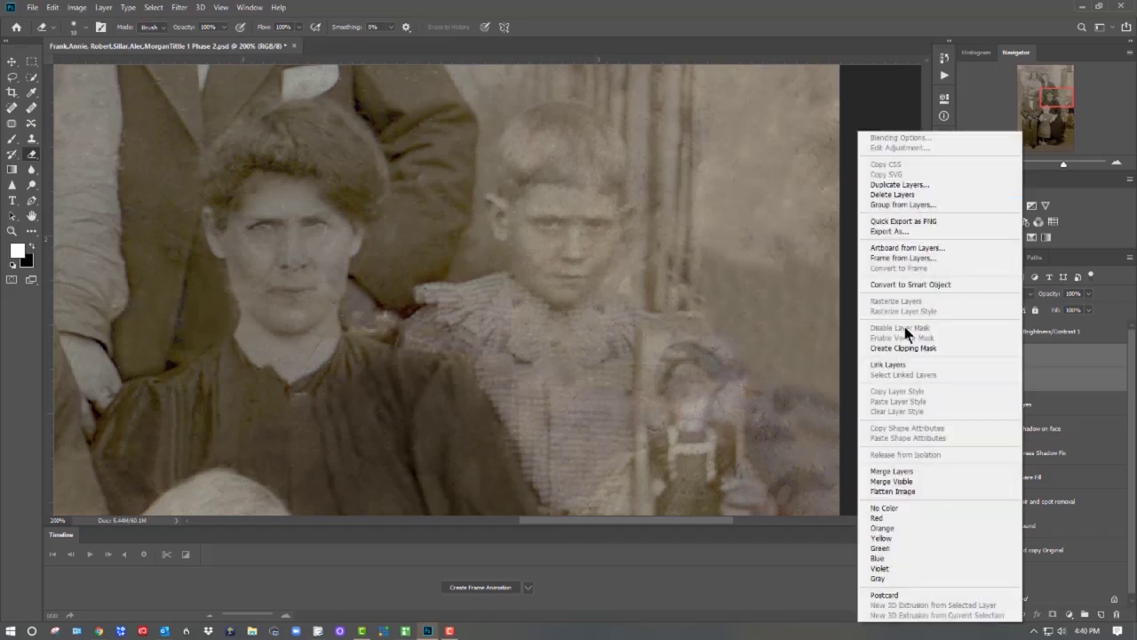
{"action": "left_click", "coordinate": [892, 470]}
Clone shirt fabric over the blotch just below the boy's collar with the Clone Stamp
{"action": "key", "text": "s"}
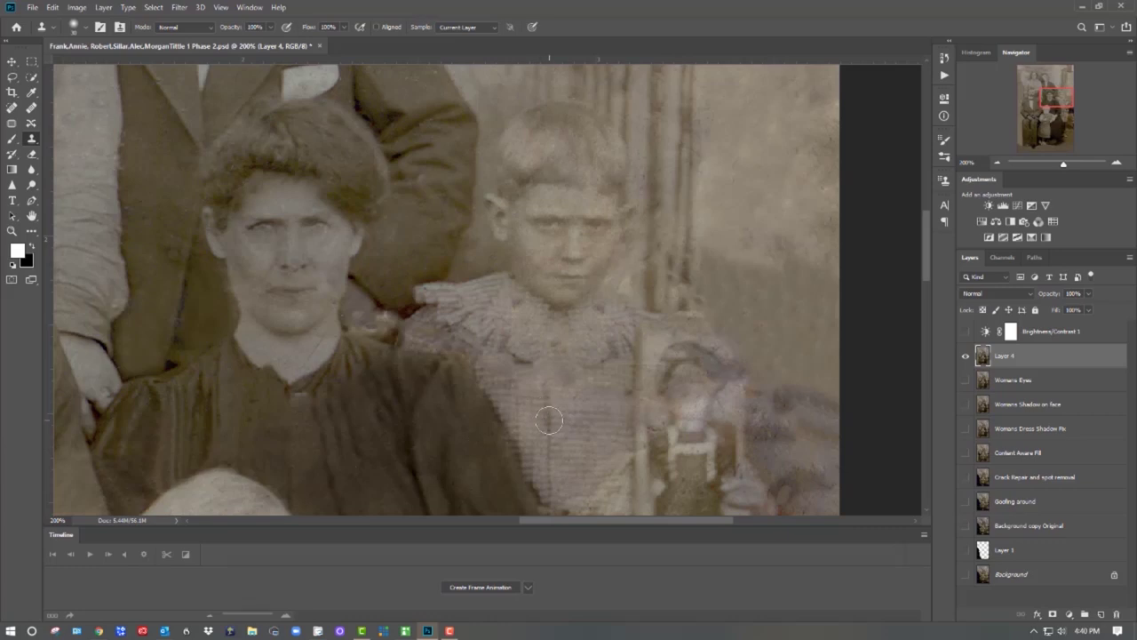
{"action": "left_click", "coordinate": [549, 420], "text": "alt"}
{"action": "left_click", "coordinate": [547, 372]}
Rotate the clone source about 15 degrees to rework the boy's collar, reset the rotation and sample the shirt front
{"action": "left_click", "coordinate": [944, 205]}
{"action": "left_click", "coordinate": [945, 221]}
{"action": "left_click", "coordinate": [946, 161]}
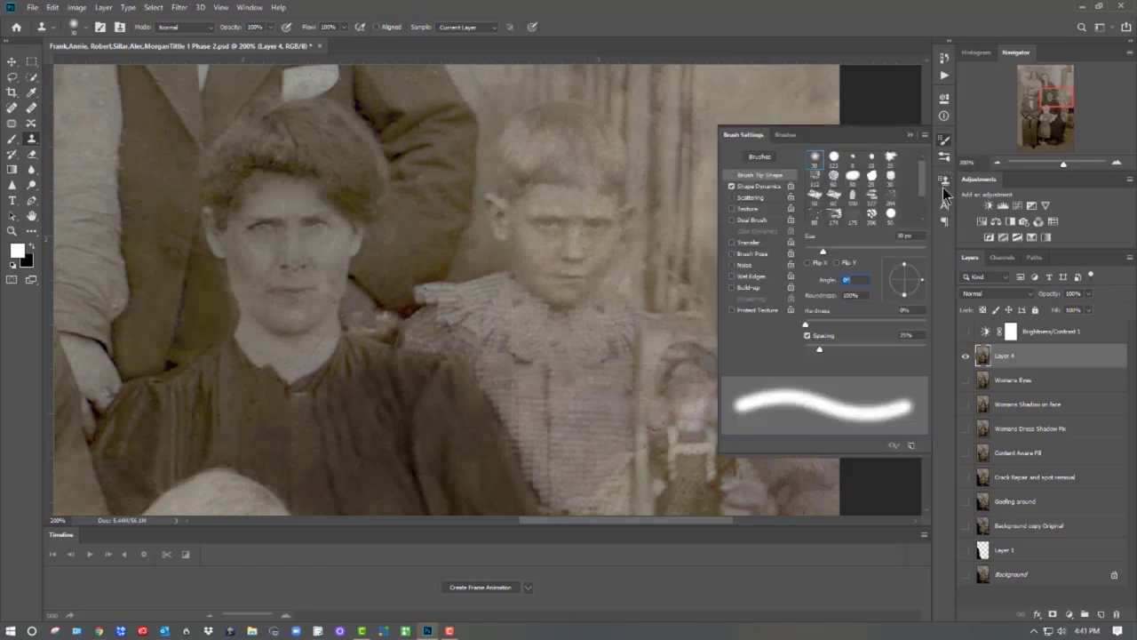
{"action": "left_click", "coordinate": [945, 180]}
{"action": "mouse_move", "coordinate": [870, 265]}
{"action": "left_mouse_down"}
{"action": "mouse_move", "coordinate": [905, 264]}
{"action": "mouse_move", "coordinate": [820, 272]}
{"action": "mouse_move", "coordinate": [753, 301]}
{"action": "left_mouse_up"}
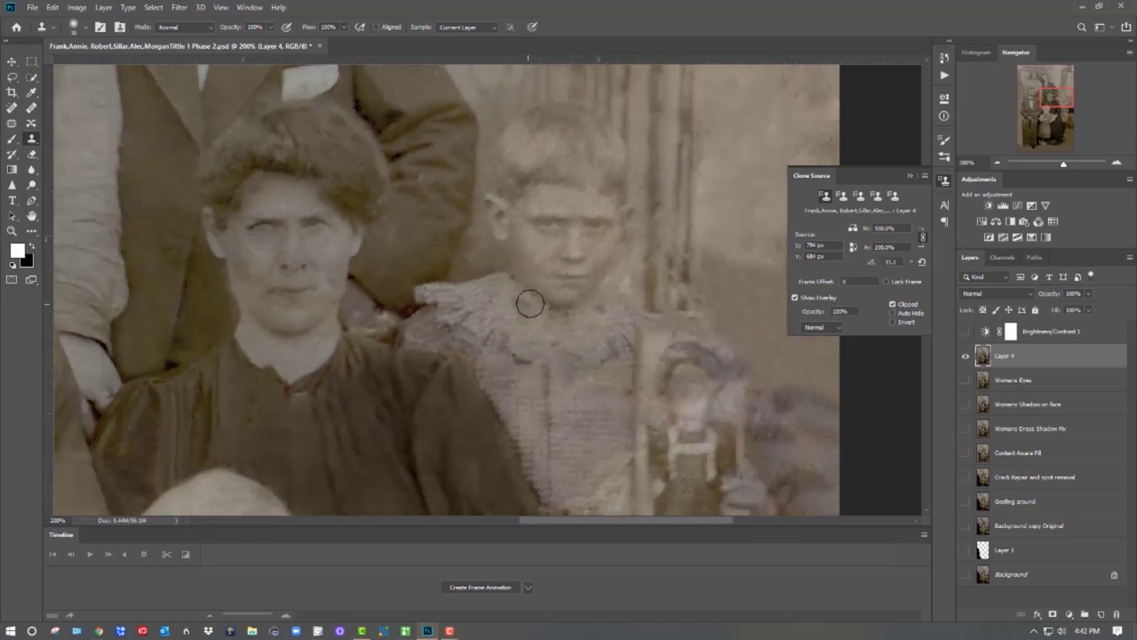
{"action": "left_click", "coordinate": [923, 263]}
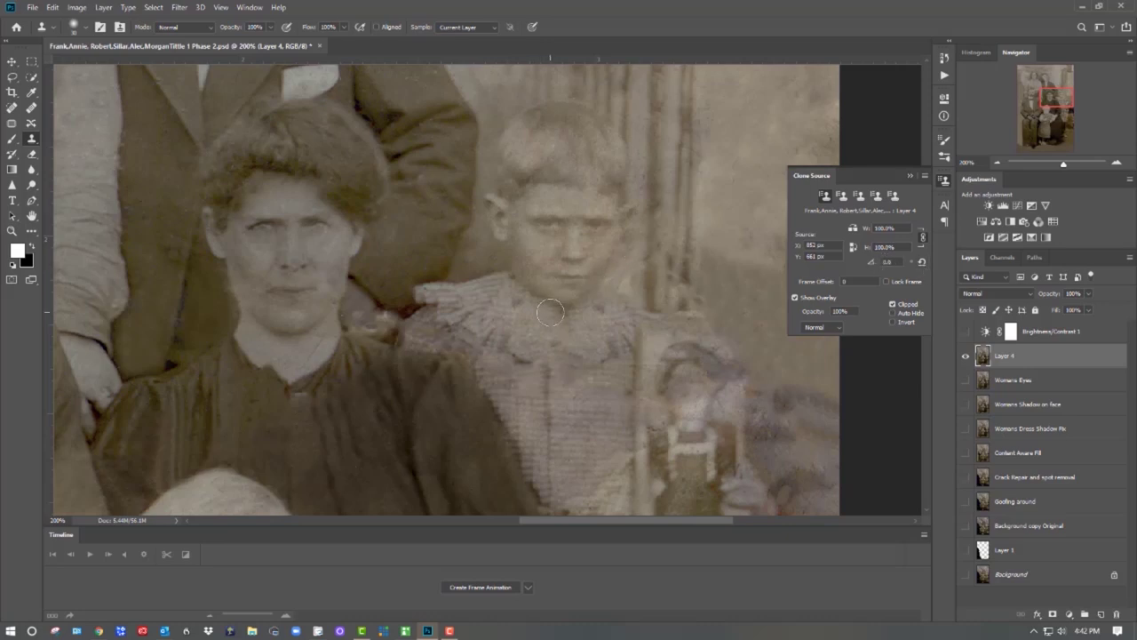
{"action": "left_click", "coordinate": [547, 381], "text": "alt"}
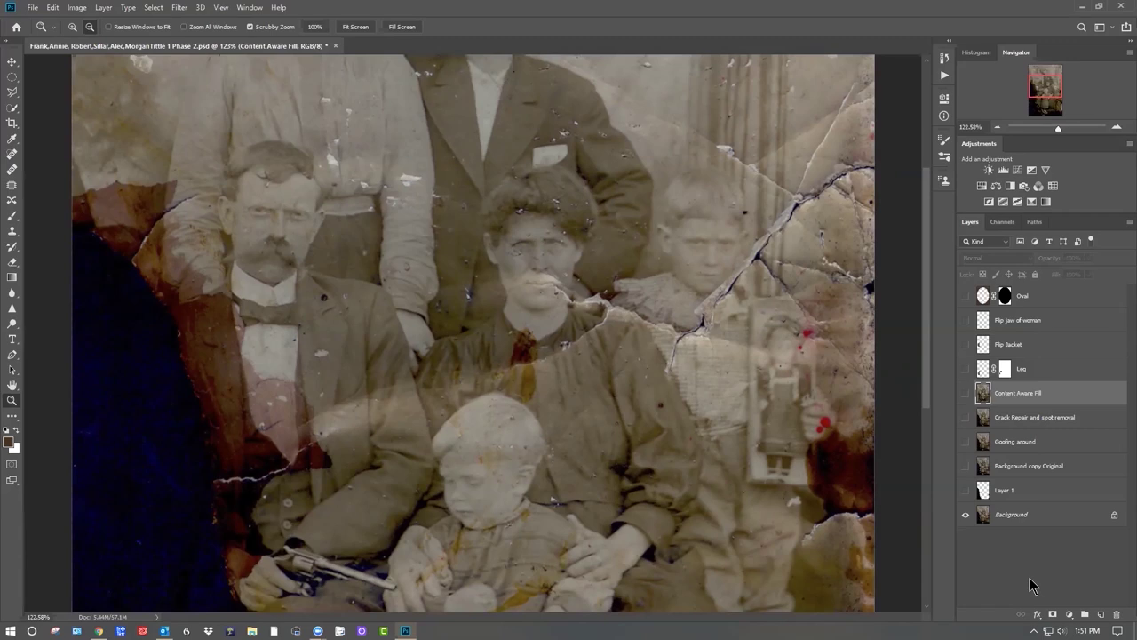
{"action": "left_click_drag", "start_coordinate": [506, 554], "coordinate": [549, 556]}
{"action": "left_click_drag", "start_coordinate": [512, 516], "coordinate": [597, 399]}
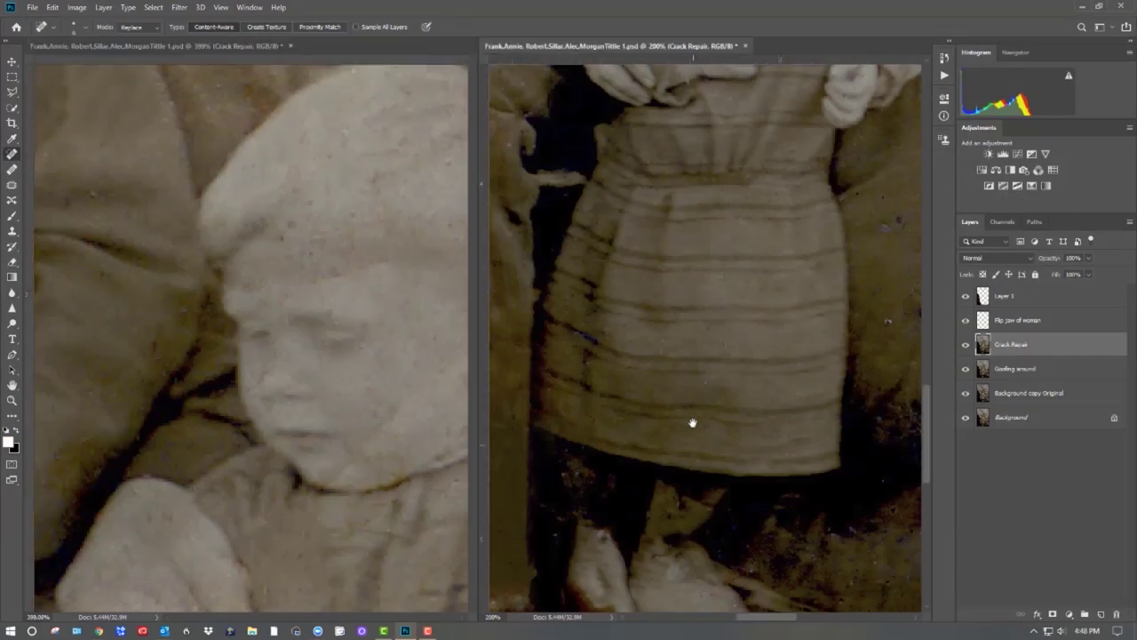
Heal the specks on the toddler's face and hair on the Crack Repair layer with the Spot Healing Brush
{"action": "scroll", "coordinate": [690, 418], "scroll_direction": "up", "scroll_amount": 10}
{"action": "left_click_drag", "start_coordinate": [407, 397], "coordinate": [369, 430]}
{"action": "mouse_move", "coordinate": [435, 462]}
{"action": "left_mouse_down"}
{"action": "mouse_move", "coordinate": [379, 414]}
{"action": "mouse_move", "coordinate": [343, 410]}
{"action": "left_mouse_up"}
{"action": "left_click_drag", "start_coordinate": [238, 429], "coordinate": [255, 417]}
{"action": "left_click", "coordinate": [343, 382]}
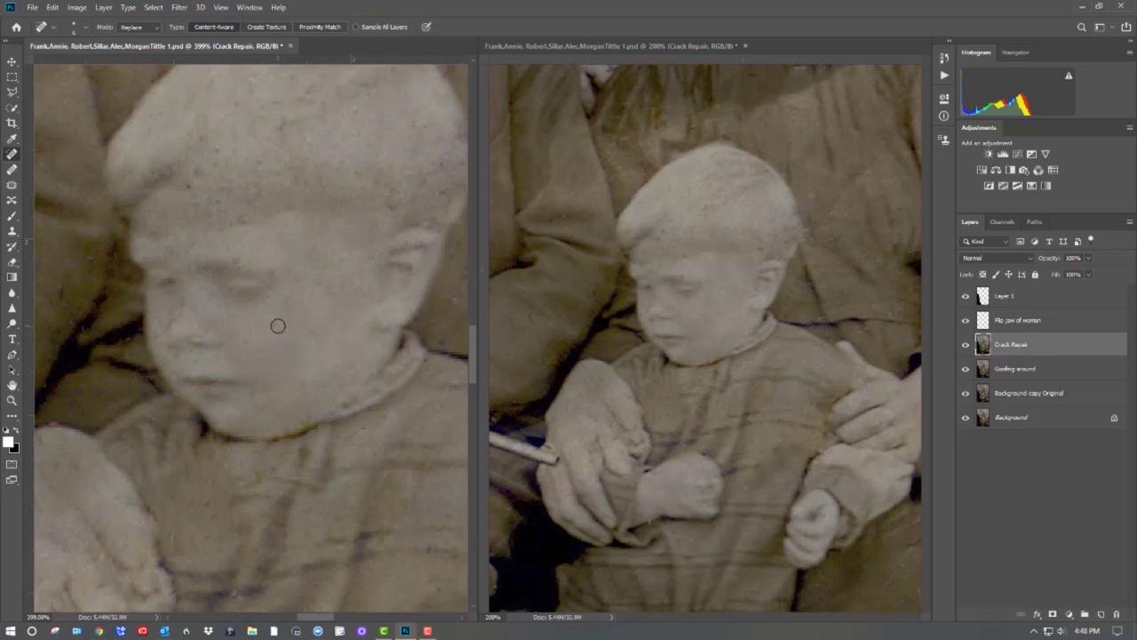
{"action": "left_click", "coordinate": [439, 194]}
{"action": "left_click", "coordinate": [391, 208]}
{"action": "left_click_drag", "start_coordinate": [437, 177], "coordinate": [357, 346]}
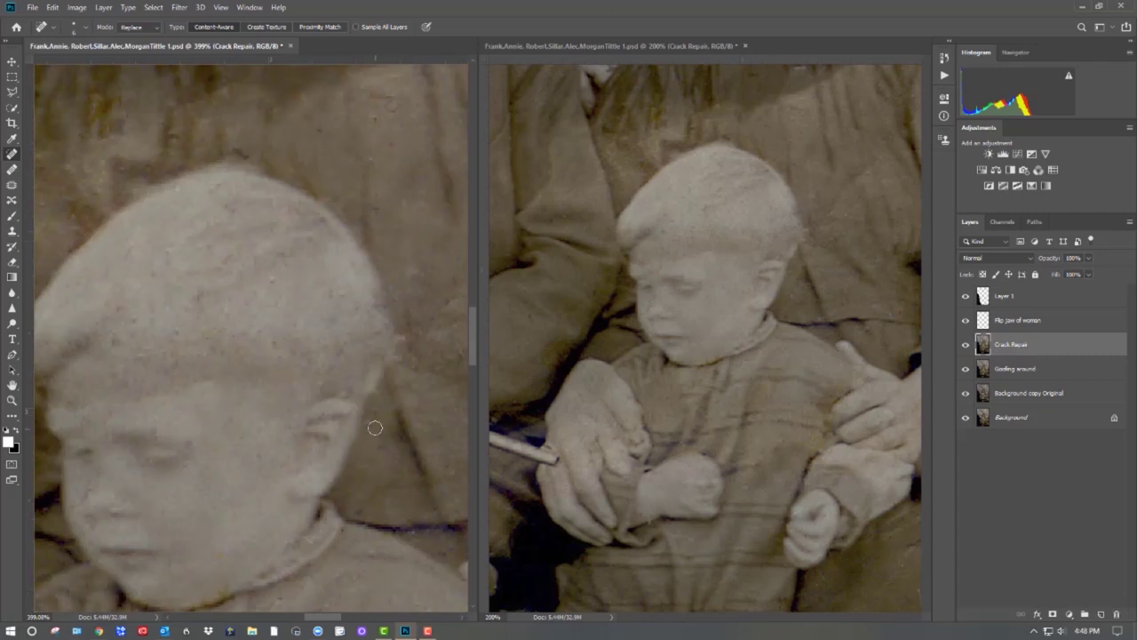
{"action": "left_click_drag", "start_coordinate": [173, 315], "coordinate": [303, 498]}
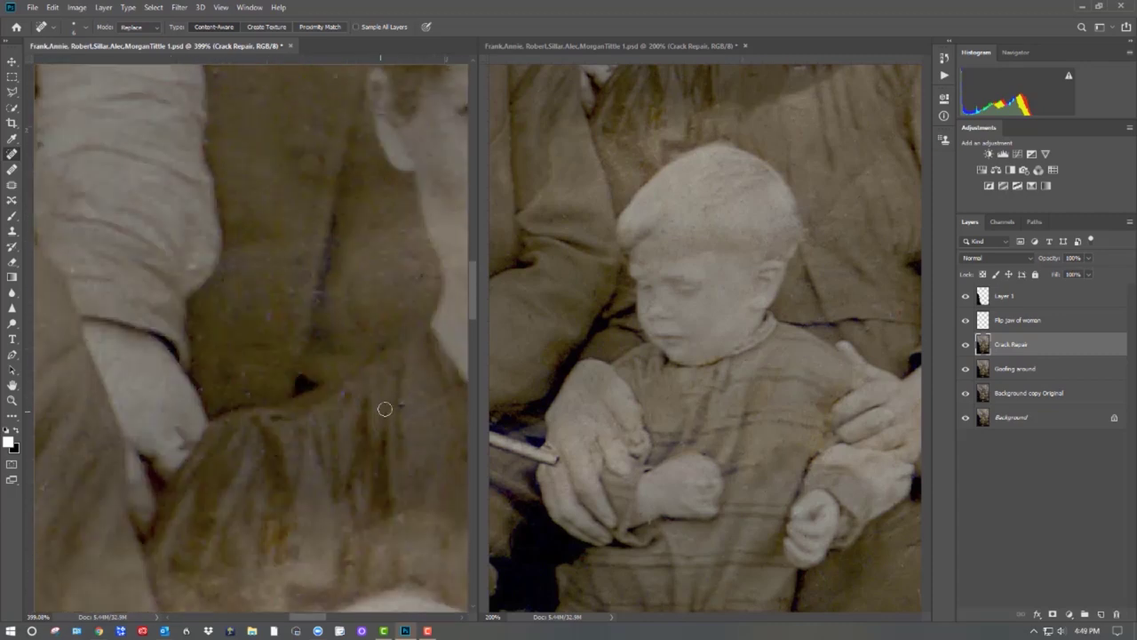
Heal the white specks and marks on the woman's dress bodice just below her collar with the Spot Healing Brush
{"action": "left_click_drag", "start_coordinate": [433, 320], "coordinate": [221, 352]}
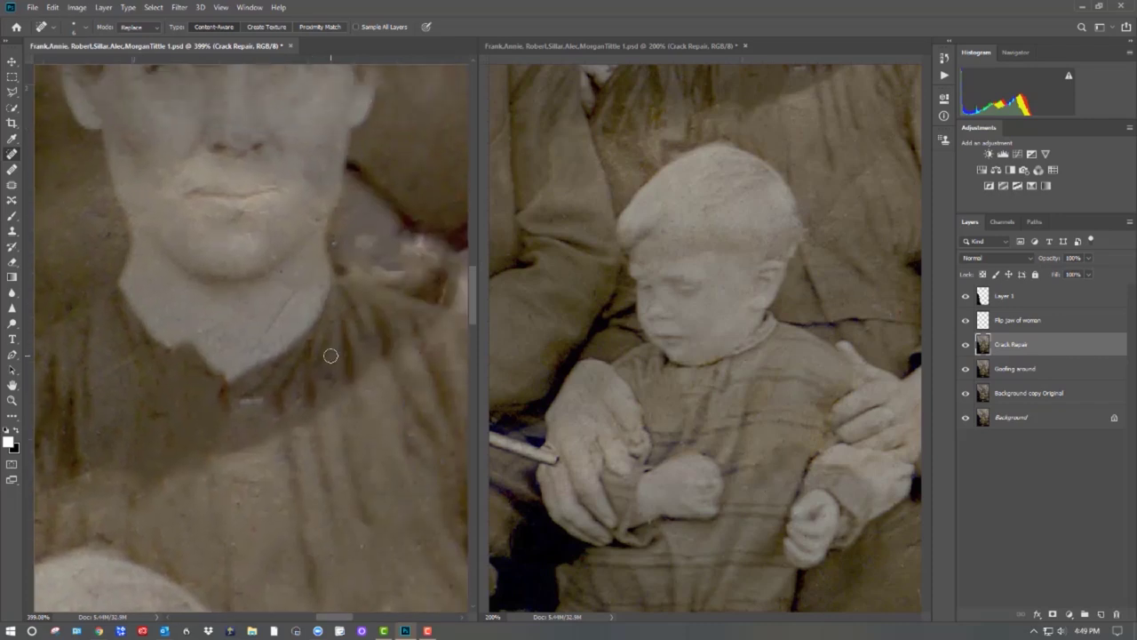
{"action": "mouse_move", "coordinate": [406, 347]}
{"action": "left_mouse_down"}
{"action": "mouse_move", "coordinate": [291, 429]}
{"action": "mouse_move", "coordinate": [167, 487]}
{"action": "left_mouse_up"}
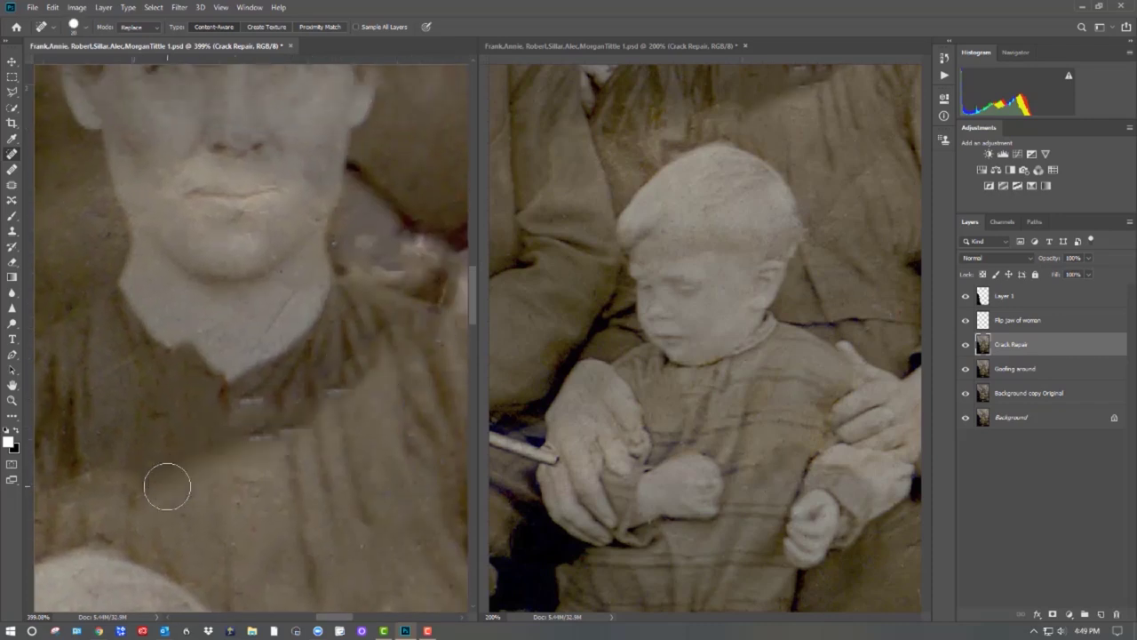
{"action": "left_click_drag", "start_coordinate": [353, 397], "coordinate": [334, 454]}
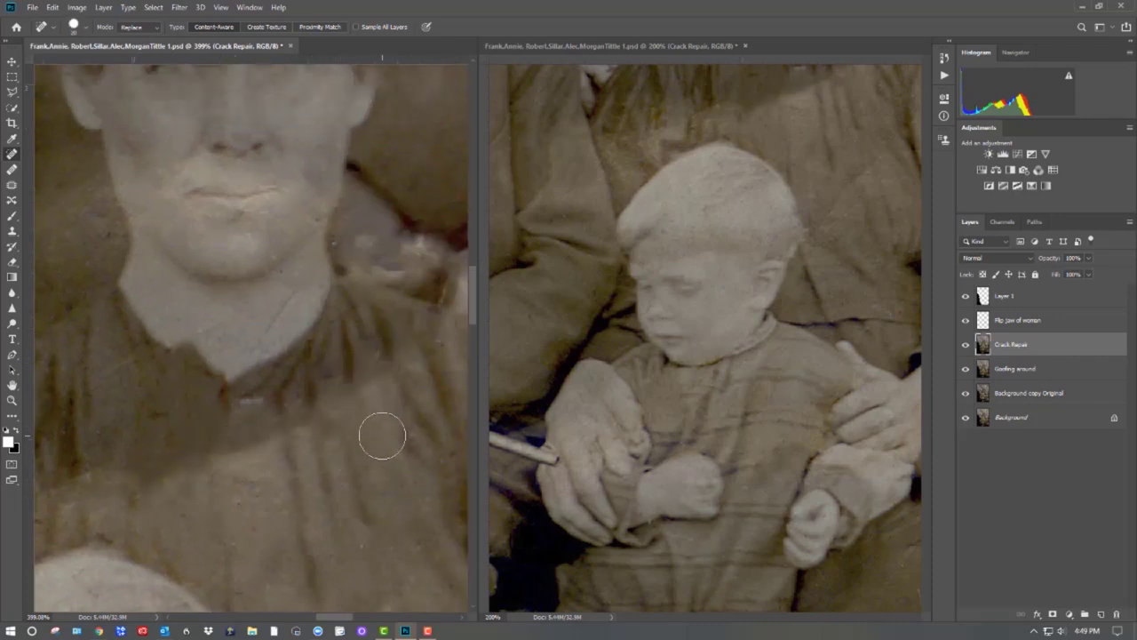
{"action": "left_click", "coordinate": [855, 275]}
{"action": "left_click_drag", "start_coordinate": [873, 156], "coordinate": [886, 155]}
{"action": "left_click", "coordinate": [365, 503]}
{"action": "left_click_drag", "start_coordinate": [349, 435], "coordinate": [320, 222]}
{"action": "left_click_drag", "start_coordinate": [329, 357], "coordinate": [337, 399]}
{"action": "left_click_drag", "start_coordinate": [302, 271], "coordinate": [354, 426]}
{"action": "mouse_move", "coordinate": [136, 324]}
{"action": "left_mouse_down"}
{"action": "mouse_move", "coordinate": [269, 400]}
{"action": "mouse_move", "coordinate": [291, 397]}
{"action": "mouse_move", "coordinate": [209, 415]}
{"action": "left_mouse_up"}
Reduce the healing brush size and heal the blemishes across the woman's bodice between her collar and the toddler's head
{"action": "key", "text": "bracketleft"}
{"action": "key", "text": "bracketleft"}
{"action": "left_click_drag", "start_coordinate": [288, 292], "coordinate": [255, 308]}
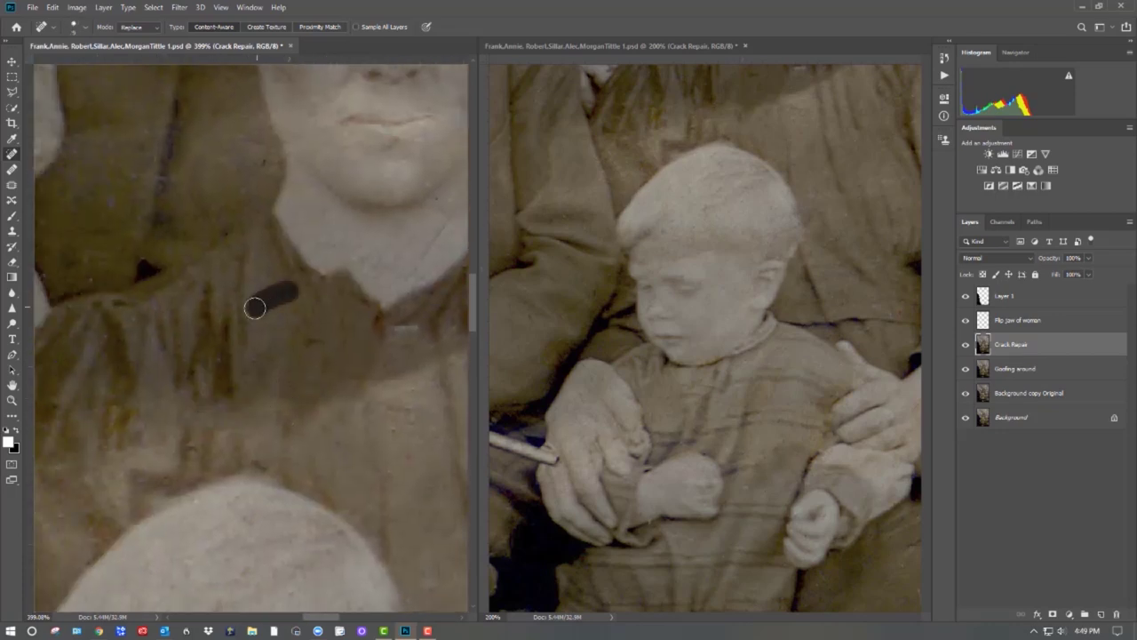
{"action": "left_click_drag", "start_coordinate": [197, 431], "coordinate": [364, 412]}
{"action": "left_click_drag", "start_coordinate": [289, 385], "coordinate": [168, 414]}
{"action": "left_click_drag", "start_coordinate": [187, 456], "coordinate": [286, 437]}
{"action": "left_click_drag", "start_coordinate": [314, 386], "coordinate": [378, 365]}
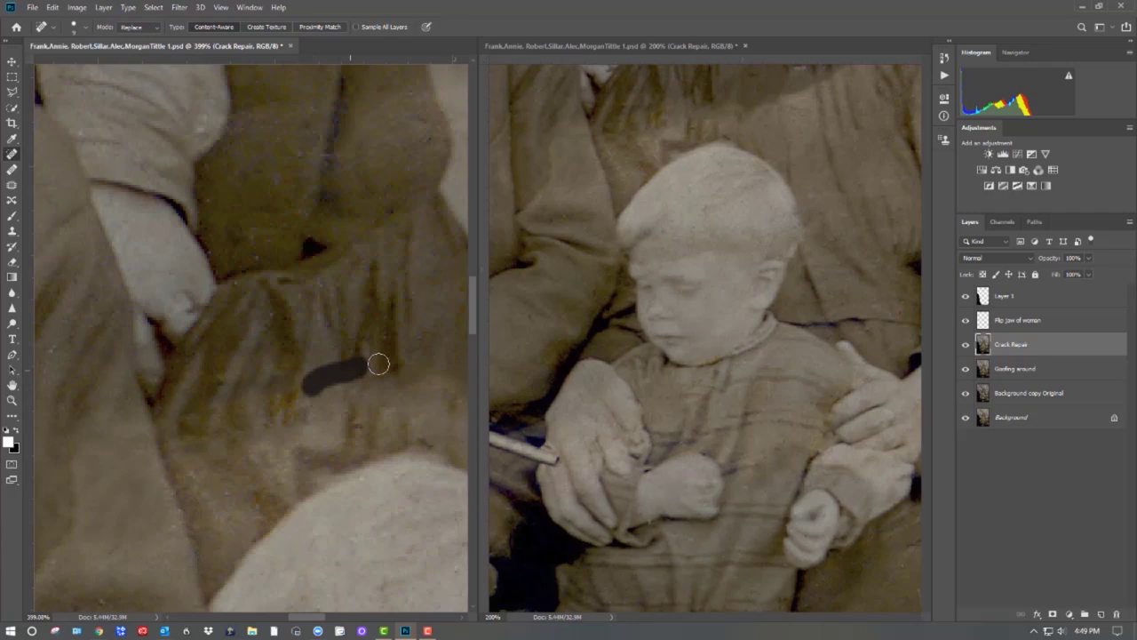
Fit the whole portrait in view and toggle the Crack Repair layer's visibility to compare before and after
{"action": "key", "text": "z"}
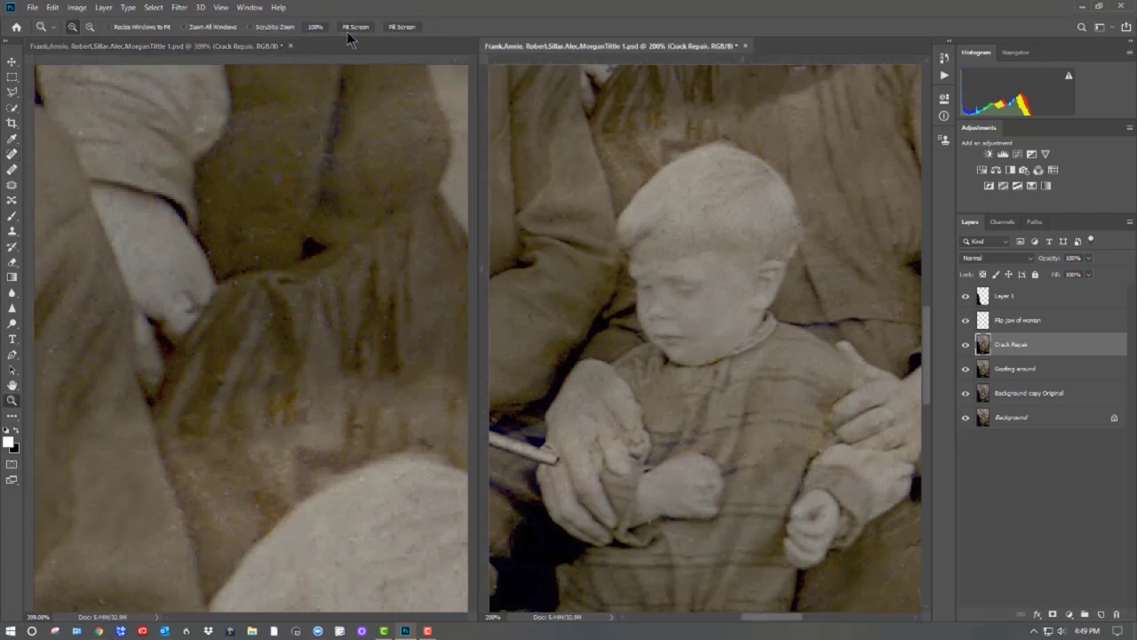
{"action": "left_click", "coordinate": [355, 27]}
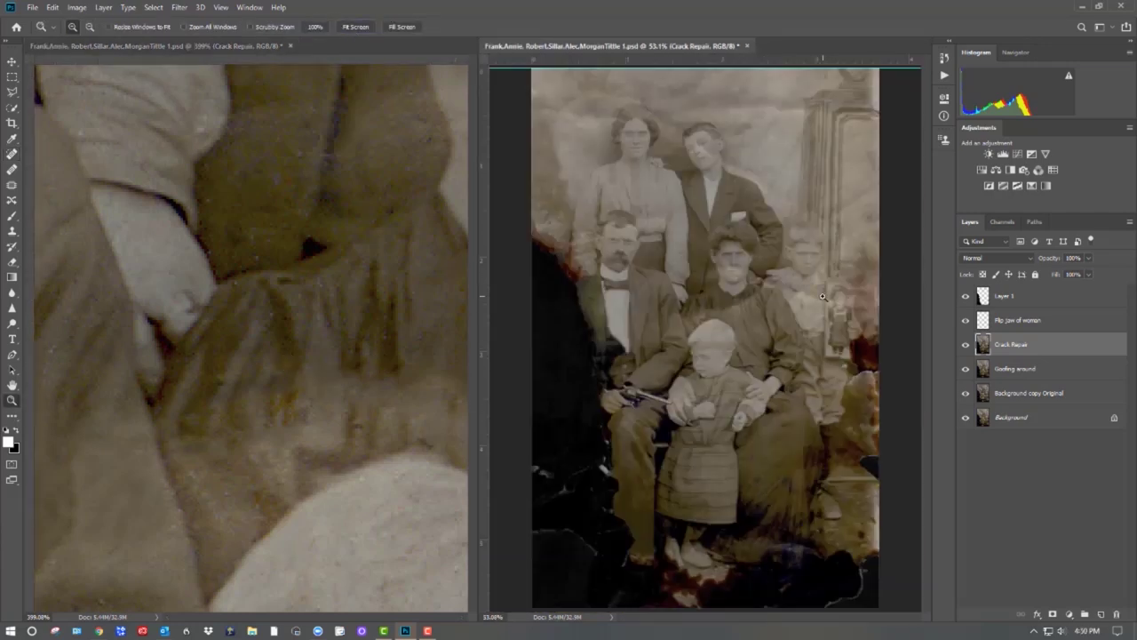
{"action": "left_click", "coordinate": [966, 345]}
{"action": "left_click", "coordinate": [966, 344]}
{"action": "left_click", "coordinate": [965, 345]}
{"action": "left_click", "coordinate": [966, 345]}
{"action": "left_click", "coordinate": [966, 345]}
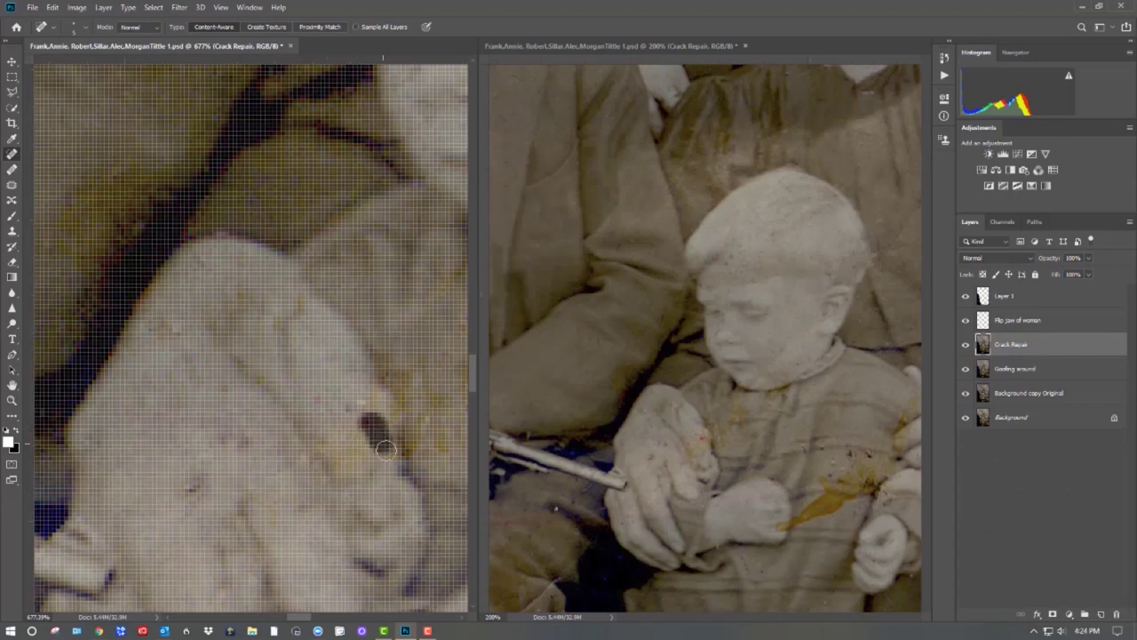
Heal the reddish-orange stain and dark specks on the adult hand resting against the toddler's arm beside the revolver
{"action": "mouse_move", "coordinate": [343, 477]}
{"action": "left_mouse_down"}
{"action": "mouse_move", "coordinate": [316, 416]}
{"action": "mouse_move", "coordinate": [364, 428]}
{"action": "left_mouse_up"}
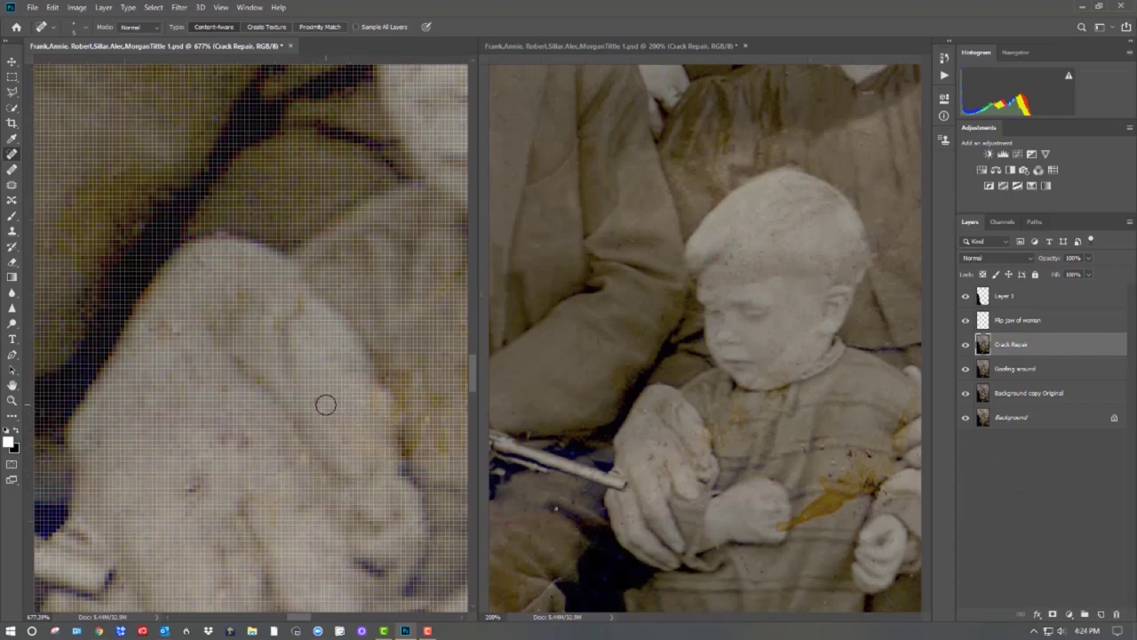
{"action": "left_click", "coordinate": [199, 487]}
{"action": "left_click", "coordinate": [223, 443]}
{"action": "left_click_drag", "start_coordinate": [182, 334], "coordinate": [148, 318]}
{"action": "mouse_move", "coordinate": [242, 295]}
{"action": "left_mouse_down"}
{"action": "mouse_move", "coordinate": [223, 326]}
{"action": "mouse_move", "coordinate": [248, 381]}
{"action": "left_mouse_up"}
{"action": "mouse_move", "coordinate": [300, 307]}
{"action": "left_mouse_down"}
{"action": "mouse_move", "coordinate": [281, 344]}
{"action": "mouse_move", "coordinate": [282, 376]}
{"action": "left_mouse_up"}
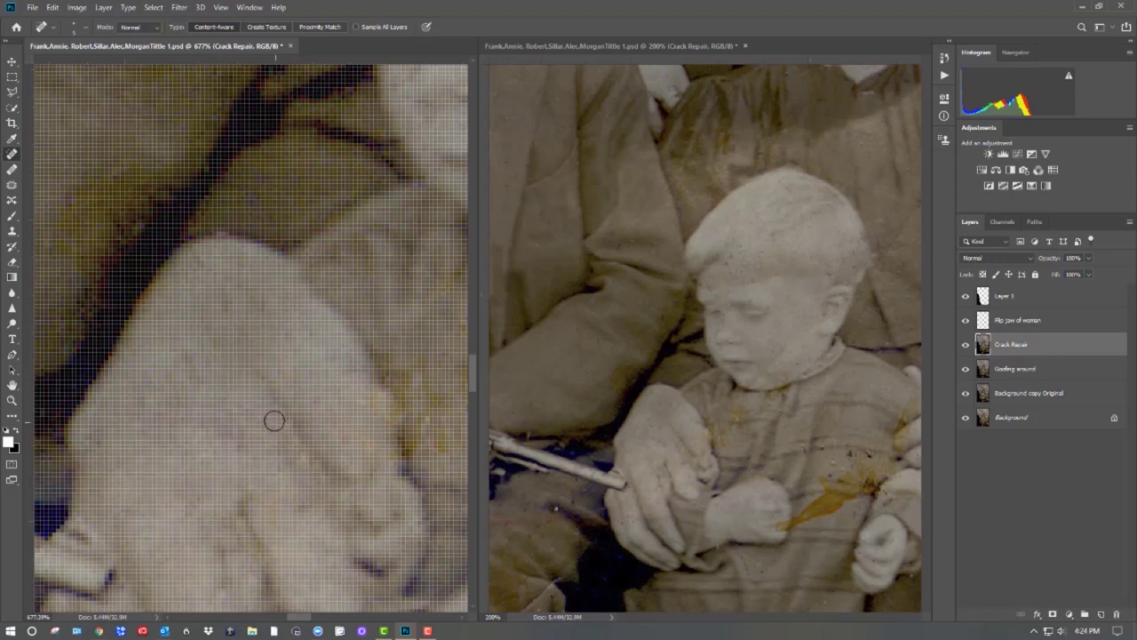
Heal the remaining fine specks across the back and outer edges of that hand and the adjoining sleeve
{"action": "mouse_move", "coordinate": [326, 450]}
{"action": "left_mouse_down"}
{"action": "mouse_move", "coordinate": [284, 329]}
{"action": "mouse_move", "coordinate": [100, 382]}
{"action": "left_mouse_up"}
{"action": "mouse_move", "coordinate": [171, 385]}
{"action": "left_mouse_down"}
{"action": "mouse_move", "coordinate": [164, 309]}
{"action": "mouse_move", "coordinate": [140, 278]}
{"action": "left_mouse_up"}
{"action": "mouse_move", "coordinate": [134, 317]}
{"action": "left_mouse_down"}
{"action": "mouse_move", "coordinate": [143, 349]}
{"action": "mouse_move", "coordinate": [119, 370]}
{"action": "left_mouse_up"}
{"action": "mouse_move", "coordinate": [209, 391]}
{"action": "left_mouse_down"}
{"action": "mouse_move", "coordinate": [197, 374]}
{"action": "mouse_move", "coordinate": [201, 321]}
{"action": "mouse_move", "coordinate": [176, 298]}
{"action": "mouse_move", "coordinate": [231, 345]}
{"action": "left_mouse_up"}
{"action": "mouse_move", "coordinate": [252, 247]}
{"action": "left_mouse_down"}
{"action": "mouse_move", "coordinate": [259, 289]}
{"action": "mouse_move", "coordinate": [283, 290]}
{"action": "mouse_move", "coordinate": [285, 277]}
{"action": "mouse_move", "coordinate": [266, 321]}
{"action": "mouse_move", "coordinate": [284, 347]}
{"action": "mouse_move", "coordinate": [310, 350]}
{"action": "left_mouse_up"}
{"action": "mouse_move", "coordinate": [435, 174]}
{"action": "left_mouse_down"}
{"action": "mouse_move", "coordinate": [351, 222]}
{"action": "mouse_move", "coordinate": [342, 240]}
{"action": "left_mouse_up"}
{"action": "mouse_move", "coordinate": [253, 225]}
{"action": "left_mouse_down"}
{"action": "mouse_move", "coordinate": [231, 254]}
{"action": "mouse_move", "coordinate": [239, 311]}
{"action": "left_mouse_up"}
Heal the toddler's fist and the orange stain running from it across the dress
{"action": "mouse_move", "coordinate": [199, 450]}
{"action": "left_mouse_down"}
{"action": "mouse_move", "coordinate": [424, 368]}
{"action": "mouse_move", "coordinate": [469, 330]}
{"action": "left_mouse_up"}
{"action": "left_click_drag", "start_coordinate": [153, 504], "coordinate": [149, 494]}
{"action": "mouse_move", "coordinate": [329, 539]}
{"action": "left_mouse_down"}
{"action": "mouse_move", "coordinate": [38, 391]}
{"action": "mouse_move", "coordinate": [11, 355]}
{"action": "left_mouse_up"}
{"action": "left_click_drag", "start_coordinate": [153, 271], "coordinate": [293, 256]}
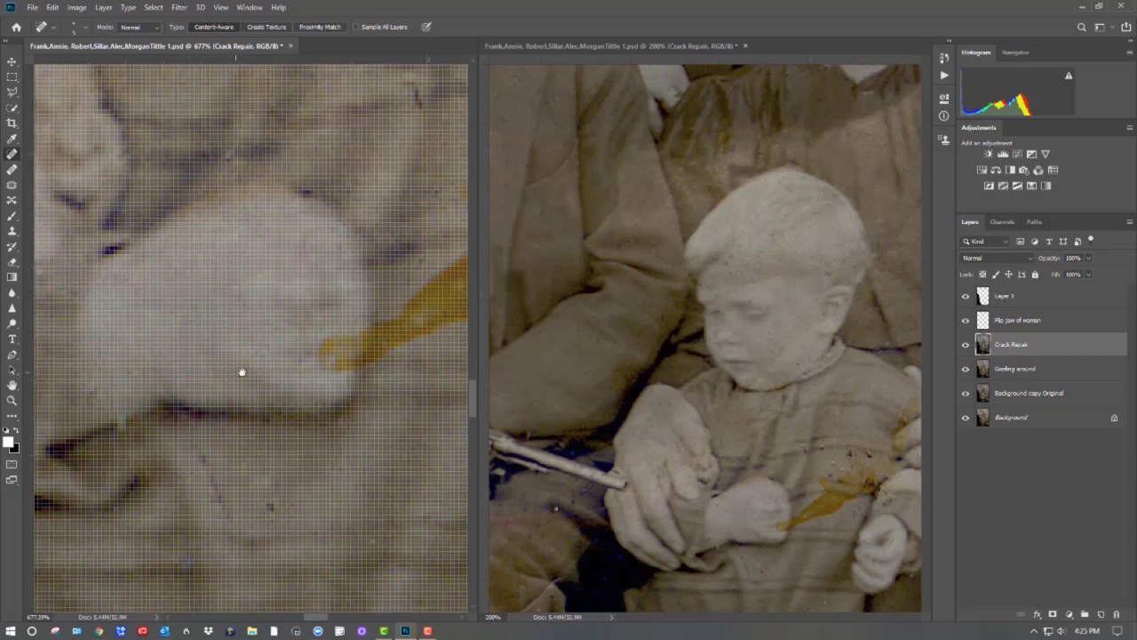
{"action": "left_click_drag", "start_coordinate": [241, 371], "coordinate": [157, 373]}
{"action": "mouse_move", "coordinate": [267, 341]}
{"action": "left_mouse_down"}
{"action": "mouse_move", "coordinate": [243, 361]}
{"action": "mouse_move", "coordinate": [348, 295]}
{"action": "mouse_move", "coordinate": [430, 292]}
{"action": "mouse_move", "coordinate": [386, 188]}
{"action": "left_mouse_up"}
{"action": "scroll", "coordinate": [343, 343], "scroll_direction": "right", "scroll_amount": 3}
{"action": "mouse_move", "coordinate": [186, 355]}
{"action": "left_mouse_down"}
{"action": "mouse_move", "coordinate": [234, 329]}
{"action": "mouse_move", "coordinate": [271, 336]}
{"action": "left_mouse_up"}
Heal the dark specks scattered over the front of the toddler's dress
{"action": "left_click", "coordinate": [178, 281]}
{"action": "left_click", "coordinate": [216, 257]}
{"action": "left_click", "coordinate": [188, 234]}
{"action": "left_click", "coordinate": [174, 274]}
{"action": "left_click_drag", "start_coordinate": [190, 155], "coordinate": [191, 183]}
{"action": "left_click", "coordinate": [154, 188]}
{"action": "left_click", "coordinate": [94, 193]}
{"action": "left_click", "coordinate": [247, 208]}
{"action": "left_click_drag", "start_coordinate": [285, 203], "coordinate": [312, 219]}
{"action": "left_click", "coordinate": [263, 216]}
{"action": "mouse_move", "coordinate": [296, 281]}
{"action": "left_mouse_down"}
{"action": "mouse_move", "coordinate": [307, 313]}
{"action": "mouse_move", "coordinate": [318, 279]}
{"action": "left_mouse_up"}
Heal the yellow discoloration on the toddler's dress next to the cuff
{"action": "mouse_move", "coordinate": [320, 331]}
{"action": "left_mouse_down"}
{"action": "mouse_move", "coordinate": [258, 412]}
{"action": "mouse_move", "coordinate": [246, 331]}
{"action": "mouse_move", "coordinate": [214, 279]}
{"action": "left_mouse_up"}
{"action": "left_click", "coordinate": [197, 396]}
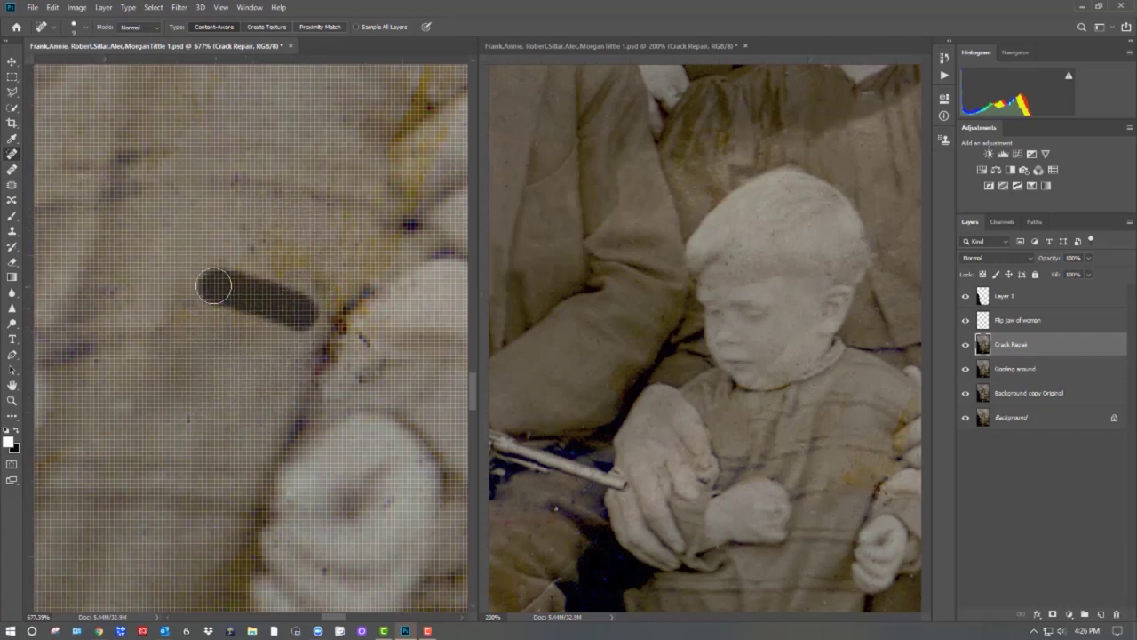
{"action": "mouse_move", "coordinate": [281, 267]}
{"action": "left_mouse_down"}
{"action": "mouse_move", "coordinate": [275, 236]}
{"action": "mouse_move", "coordinate": [249, 229]}
{"action": "left_mouse_up"}
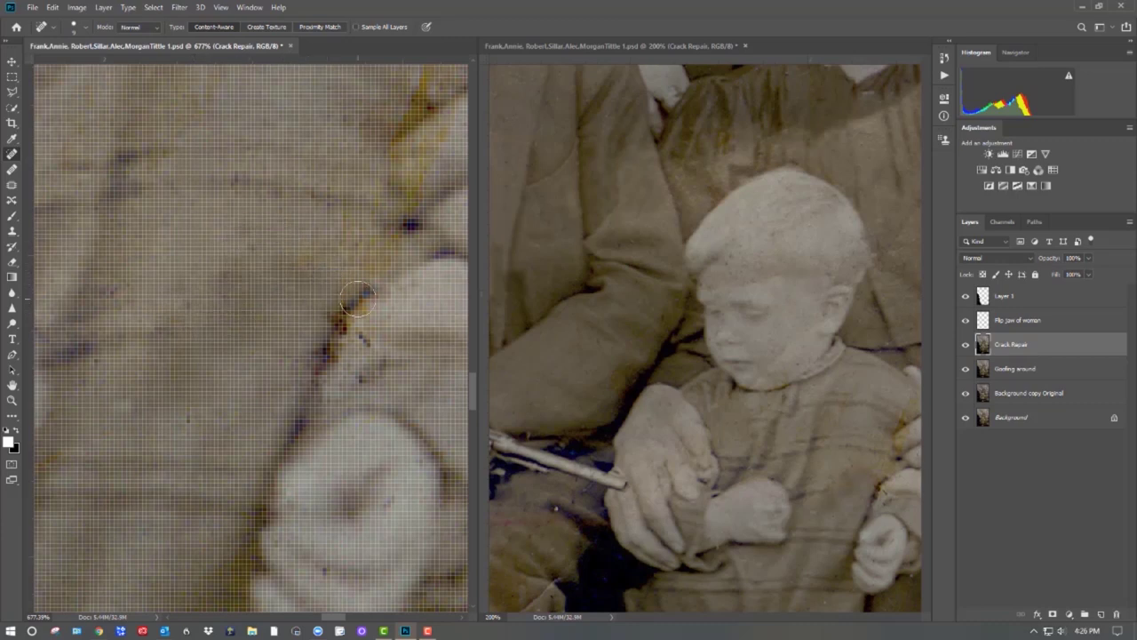
Try to heal the brown-stained dark edge of the toddler's cuff, then undo both strokes
{"action": "mouse_move", "coordinate": [366, 290]}
{"action": "left_mouse_down"}
{"action": "mouse_move", "coordinate": [319, 325]}
{"action": "mouse_move", "coordinate": [318, 387]}
{"action": "left_mouse_up"}
{"action": "left_click_drag", "start_coordinate": [373, 355], "coordinate": [346, 393]}
{"action": "key", "text": "ctrl+z"}
{"action": "key", "text": "ctrl+z"}
Reduce the healing brush size and heal the stained edge and specks of the toddler's cuff in small touches
{"action": "left_click_drag", "start_coordinate": [334, 242], "coordinate": [258, 377]}
{"action": "key", "text": "bracketleft"}
{"action": "key", "text": "bracketleft"}
{"action": "key", "text": "bracketleft"}
{"action": "mouse_move", "coordinate": [266, 459]}
{"action": "left_mouse_down"}
{"action": "mouse_move", "coordinate": [258, 496]}
{"action": "mouse_move", "coordinate": [237, 509]}
{"action": "left_mouse_up"}
{"action": "left_click", "coordinate": [250, 447]}
{"action": "left_click", "coordinate": [322, 371]}
{"action": "left_click", "coordinate": [294, 397]}
{"action": "left_click", "coordinate": [228, 387]}
{"action": "left_click", "coordinate": [333, 356]}
Heal the yellow stains on the toddler's dress beside the woman's fingertips
{"action": "left_click_drag", "start_coordinate": [344, 336], "coordinate": [366, 256]}
{"action": "mouse_move", "coordinate": [331, 316]}
{"action": "left_mouse_down"}
{"action": "mouse_move", "coordinate": [355, 235]}
{"action": "mouse_move", "coordinate": [318, 271]}
{"action": "left_mouse_up"}
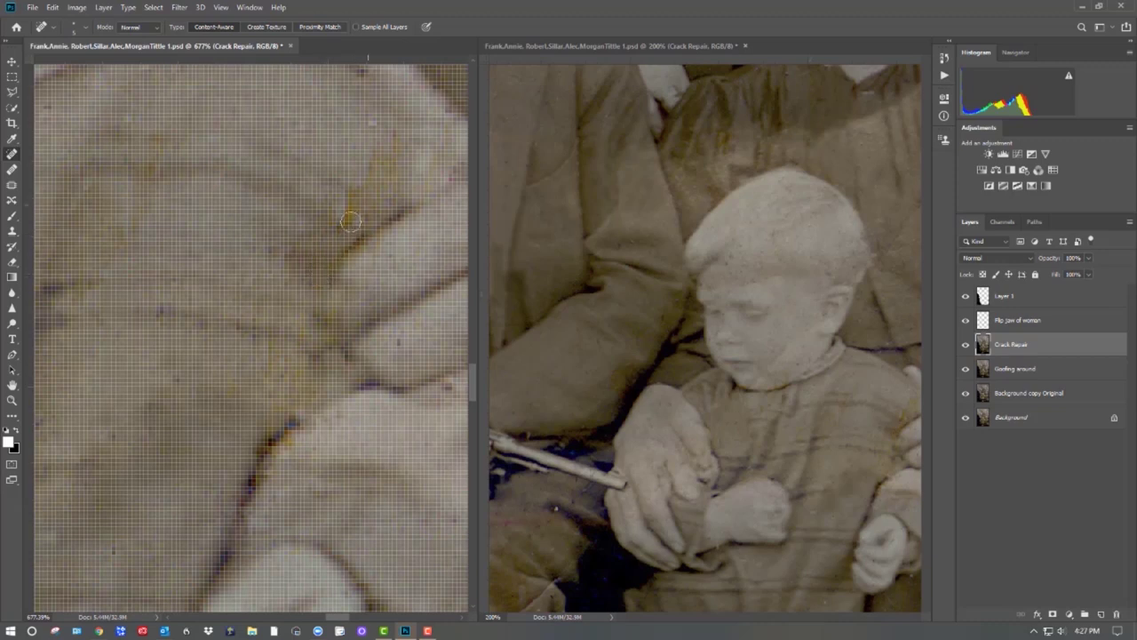
{"action": "left_click_drag", "start_coordinate": [348, 196], "coordinate": [342, 206]}
{"action": "left_click_drag", "start_coordinate": [381, 160], "coordinate": [360, 180]}
{"action": "left_click", "coordinate": [761, 446]}
{"action": "left_click_drag", "start_coordinate": [780, 453], "coordinate": [597, 429]}
{"action": "left_click_drag", "start_coordinate": [673, 454], "coordinate": [709, 384]}
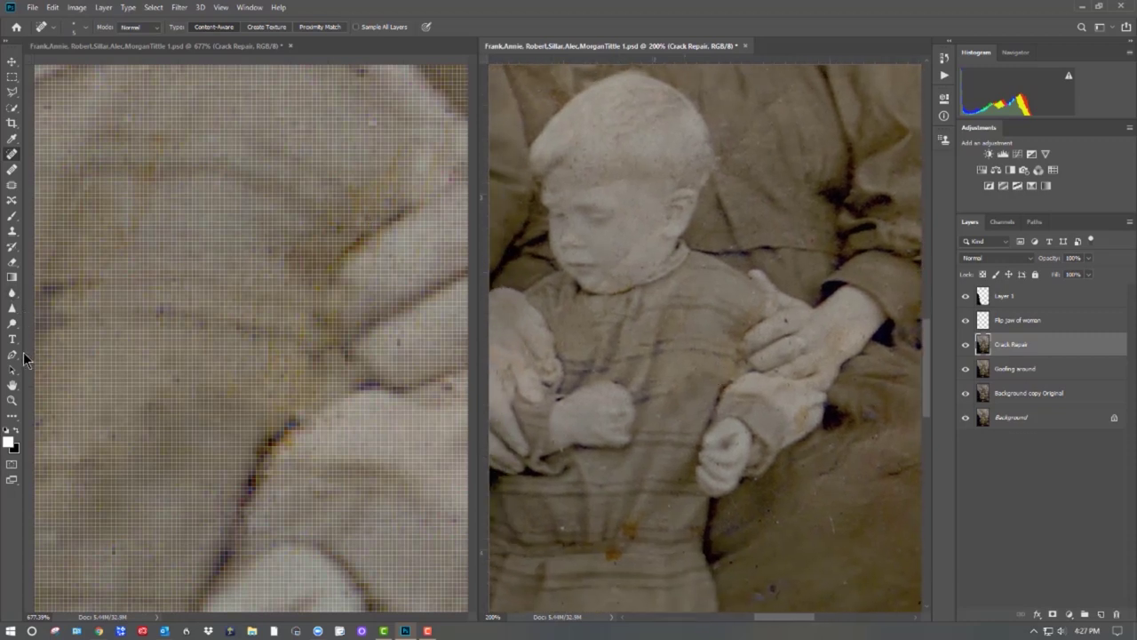
{"action": "left_click", "coordinate": [342, 227]}
{"action": "left_click", "coordinate": [418, 157]}
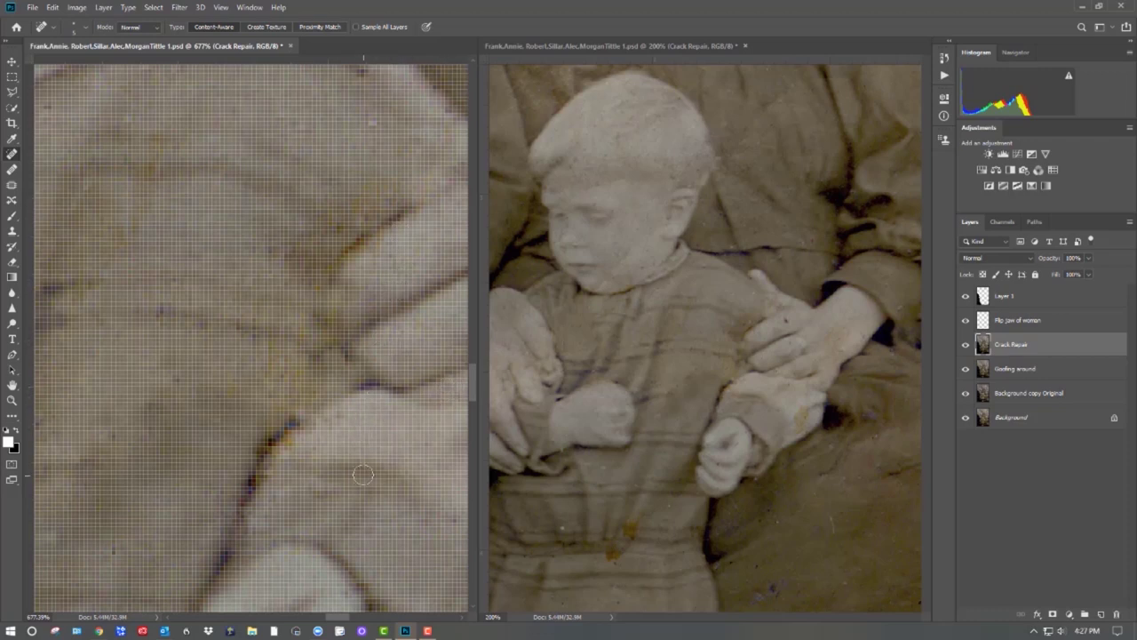
Heal the specks on the woman's fingers and on the toddler's sleeve cuff below them
{"action": "left_click_drag", "start_coordinate": [375, 496], "coordinate": [226, 559]}
{"action": "left_click", "coordinate": [334, 279]}
{"action": "mouse_move", "coordinate": [395, 562]}
{"action": "left_mouse_down"}
{"action": "mouse_move", "coordinate": [404, 431]}
{"action": "mouse_move", "coordinate": [377, 511]}
{"action": "mouse_move", "coordinate": [410, 440]}
{"action": "mouse_move", "coordinate": [405, 418]}
{"action": "left_mouse_up"}
{"action": "left_click", "coordinate": [401, 452]}
{"action": "left_click", "coordinate": [392, 204]}
{"action": "left_click", "coordinate": [352, 338]}
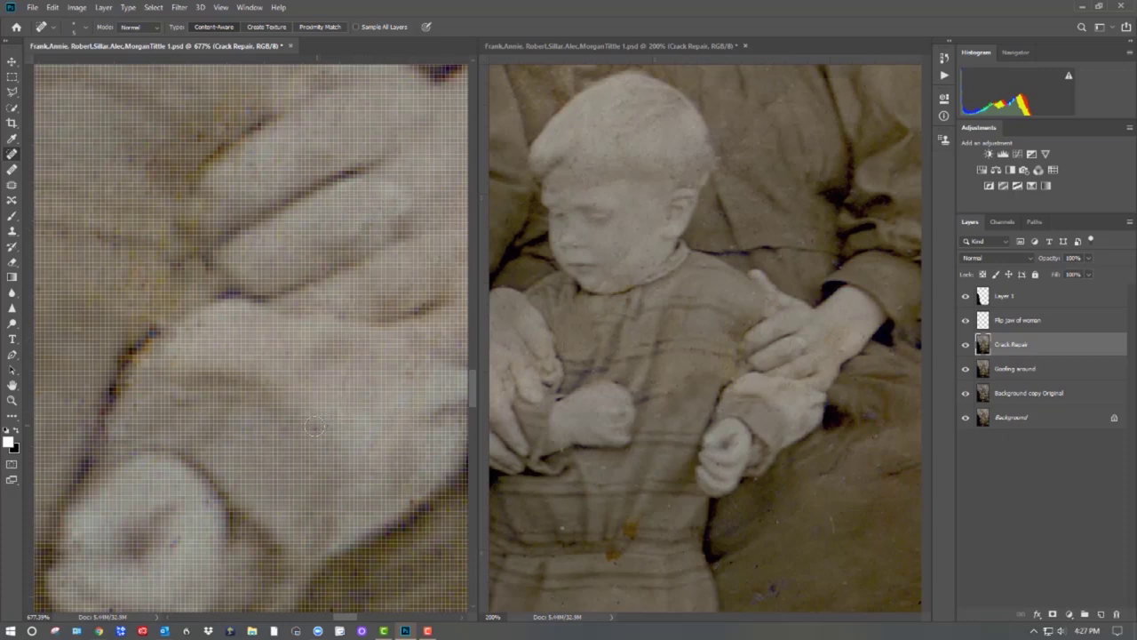
Heal the blemishes along the lower edge of the toddler's cuff and the surrounding fabric
{"action": "left_click_drag", "start_coordinate": [429, 525], "coordinate": [386, 541]}
{"action": "scroll", "coordinate": [422, 325], "scroll_direction": "down", "scroll_amount": 5}
{"action": "left_click_drag", "start_coordinate": [340, 551], "coordinate": [362, 556]}
{"action": "left_click_drag", "start_coordinate": [224, 559], "coordinate": [169, 586]}
{"action": "left_click", "coordinate": [312, 515]}
{"action": "mouse_move", "coordinate": [228, 478]}
{"action": "left_mouse_down"}
{"action": "mouse_move", "coordinate": [463, 447]}
{"action": "mouse_move", "coordinate": [267, 414]}
{"action": "mouse_move", "coordinate": [257, 453]}
{"action": "mouse_move", "coordinate": [251, 436]}
{"action": "left_mouse_up"}
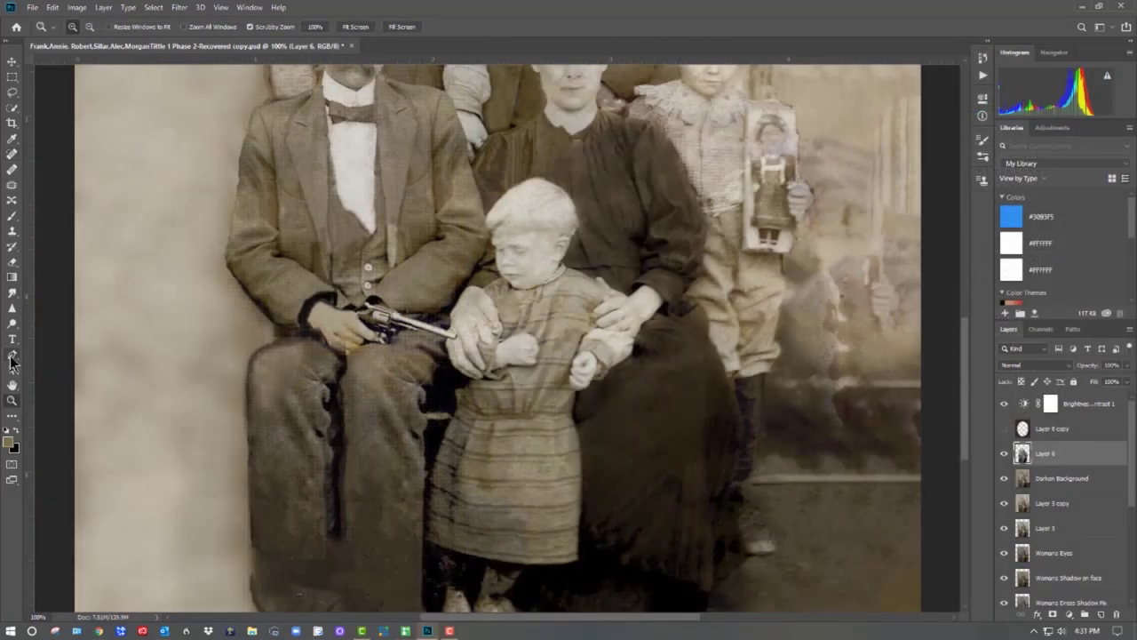
Outline the darker bluish side of the toddler's skirt with the Pen tool and convert the path to a selection feathered 3 pixels
{"action": "left_click", "coordinate": [12, 354]}
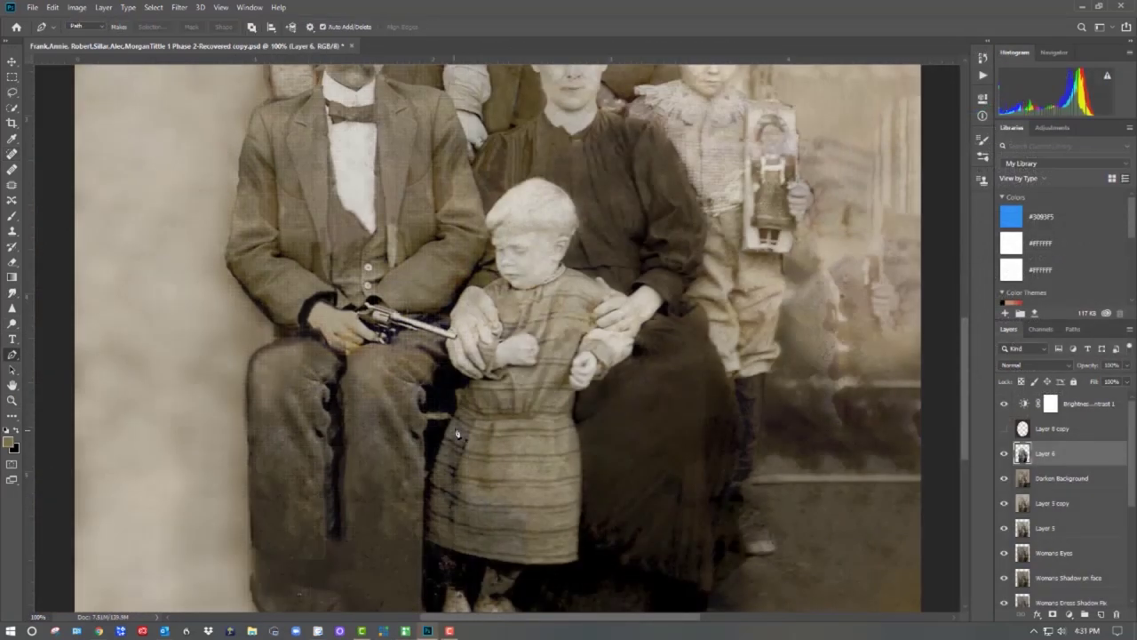
{"action": "left_click", "coordinate": [457, 411]}
{"action": "left_click", "coordinate": [526, 563]}
{"action": "left_click", "coordinate": [433, 460]}
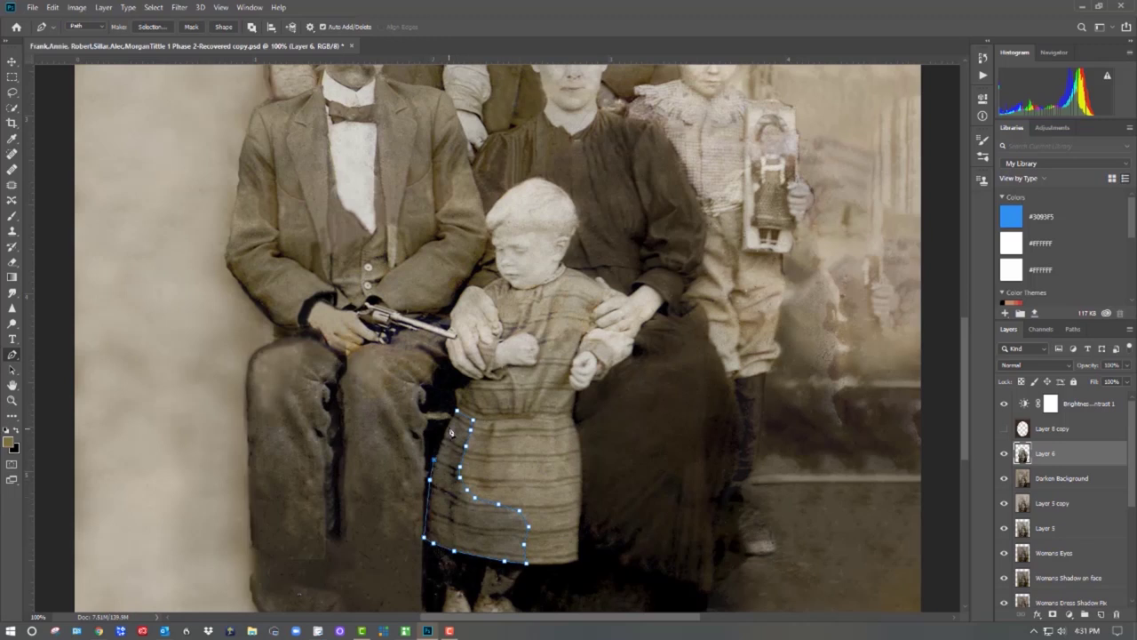
{"action": "left_click", "coordinate": [445, 433]}
{"action": "left_click", "coordinate": [458, 412]}
{"action": "left_click", "coordinate": [142, 26]}
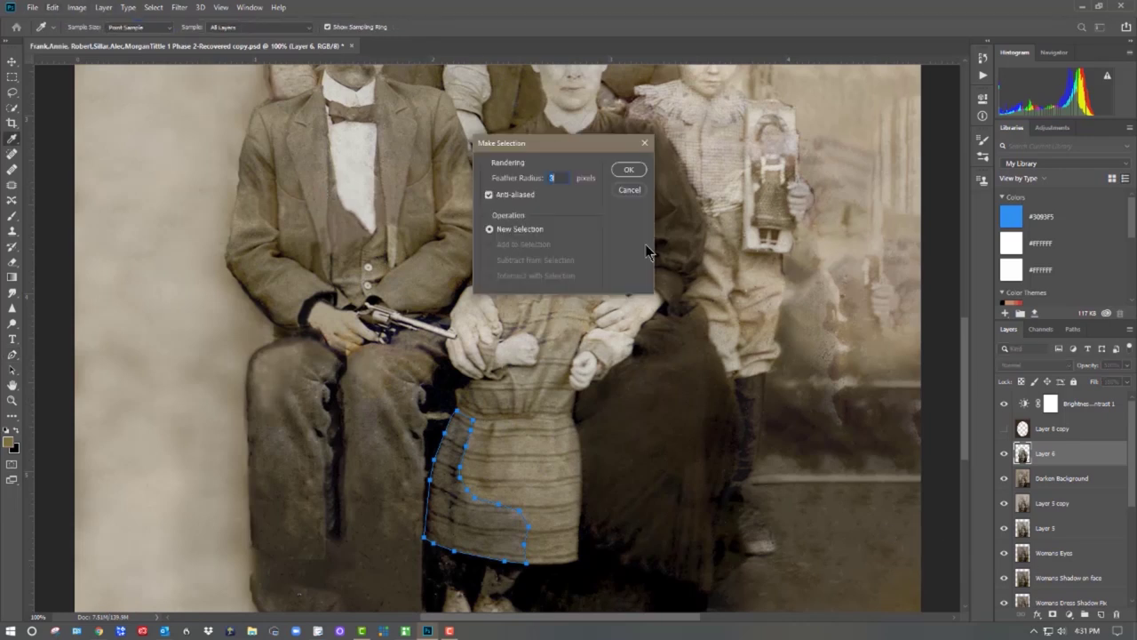
{"action": "left_click", "coordinate": [628, 171]}
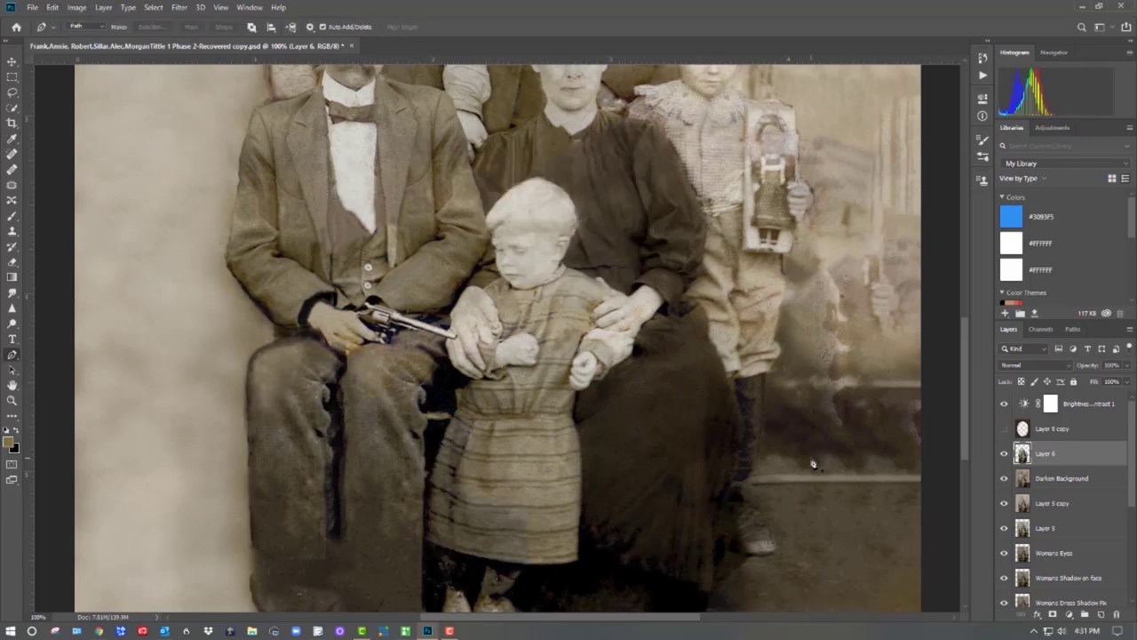
Open a Hue/Saturation adjustment for the selected skirt area and raise the Yellows saturation to +21
{"action": "left_click", "coordinate": [152, 9]}
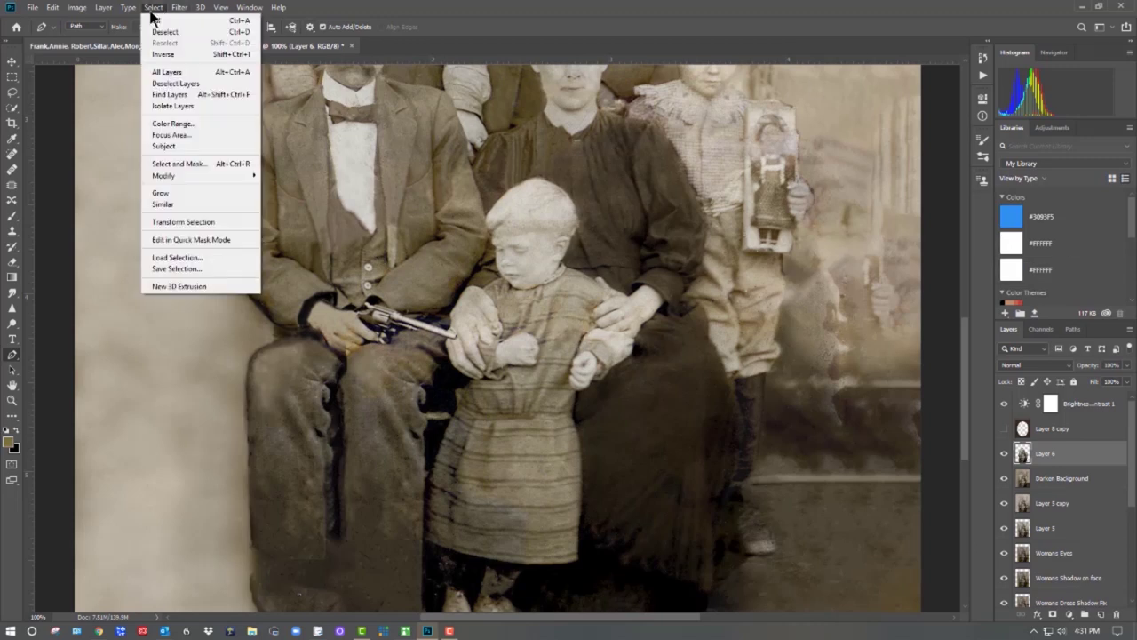
{"action": "mouse_move", "coordinate": [94, 42]}
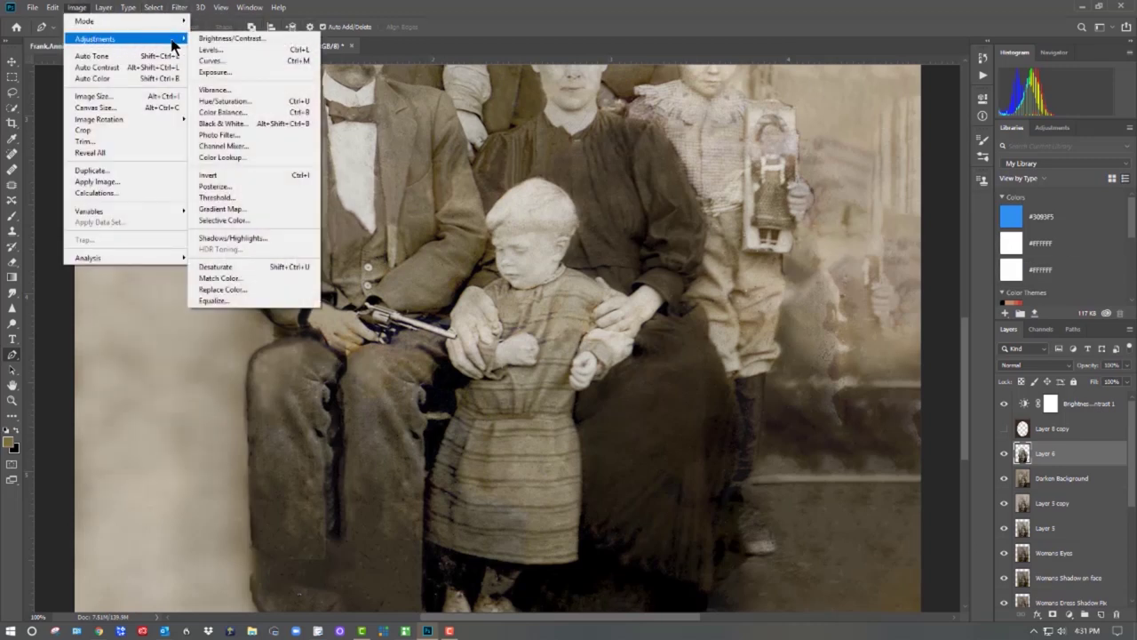
{"action": "left_click", "coordinate": [214, 104]}
{"action": "left_click_drag", "start_coordinate": [544, 131], "coordinate": [920, 125]}
{"action": "left_click", "coordinate": [853, 168]}
{"action": "left_click", "coordinate": [831, 194]}
{"action": "left_click_drag", "start_coordinate": [909, 233], "coordinate": [931, 231]}
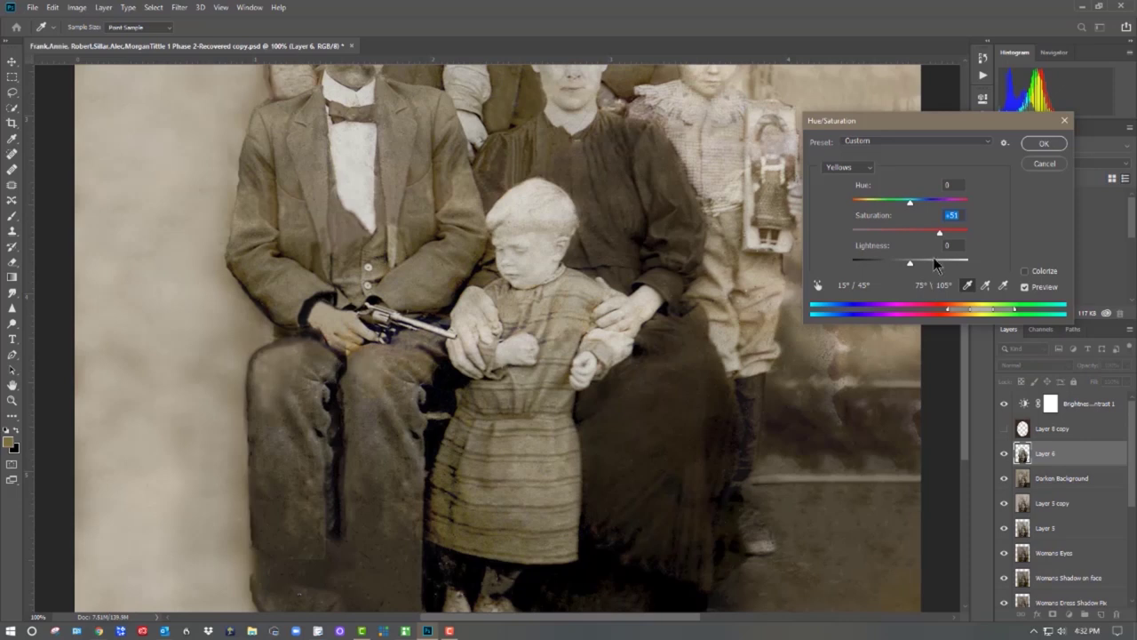
{"action": "left_click_drag", "start_coordinate": [936, 232], "coordinate": [924, 234]}
Lower the skirt selection's Greens saturation to -23 and its Blues saturation to -79
{"action": "left_click", "coordinate": [868, 171]}
{"action": "left_click", "coordinate": [889, 204]}
{"action": "left_click_drag", "start_coordinate": [909, 237], "coordinate": [894, 236]}
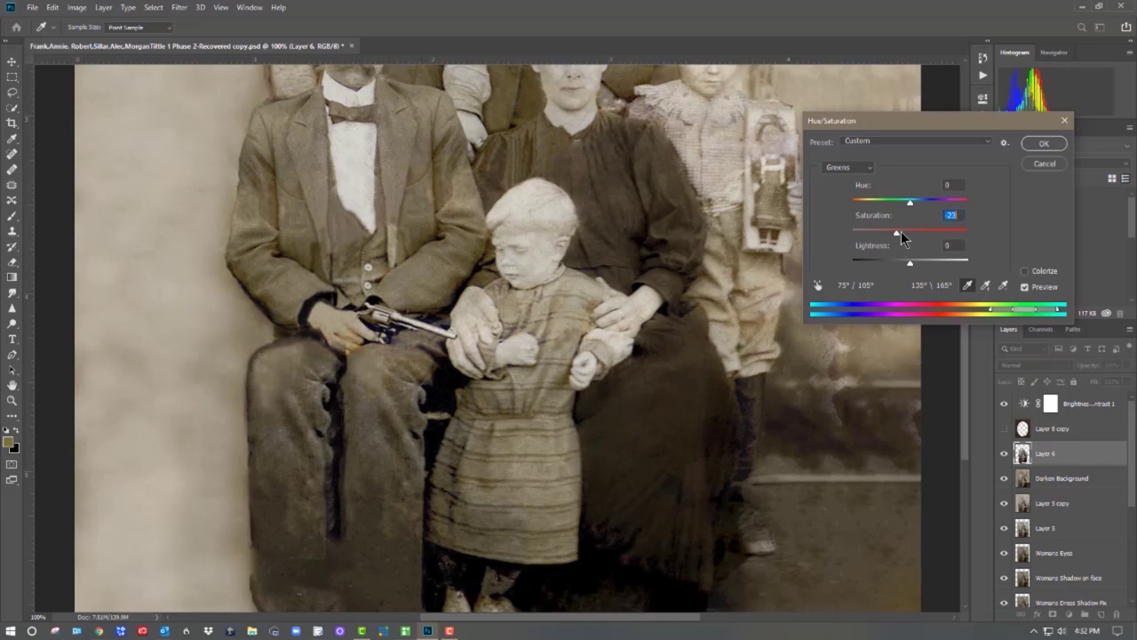
{"action": "left_click", "coordinate": [871, 168]}
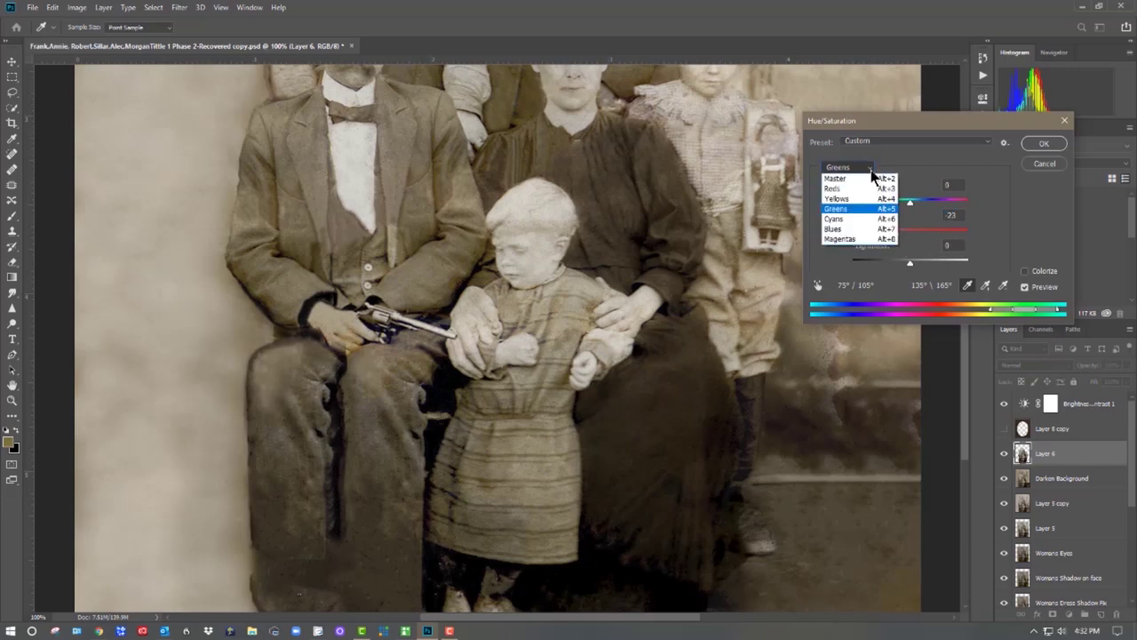
{"action": "left_click", "coordinate": [836, 231]}
{"action": "left_click_drag", "start_coordinate": [910, 232], "coordinate": [872, 239]}
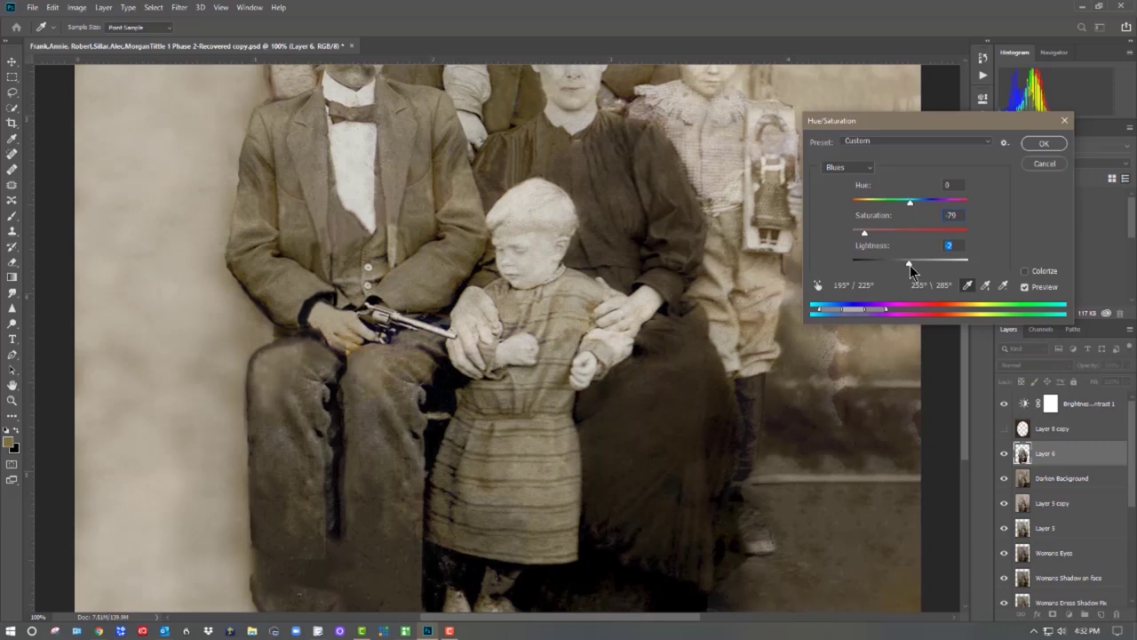
Set the Yellows saturation to +45 and the Greens saturation to -43, apply the adjustment and view the whole portrait
{"action": "left_click", "coordinate": [855, 168]}
{"action": "left_click", "coordinate": [884, 205]}
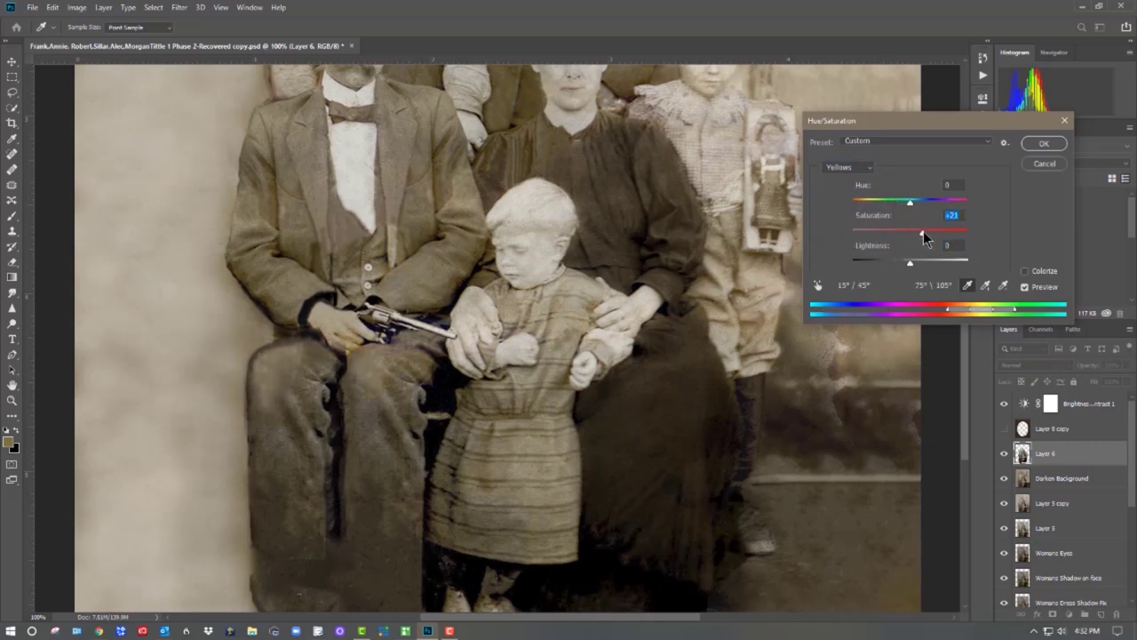
{"action": "left_click_drag", "start_coordinate": [939, 232], "coordinate": [942, 233]}
{"action": "left_click", "coordinate": [867, 168]}
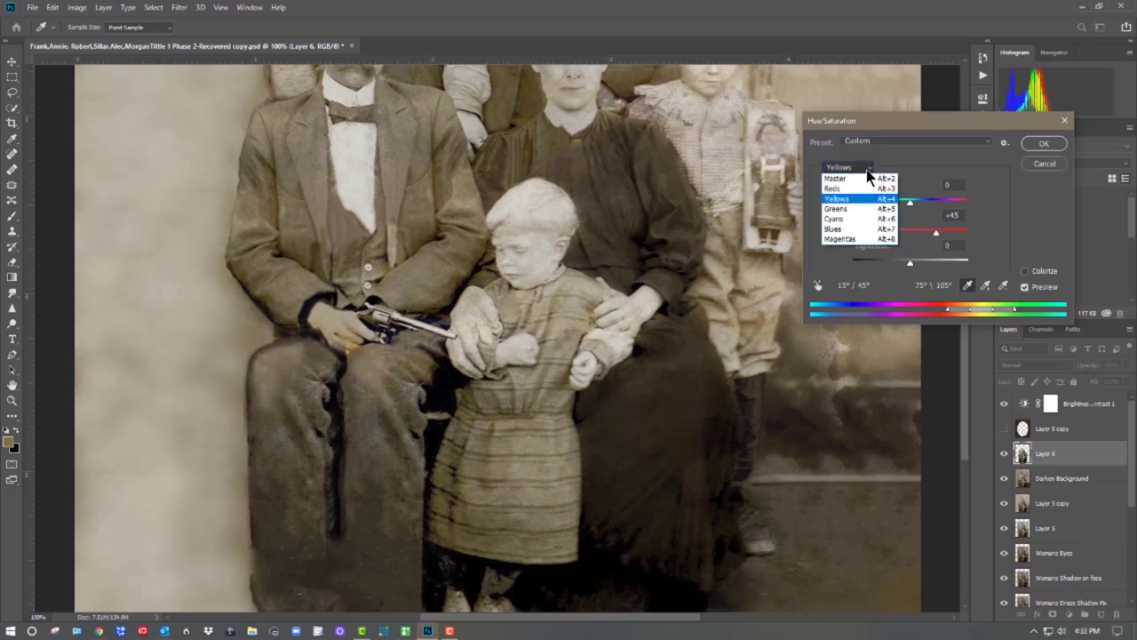
{"action": "left_click", "coordinate": [858, 208]}
{"action": "left_click_drag", "start_coordinate": [896, 238], "coordinate": [887, 238]}
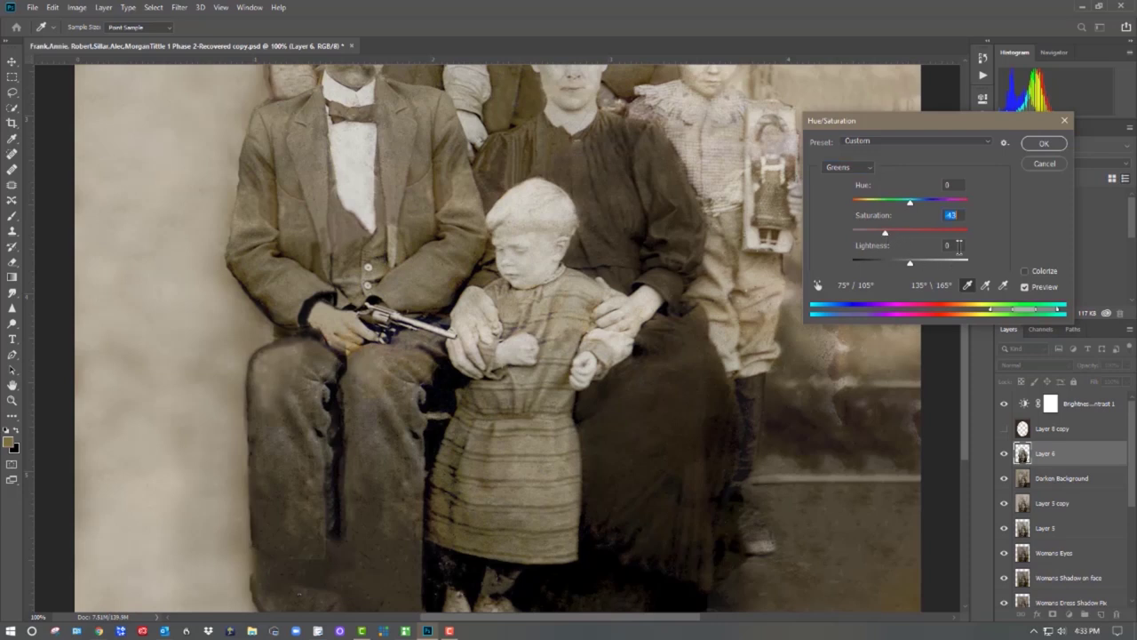
{"action": "left_click", "coordinate": [1045, 143]}
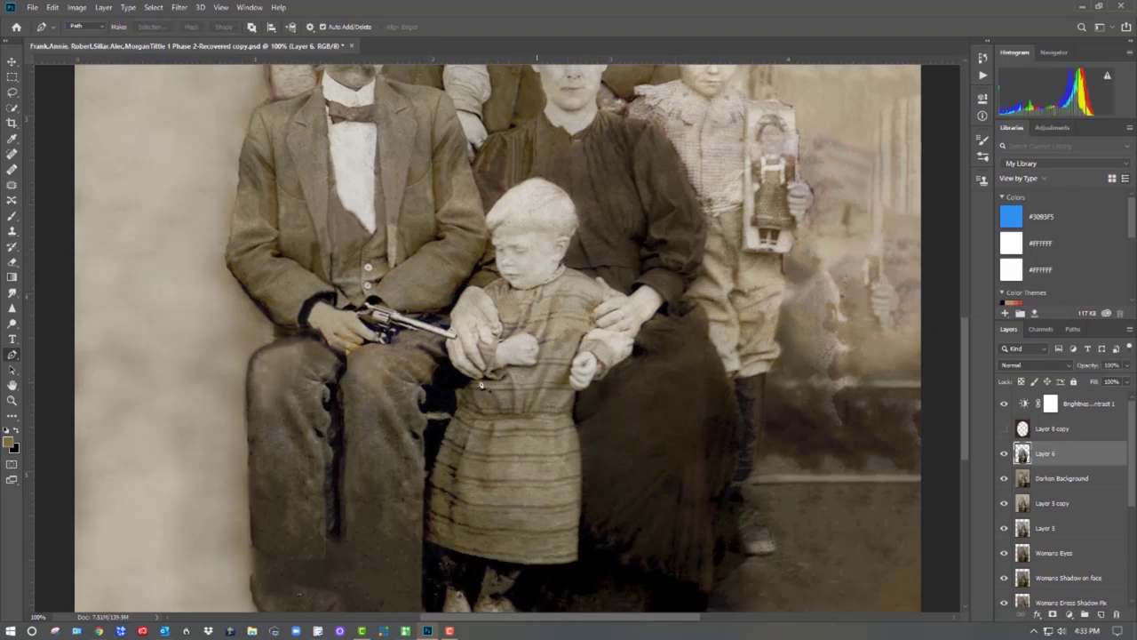
{"action": "left_click", "coordinate": [12, 399]}
{"action": "left_click", "coordinate": [358, 27]}
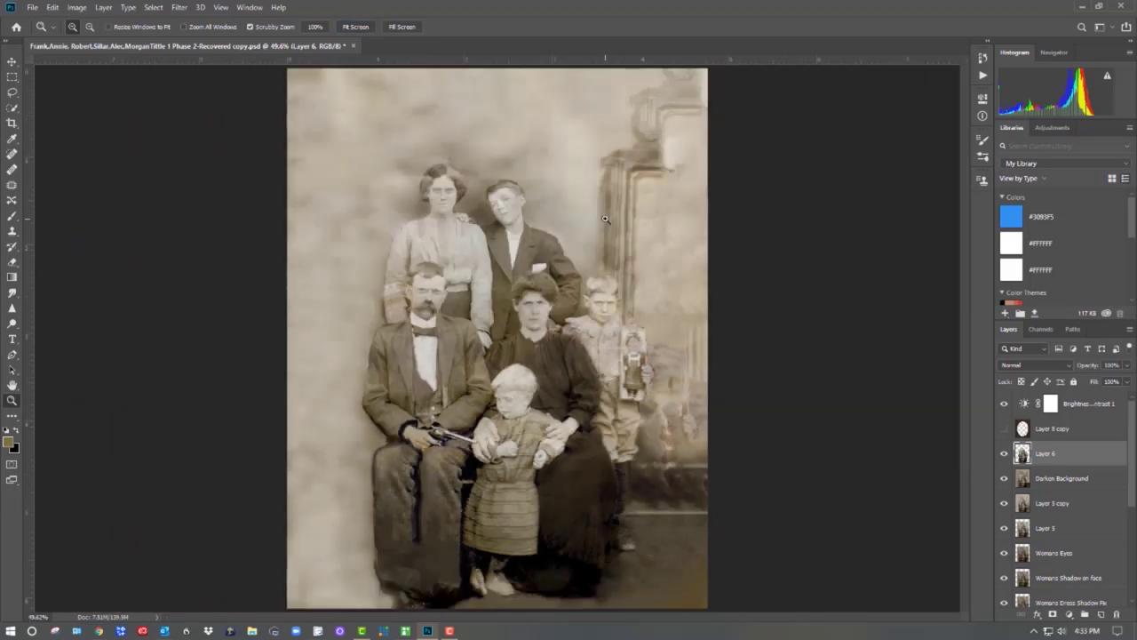
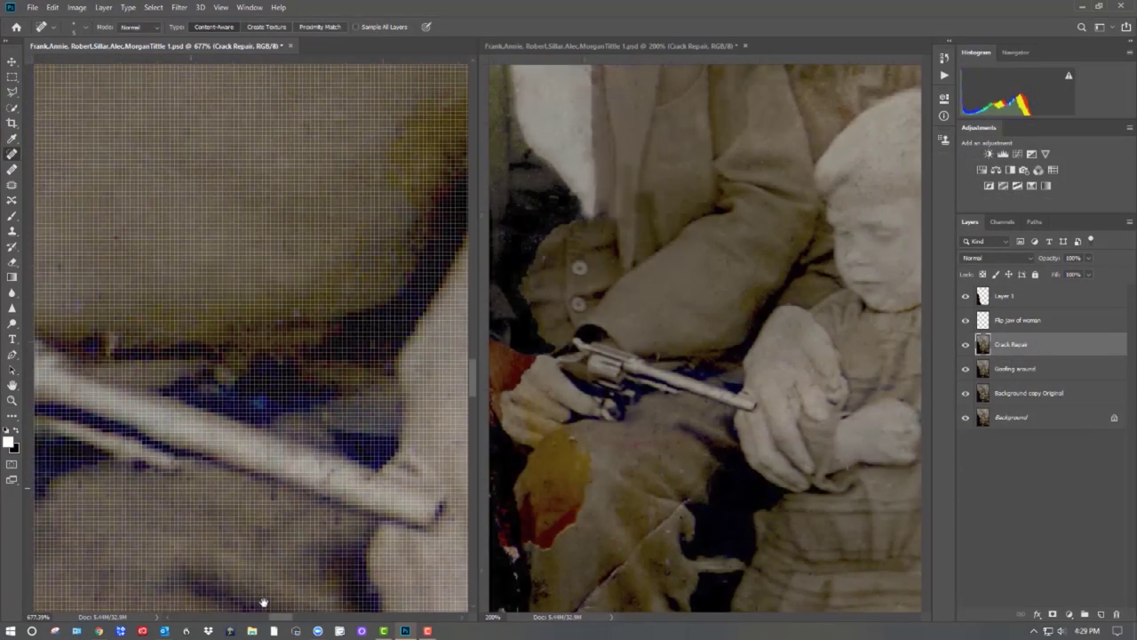
Heal the blue specks in the dark areas around the revolver's barrel on the Crack Repair layer
{"action": "left_click_drag", "start_coordinate": [284, 403], "coordinate": [267, 412]}
{"action": "mouse_move", "coordinate": [145, 473]}
{"action": "left_mouse_down"}
{"action": "mouse_move", "coordinate": [358, 456]}
{"action": "mouse_move", "coordinate": [136, 427]}
{"action": "left_mouse_up"}
{"action": "left_click", "coordinate": [323, 434]}
Heal the red stain bordering the seated man's hand that holds the revolver
{"action": "left_click_drag", "start_coordinate": [191, 457], "coordinate": [435, 467]}
{"action": "left_click_drag", "start_coordinate": [73, 445], "coordinate": [447, 420]}
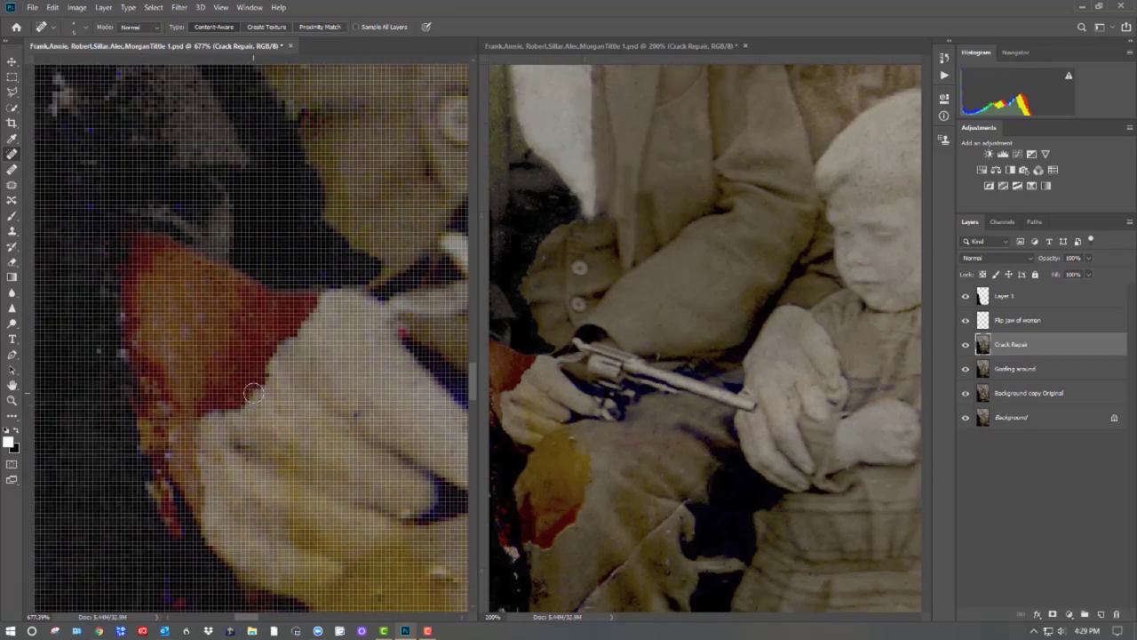
{"action": "left_click_drag", "start_coordinate": [630, 399], "coordinate": [749, 395]}
{"action": "left_click", "coordinate": [204, 318]}
{"action": "mouse_move", "coordinate": [297, 303]}
{"action": "left_mouse_down"}
{"action": "mouse_move", "coordinate": [162, 268]}
{"action": "mouse_move", "coordinate": [289, 320]}
{"action": "mouse_move", "coordinate": [247, 384]}
{"action": "mouse_move", "coordinate": [185, 441]}
{"action": "mouse_move", "coordinate": [215, 348]}
{"action": "mouse_move", "coordinate": [160, 334]}
{"action": "mouse_move", "coordinate": [147, 250]}
{"action": "mouse_move", "coordinate": [148, 395]}
{"action": "mouse_move", "coordinate": [168, 477]}
{"action": "mouse_move", "coordinate": [124, 387]}
{"action": "left_mouse_up"}
{"action": "left_click_drag", "start_coordinate": [183, 347], "coordinate": [170, 462]}
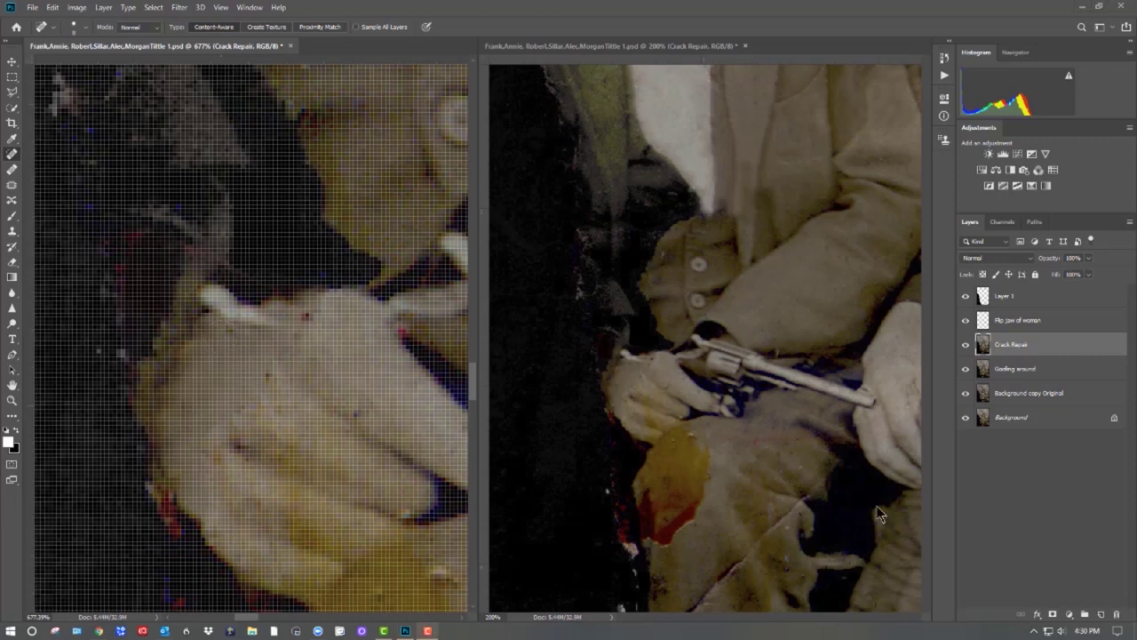
Heal the dark and red specks on the back and fingers of the seated man's hand
{"action": "left_click", "coordinate": [321, 455]}
{"action": "left_click", "coordinate": [267, 377]}
{"action": "left_click", "coordinate": [308, 322]}
{"action": "left_click_drag", "start_coordinate": [238, 411], "coordinate": [215, 422]}
{"action": "left_click", "coordinate": [210, 523]}
{"action": "left_click_drag", "start_coordinate": [295, 529], "coordinate": [323, 517]}
{"action": "left_click_drag", "start_coordinate": [277, 481], "coordinate": [277, 464]}
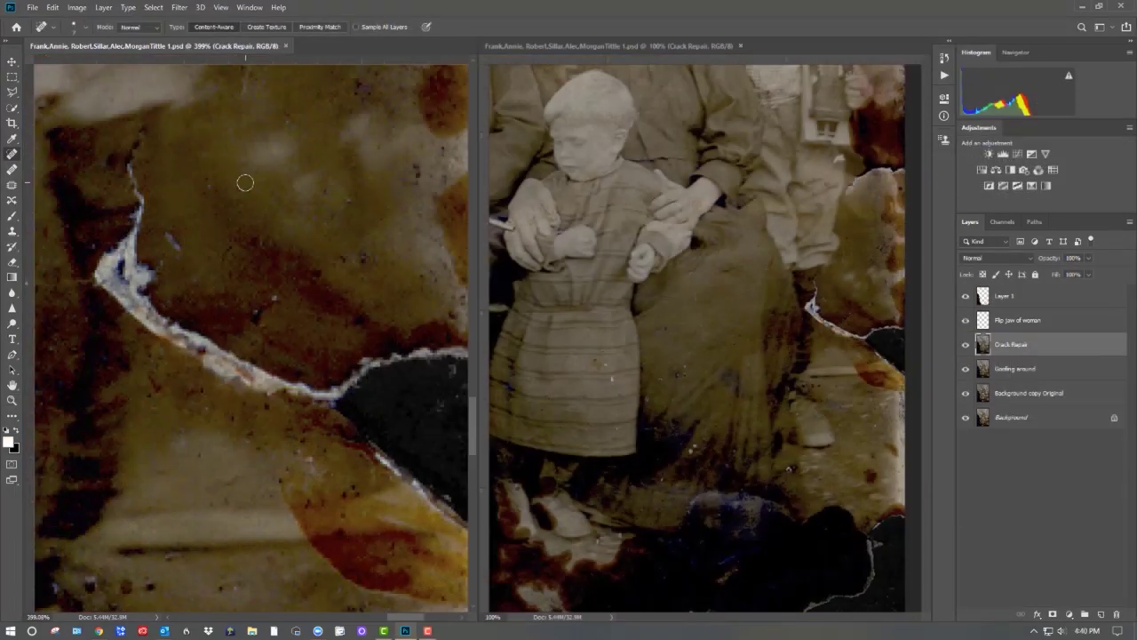
Heal the white crack and nearby specks in the brown background beside the black torn area
{"action": "mouse_move", "coordinate": [131, 160]}
{"action": "left_mouse_down"}
{"action": "mouse_move", "coordinate": [136, 203]}
{"action": "mouse_move", "coordinate": [125, 241]}
{"action": "left_mouse_up"}
{"action": "left_click_drag", "start_coordinate": [163, 234], "coordinate": [176, 248]}
{"action": "left_click_drag", "start_coordinate": [269, 303], "coordinate": [264, 314]}
{"action": "mouse_move", "coordinate": [135, 239]}
{"action": "left_mouse_down"}
{"action": "mouse_move", "coordinate": [123, 241]}
{"action": "mouse_move", "coordinate": [140, 277]}
{"action": "mouse_move", "coordinate": [108, 277]}
{"action": "mouse_move", "coordinate": [139, 325]}
{"action": "mouse_move", "coordinate": [211, 353]}
{"action": "mouse_move", "coordinate": [173, 325]}
{"action": "mouse_move", "coordinate": [324, 400]}
{"action": "left_mouse_up"}
Heal the orange stain below the torn area and extend the light baseboard strip across it with the Clone Stamp
{"action": "mouse_move", "coordinate": [249, 443]}
{"action": "left_mouse_down"}
{"action": "mouse_move", "coordinate": [286, 495]}
{"action": "mouse_move", "coordinate": [407, 591]}
{"action": "mouse_move", "coordinate": [457, 586]}
{"action": "mouse_move", "coordinate": [322, 525]}
{"action": "mouse_move", "coordinate": [414, 548]}
{"action": "mouse_move", "coordinate": [461, 542]}
{"action": "left_mouse_up"}
{"action": "mouse_move", "coordinate": [436, 553]}
{"action": "left_mouse_down"}
{"action": "mouse_move", "coordinate": [307, 503]}
{"action": "mouse_move", "coordinate": [311, 471]}
{"action": "left_mouse_up"}
{"action": "key", "text": "s"}
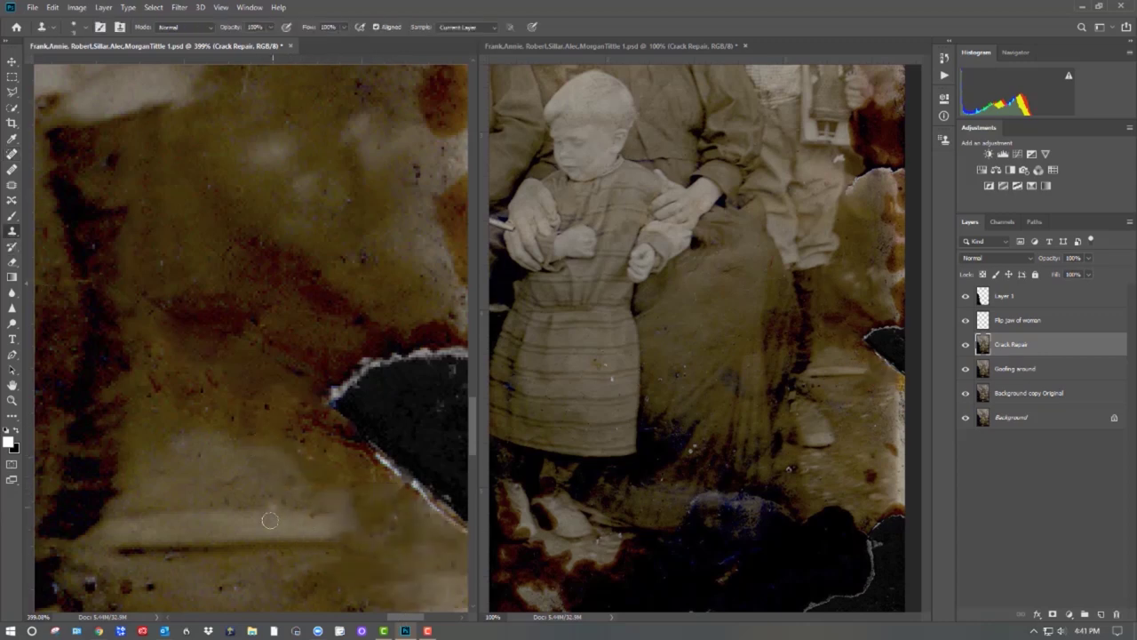
{"action": "mouse_move", "coordinate": [338, 527]}
{"action": "left_mouse_down"}
{"action": "mouse_move", "coordinate": [448, 524]}
{"action": "mouse_move", "coordinate": [365, 520]}
{"action": "left_mouse_up"}
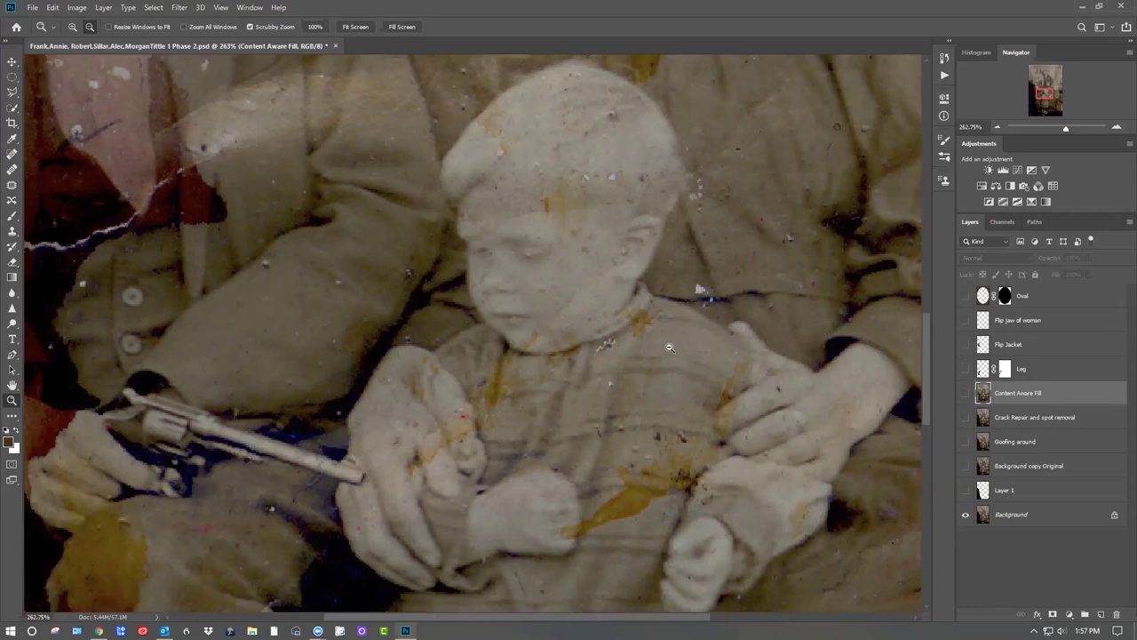
Examine the stains and cracks on the child, the seated woman's face and the rest of the original photo
{"action": "scroll", "coordinate": [672, 348], "scroll_direction": "down", "scroll_amount": 9}
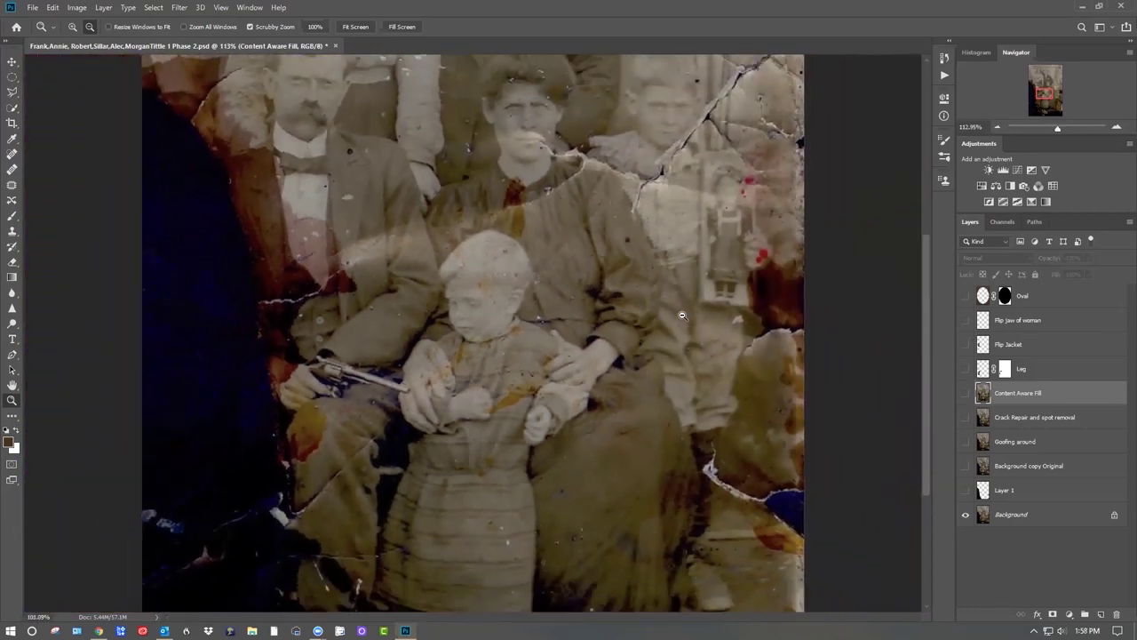
{"action": "left_click_drag", "start_coordinate": [683, 315], "coordinate": [680, 315]}
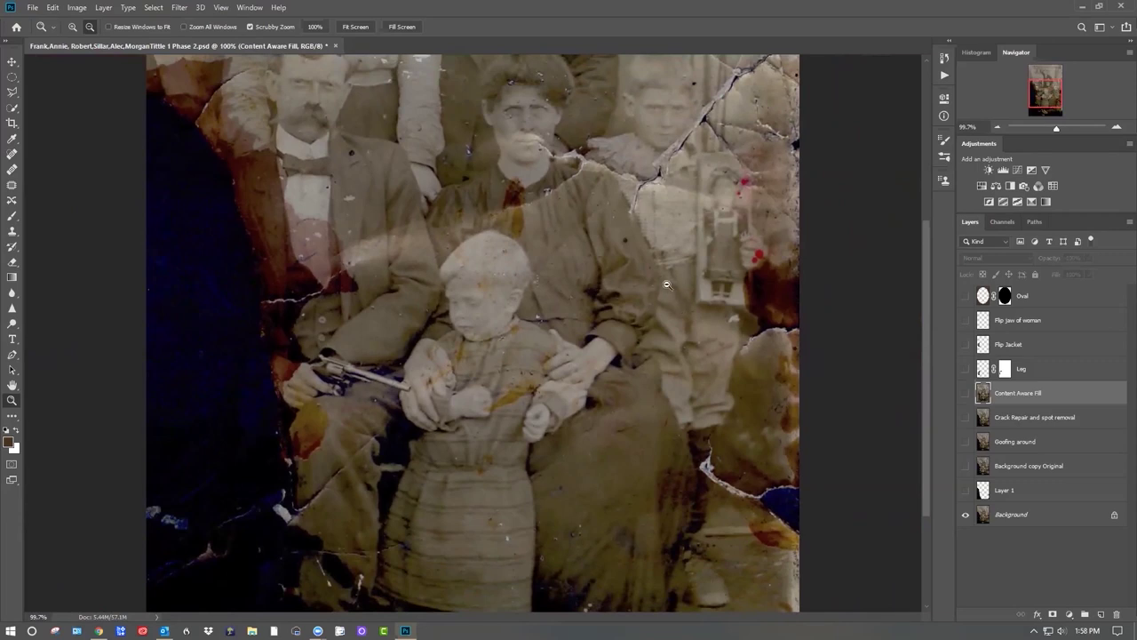
{"action": "left_click_drag", "start_coordinate": [659, 223], "coordinate": [636, 404]}
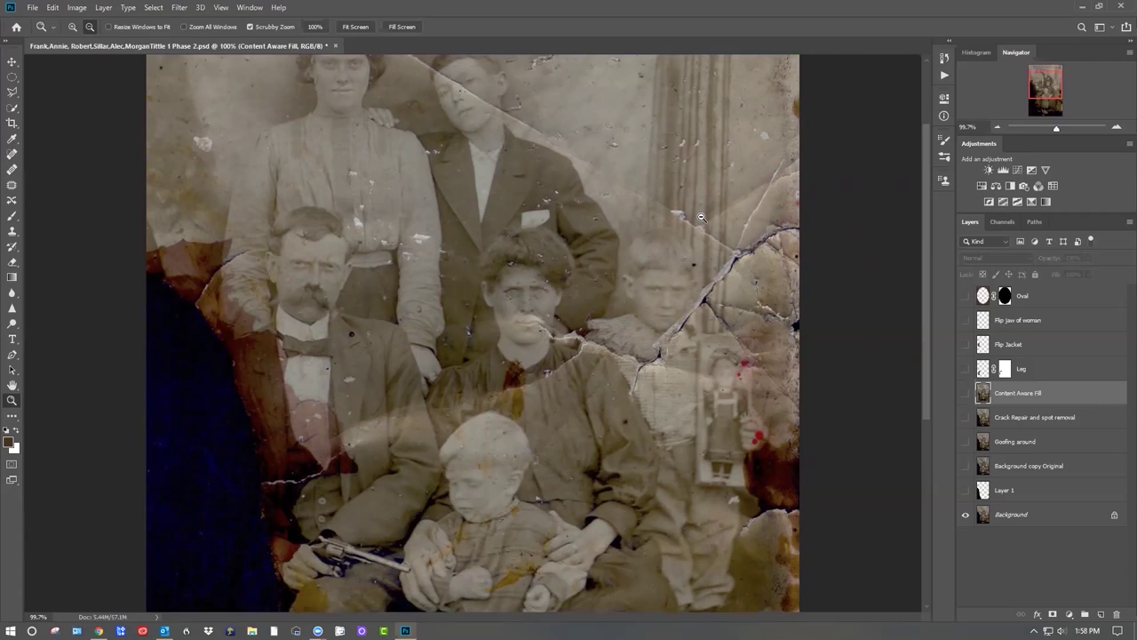
{"action": "left_click_drag", "start_coordinate": [550, 297], "coordinate": [622, 314]}
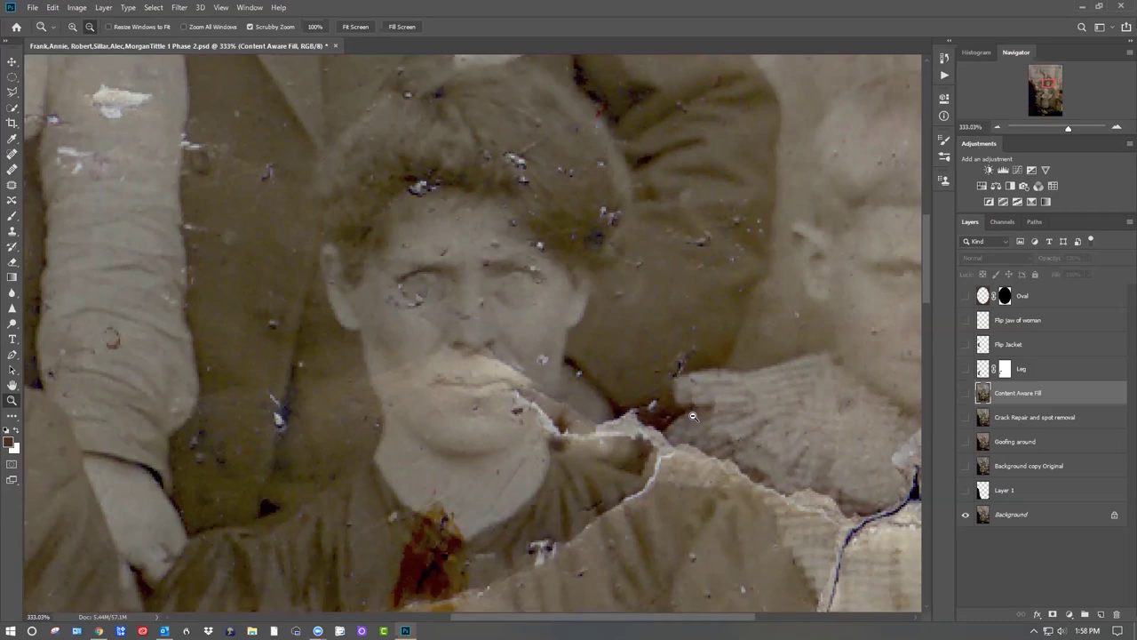
{"action": "mouse_move", "coordinate": [716, 421]}
{"action": "left_mouse_down"}
{"action": "mouse_move", "coordinate": [676, 425]}
{"action": "mouse_move", "coordinate": [692, 401]}
{"action": "mouse_move", "coordinate": [714, 410]}
{"action": "left_mouse_up"}
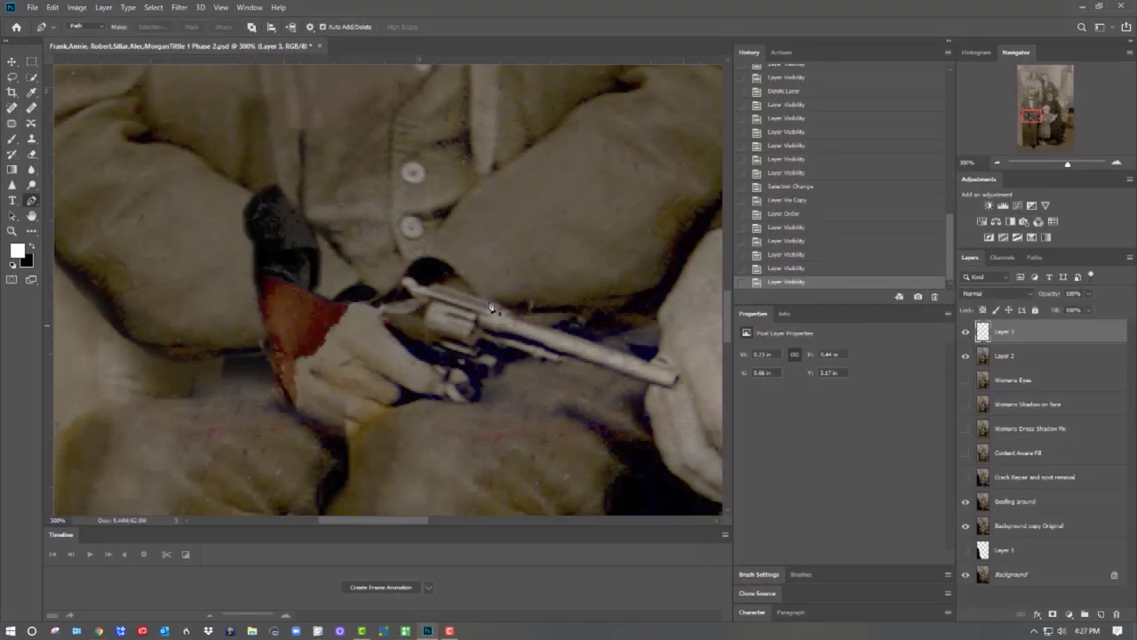
{"action": "left_click", "coordinate": [77, 7]}
{"action": "mouse_move", "coordinate": [178, 33]}
{"action": "left_click", "coordinate": [317, 51]}
{"action": "left_click_drag", "start_coordinate": [819, 255], "coordinate": [789, 257]}
{"action": "left_click", "coordinate": [758, 169]}
{"action": "left_click", "coordinate": [724, 188]}
{"action": "mouse_move", "coordinate": [671, 255]}
{"action": "left_mouse_down"}
{"action": "mouse_move", "coordinate": [702, 262]}
{"action": "mouse_move", "coordinate": [671, 257]}
{"action": "left_mouse_up"}
{"action": "left_click_drag", "start_coordinate": [745, 255], "coordinate": [756, 257]}
{"action": "left_click", "coordinate": [869, 164]}
{"action": "key", "text": "p"}
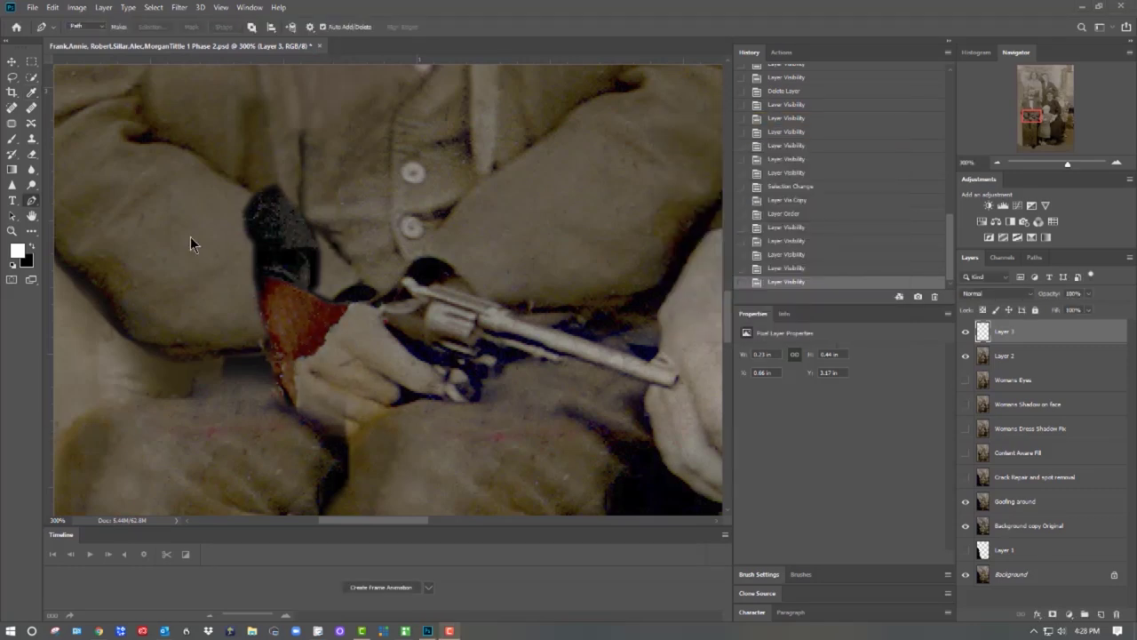
Try merging Layer 3 with Layer 2, and undo the merge
{"action": "left_click", "coordinate": [1004, 355]}
{"action": "left_click", "coordinate": [1016, 333], "text": "shift"}
{"action": "right_click", "coordinate": [1017, 331]}
{"action": "left_click", "coordinate": [894, 465]}
{"action": "key", "text": "ctrl+z"}
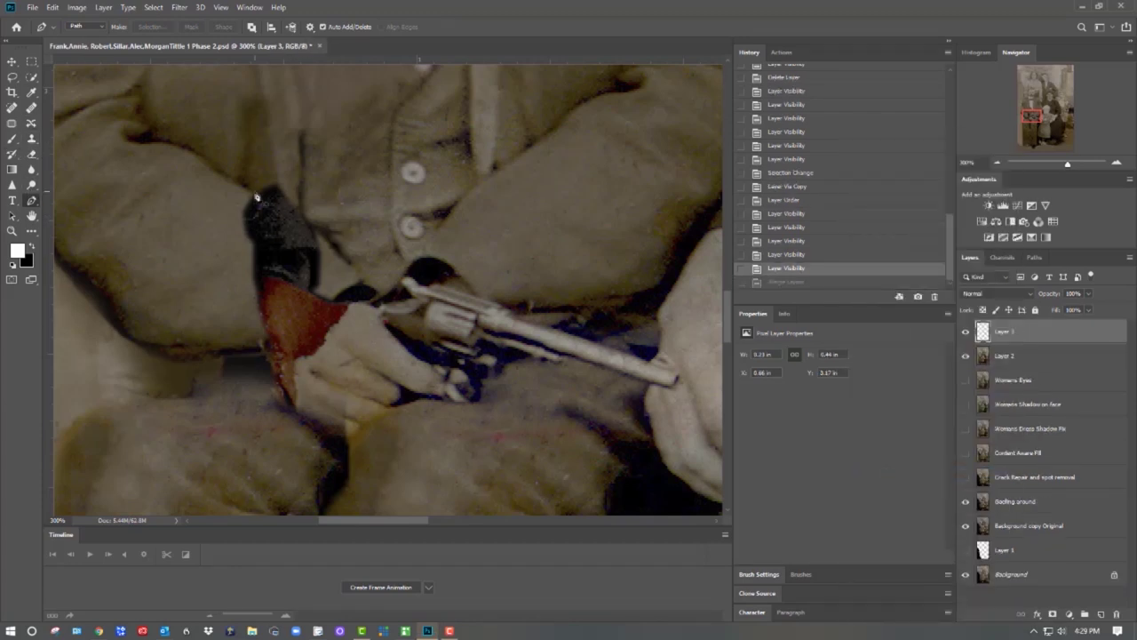
Outline the excess upper edge of the black sleeve patch with a Pen path, convert it to a selection and delete it from Layer 3
{"action": "left_click", "coordinate": [254, 193]}
{"action": "left_click", "coordinate": [284, 206]}
{"action": "left_click", "coordinate": [311, 220]}
{"action": "left_click", "coordinate": [274, 178]}
{"action": "left_click", "coordinate": [253, 189]}
{"action": "left_click", "coordinate": [152, 27]}
{"action": "left_click", "coordinate": [628, 173]}
{"action": "left_click", "coordinate": [966, 332]}
{"action": "left_click", "coordinate": [966, 331]}
{"action": "key", "text": "Delete"}
{"action": "key", "text": "ctrl+d"}
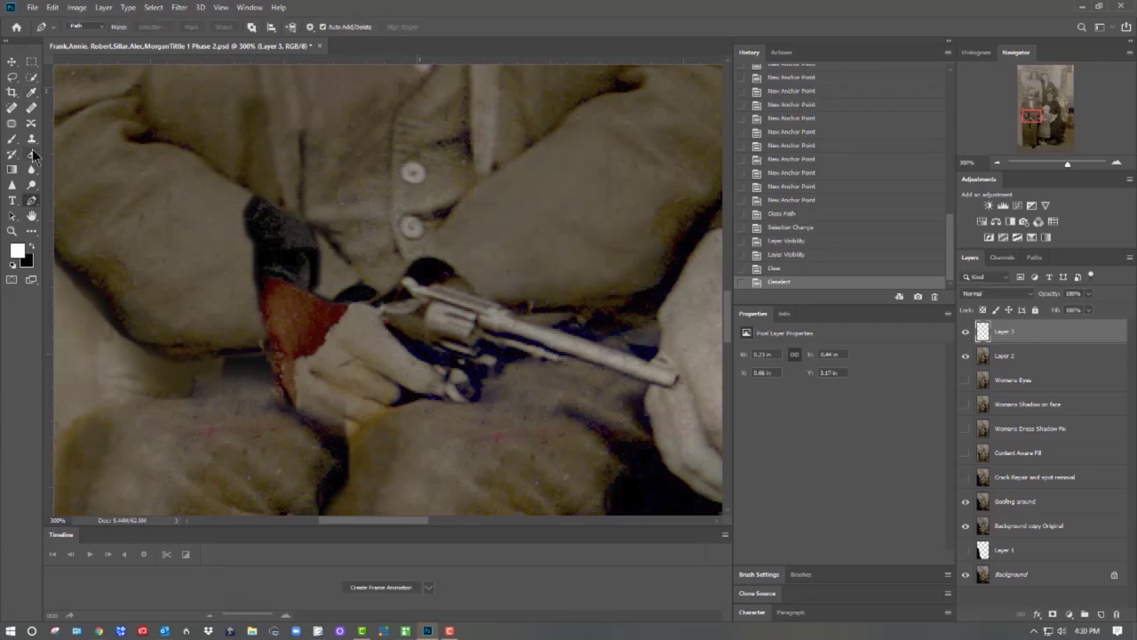
Merge Layer 3 with Layer 2 and clone sleeve fabric over the upper part of the black patch above the man's wrist
{"action": "right_click", "coordinate": [1022, 363]}
{"action": "left_click", "coordinate": [894, 478]}
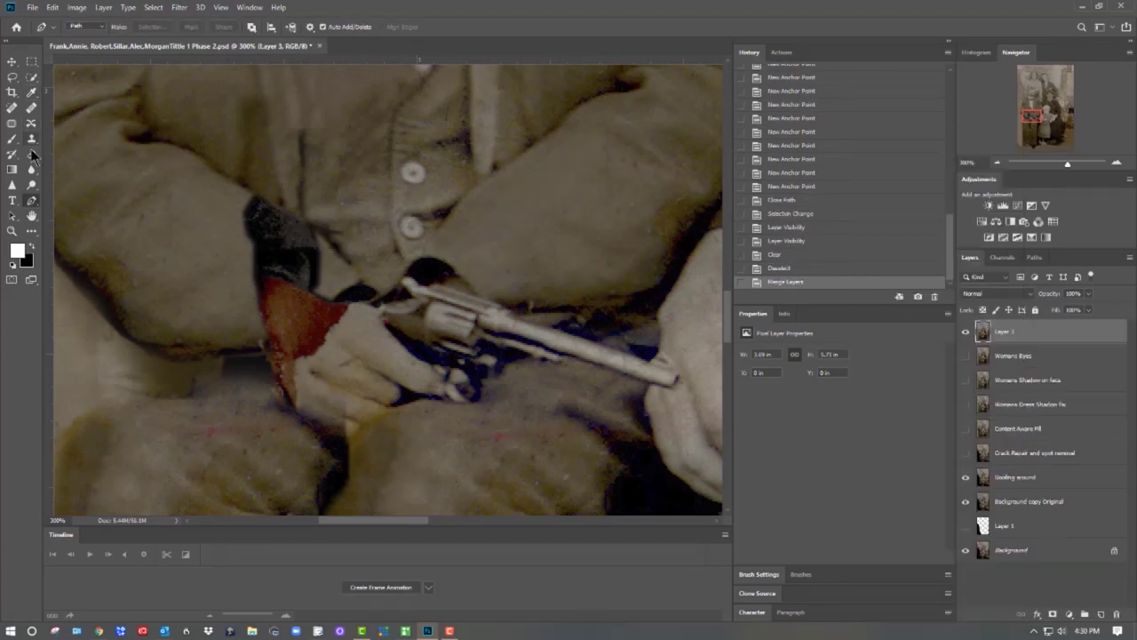
{"action": "key", "text": "b"}
{"action": "left_click", "coordinate": [31, 138]}
{"action": "left_click", "coordinate": [228, 246], "text": "alt"}
{"action": "left_click", "coordinate": [255, 233]}
{"action": "left_click", "coordinate": [250, 212]}
{"action": "left_click", "coordinate": [266, 218]}
{"action": "left_click", "coordinate": [252, 216]}
{"action": "left_click", "coordinate": [284, 233]}
{"action": "key", "text": "bracketleft"}
{"action": "left_click_drag", "start_coordinate": [288, 231], "coordinate": [308, 238]}
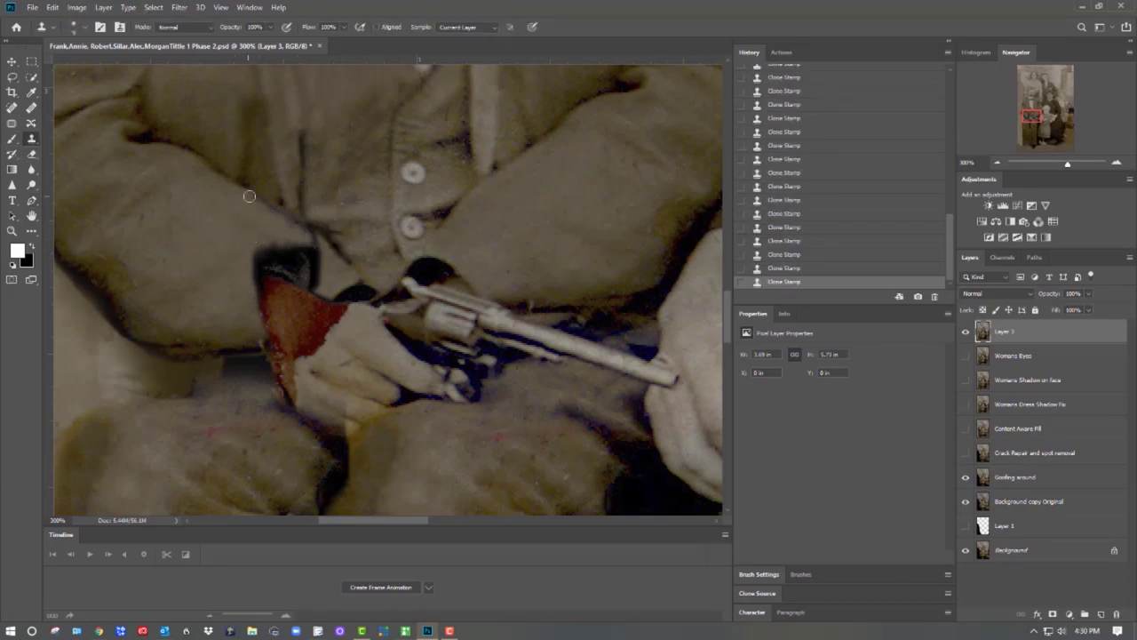
Show the clone source settings and clone over the remaining dark and red damage around the man's cuff
{"action": "left_click", "coordinate": [947, 42]}
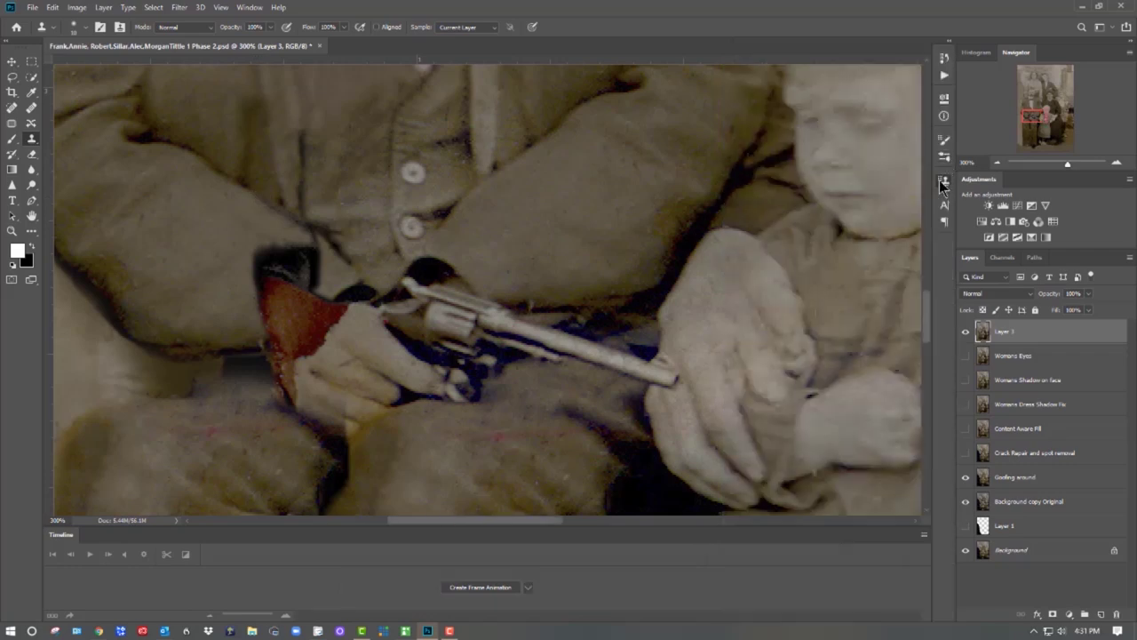
{"action": "left_click", "coordinate": [944, 182]}
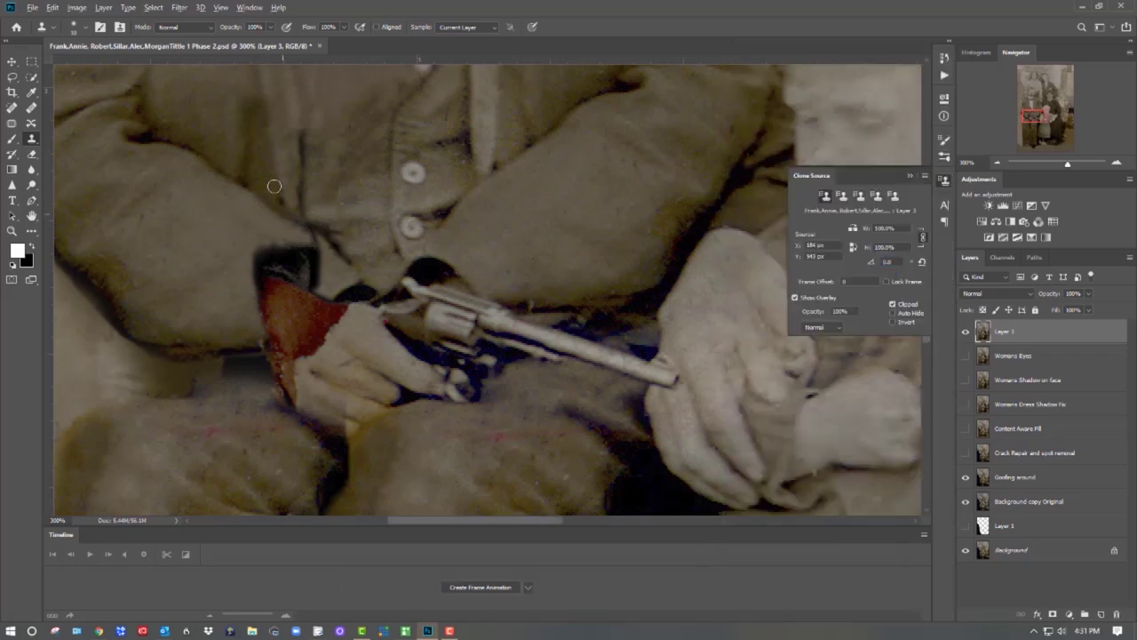
{"action": "mouse_move", "coordinate": [242, 270]}
{"action": "left_mouse_down"}
{"action": "mouse_move", "coordinate": [206, 338]}
{"action": "mouse_move", "coordinate": [248, 271]}
{"action": "mouse_move", "coordinate": [233, 330]}
{"action": "left_mouse_up"}
{"action": "mouse_move", "coordinate": [359, 317]}
{"action": "left_mouse_down"}
{"action": "mouse_move", "coordinate": [324, 318]}
{"action": "mouse_move", "coordinate": [269, 285]}
{"action": "mouse_move", "coordinate": [315, 335]}
{"action": "mouse_move", "coordinate": [272, 328]}
{"action": "mouse_move", "coordinate": [312, 342]}
{"action": "mouse_move", "coordinate": [254, 307]}
{"action": "left_mouse_up"}
{"action": "left_click_drag", "start_coordinate": [254, 306], "coordinate": [245, 319]}
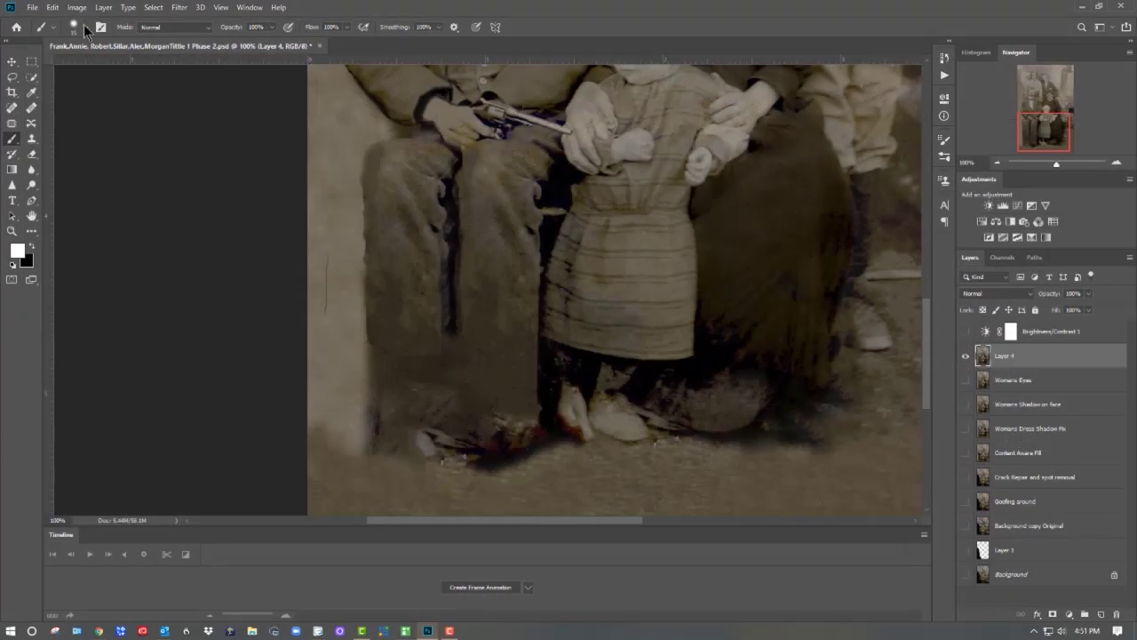
Sample a dark colour between the trouser legs and paint along the outer edge of the man's trousers with a smaller brush
{"action": "left_click", "coordinate": [85, 28]}
{"action": "left_click_drag", "start_coordinate": [71, 65], "coordinate": [68, 65]}
{"action": "left_click", "coordinate": [17, 251]}
{"action": "left_click", "coordinate": [455, 259]}
{"action": "left_click", "coordinate": [943, 153]}
{"action": "left_click_drag", "start_coordinate": [364, 199], "coordinate": [370, 407]}
{"action": "left_click_drag", "start_coordinate": [364, 201], "coordinate": [368, 169]}
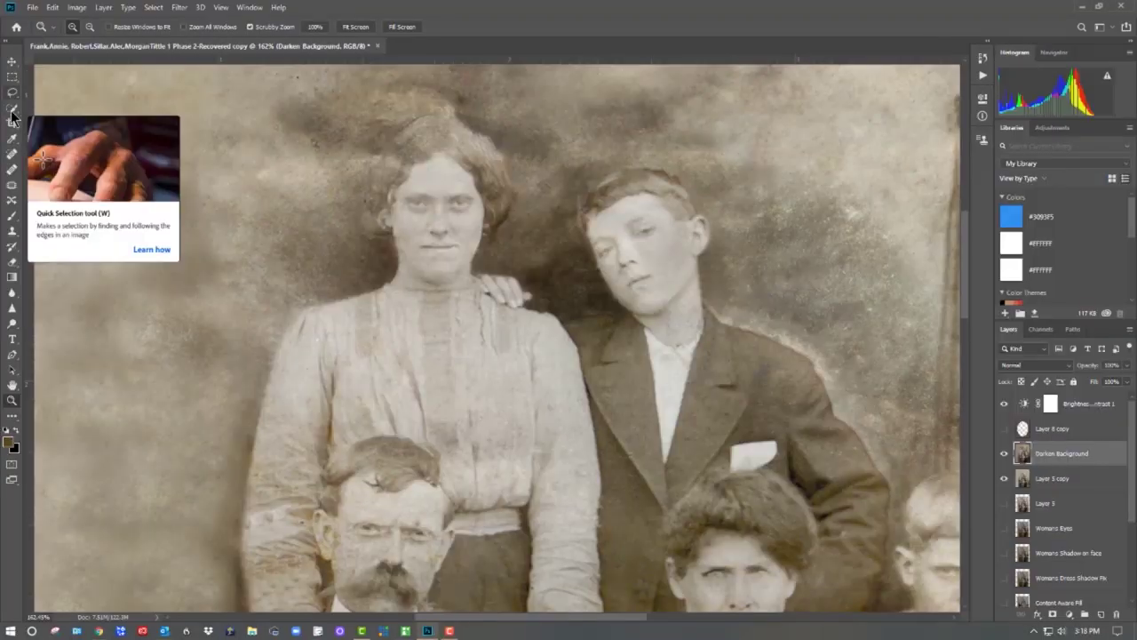
Select the whole family group with Quick Selection on Darken Background, trimming the excess around the standing figures' hair
{"action": "left_click", "coordinate": [13, 116]}
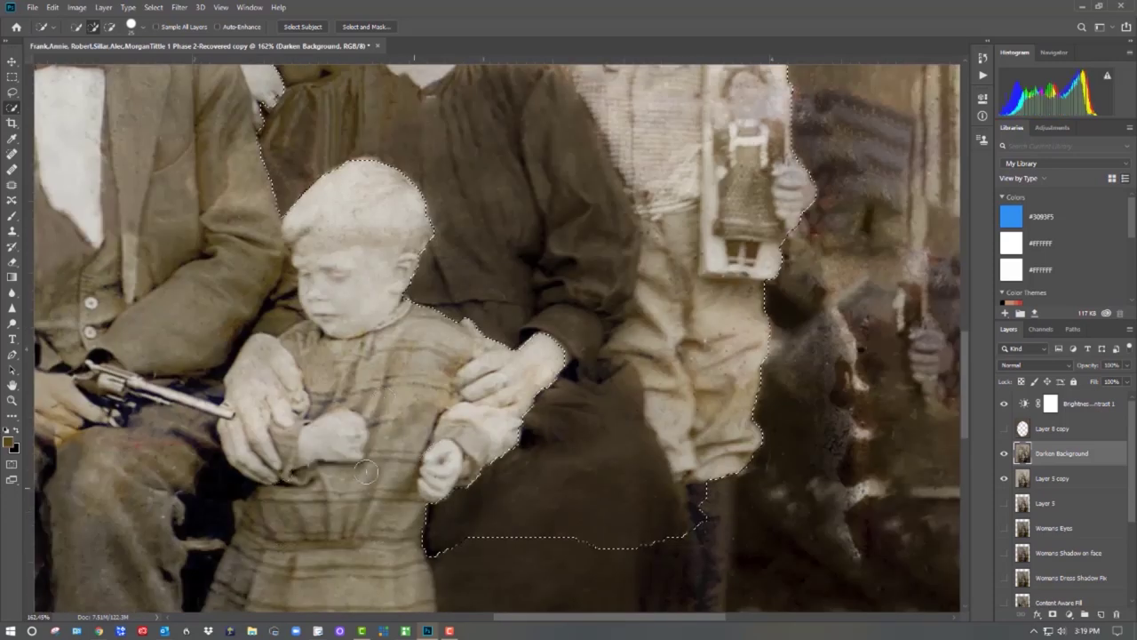
{"action": "scroll", "coordinate": [498, 338], "scroll_direction": "down", "scroll_amount": 3}
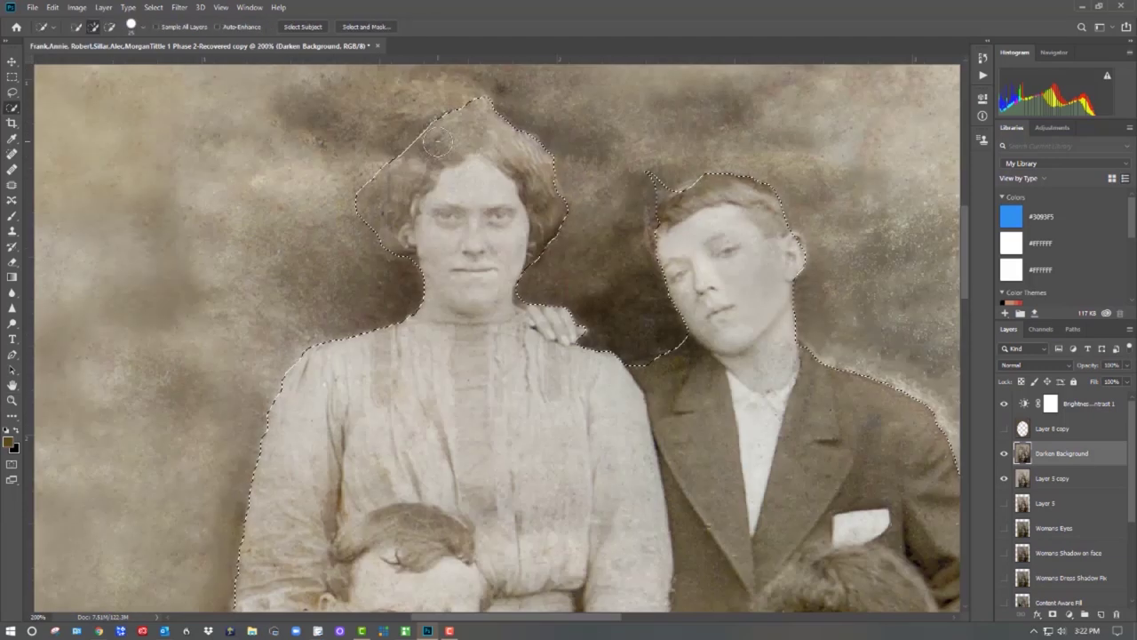
{"action": "left_click_drag", "start_coordinate": [438, 142], "coordinate": [361, 200]}
{"action": "left_click", "coordinate": [654, 186], "text": "alt"}
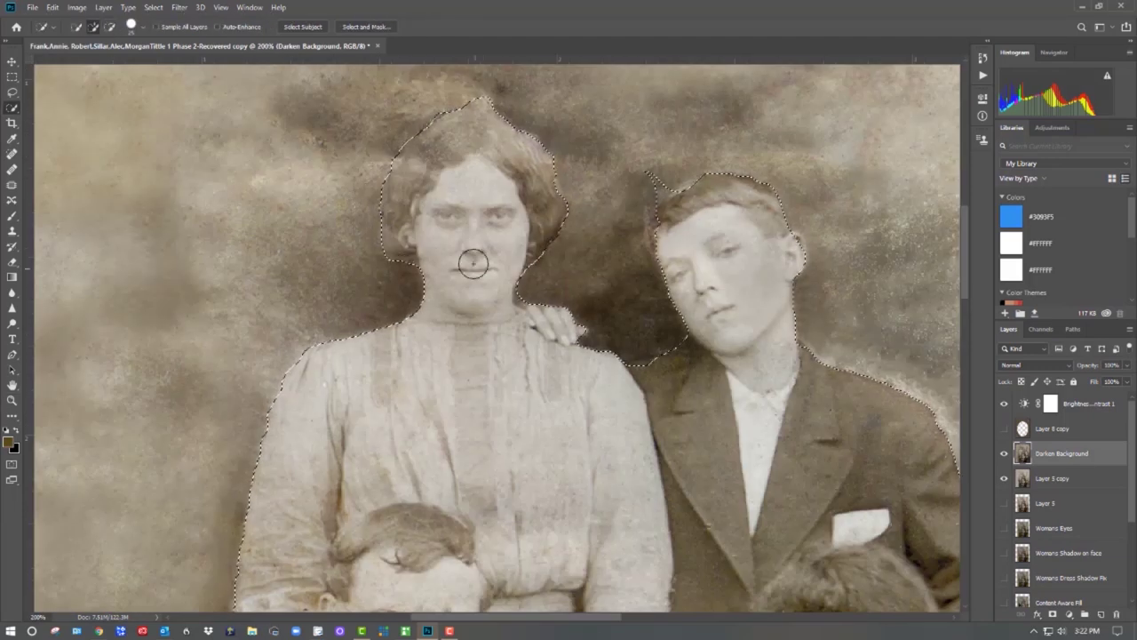
{"action": "key", "text": "ctrl+0"}
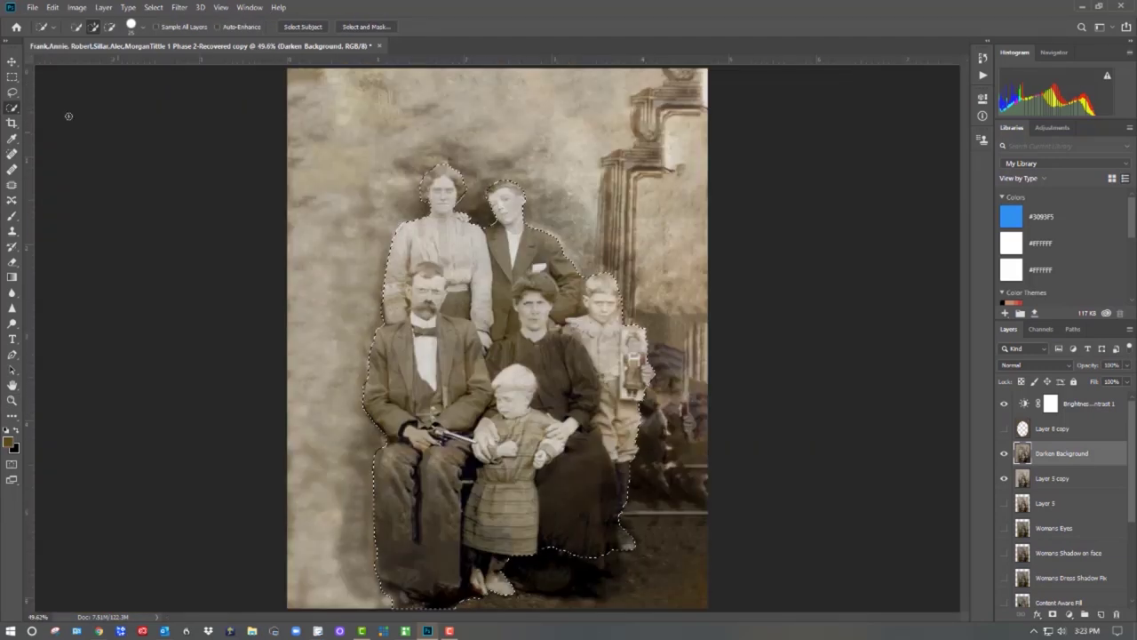
Copy the selected family to a new layer and check the cut-out by toggling the visibility of the layers beneath it
{"action": "key", "text": "ctrl+j"}
{"action": "left_click", "coordinate": [1005, 503]}
{"action": "left_click", "coordinate": [1004, 480]}
{"action": "left_click", "coordinate": [1004, 480]}
{"action": "left_click", "coordinate": [1004, 503]}
Clone plain wall texture over the ornate upper part of the column on the Darken Background layer
{"action": "left_click", "coordinate": [1062, 479]}
{"action": "left_click", "coordinate": [12, 156]}
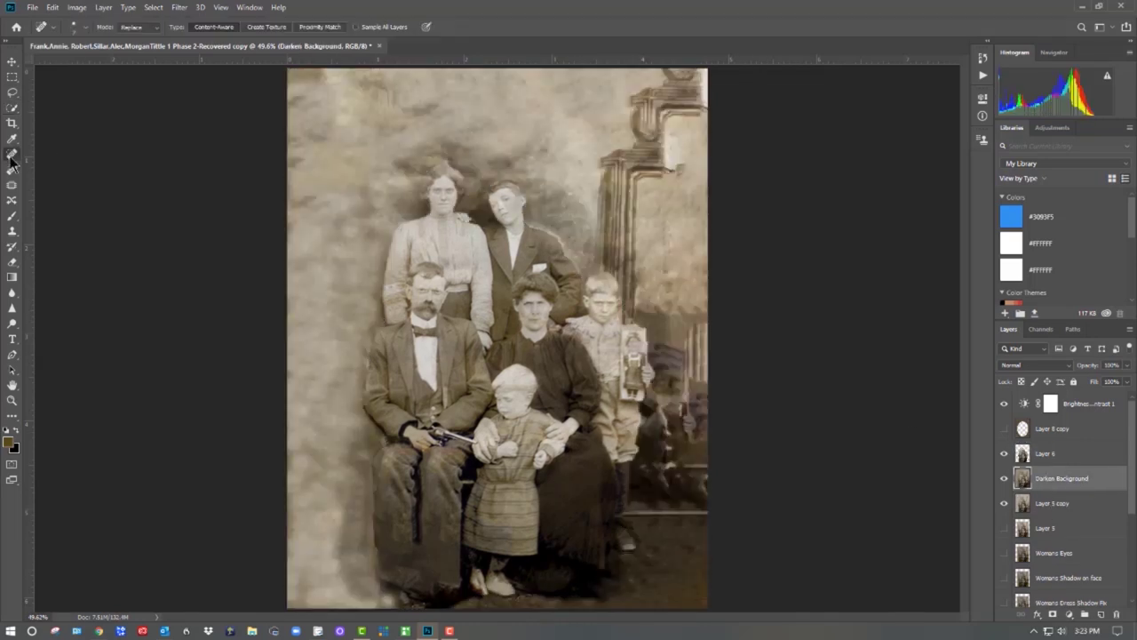
{"action": "left_click", "coordinate": [13, 231]}
{"action": "left_click", "coordinate": [680, 223], "text": "alt"}
{"action": "left_click_drag", "start_coordinate": [693, 169], "coordinate": [671, 169]}
Hide Layer 6 and the copy beneath Darken Background to view the background layer without them
{"action": "scroll", "coordinate": [1062, 534], "scroll_direction": "down", "scroll_amount": 10}
{"action": "left_click", "coordinate": [1005, 593]}
{"action": "scroll", "coordinate": [1062, 533], "scroll_direction": "up", "scroll_amount": 10}
{"action": "left_click_drag", "start_coordinate": [1004, 503], "coordinate": [1004, 454]}
{"action": "key", "text": "m"}
{"action": "left_click", "coordinate": [1005, 479]}
{"action": "key", "text": "s"}
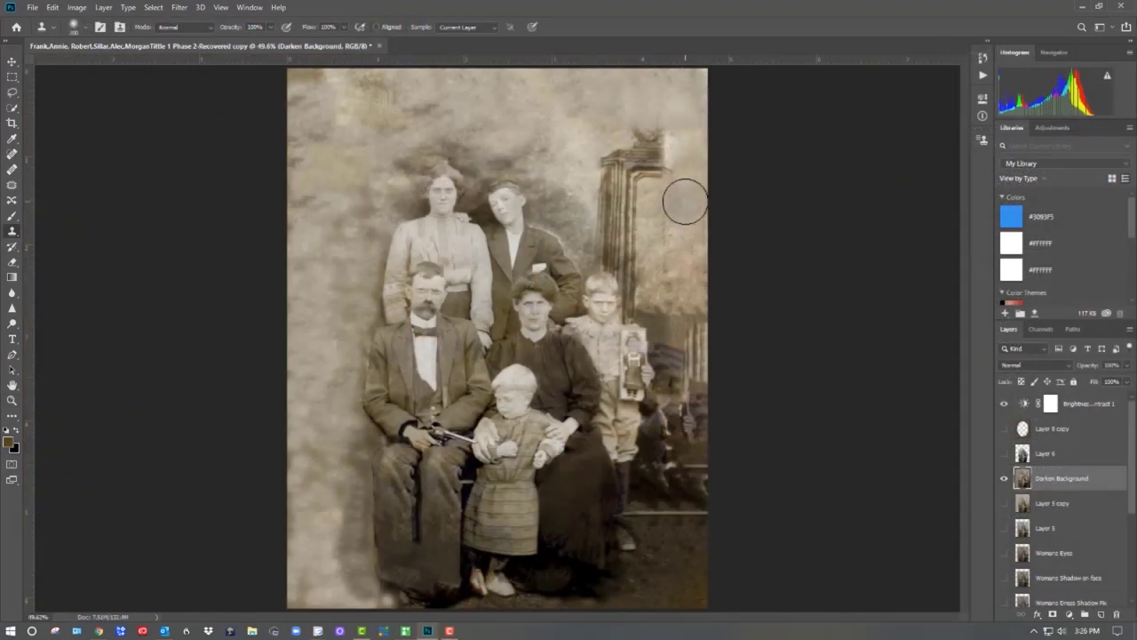
Show Layer 6 over Darken Background and clone wall texture over the dark objects beside the boy with the picture
{"action": "key", "text": "z"}
{"action": "left_click", "coordinate": [1004, 453]}
{"action": "left_click", "coordinate": [1004, 480]}
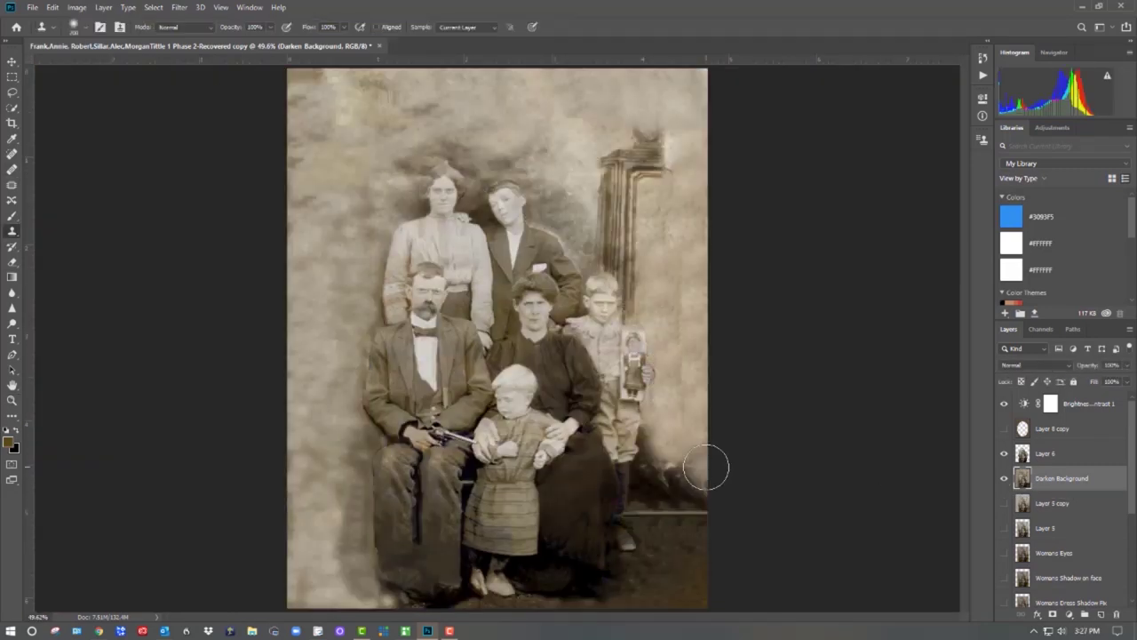
{"action": "key", "text": "s"}
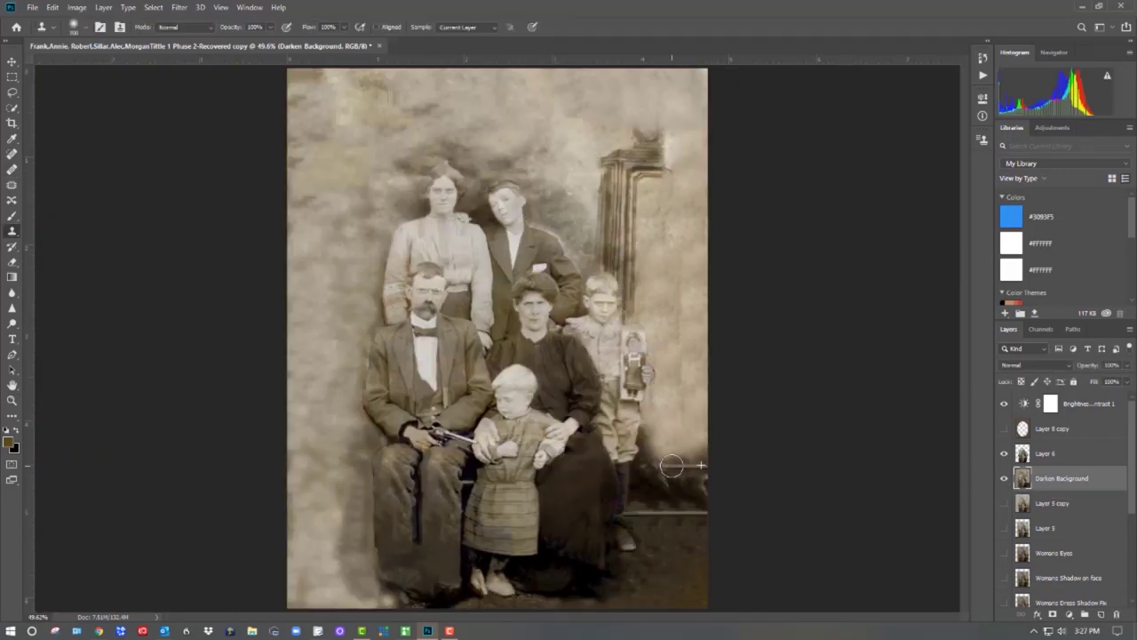
Clone a light trim strip across the base of the wall behind the boy's legs and blend the wall around it
{"action": "left_click", "coordinate": [12, 401]}
{"action": "left_click", "coordinate": [677, 477]}
{"action": "left_click", "coordinate": [12, 231]}
{"action": "left_click", "coordinate": [682, 410], "text": "alt"}
{"action": "left_click_drag", "start_coordinate": [489, 409], "coordinate": [434, 409]}
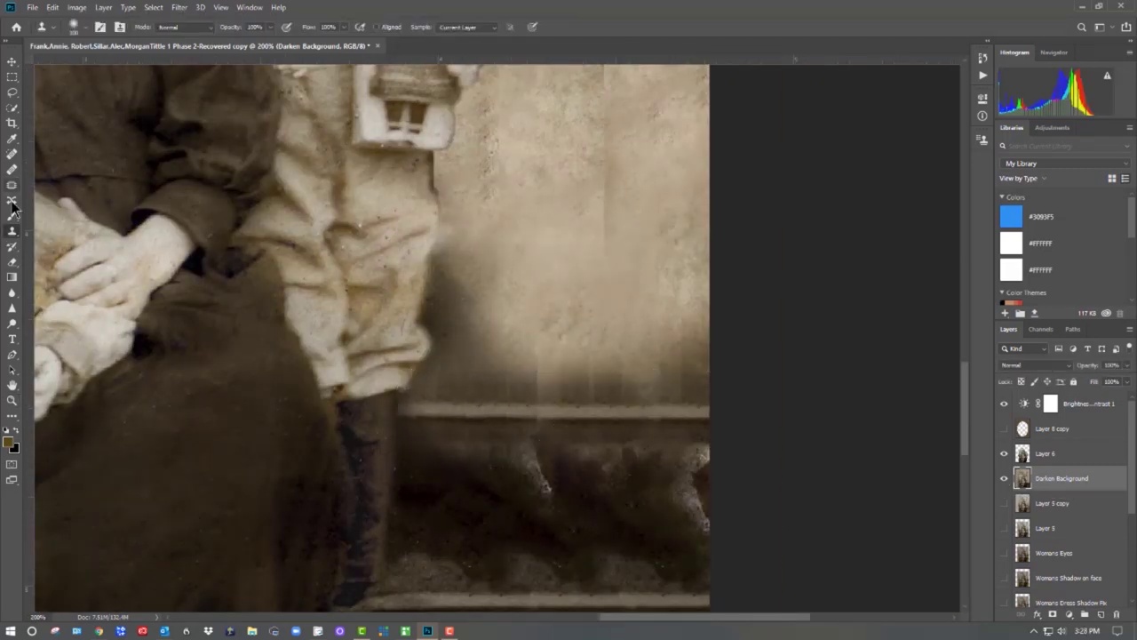
{"action": "left_click_drag", "start_coordinate": [479, 302], "coordinate": [533, 342]}
{"action": "left_click_drag", "start_coordinate": [656, 230], "coordinate": [649, 334]}
{"action": "mouse_move", "coordinate": [570, 511]}
{"action": "left_mouse_down"}
{"action": "mouse_move", "coordinate": [698, 518]}
{"action": "mouse_move", "coordinate": [743, 328]}
{"action": "left_mouse_up"}
Set up a dark brush for the man's trousers on Layer 6, with 59% flow and 48% smoothing
{"action": "left_click", "coordinate": [12, 400]}
{"action": "left_click", "coordinate": [346, 27]}
{"action": "left_click", "coordinate": [383, 346]}
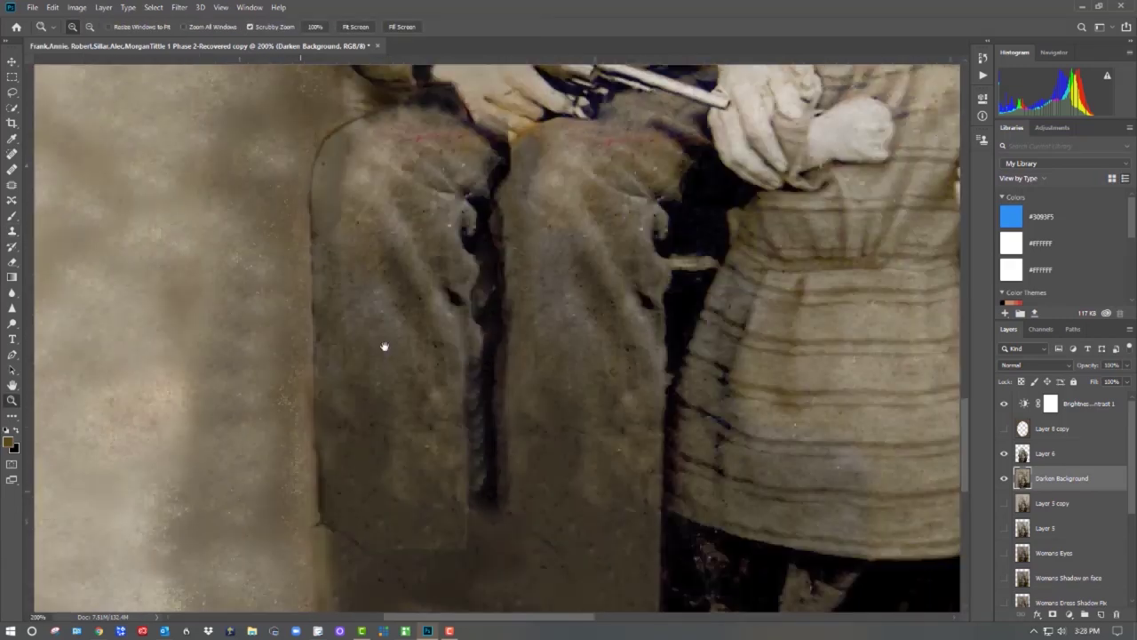
{"action": "left_click", "coordinate": [12, 216]}
{"action": "left_click", "coordinate": [1045, 454]}
{"action": "left_click", "coordinate": [8, 442]}
{"action": "left_click", "coordinate": [956, 140]}
{"action": "left_click", "coordinate": [347, 28]}
{"action": "left_click", "coordinate": [439, 28]}
Paint a dark edge down the outer side of the man's trouser leg and lower the eraser's opacity
{"action": "mouse_move", "coordinate": [352, 137]}
{"action": "left_mouse_down"}
{"action": "mouse_move", "coordinate": [325, 193]}
{"action": "mouse_move", "coordinate": [428, 120]}
{"action": "mouse_move", "coordinate": [376, 121]}
{"action": "left_mouse_up"}
{"action": "key", "text": "ctrl+z"}
{"action": "left_click", "coordinate": [11, 292]}
{"action": "left_click", "coordinate": [86, 27]}
{"action": "left_click", "coordinate": [12, 216]}
{"action": "left_click_drag", "start_coordinate": [319, 187], "coordinate": [316, 296]}
{"action": "key", "text": "e"}
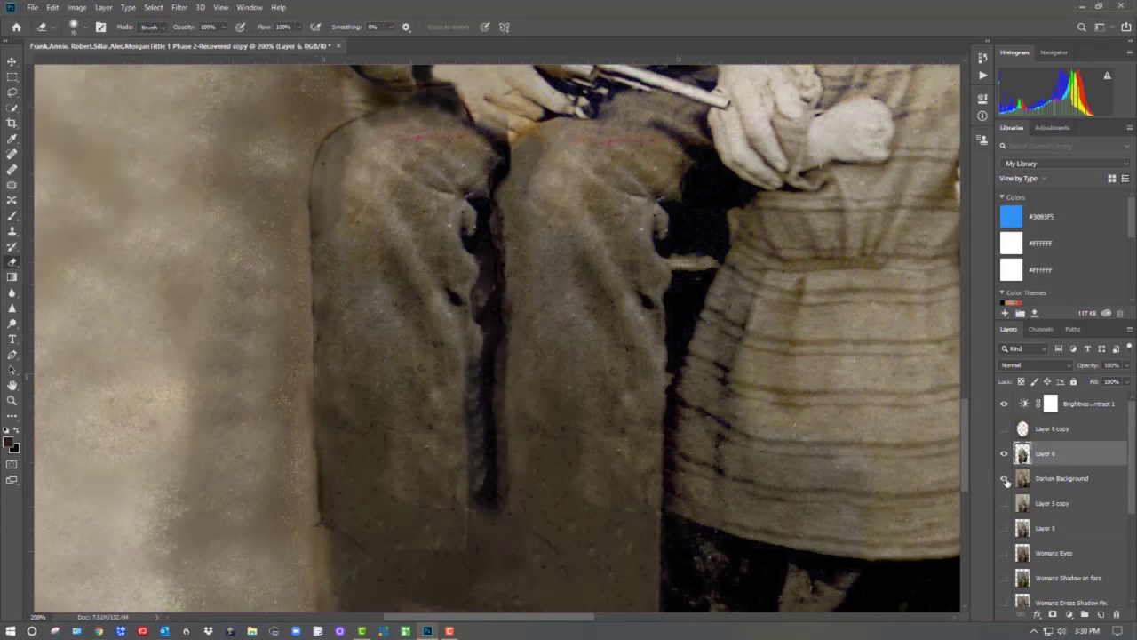
{"action": "key", "text": "7"}
{"action": "key", "text": "1"}
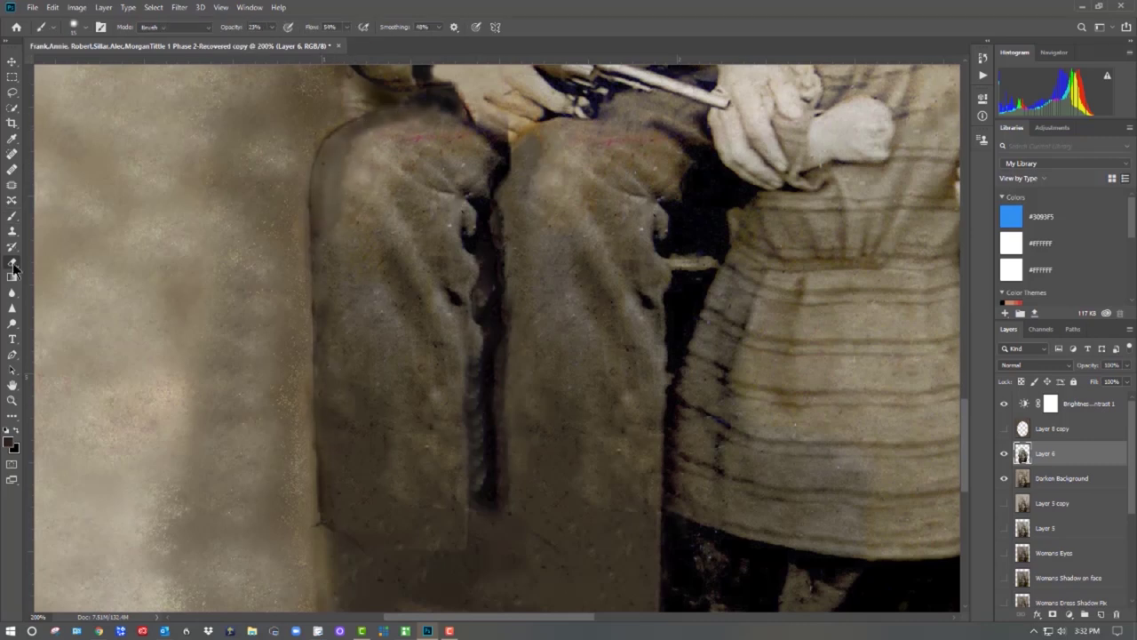
Switch to the Clone Stamp with a smaller brush and make Layer 6 the active layer
{"action": "key", "text": "s"}
{"action": "key", "text": "bracketleft"}
{"action": "key", "text": "bracketleft"}
{"action": "key", "text": "bracketleft"}
{"action": "key", "text": "bracketleft"}
{"action": "key", "text": "bracketleft"}
{"action": "key", "text": "bracketleft"}
{"action": "left_click", "coordinate": [1089, 404]}
{"action": "scroll", "coordinate": [1088, 417], "scroll_direction": "down", "scroll_amount": 4}
{"action": "scroll", "coordinate": [1089, 418], "scroll_direction": "up", "scroll_amount": 4}
{"action": "left_click", "coordinate": [1067, 453]}
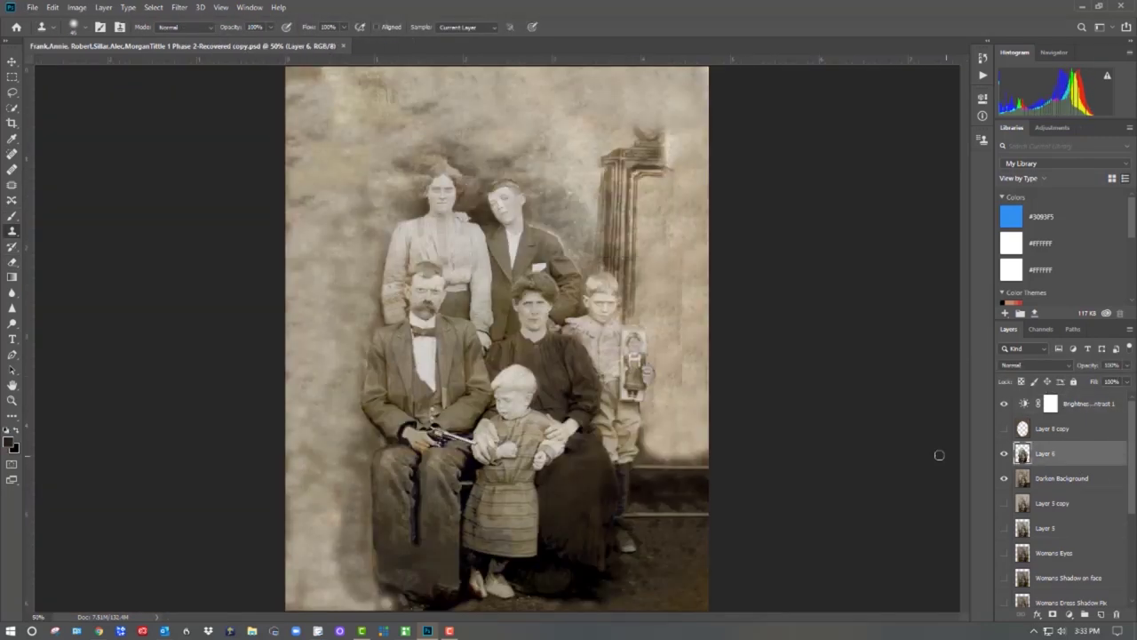
Hide Darken Background and clone clean fabric from the other leg over the man's stained outer knee on Layer 6
{"action": "left_click", "coordinate": [11, 401]}
{"action": "left_click", "coordinate": [388, 487]}
{"action": "left_click", "coordinate": [11, 231]}
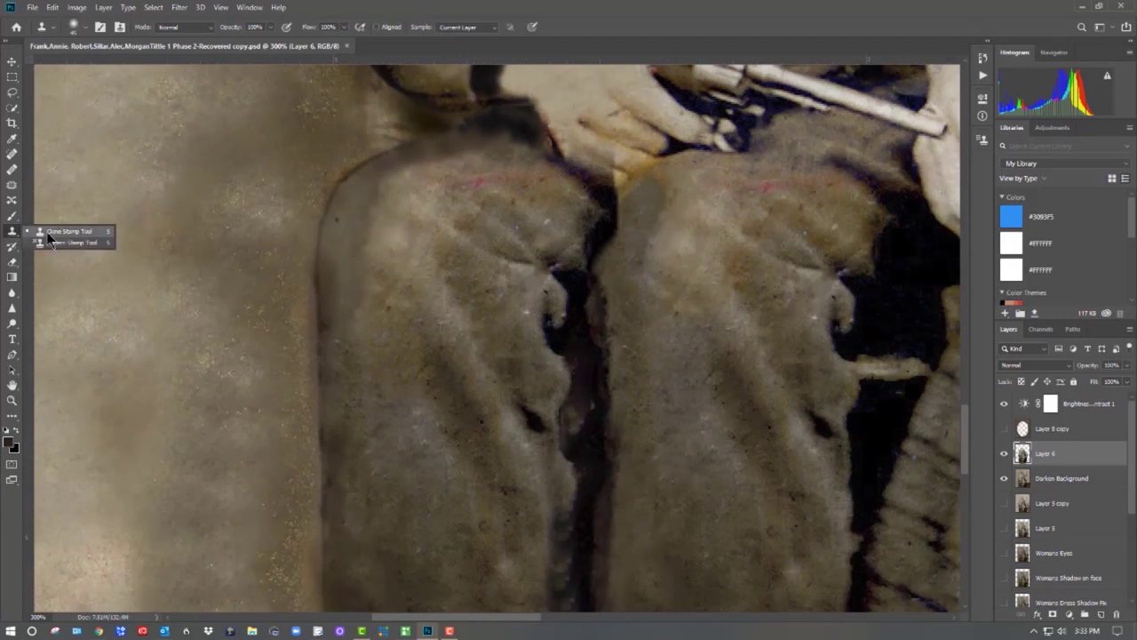
{"action": "left_click", "coordinate": [1062, 479]}
{"action": "left_click", "coordinate": [1004, 478]}
{"action": "left_click", "coordinate": [1046, 453]}
{"action": "left_click", "coordinate": [691, 254], "text": "alt"}
{"action": "mouse_move", "coordinate": [405, 209]}
{"action": "left_mouse_down"}
{"action": "mouse_move", "coordinate": [387, 307]}
{"action": "mouse_move", "coordinate": [399, 275]}
{"action": "mouse_move", "coordinate": [373, 315]}
{"action": "mouse_move", "coordinate": [536, 188]}
{"action": "left_mouse_up"}
Clone clean fabric over the man's inner knee and show the Darken Background layer again
{"action": "left_click", "coordinate": [11, 154]}
{"action": "left_click", "coordinate": [12, 231]}
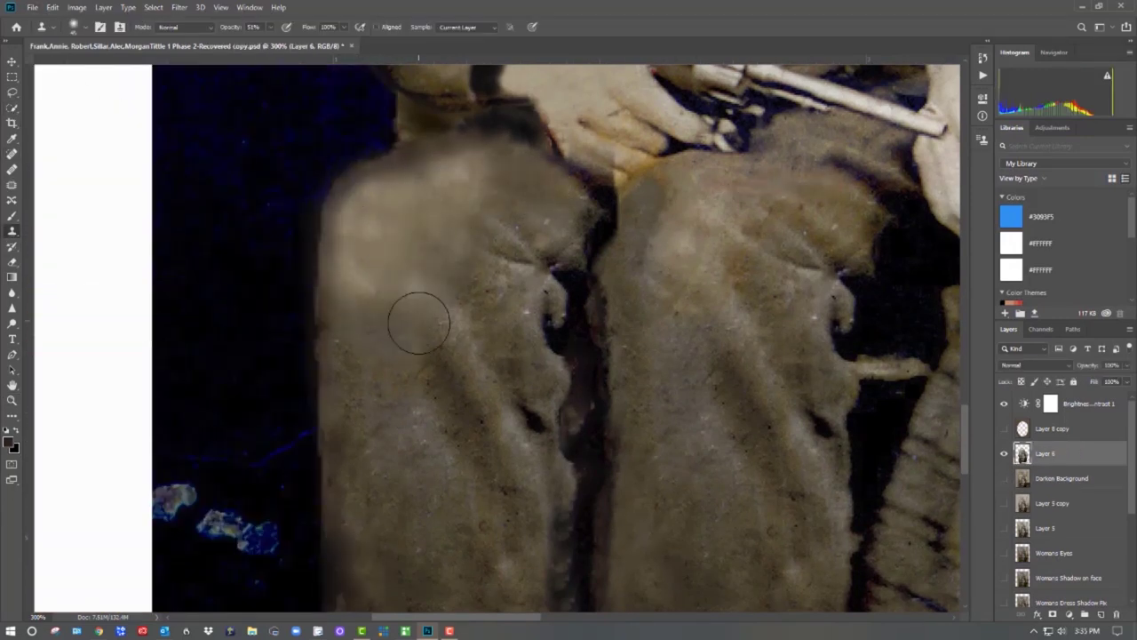
{"action": "left_click_drag", "start_coordinate": [619, 327], "coordinate": [653, 218]}
{"action": "left_click", "coordinate": [11, 401]}
{"action": "left_click", "coordinate": [347, 27]}
{"action": "left_click", "coordinate": [1004, 478]}
{"action": "left_click", "coordinate": [373, 489]}
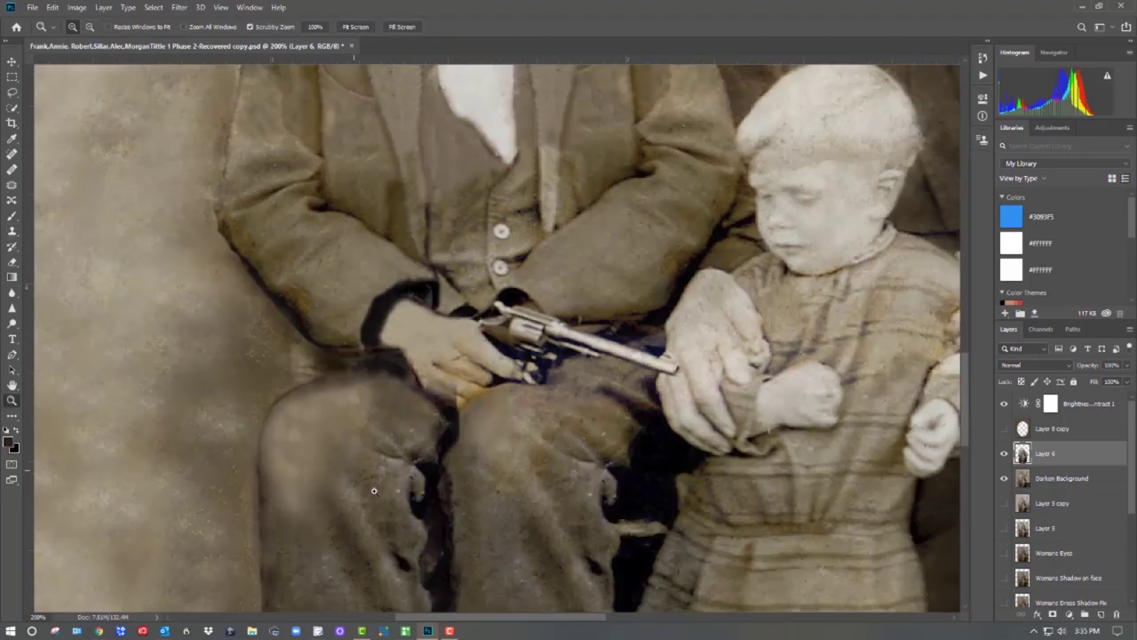
Clone along the upper contour of the man's outer knee and pick the Spot Healing Brush for small blemishes
{"action": "left_click", "coordinate": [12, 231]}
{"action": "left_click_drag", "start_coordinate": [329, 385], "coordinate": [321, 318]}
{"action": "left_click", "coordinate": [376, 301]}
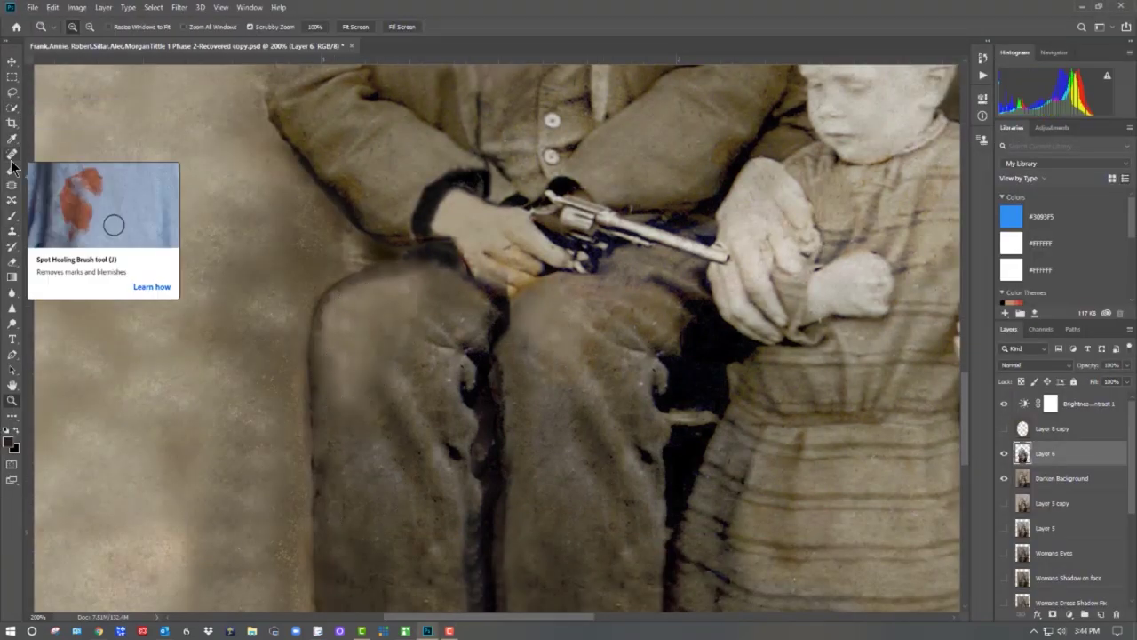
{"action": "left_click", "coordinate": [11, 164]}
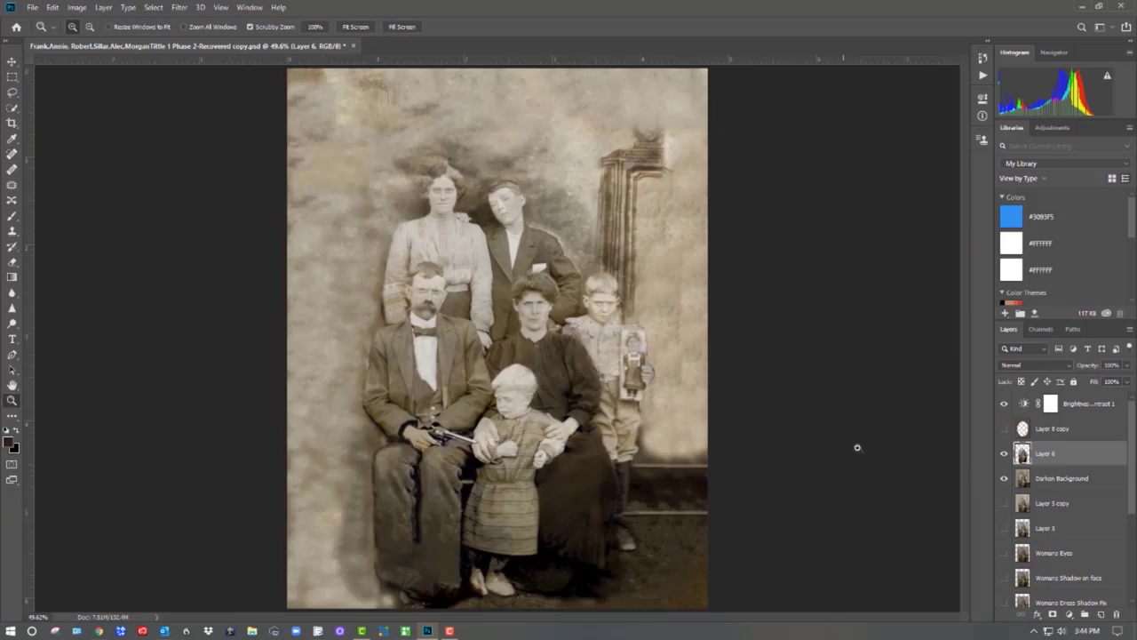
Smooth the grain of the Darken Background layer with a filter and compare the result by toggling its visibility
{"action": "left_click", "coordinate": [1083, 479]}
{"action": "left_click", "coordinate": [180, 7]}
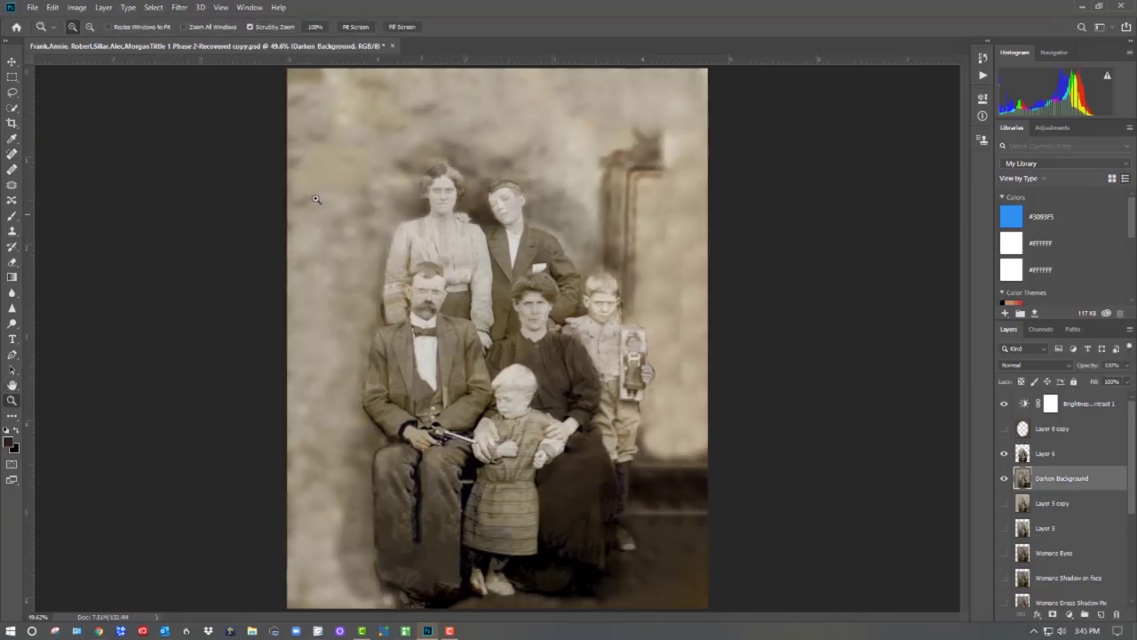
{"action": "left_click", "coordinate": [1004, 479]}
{"action": "left_click", "coordinate": [1004, 479]}
{"action": "left_click", "coordinate": [1004, 478]}
Load the outline of the family on Layer 6 as a selection, with Darken Background visible
{"action": "left_click", "coordinate": [1023, 456]}
{"action": "left_click", "coordinate": [1023, 456], "text": "ctrl"}
{"action": "left_click", "coordinate": [1004, 478]}
On the Darken Background layer, extend the selection with Quick Selection over the backdrop beside the standing small boy
{"action": "left_click", "coordinate": [12, 108]}
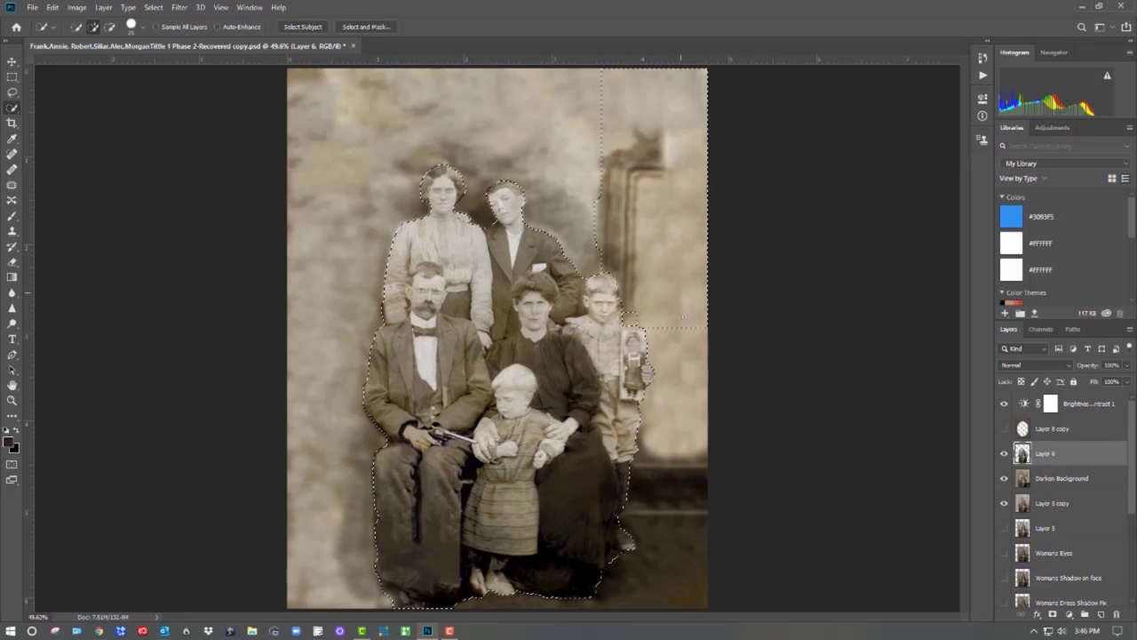
{"action": "left_click", "coordinate": [1046, 481]}
{"action": "left_click_drag", "start_coordinate": [670, 444], "coordinate": [653, 191]}
{"action": "left_click", "coordinate": [12, 400]}
{"action": "left_click", "coordinate": [593, 347]}
{"action": "left_click", "coordinate": [11, 107]}
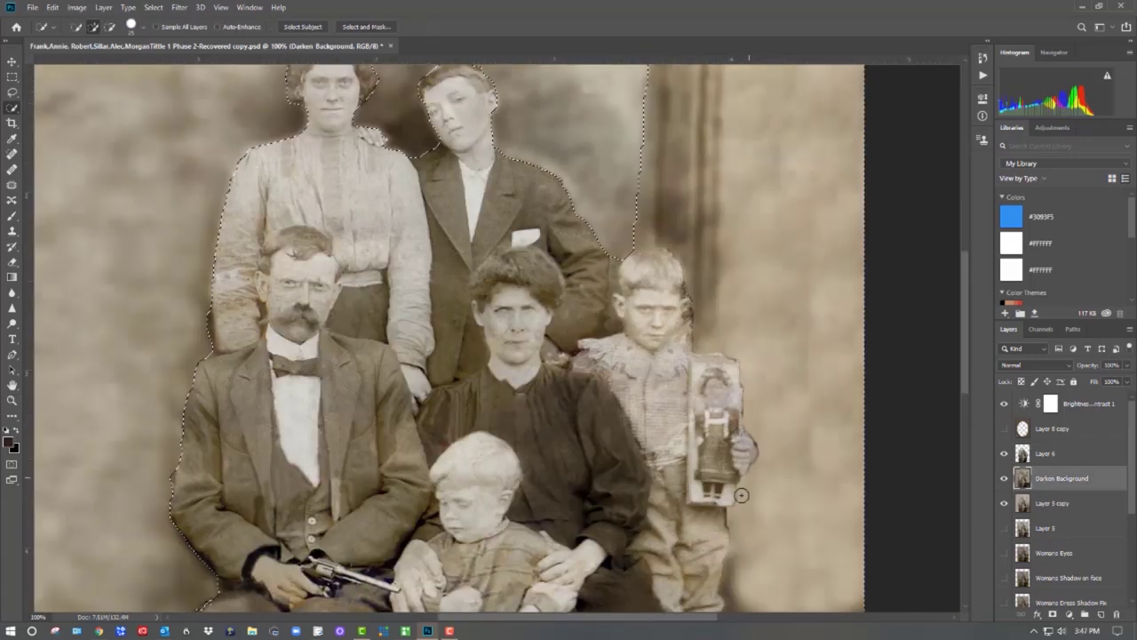
{"action": "left_click", "coordinate": [12, 401]}
{"action": "left_click", "coordinate": [356, 27]}
{"action": "left_click", "coordinate": [154, 7]}
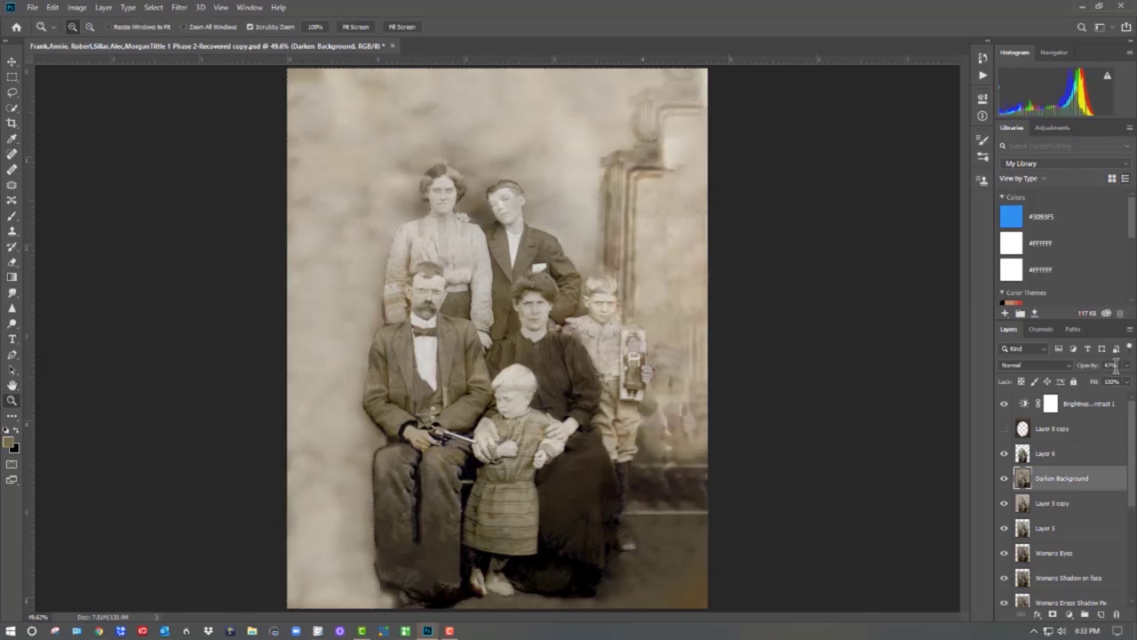
Adjust the opacity of the Darken Background layer and duplicate the layer
{"action": "left_click_drag", "start_coordinate": [1116, 366], "coordinate": [1134, 391]}
{"action": "left_click_drag", "start_coordinate": [1050, 483], "coordinate": [1101, 614]}
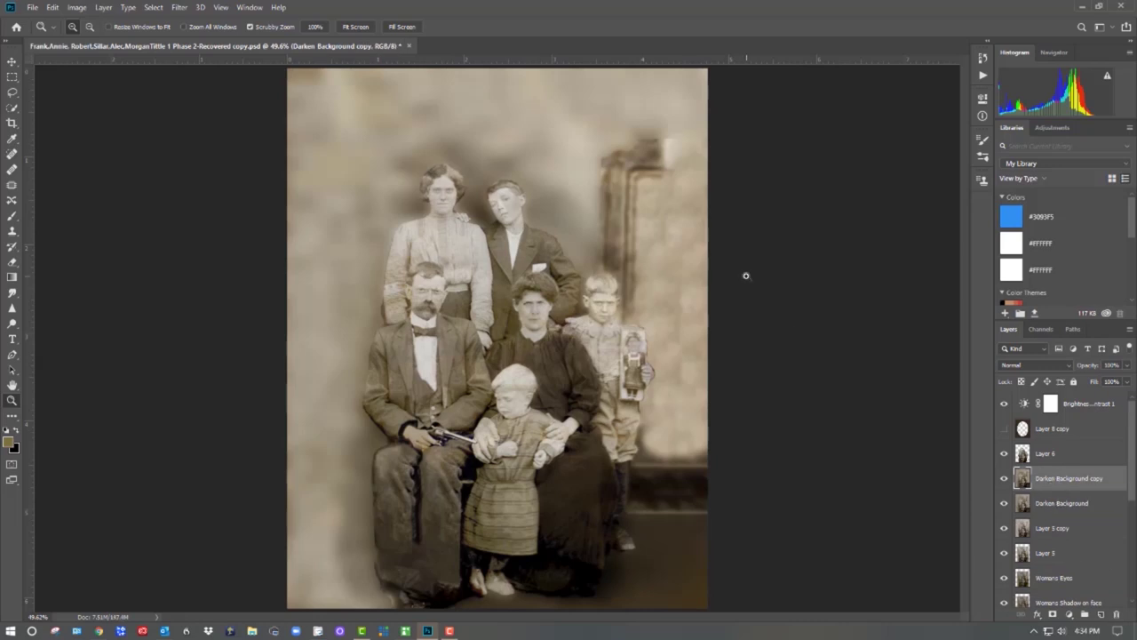
Compare the Darken Background copy with the original while Layer 6 is hidden, and make Layer 6 active
{"action": "left_click", "coordinate": [1004, 453]}
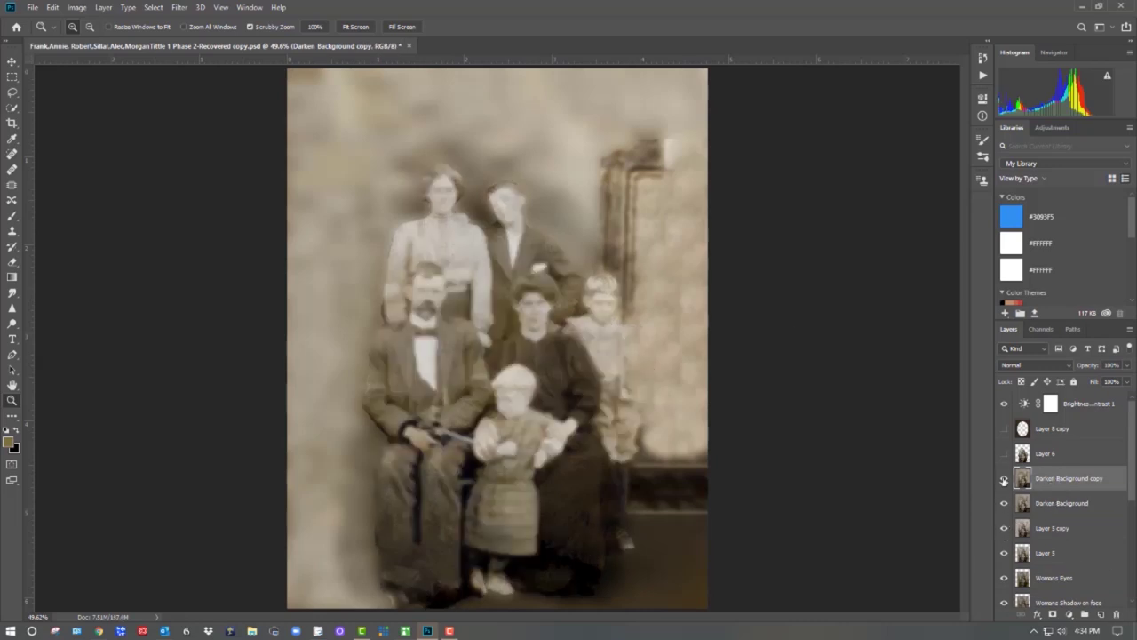
{"action": "left_click_drag", "start_coordinate": [1004, 480], "coordinate": [1004, 503]}
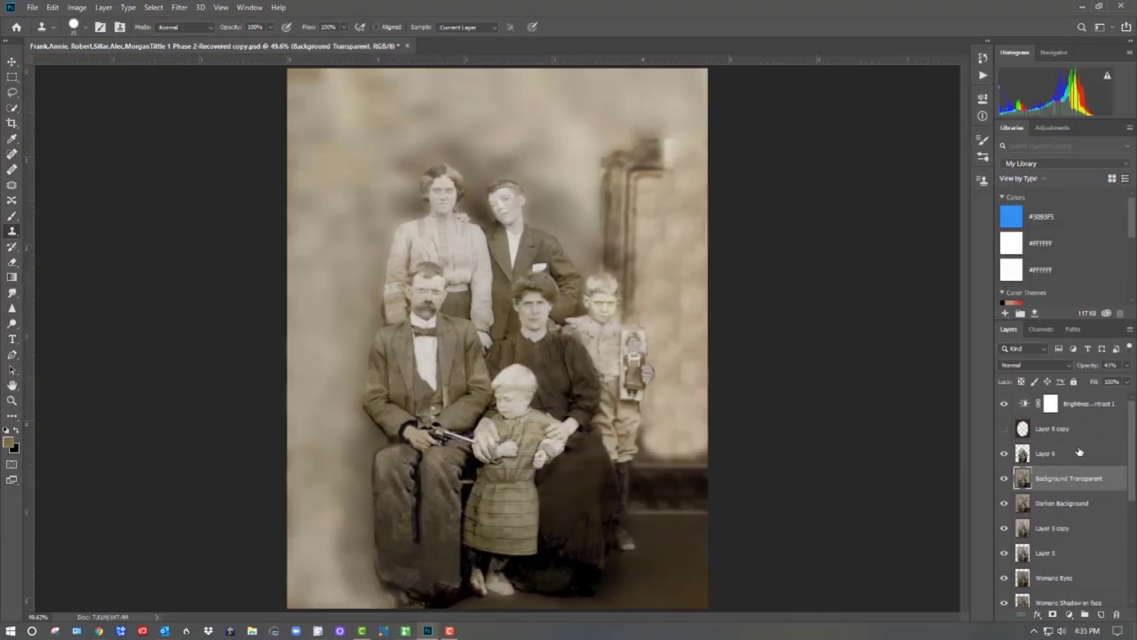
{"action": "left_click", "coordinate": [1047, 455]}
Load the family's outline on Layer 6 as a selection and clear the selection again
{"action": "left_click", "coordinate": [127, 7]}
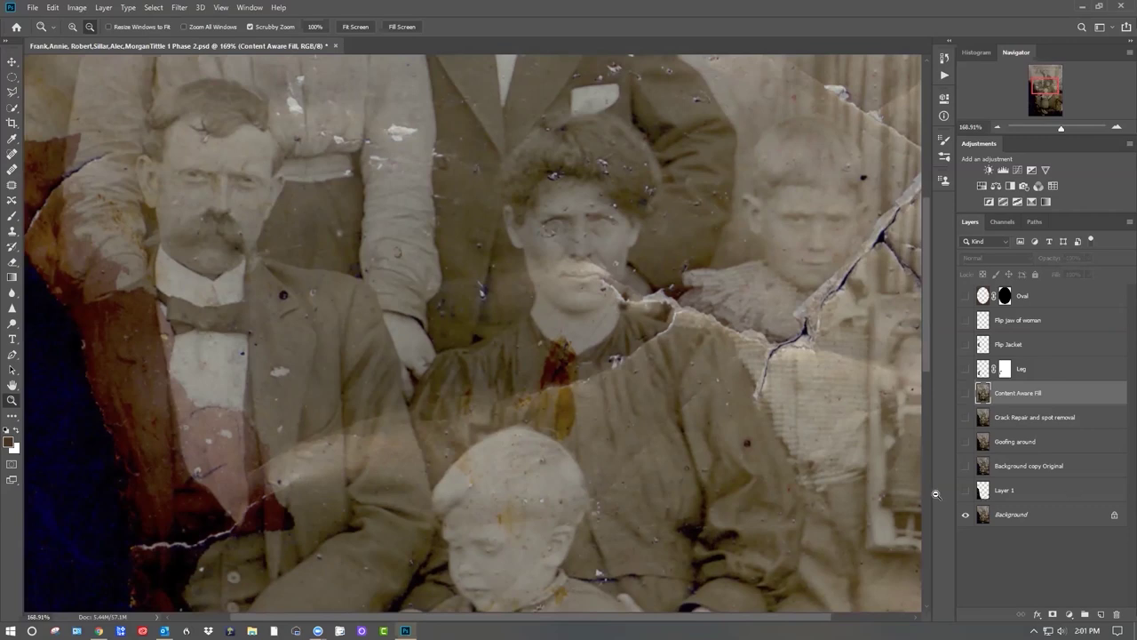
{"action": "left_click_drag", "start_coordinate": [649, 416], "coordinate": [593, 444]}
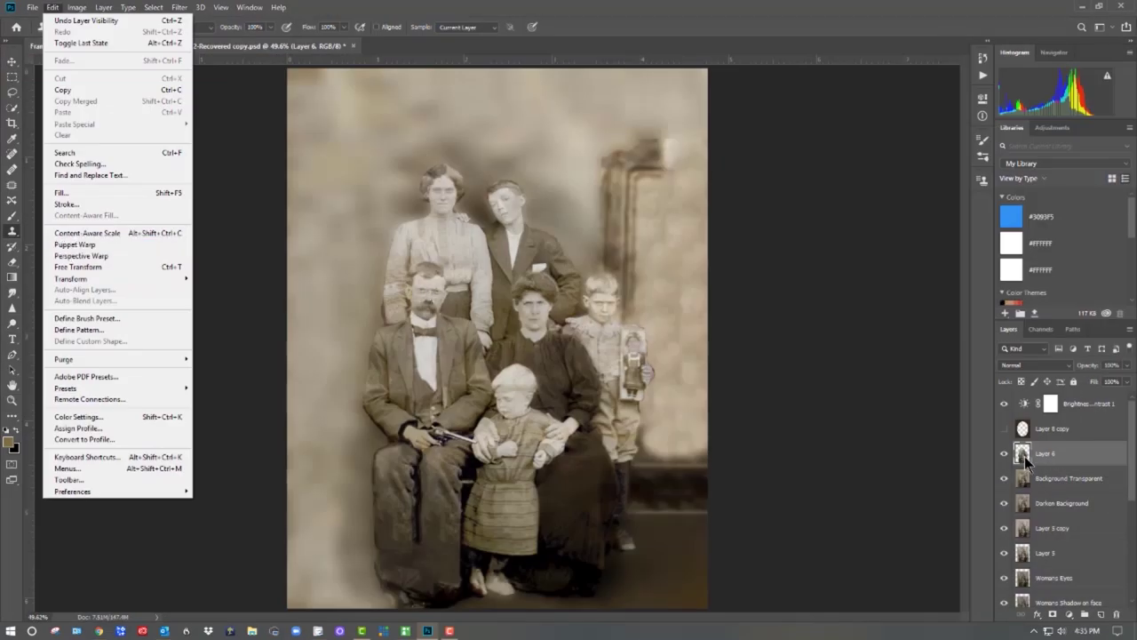
{"action": "left_click", "coordinate": [1023, 453], "text": "ctrl"}
{"action": "left_click", "coordinate": [153, 7]}
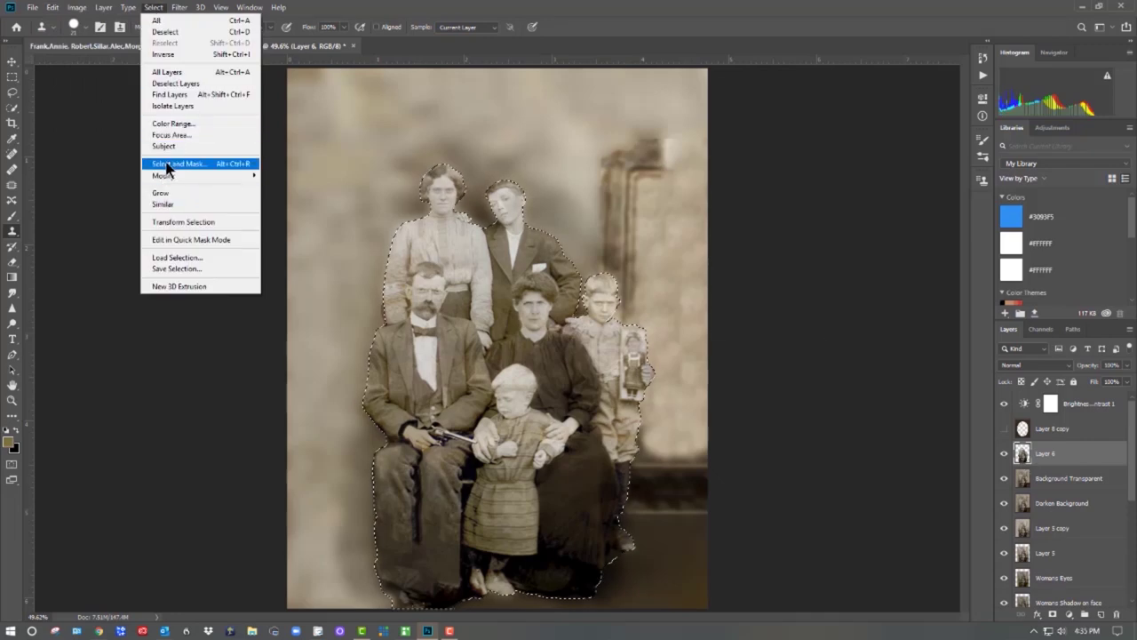
{"action": "mouse_move", "coordinate": [53, 7]}
{"action": "mouse_move", "coordinate": [97, 275]}
{"action": "left_click", "coordinate": [680, 500]}
{"action": "key", "text": "ctrl+d"}
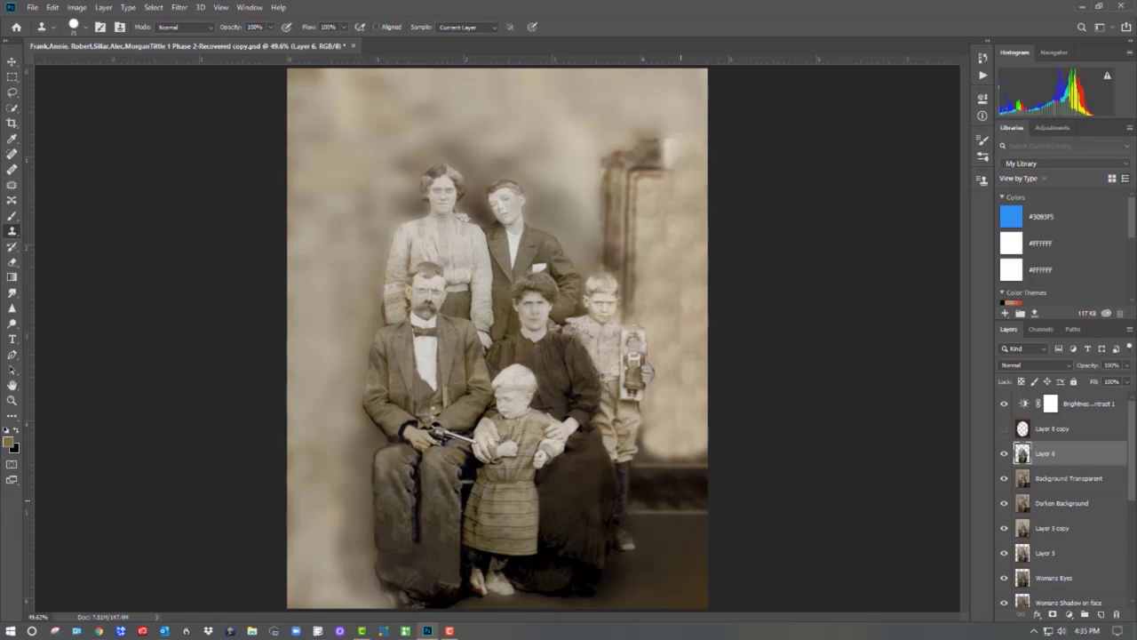
Erase the rough fringe on Layer 6 along the outer edge of the doll picture with a soft Eraser brush
{"action": "key", "text": "z"}
{"action": "left_click_drag", "start_coordinate": [634, 370], "coordinate": [770, 363]}
{"action": "left_click", "coordinate": [12, 261]}
{"action": "left_click", "coordinate": [74, 26]}
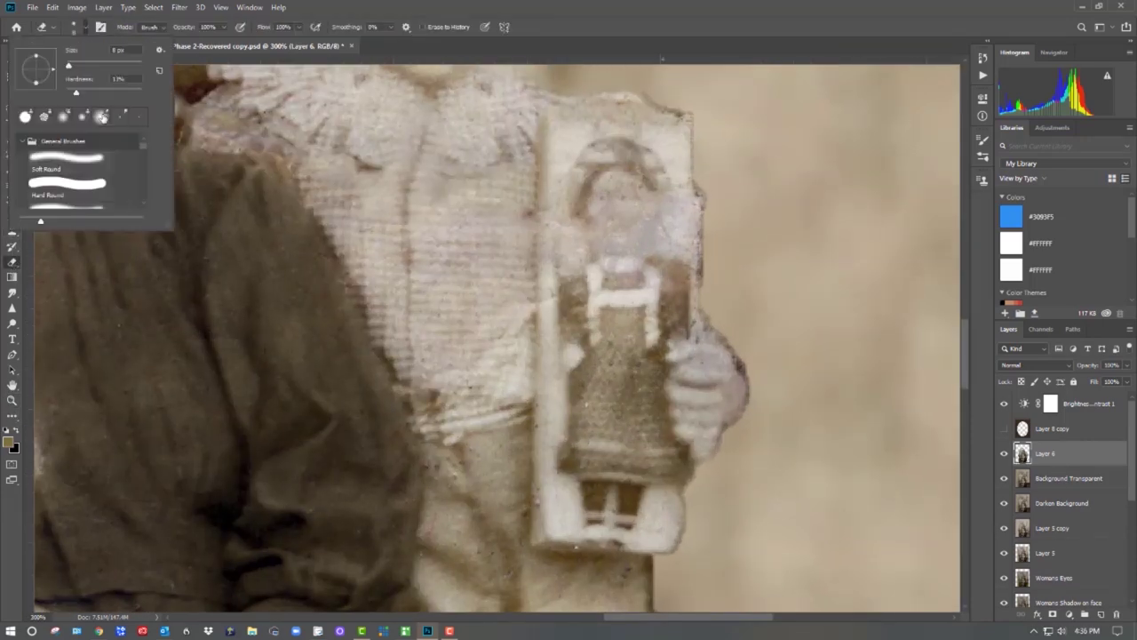
{"action": "left_click", "coordinate": [101, 116]}
{"action": "key", "text": "Return"}
{"action": "mouse_move", "coordinate": [757, 357]}
{"action": "left_mouse_down"}
{"action": "mouse_move", "coordinate": [723, 308]}
{"action": "mouse_move", "coordinate": [725, 269]}
{"action": "left_mouse_up"}
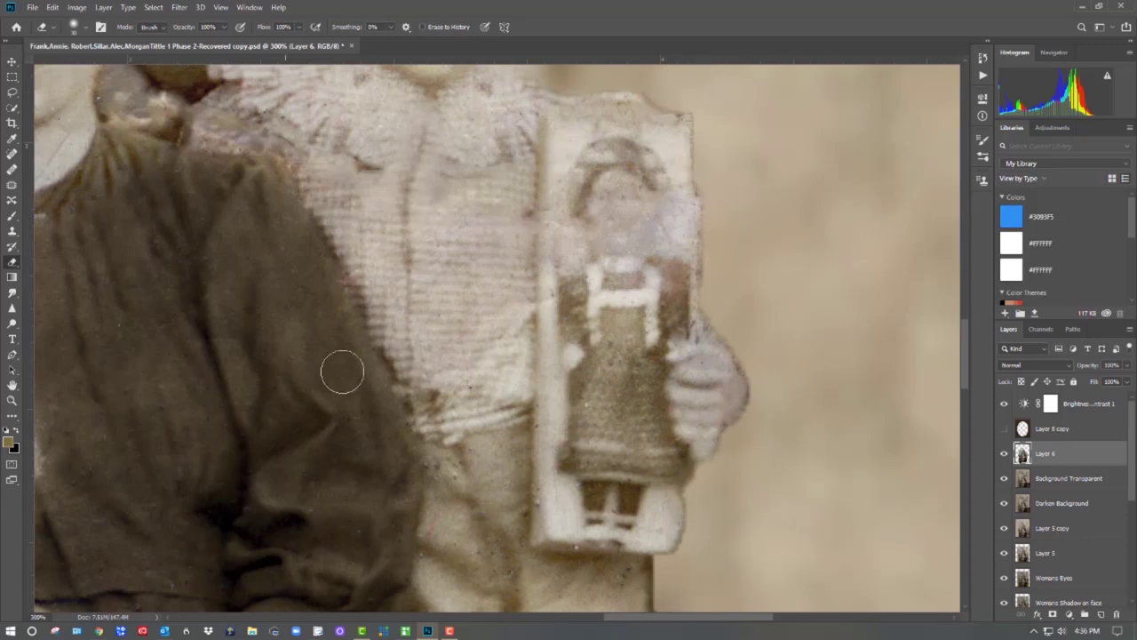
Clean up the small boy's outline on Layer 6 with a smaller Eraser, along his trousers, hand, ear and head
{"action": "scroll", "coordinate": [701, 216], "scroll_direction": "down", "scroll_amount": 5}
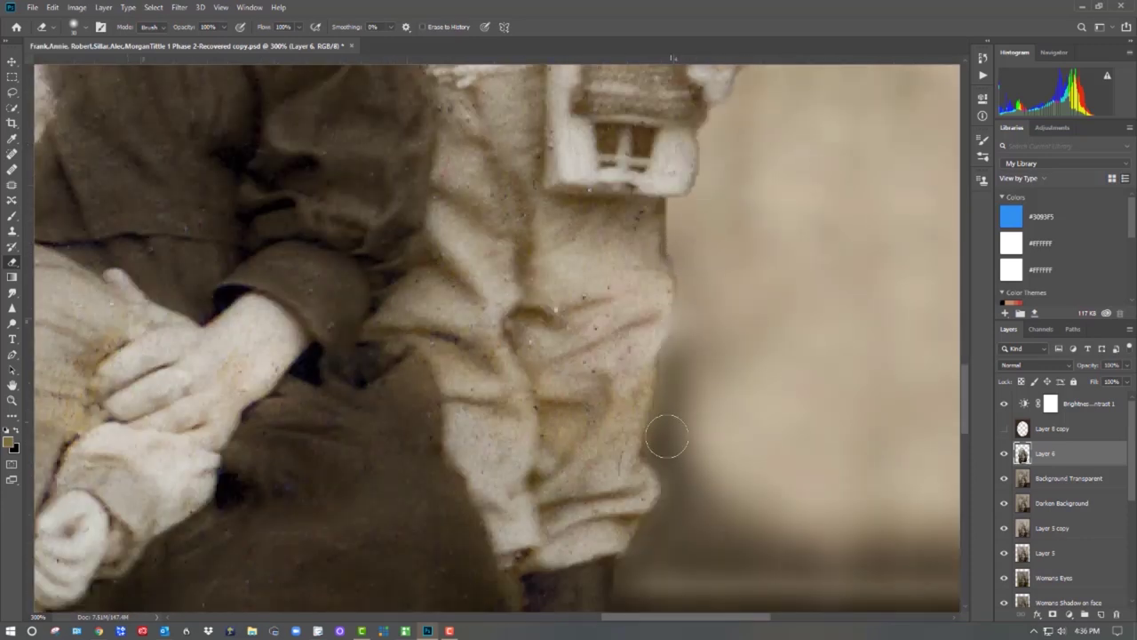
{"action": "scroll", "coordinate": [702, 480], "scroll_direction": "up", "scroll_amount": 3}
{"action": "key", "text": "bracketleft"}
{"action": "key", "text": "bracketleft"}
{"action": "key", "text": "bracketleft"}
{"action": "key", "text": "bracketleft"}
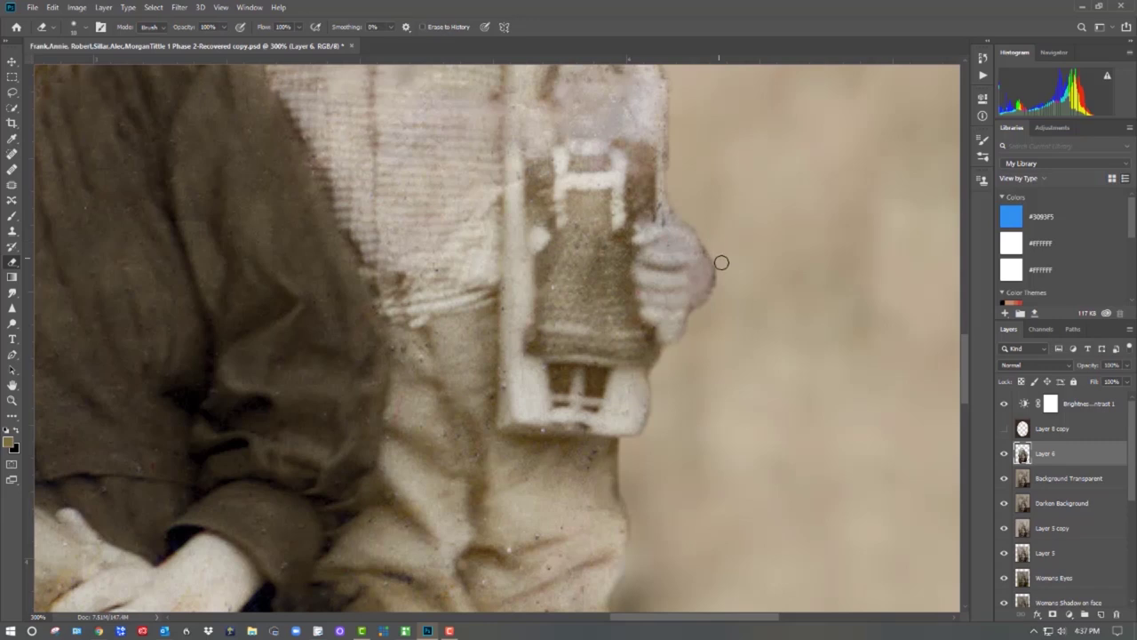
{"action": "scroll", "coordinate": [731, 488], "scroll_direction": "up", "scroll_amount": 3}
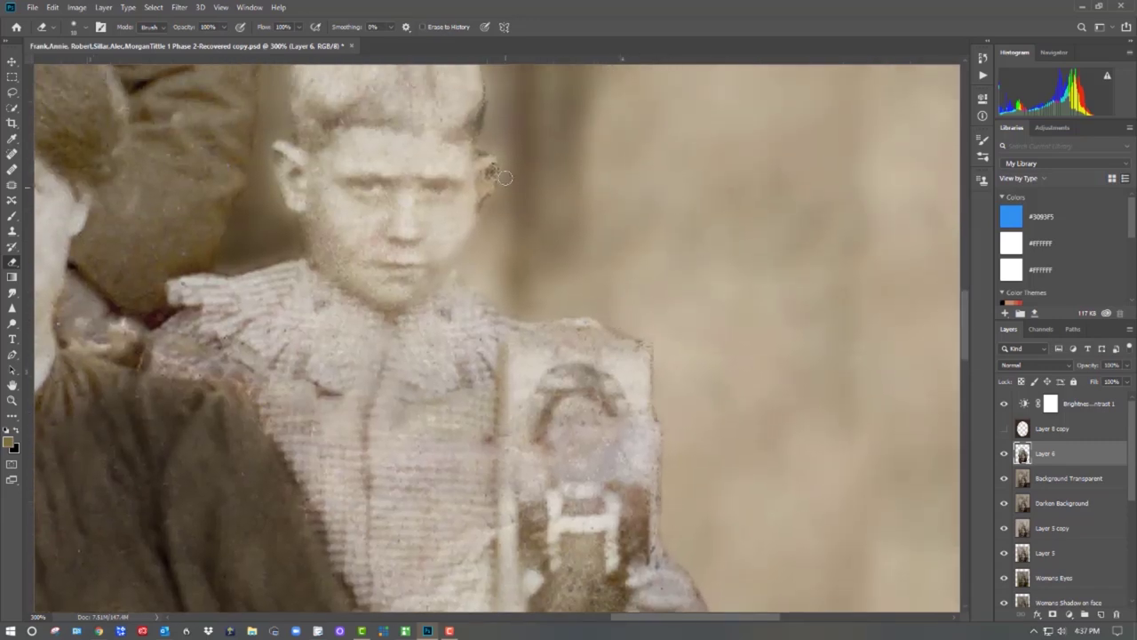
{"action": "scroll", "coordinate": [505, 186], "scroll_direction": "up", "scroll_amount": 2}
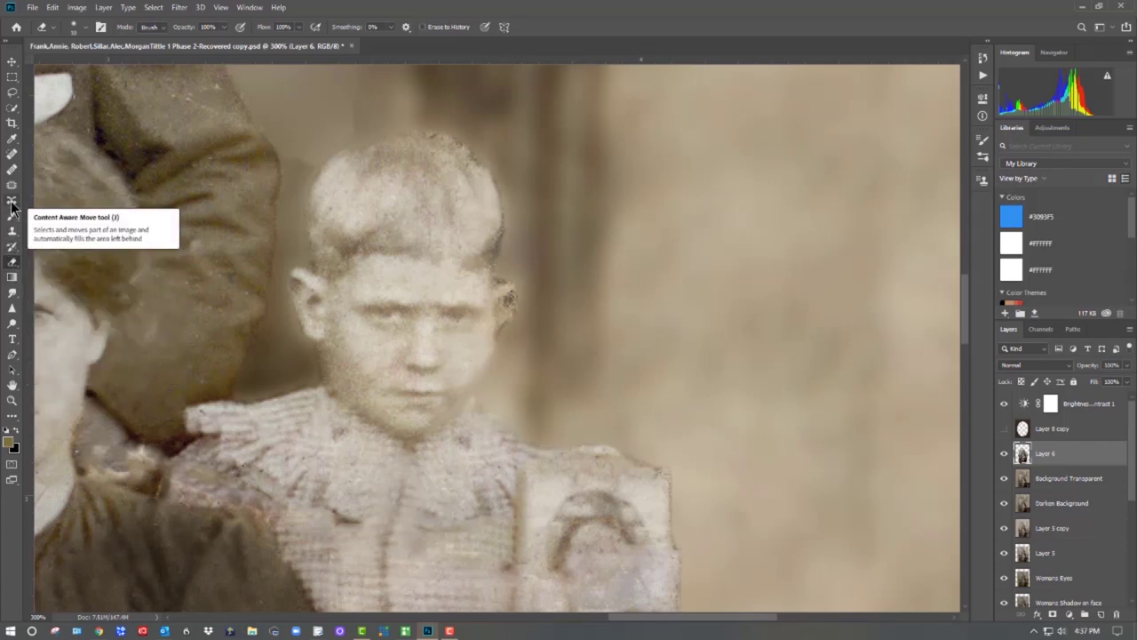
Soften the speckled edge of the small boy's outer ear and hair using the Blur tool at 67% strength
{"action": "left_click", "coordinate": [12, 292]}
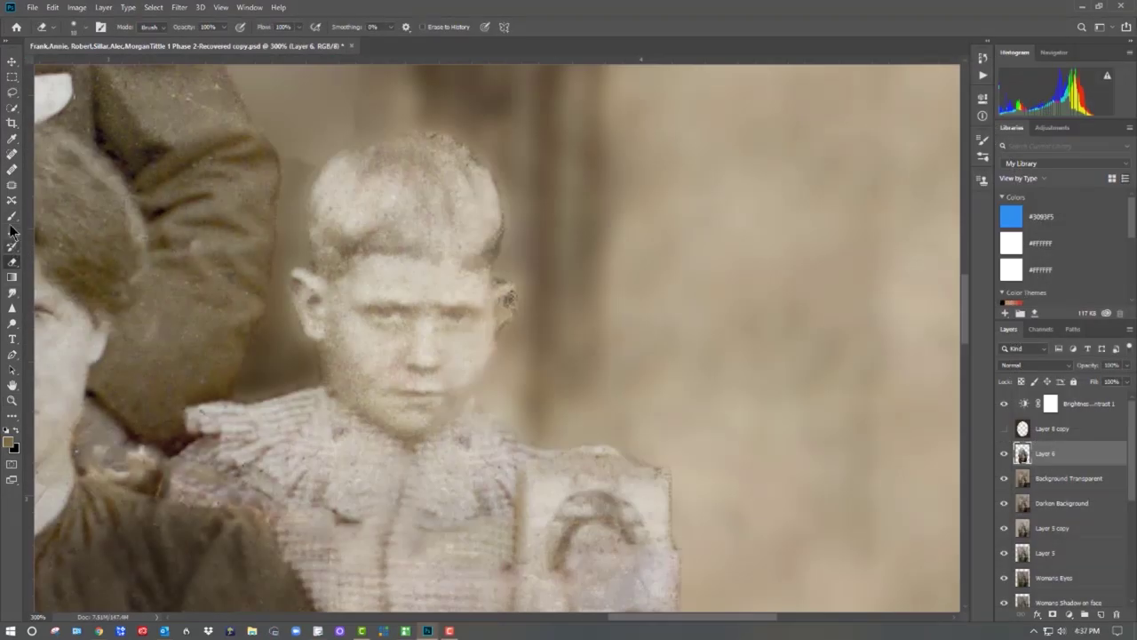
{"action": "left_click", "coordinate": [11, 292]}
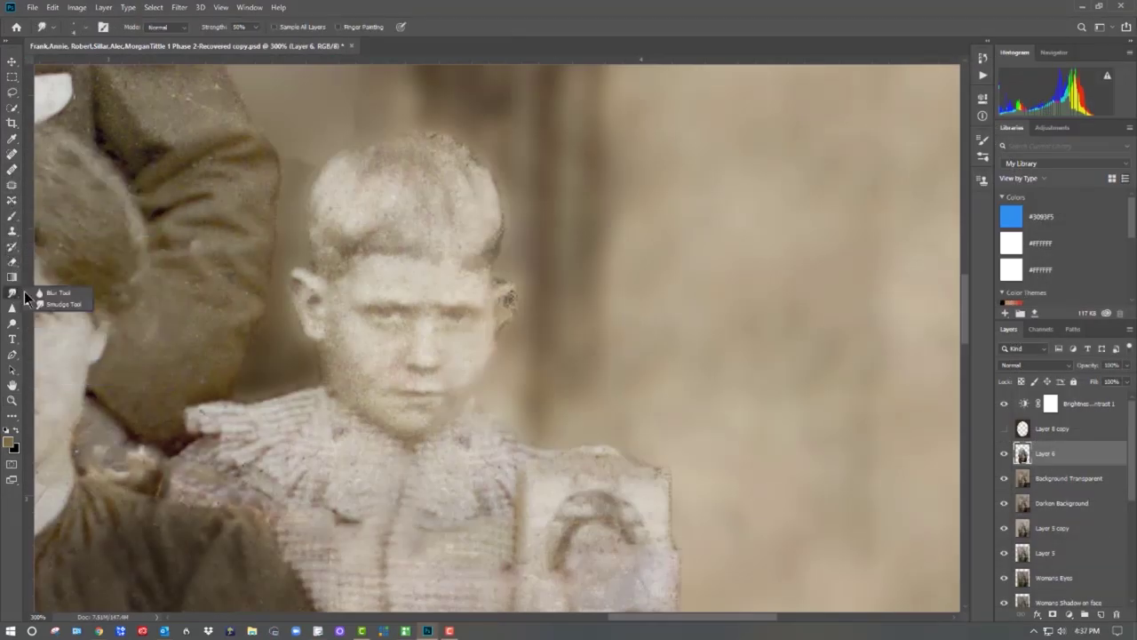
{"action": "key", "text": "bracketleft"}
{"action": "key", "text": "bracketleft"}
{"action": "key", "text": "bracketleft"}
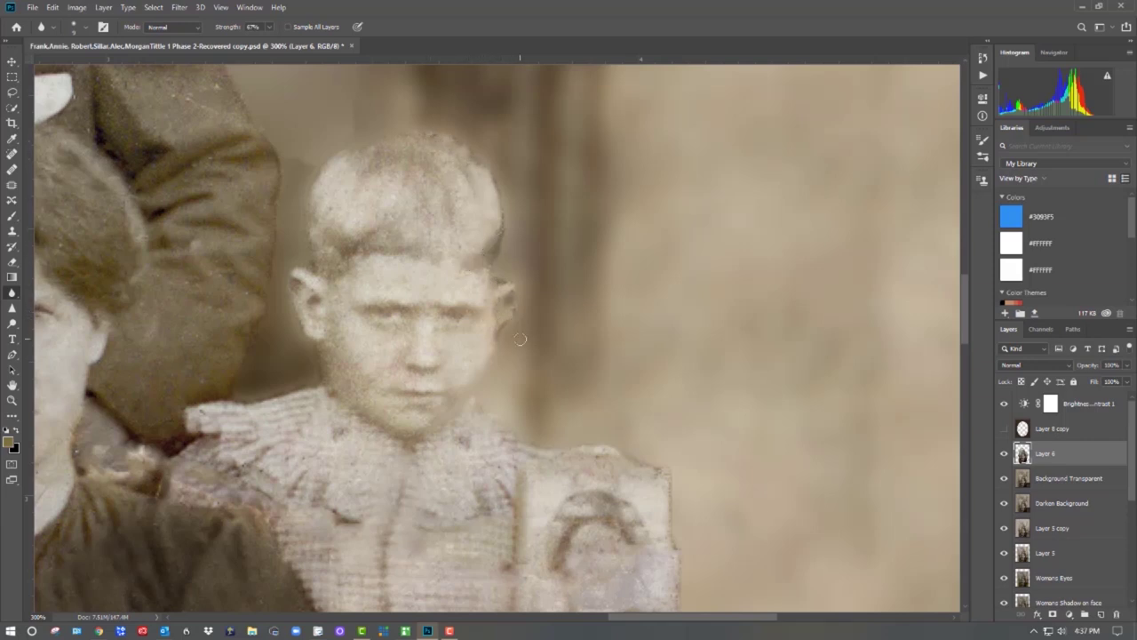
{"action": "left_click_drag", "start_coordinate": [508, 316], "coordinate": [498, 263]}
Compare the whole portrait with the Darken Background layer hidden and shown, and make Background Transparent the active layer
{"action": "left_click", "coordinate": [12, 401]}
{"action": "left_click", "coordinate": [356, 27]}
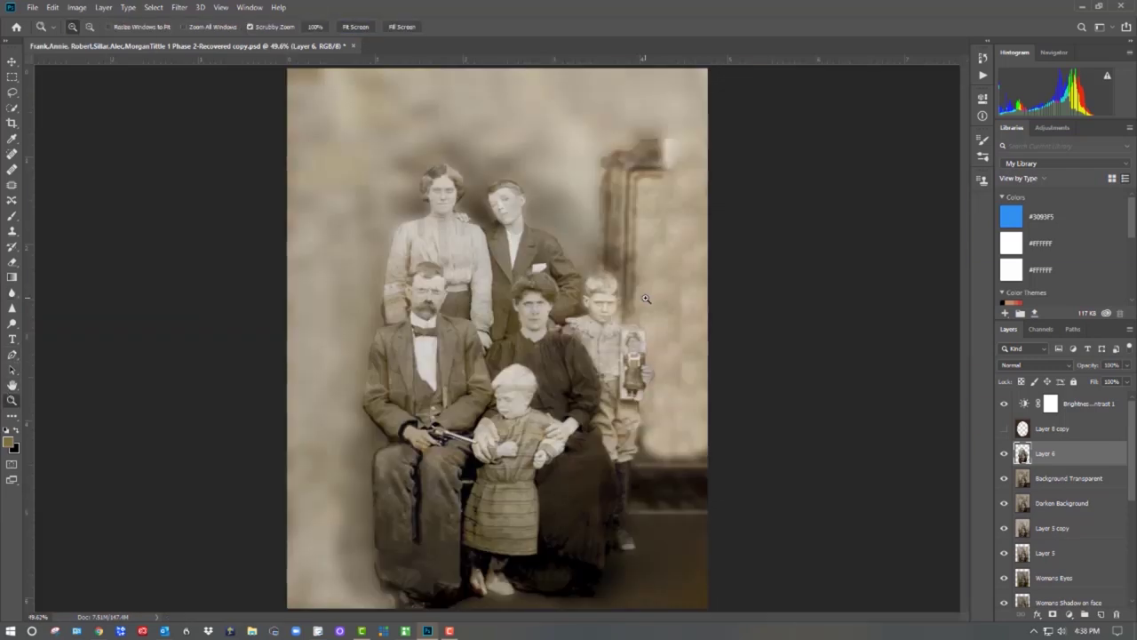
{"action": "left_click", "coordinate": [1080, 480]}
{"action": "left_click", "coordinate": [1096, 505]}
{"action": "left_click", "coordinate": [1004, 504]}
{"action": "left_click", "coordinate": [1004, 504]}
{"action": "left_click", "coordinate": [1079, 480]}
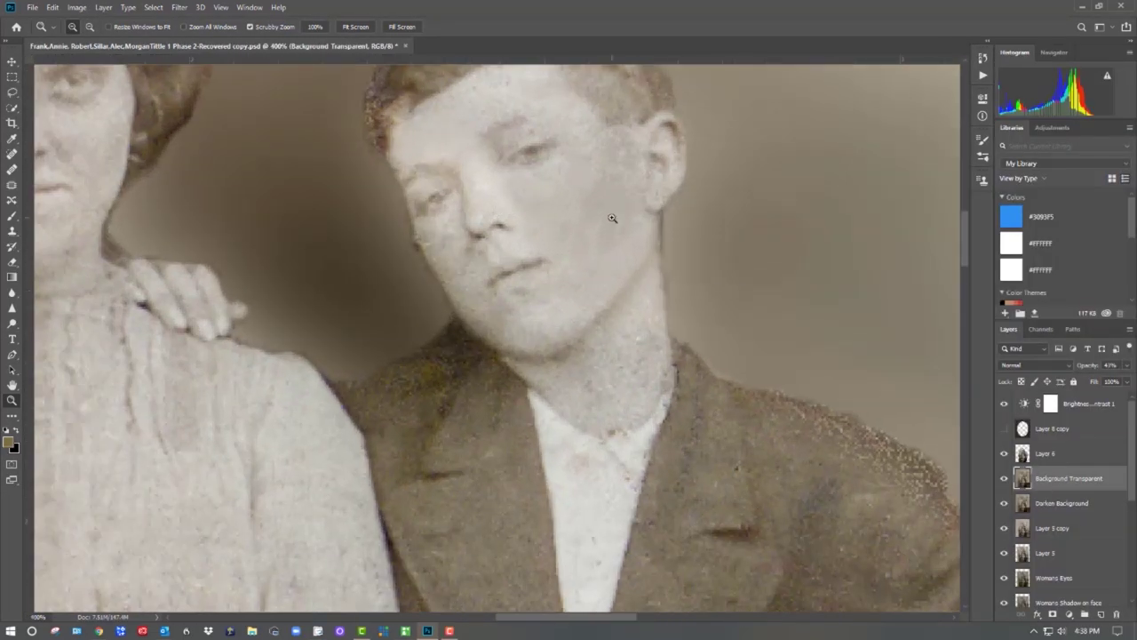
{"action": "left_click_drag", "start_coordinate": [604, 284], "coordinate": [704, 305]}
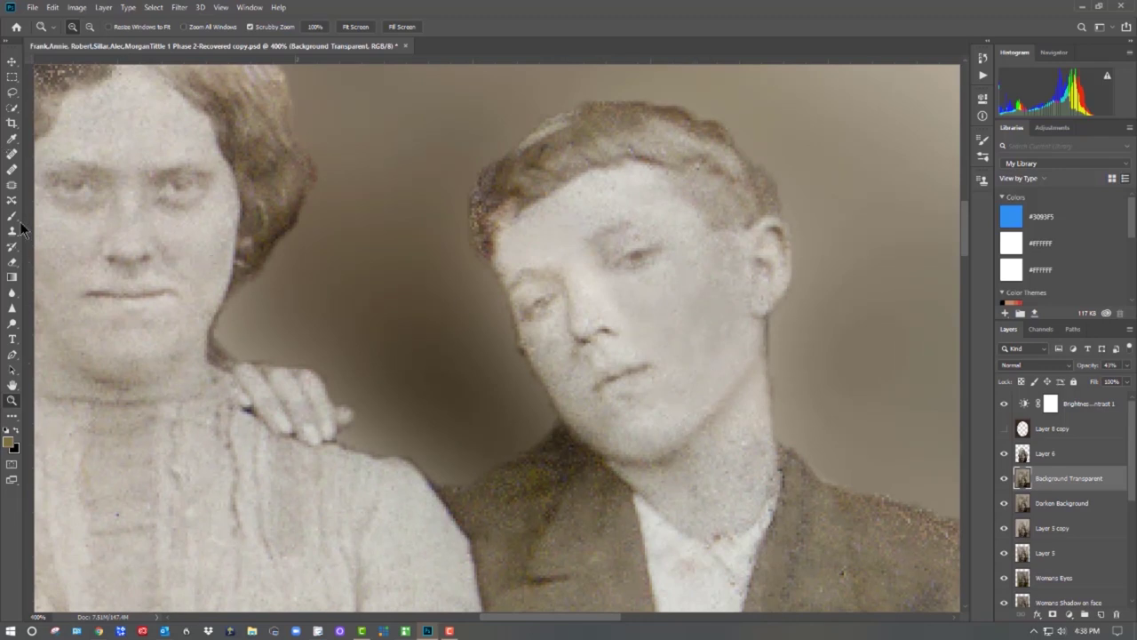
{"action": "left_click", "coordinate": [179, 7]}
{"action": "left_click", "coordinate": [222, 78]}
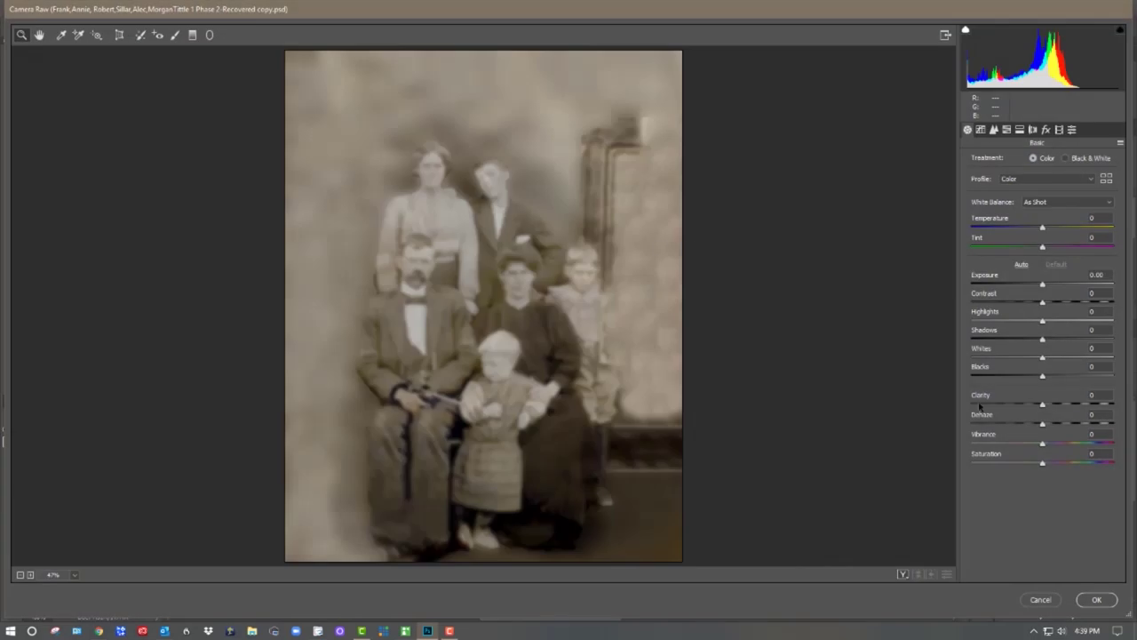
{"action": "left_click", "coordinate": [1097, 600]}
In the Camera Raw filter on Layer 6, paint Highlights -25 on the standing young man's face with a size 4 Adjustment Brush
{"action": "left_click", "coordinate": [175, 8]}
{"action": "left_click", "coordinate": [222, 79]}
{"action": "scroll", "coordinate": [503, 371], "scroll_direction": "up", "scroll_amount": 4}
{"action": "left_click_drag", "start_coordinate": [489, 542], "coordinate": [468, 225]}
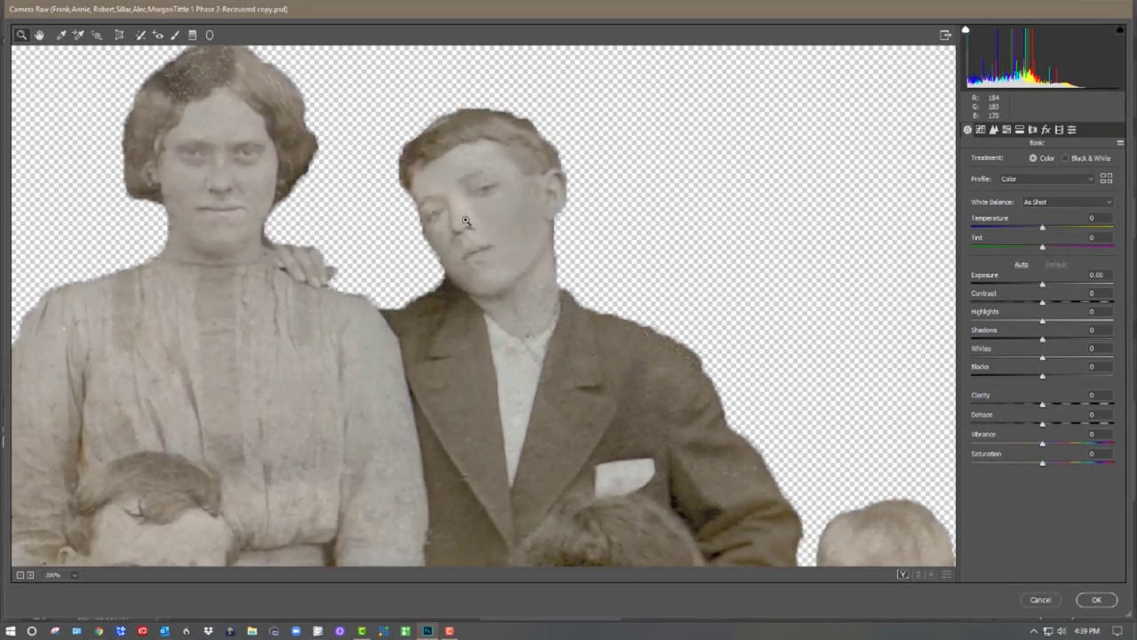
{"action": "scroll", "coordinate": [468, 228], "scroll_direction": "up", "scroll_amount": 2}
{"action": "left_click", "coordinate": [175, 35]}
{"action": "left_click", "coordinate": [968, 246]}
{"action": "key", "text": "bracketleft"}
{"action": "key", "text": "bracketleft"}
{"action": "key", "text": "bracketleft"}
{"action": "key", "text": "bracketleft"}
{"action": "key", "text": "bracketleft"}
{"action": "key", "text": "bracketleft"}
{"action": "left_click", "coordinate": [471, 241]}
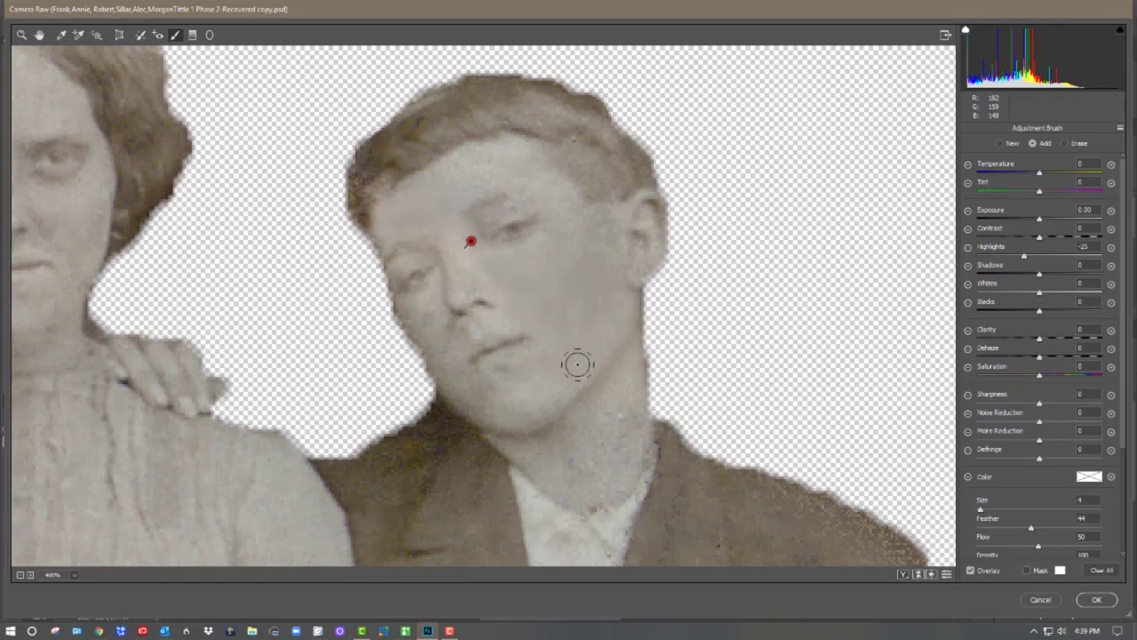
Try to heal the white specks in the standing young woman's hair with Spot Removal at size 16
{"action": "left_click_drag", "start_coordinate": [382, 362], "coordinate": [764, 511]}
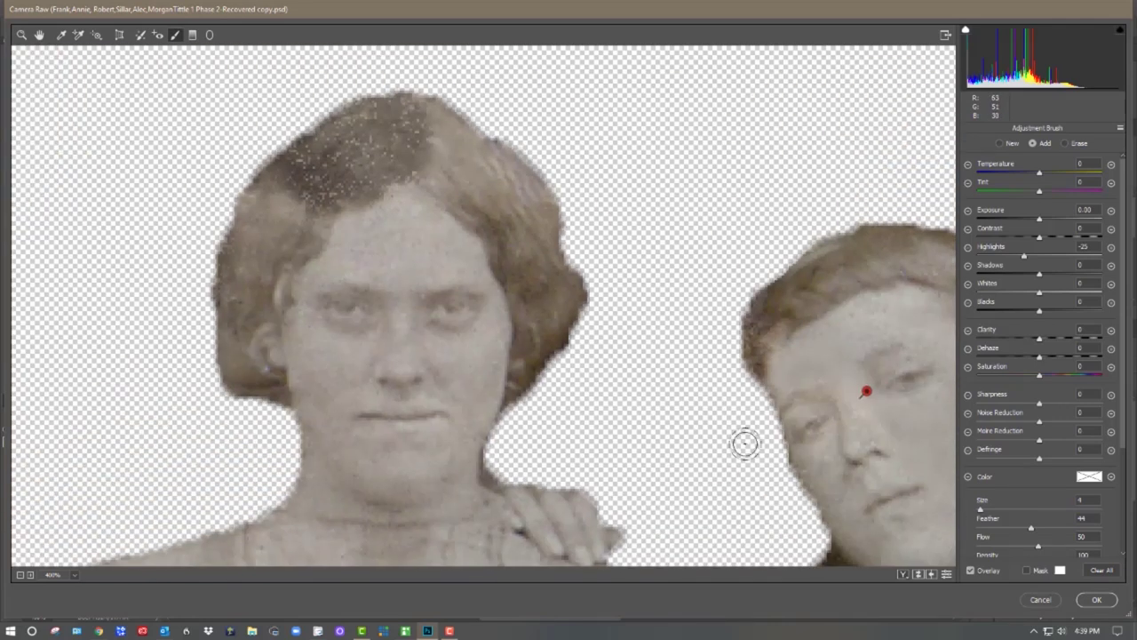
{"action": "key", "text": "b"}
{"action": "key", "text": "]"}
{"action": "key", "text": "]"}
{"action": "key", "text": "]"}
{"action": "left_click", "coordinate": [399, 125]}
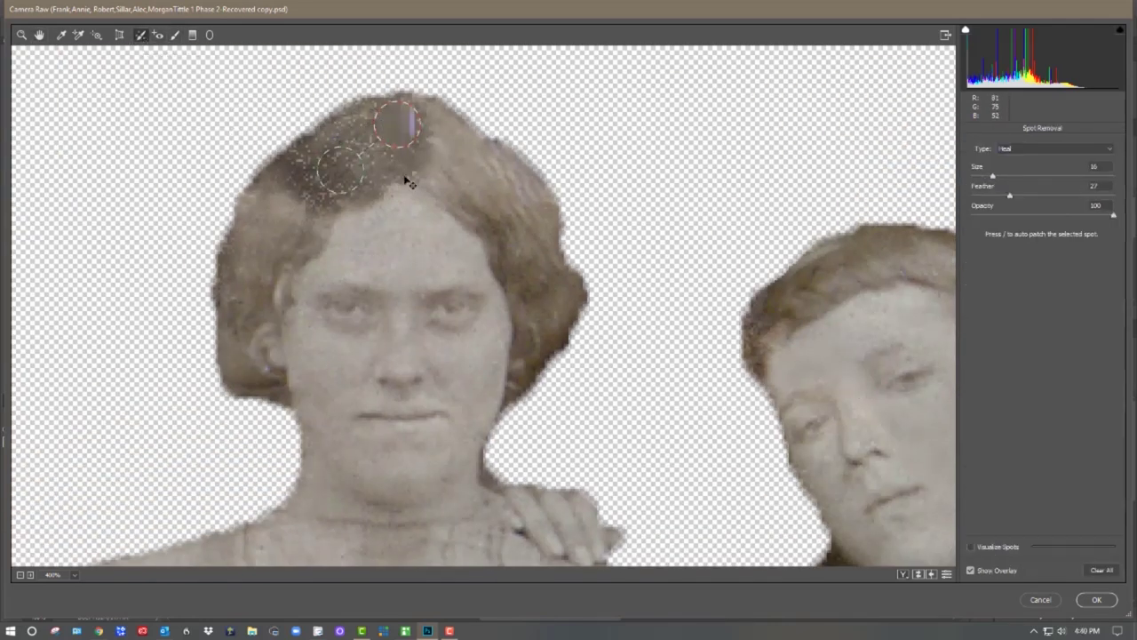
{"action": "left_click", "coordinate": [367, 121]}
{"action": "left_click_drag", "start_coordinate": [330, 144], "coordinate": [309, 166]}
{"action": "key", "text": "ctrl+z"}
{"action": "key", "text": "ctrl+z"}
{"action": "key", "text": "ctrl+z"}
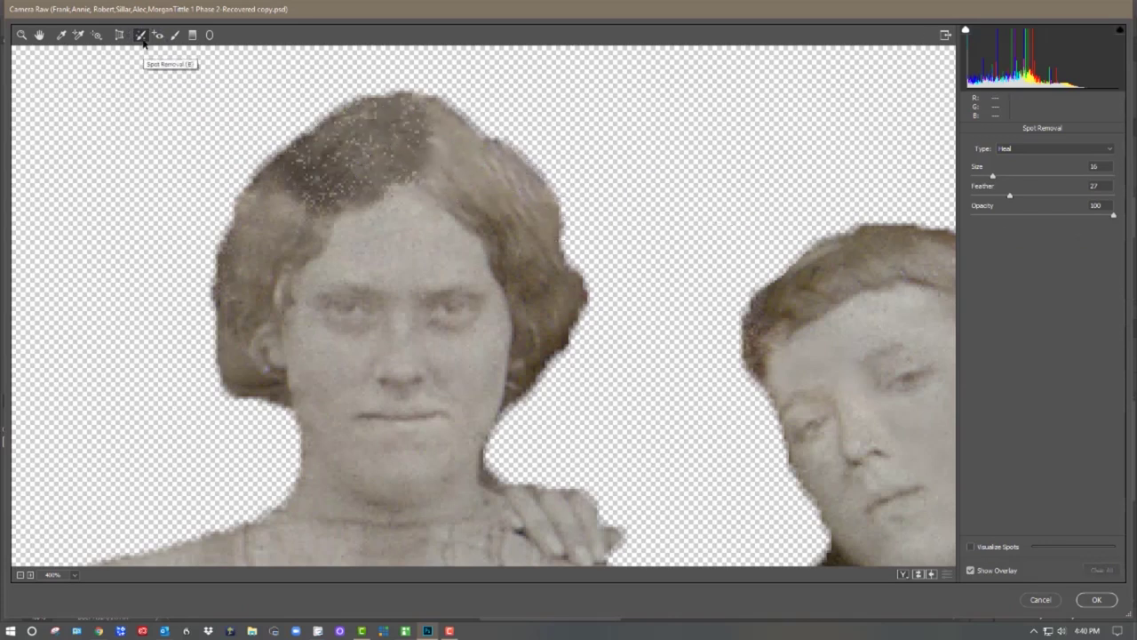
Brush Noise Reduction onto the speckled hair of the standing young woman and apply the Camera Raw adjustments to Layer 6
{"action": "left_click", "coordinate": [173, 39]}
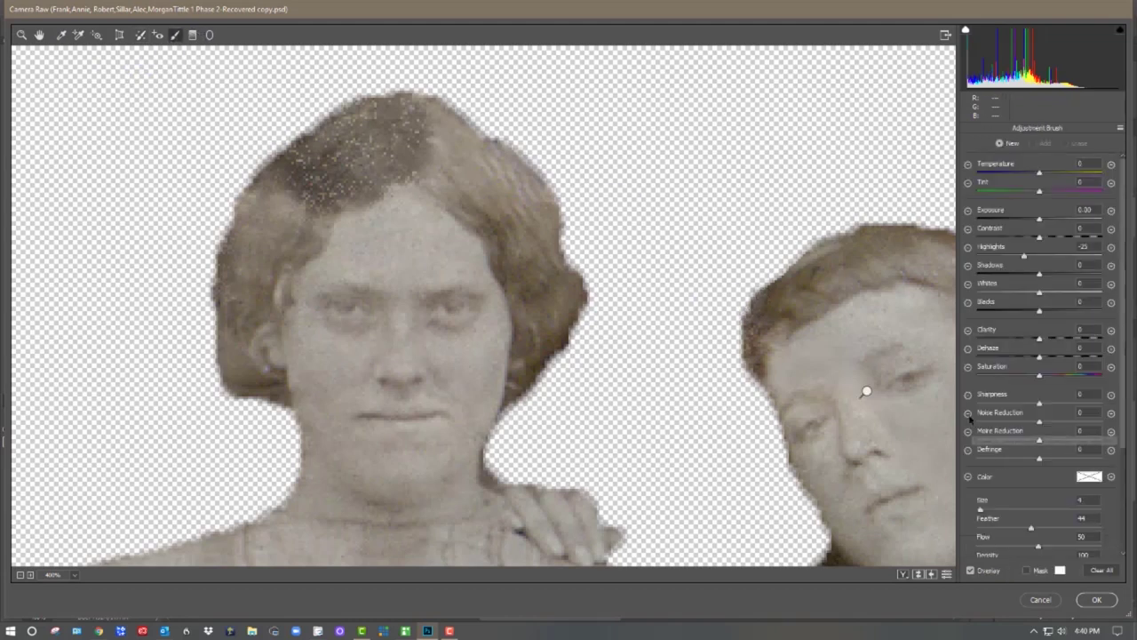
{"action": "left_click", "coordinate": [411, 103]}
{"action": "left_click_drag", "start_coordinate": [1028, 424], "coordinate": [1051, 425]}
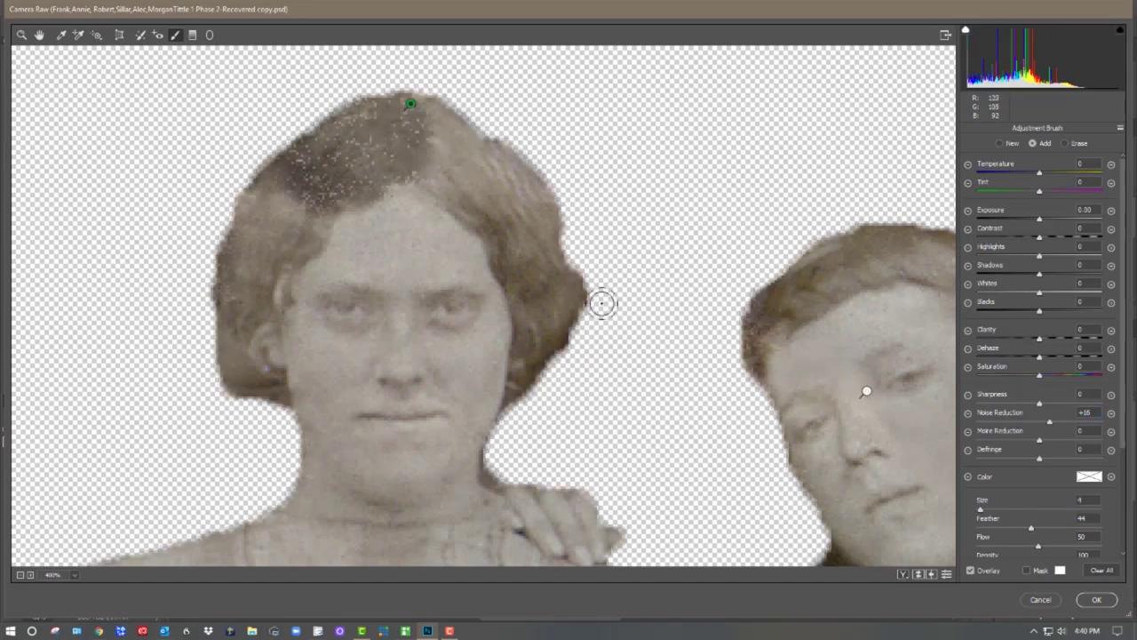
{"action": "left_click_drag", "start_coordinate": [1052, 425], "coordinate": [1056, 428]}
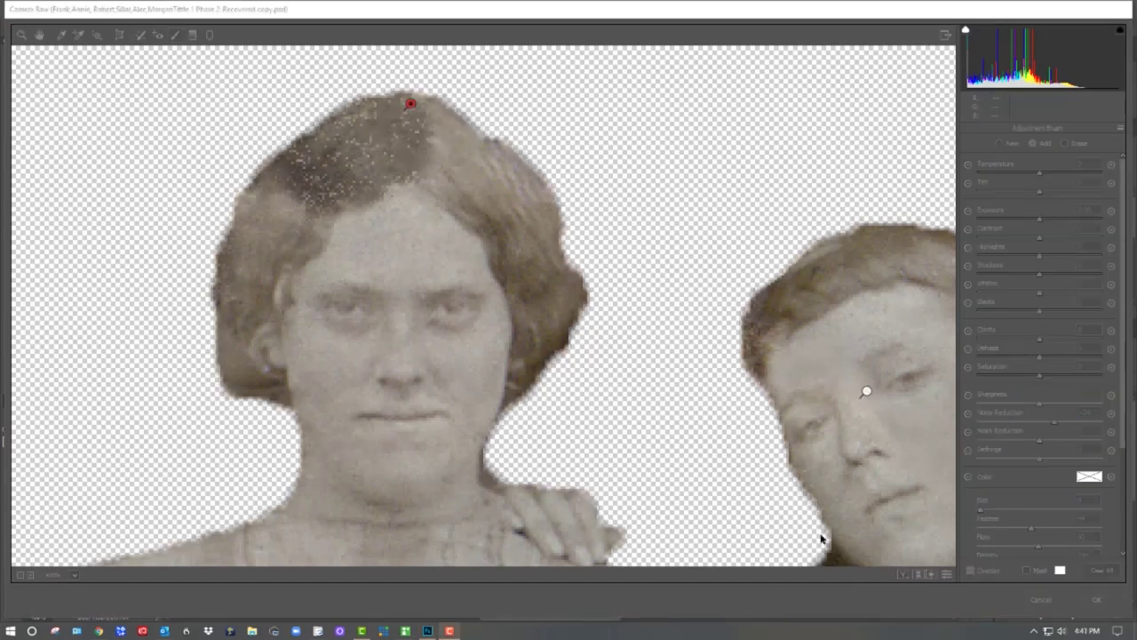
{"action": "left_click", "coordinate": [1096, 600]}
Make Background Transparent the active layer and open its opacity setting
{"action": "left_click", "coordinate": [354, 27]}
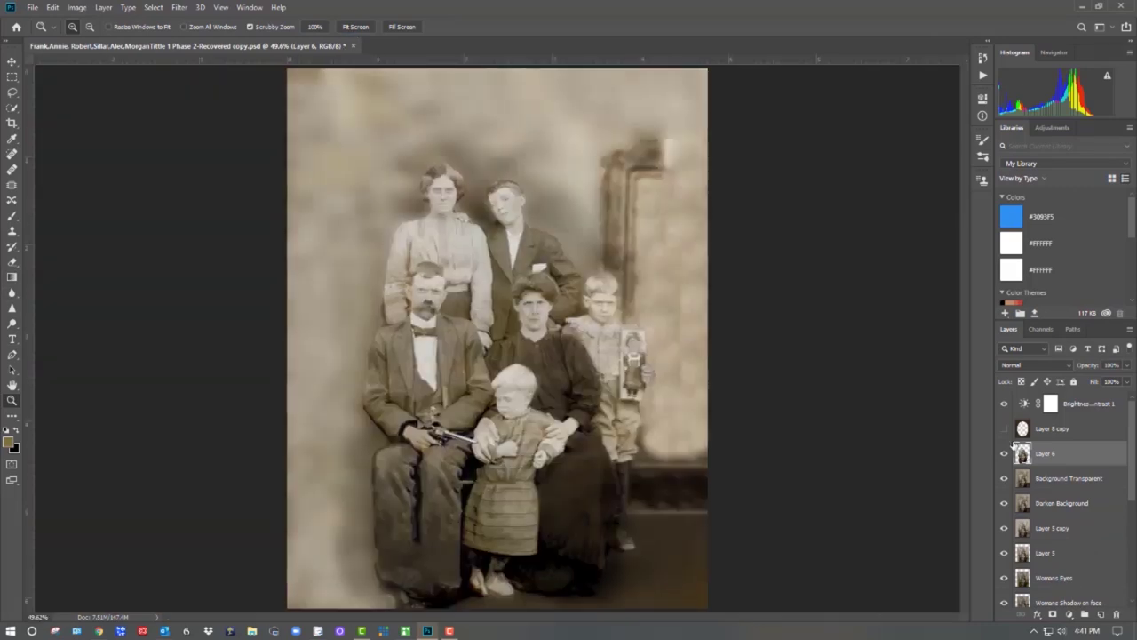
{"action": "left_click", "coordinate": [1069, 478]}
{"action": "left_click", "coordinate": [1127, 365]}
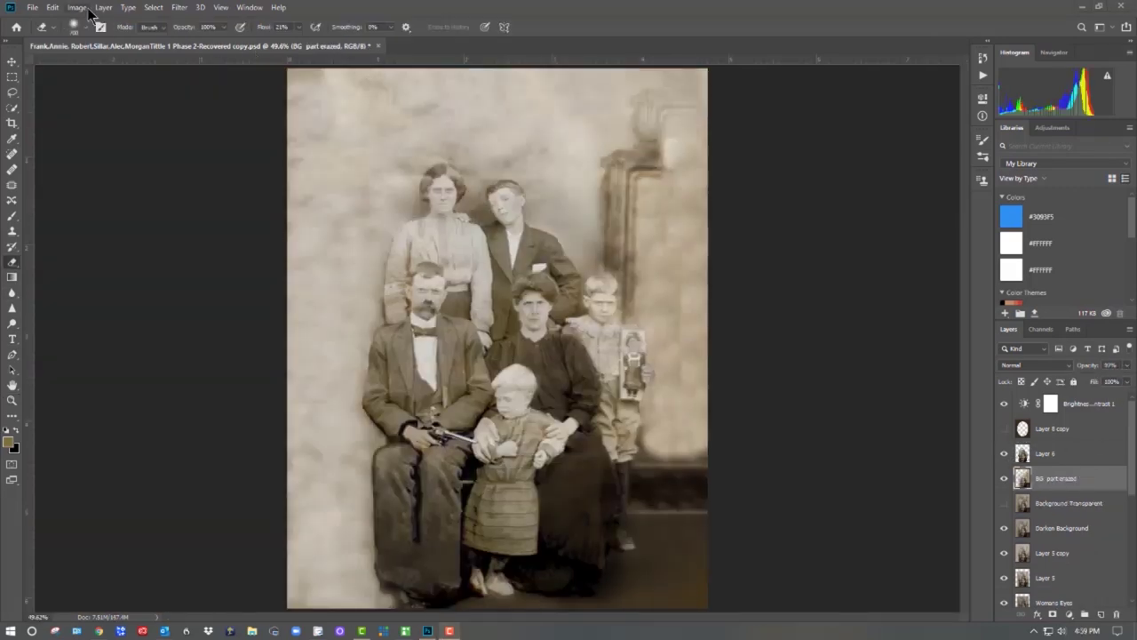
Apply Levels to the BG part erased layer with black input 13 and darker midtones, and show the Background Transparent layer
{"action": "left_click", "coordinate": [76, 8]}
{"action": "mouse_move", "coordinate": [89, 39]}
{"action": "left_click", "coordinate": [218, 51]}
{"action": "left_click_drag", "start_coordinate": [681, 260], "coordinate": [678, 260]}
{"action": "left_click_drag", "start_coordinate": [750, 256], "coordinate": [756, 256]}
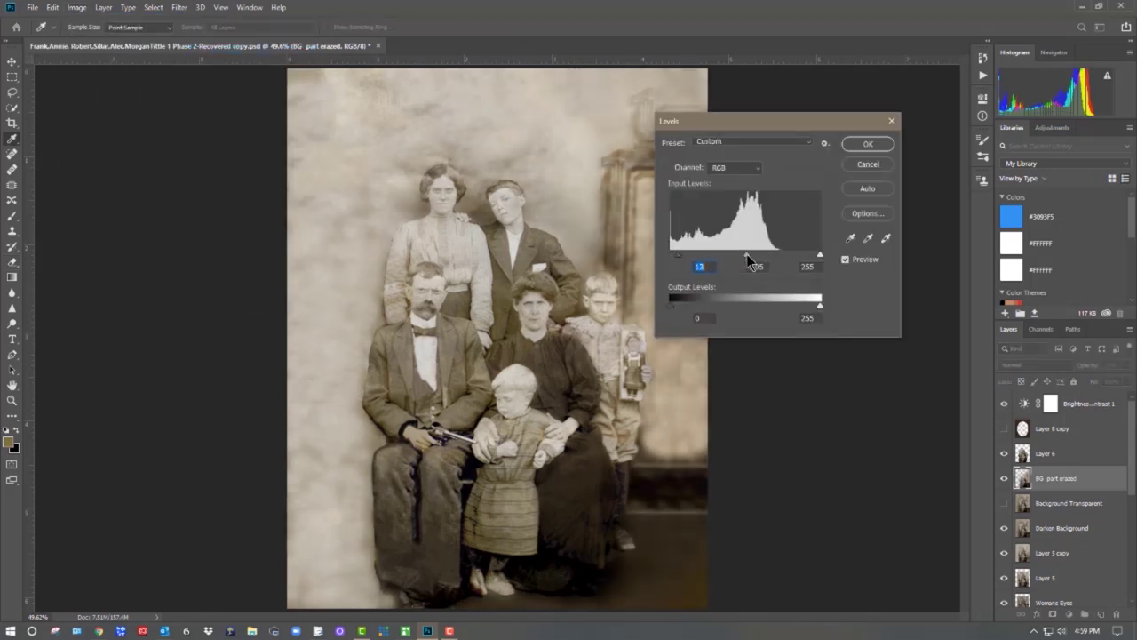
{"action": "key", "text": "Return"}
{"action": "left_click", "coordinate": [1005, 503]}
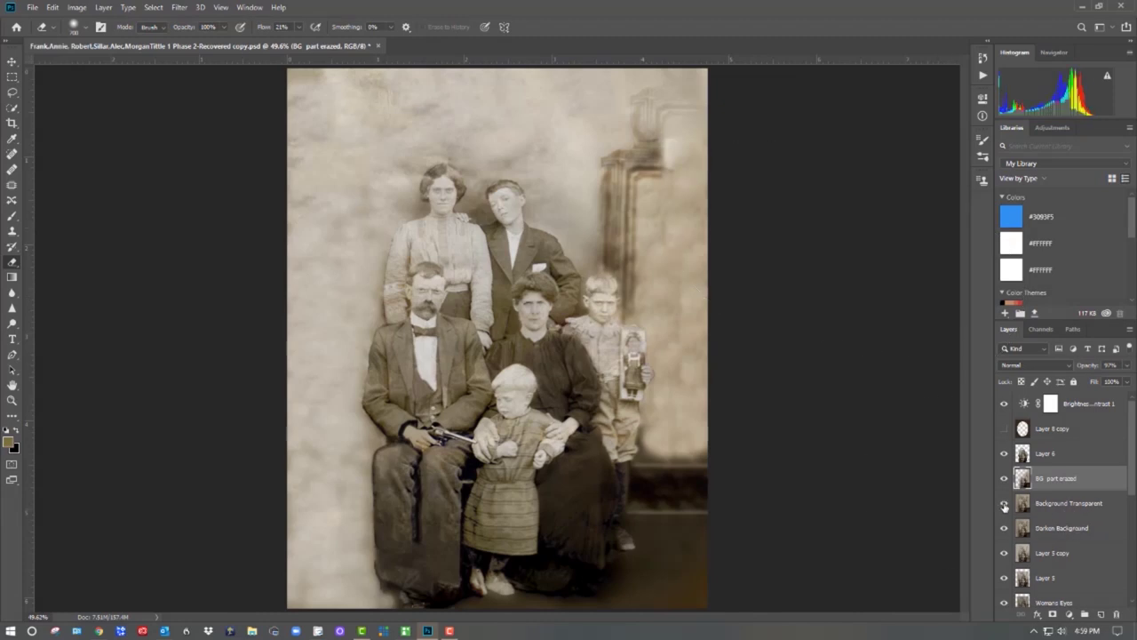
Reduce the opacity of the BG part erased layer to roughly half
{"action": "left_click", "coordinate": [1127, 365]}
{"action": "left_click_drag", "start_coordinate": [1126, 383], "coordinate": [1106, 383]}
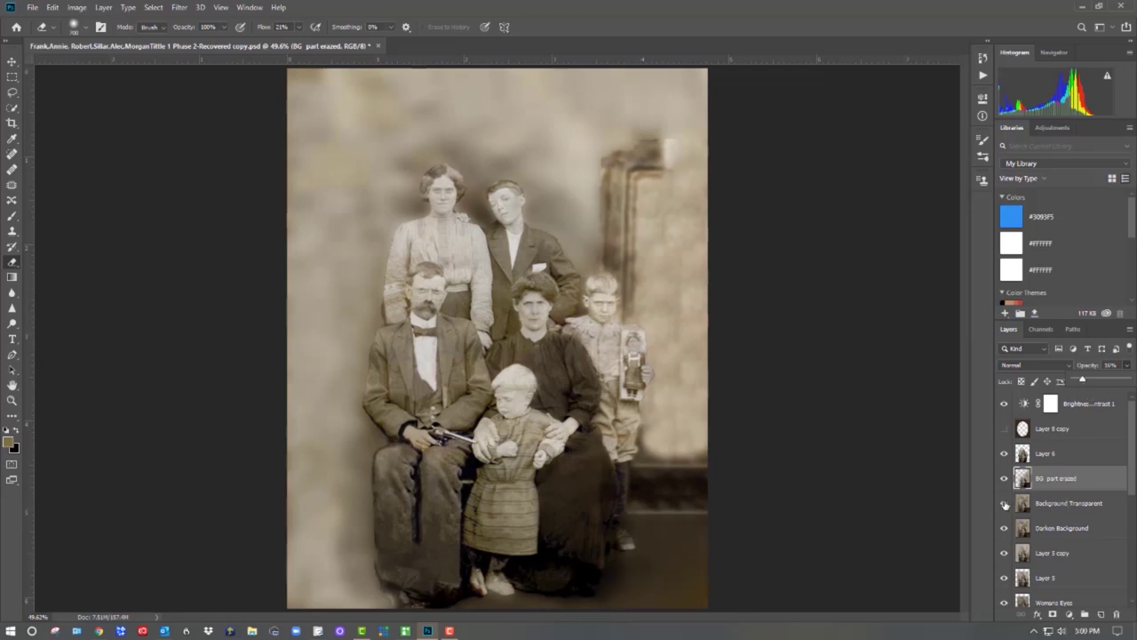
Toggle Layer 6 to compare the figures and hide the Background Transparent layer
{"action": "left_click", "coordinate": [1004, 455]}
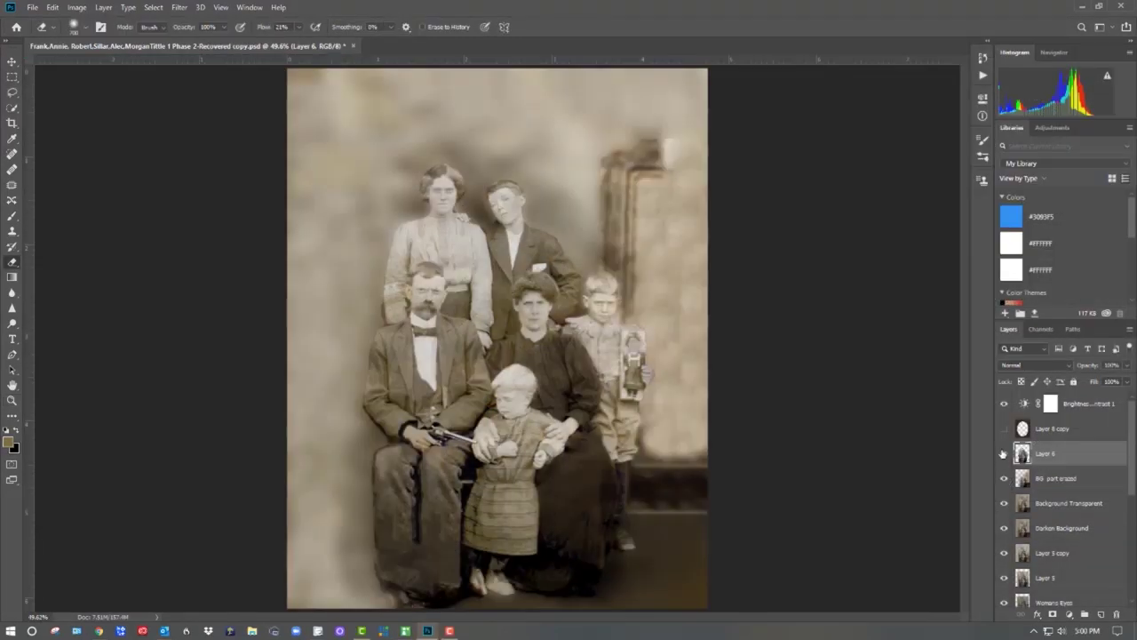
{"action": "left_click", "coordinate": [1004, 455]}
{"action": "left_click", "coordinate": [1004, 455]}
{"action": "left_click", "coordinate": [1004, 504]}
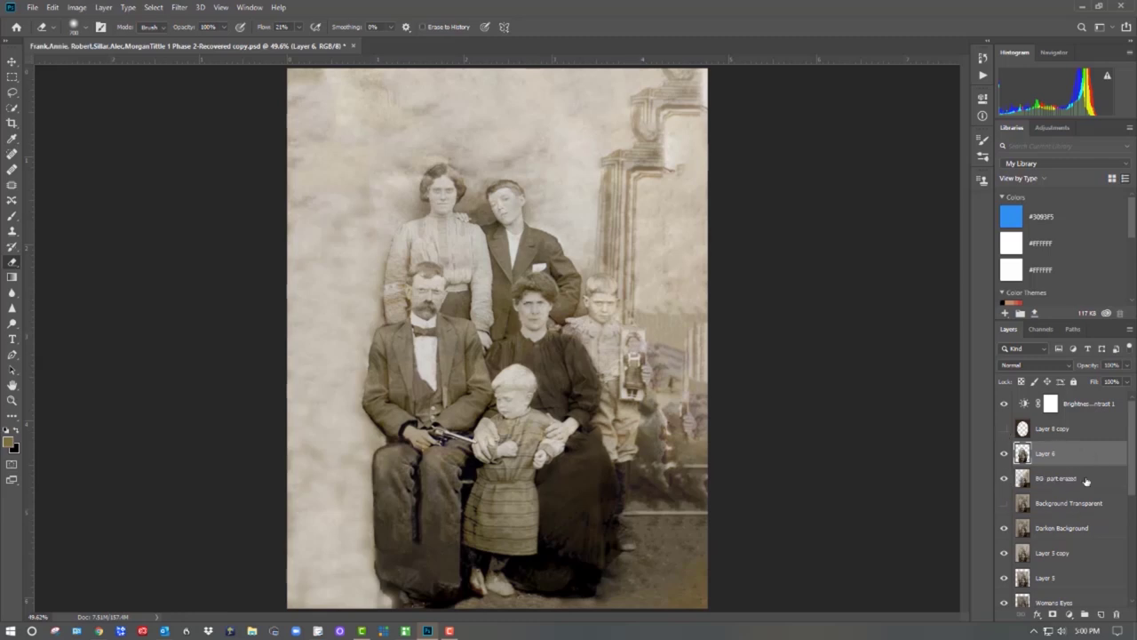
Apply Levels to the Darken Background layer with adjusted midtones and a raised black input
{"action": "left_click", "coordinate": [1086, 528]}
{"action": "left_click", "coordinate": [76, 7]}
{"action": "mouse_move", "coordinate": [107, 35]}
{"action": "left_click", "coordinate": [222, 50]}
{"action": "mouse_move", "coordinate": [745, 255]}
{"action": "left_mouse_down"}
{"action": "mouse_move", "coordinate": [730, 254]}
{"action": "mouse_move", "coordinate": [740, 253]}
{"action": "left_mouse_up"}
{"action": "left_click_drag", "start_coordinate": [671, 256], "coordinate": [711, 255]}
{"action": "left_click", "coordinate": [869, 144]}
Hide the BG part erased layer and remove the Brightness/Contrast adjustment layer, keeping Layer 6 shown
{"action": "left_click", "coordinate": [1004, 480]}
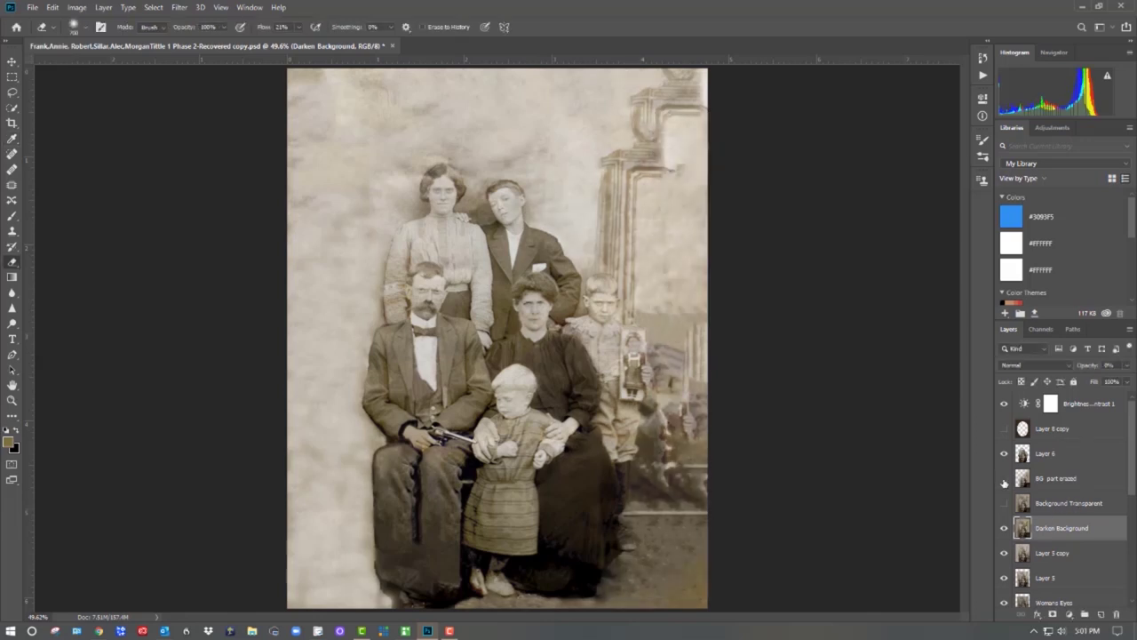
{"action": "left_click", "coordinate": [1004, 453]}
{"action": "left_click", "coordinate": [76, 7]}
{"action": "mouse_move", "coordinate": [107, 35]}
{"action": "left_click", "coordinate": [222, 50]}
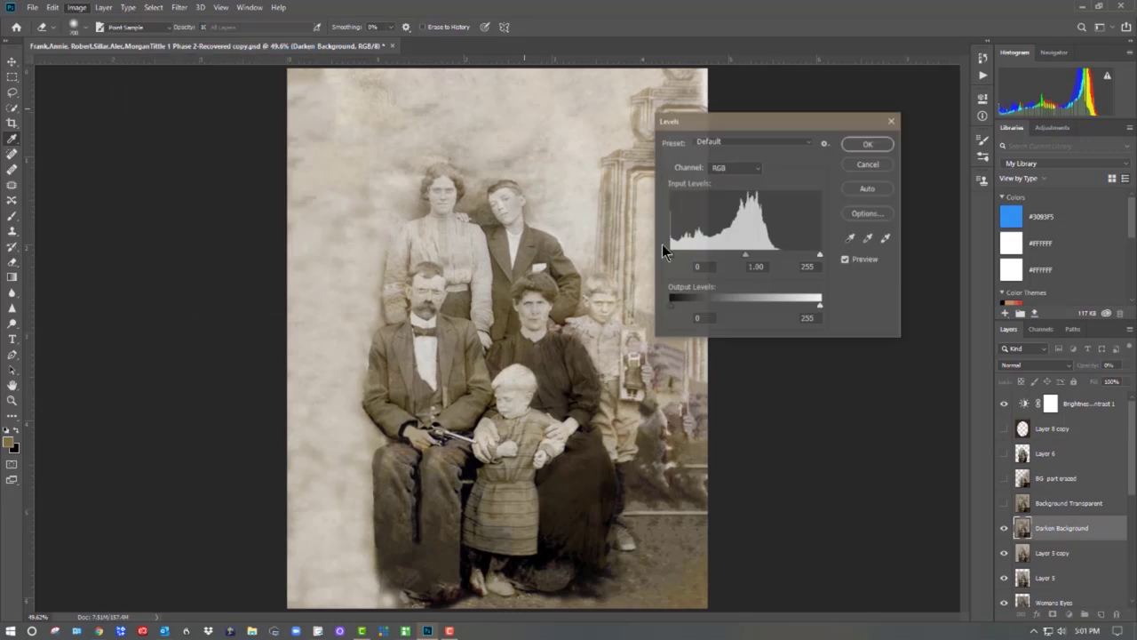
{"action": "key", "text": "Return"}
{"action": "key", "text": "v"}
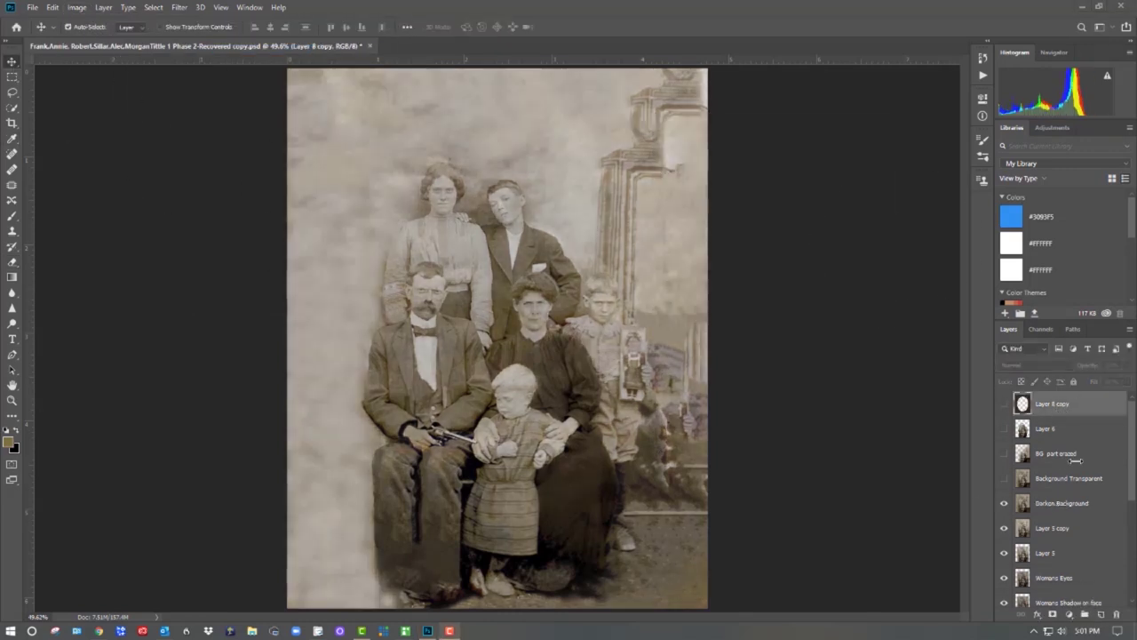
{"action": "left_click", "coordinate": [1004, 429]}
Apply another Levels adjustment to the Darken Background layer with black input 41 and shifted midtones
{"action": "left_click", "coordinate": [1062, 511]}
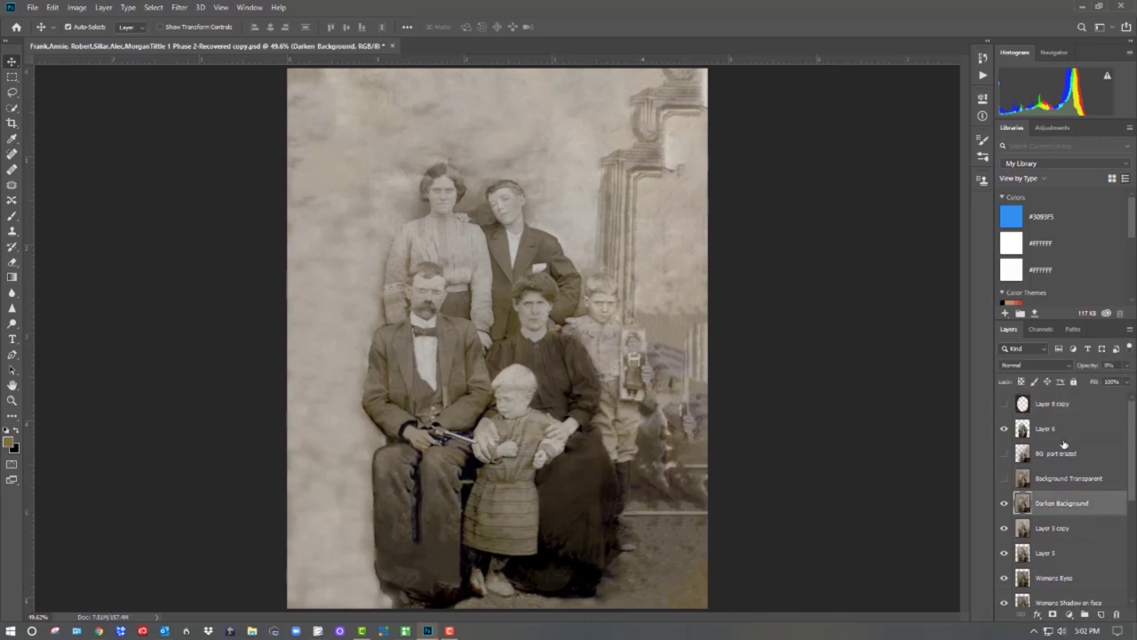
{"action": "left_click", "coordinate": [76, 7]}
{"action": "left_click", "coordinate": [233, 54]}
{"action": "left_click_drag", "start_coordinate": [675, 256], "coordinate": [721, 256]}
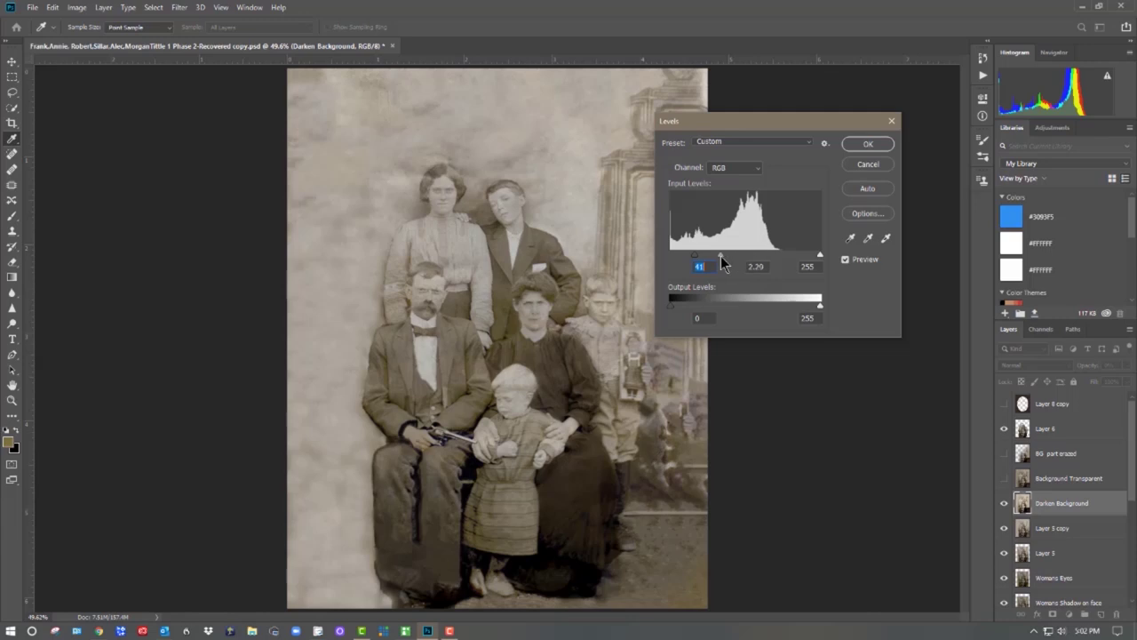
{"action": "left_click", "coordinate": [756, 266]}
{"action": "left_click", "coordinate": [854, 147]}
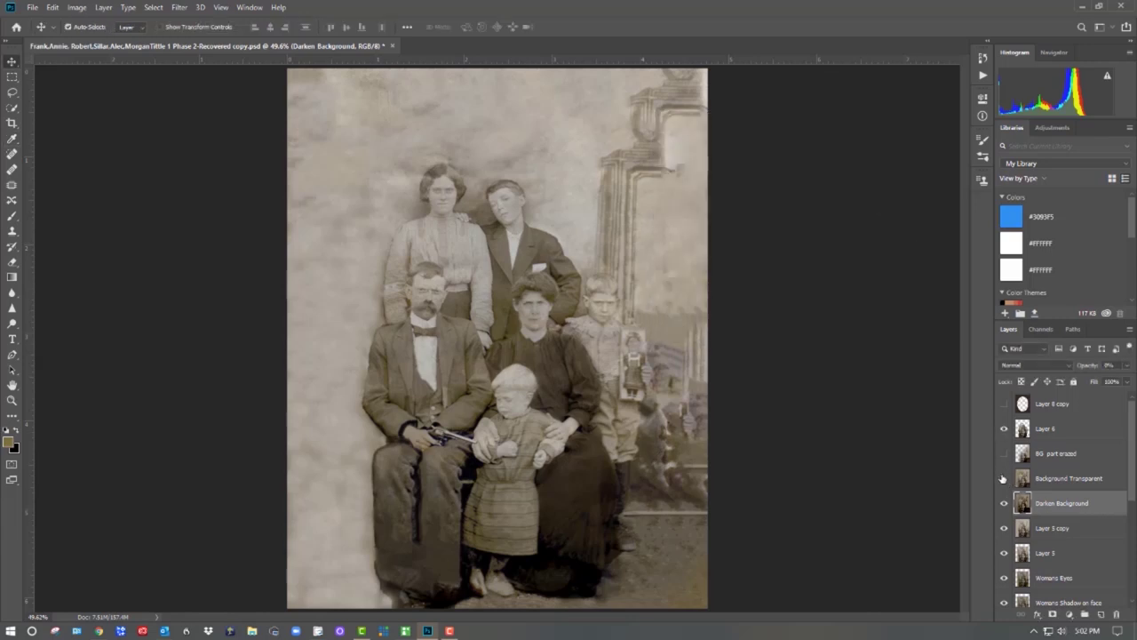
Show the Background Transparent layer and toggle Layer 6 and BG part erased to compare the backgrounds
{"action": "left_click", "coordinate": [1005, 429]}
{"action": "left_click", "coordinate": [1005, 430]}
{"action": "left_click", "coordinate": [1053, 455]}
{"action": "left_click", "coordinate": [1005, 454]}
{"action": "left_click", "coordinate": [1003, 480]}
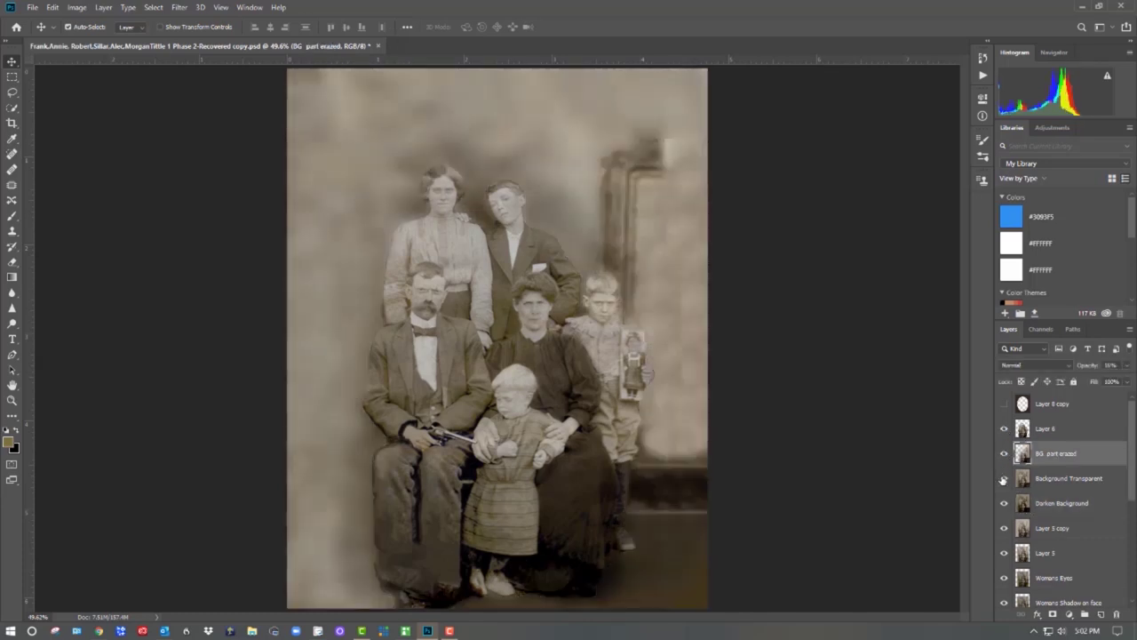
{"action": "left_click", "coordinate": [1005, 454]}
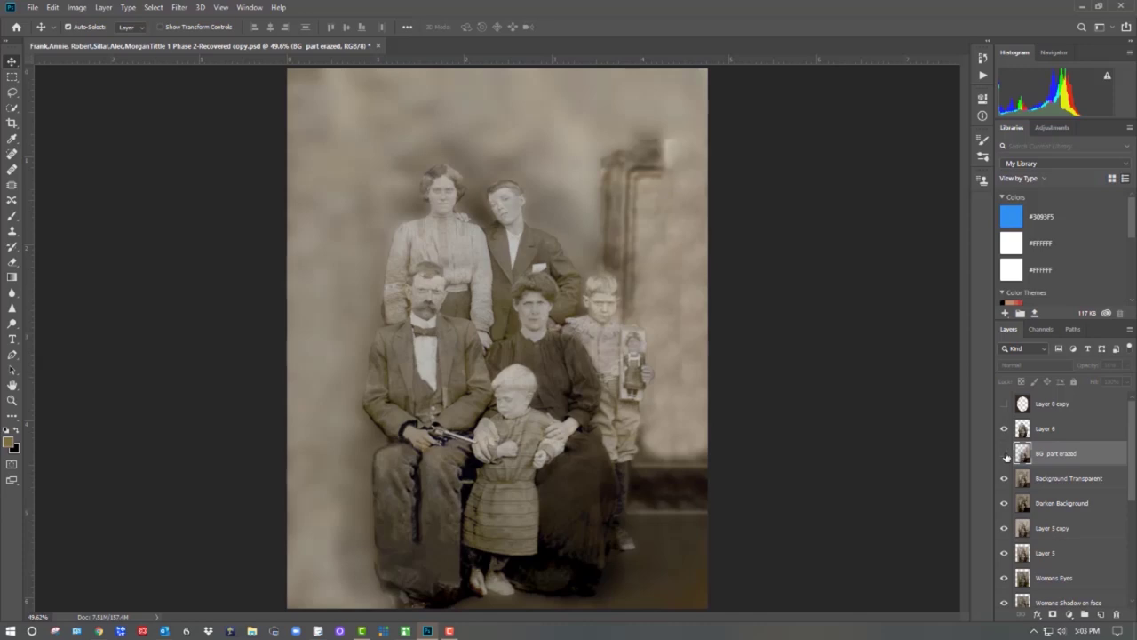
Copy the cabinet area of the Background Transparent layer to a new layer and hide the source layer
{"action": "left_click", "coordinate": [1075, 478]}
{"action": "left_click", "coordinate": [1128, 365]}
{"action": "mouse_move", "coordinate": [1129, 380]}
{"action": "left_mouse_down"}
{"action": "mouse_move", "coordinate": [1099, 382]}
{"action": "mouse_move", "coordinate": [1123, 384]}
{"action": "left_mouse_up"}
{"action": "key", "text": "m"}
{"action": "left_click_drag", "start_coordinate": [601, 154], "coordinate": [726, 514]}
{"action": "key", "text": "ctrl+j"}
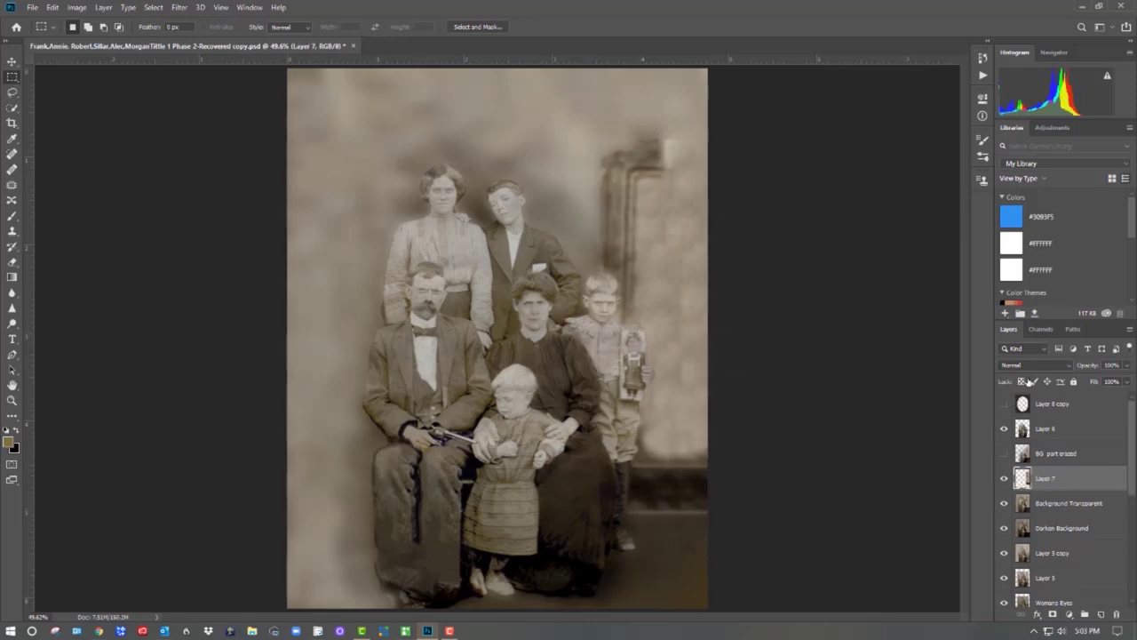
{"action": "left_click", "coordinate": [1079, 503]}
{"action": "left_click", "coordinate": [1005, 504]}
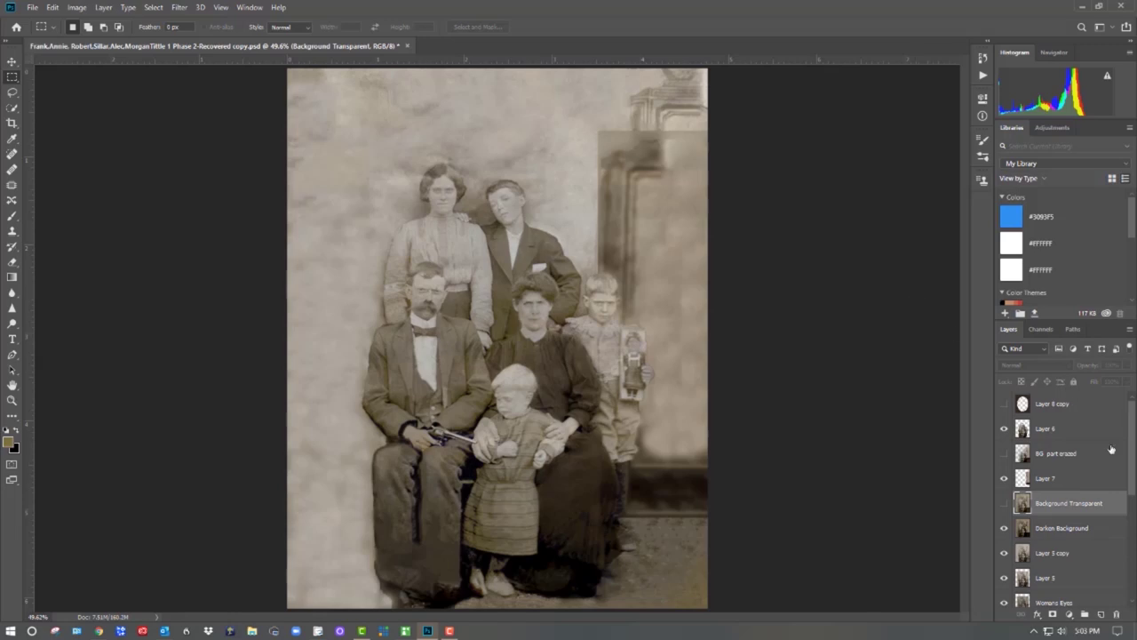
Apply Levels to the copied cabinet area on Layer 7 with white input 235 and midtones 1.11
{"action": "left_click", "coordinate": [1066, 478]}
{"action": "left_click", "coordinate": [77, 7]}
{"action": "left_click", "coordinate": [223, 54]}
{"action": "left_click_drag", "start_coordinate": [706, 121], "coordinate": [818, 101]}
{"action": "left_click_drag", "start_coordinate": [932, 234], "coordinate": [847, 233]}
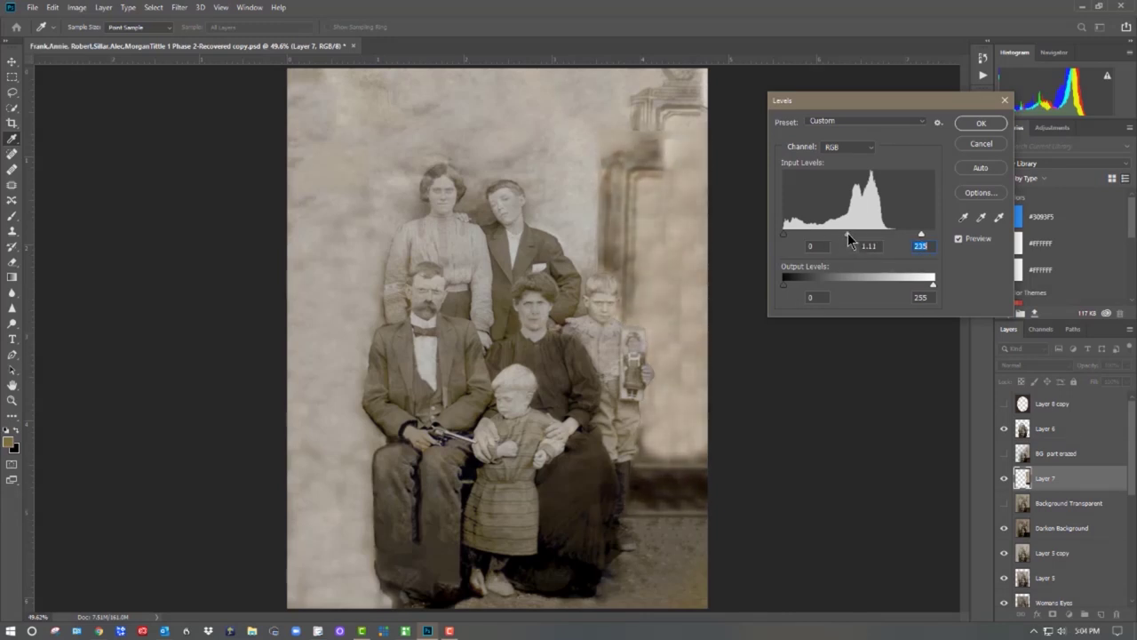
{"action": "left_click", "coordinate": [971, 127]}
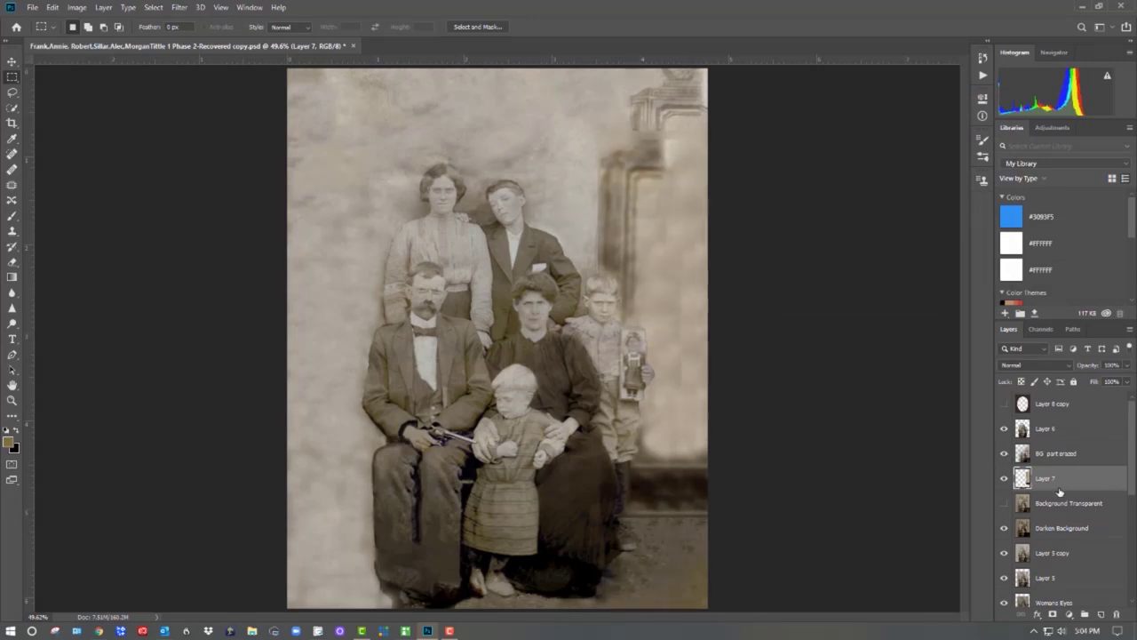
Show the BG part erased layer and delete the Background Transparent layer
{"action": "left_click", "coordinate": [1003, 504]}
{"action": "left_click_drag", "start_coordinate": [1075, 505], "coordinate": [1117, 614]}
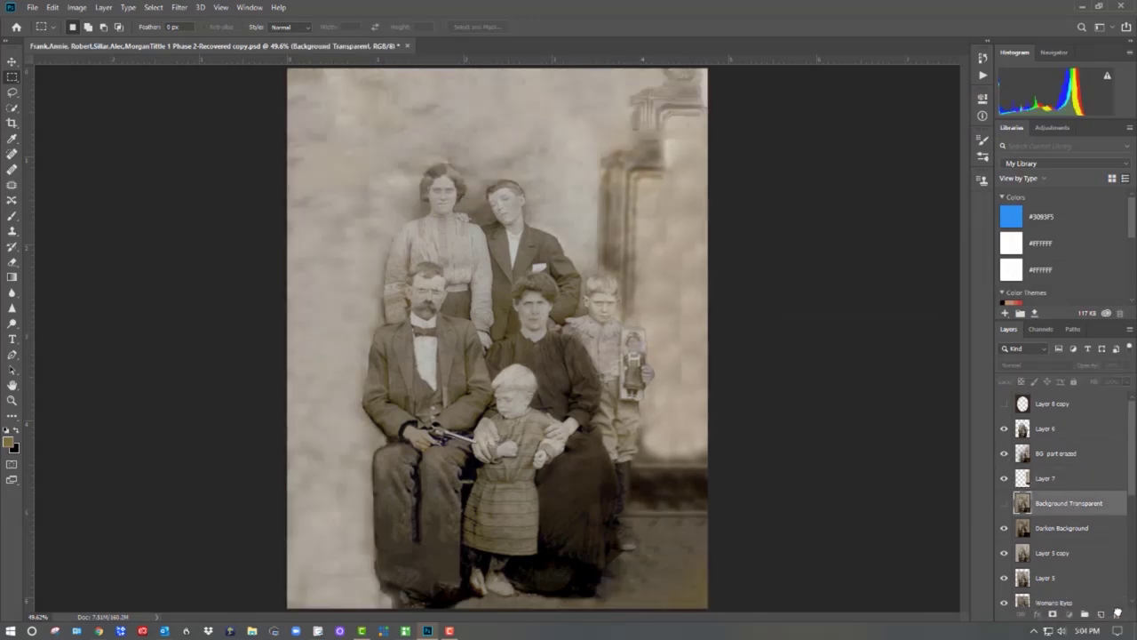
Try to merge Layer 7 with BG part erased, and delete Layer 7
{"action": "left_click", "coordinate": [1092, 481]}
{"action": "left_click", "coordinate": [1091, 455], "text": "ctrl"}
{"action": "right_click", "coordinate": [1093, 455]}
{"action": "left_click", "coordinate": [1018, 472]}
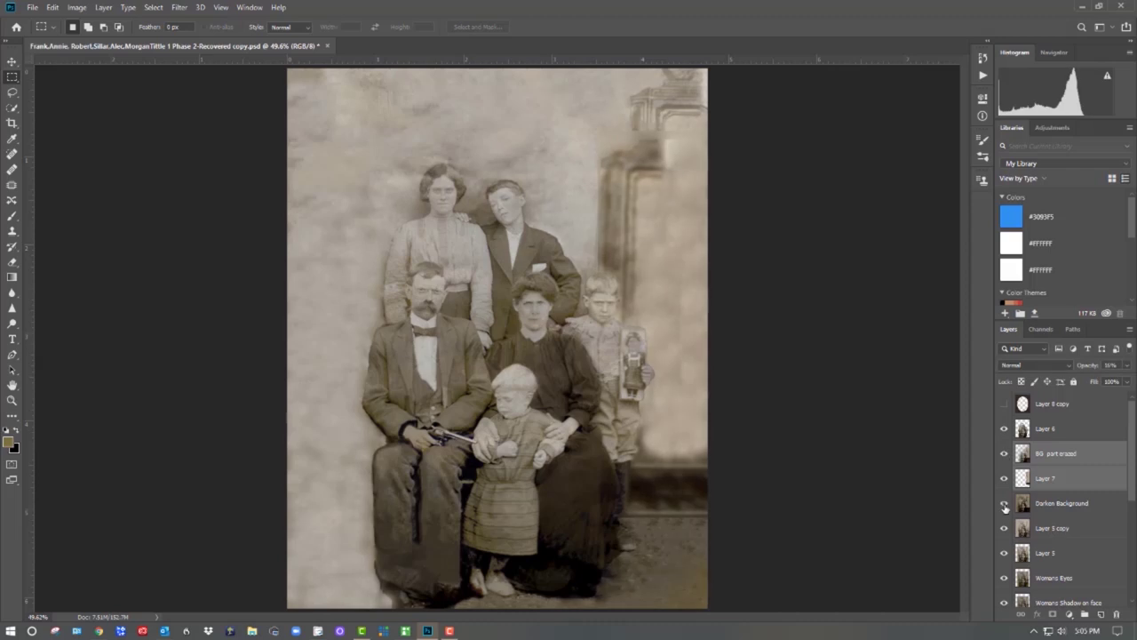
{"action": "left_click", "coordinate": [1078, 449]}
{"action": "left_click", "coordinate": [1067, 479]}
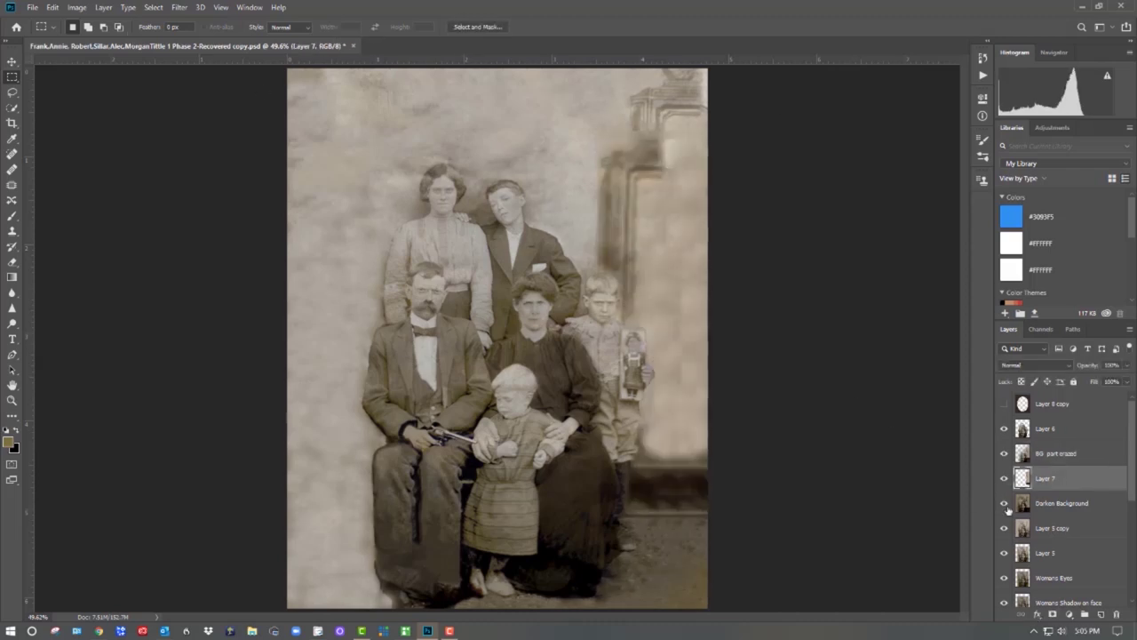
{"action": "left_click", "coordinate": [1005, 479]}
{"action": "left_click_drag", "start_coordinate": [1057, 484], "coordinate": [1117, 615]}
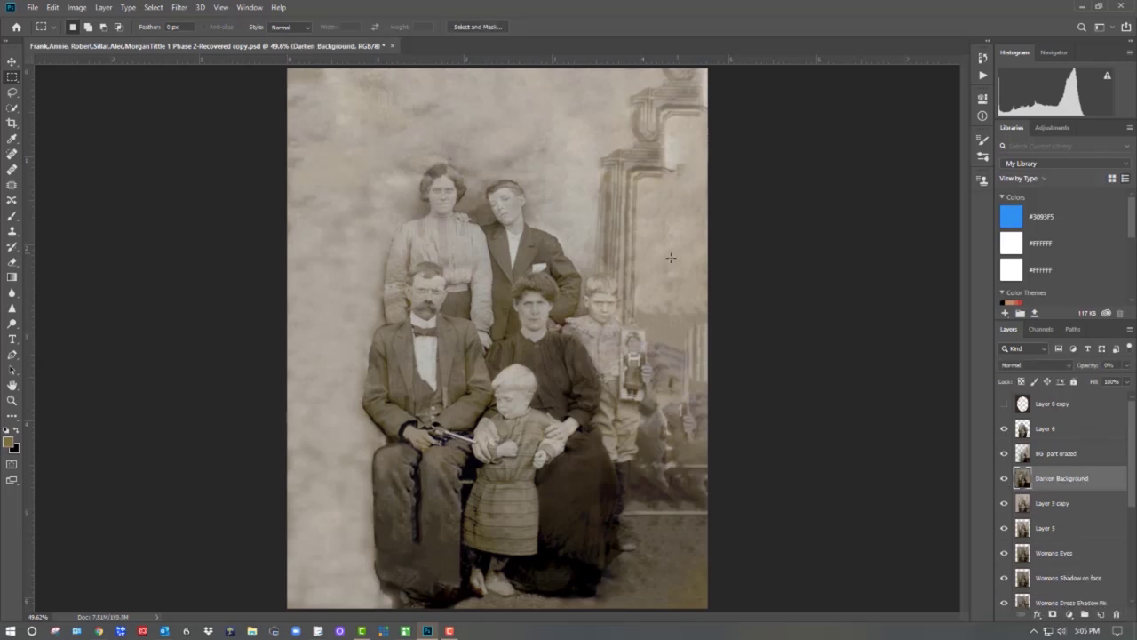
Select a rectangular patch of plain wall beside the top of the cabinet
{"action": "key", "text": "z"}
{"action": "left_click", "coordinate": [662, 232]}
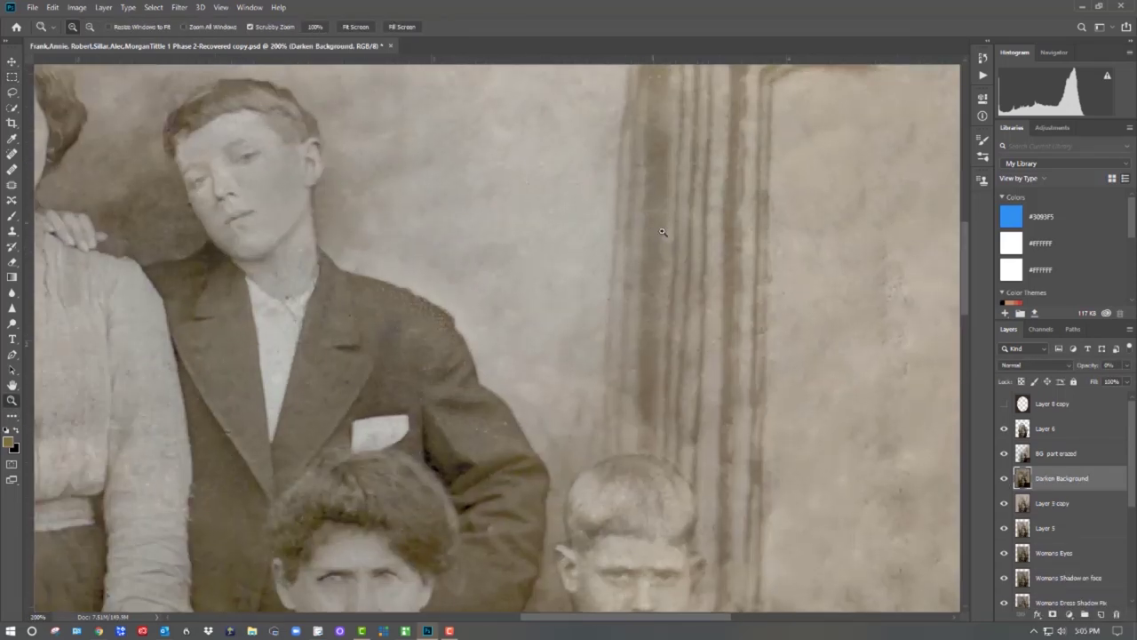
{"action": "left_click_drag", "start_coordinate": [666, 262], "coordinate": [567, 597]}
{"action": "left_click", "coordinate": [12, 77]}
{"action": "left_click_drag", "start_coordinate": [51, 98], "coordinate": [403, 363]}
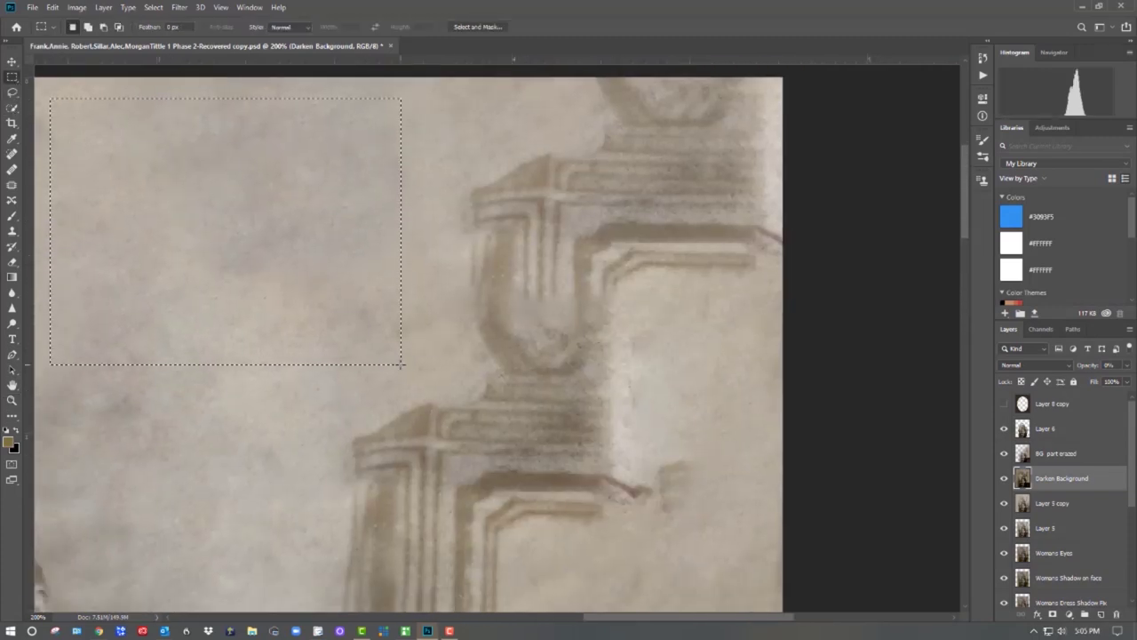
{"action": "key", "text": "ctrl+j"}
{"action": "left_click", "coordinate": [12, 60]}
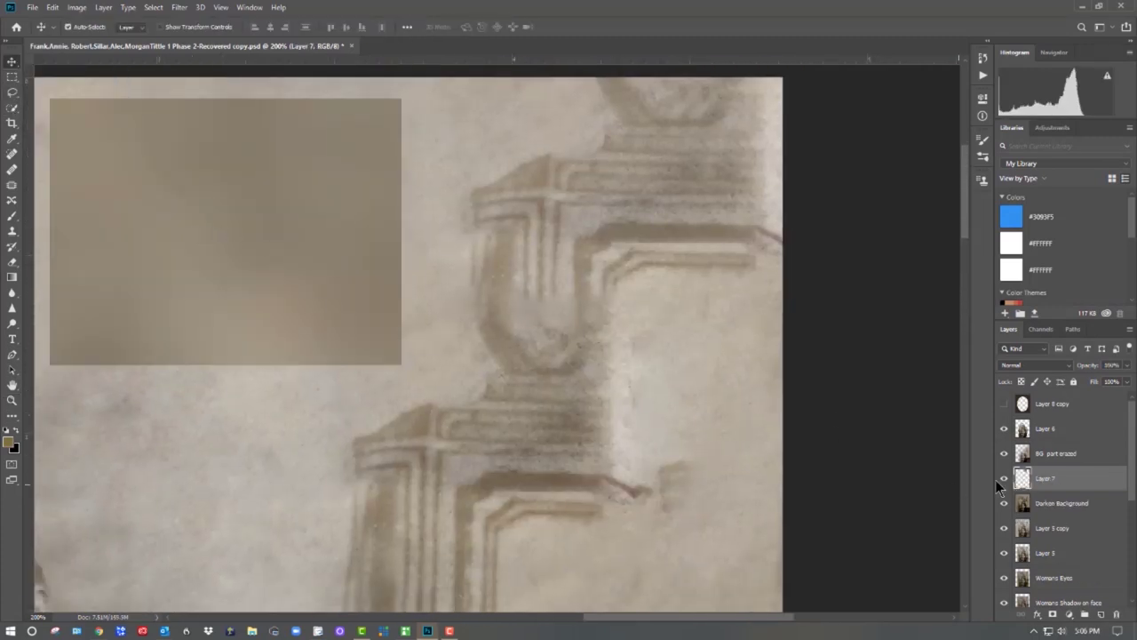
{"action": "key", "text": "ctrl+z"}
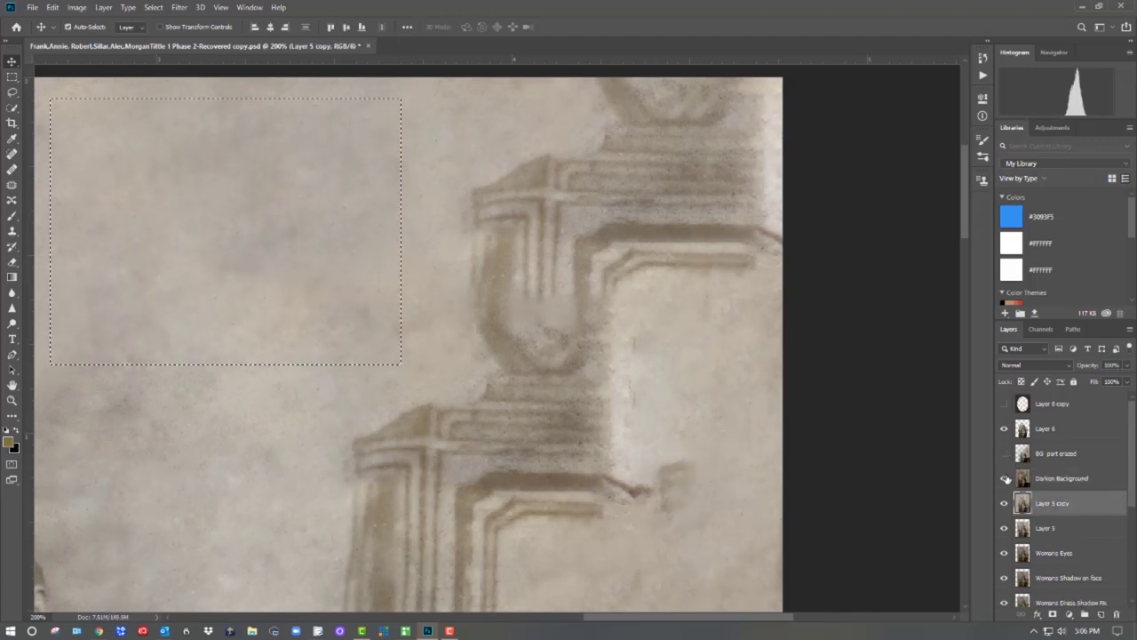
Copy the selected wall patch from Layer 5 copy to a new layer and place it over the cabinet's top ornament
{"action": "key", "text": "ctrl+j"}
{"action": "left_click_drag", "start_coordinate": [262, 217], "coordinate": [648, 184]}
{"action": "left_click_drag", "start_coordinate": [684, 222], "coordinate": [684, 215]}
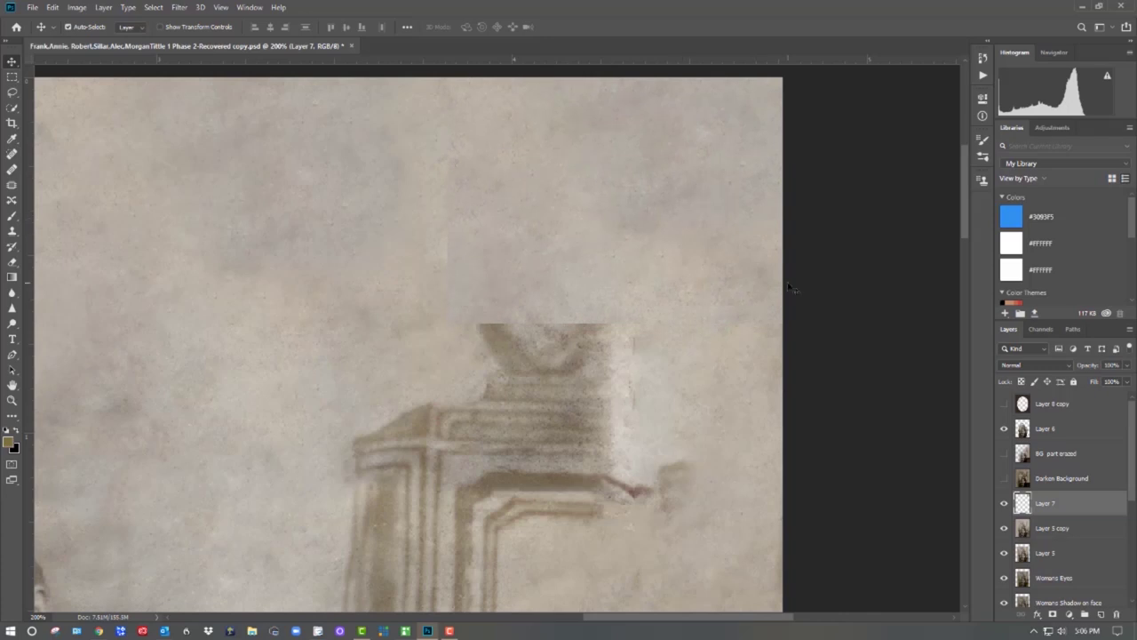
Merge the wall patch with Layer 5 copy and soften the patch's vertical seam with the Healing Brush
{"action": "left_click", "coordinate": [1057, 529], "text": "shift"}
{"action": "right_click", "coordinate": [1057, 529]}
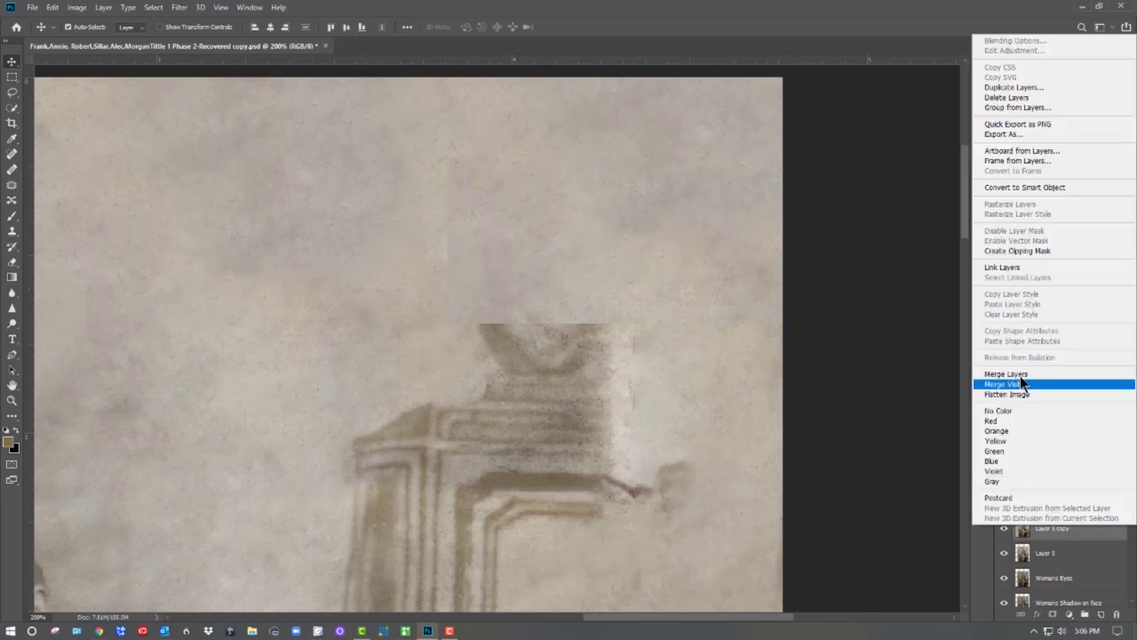
{"action": "left_click", "coordinate": [1011, 386]}
{"action": "key", "text": "j"}
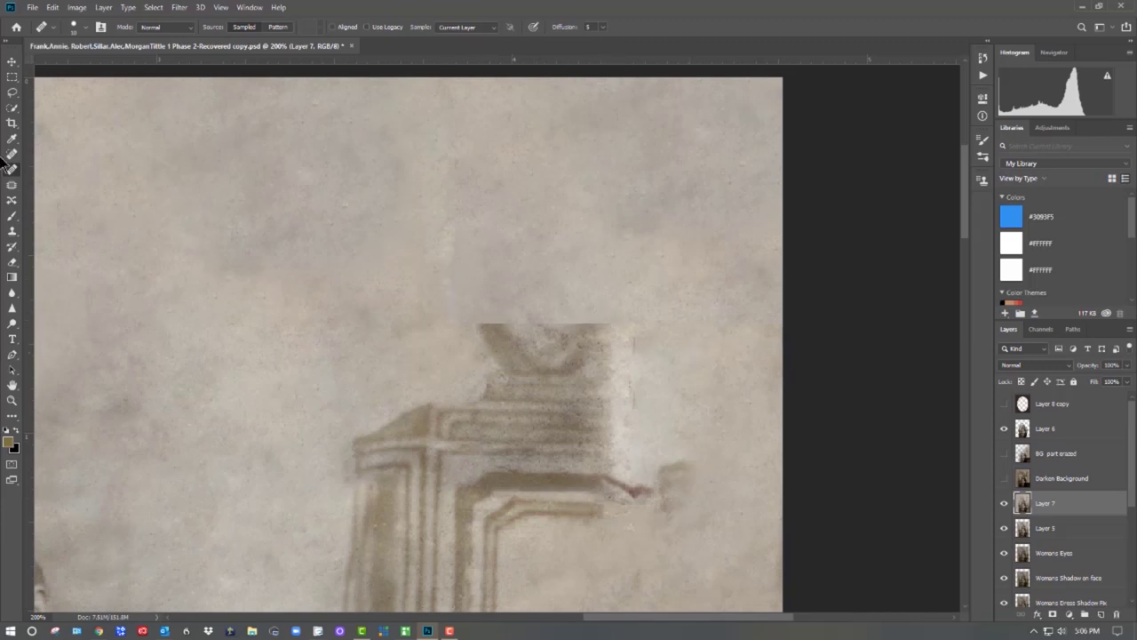
Copy a section of the cabinet's horizontal moulding to a new layer and move it rightward to continue the moulding
{"action": "left_click", "coordinate": [12, 230]}
{"action": "left_click_drag", "start_coordinate": [551, 401], "coordinate": [397, 222]}
{"action": "left_click", "coordinate": [12, 78]}
{"action": "left_click_drag", "start_coordinate": [337, 190], "coordinate": [453, 330]}
{"action": "key", "text": "ctrl+d"}
{"action": "left_click_drag", "start_coordinate": [365, 209], "coordinate": [453, 341]}
{"action": "key", "text": "ctrl+j"}
{"action": "key", "text": "v"}
{"action": "left_click_drag", "start_coordinate": [427, 262], "coordinate": [467, 255]}
Add a second copy of the moulding section and align it with the first to extend the moulding toward the picture's edge
{"action": "key", "text": "ctrl+v"}
{"action": "left_click_drag", "start_coordinate": [343, 333], "coordinate": [563, 270]}
{"action": "left_click", "coordinate": [471, 292]}
{"action": "key", "text": "Up"}
{"action": "left_click", "coordinate": [514, 297]}
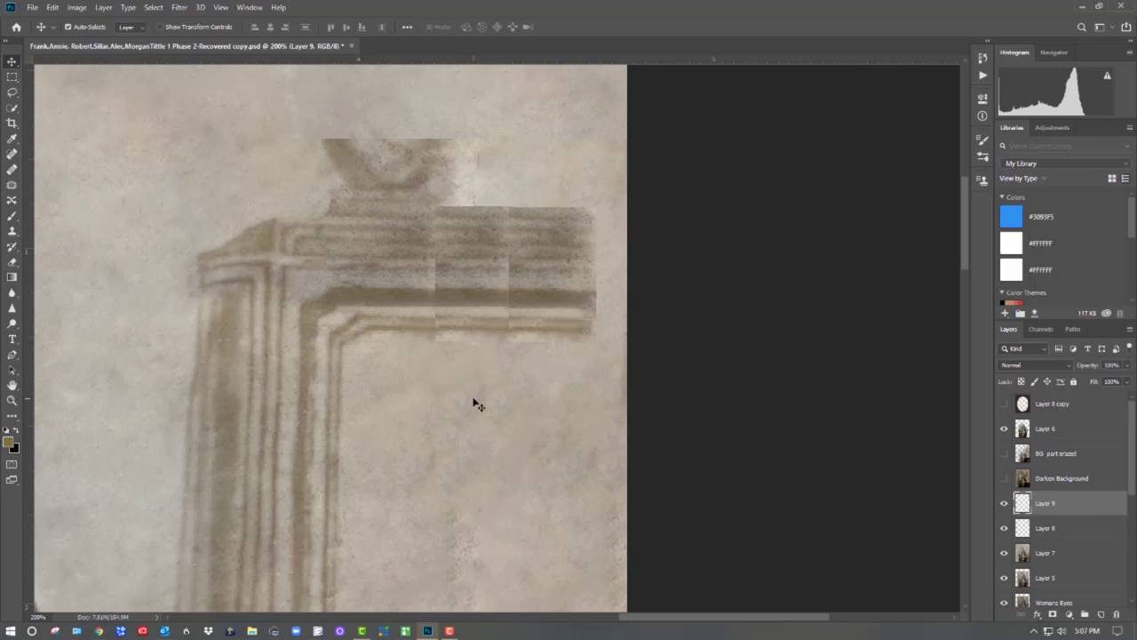
Merge the moulding copies with the background layer below and heal their vertical seams with the Spot Healing Brush
{"action": "right_click", "coordinate": [1071, 551]}
{"action": "left_click", "coordinate": [1025, 388]}
{"action": "left_click", "coordinate": [12, 156]}
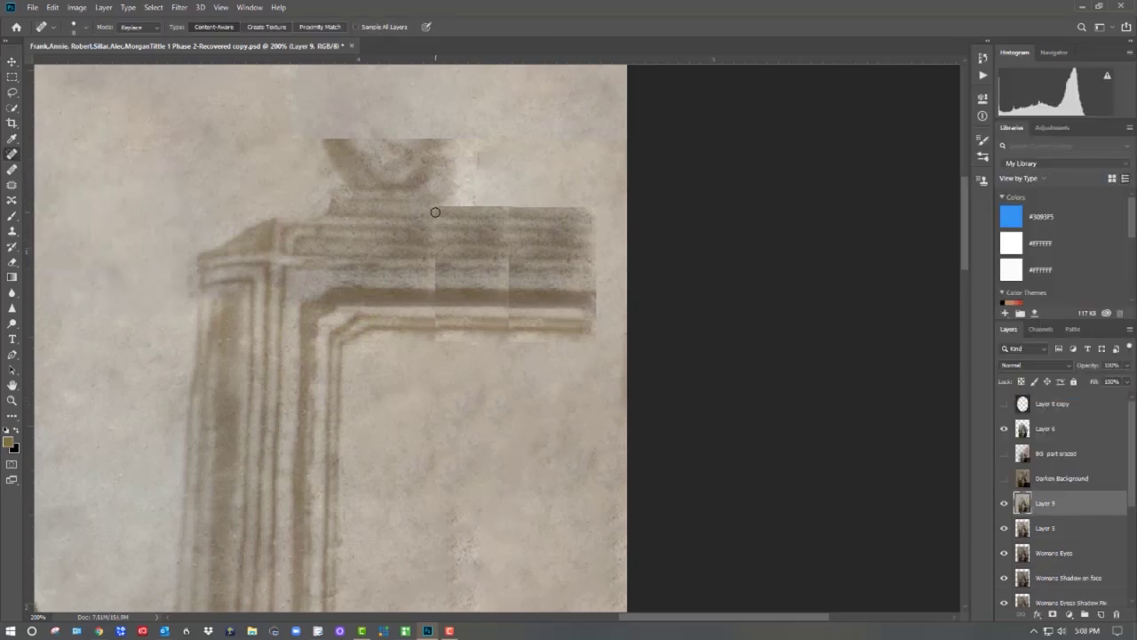
{"action": "left_click_drag", "start_coordinate": [436, 338], "coordinate": [434, 212]}
{"action": "left_click_drag", "start_coordinate": [510, 217], "coordinate": [508, 329]}
Copy the plain panel area below the moulding to a new layer, move it down beside the boy and enlarge it to about 105%
{"action": "mouse_move", "coordinate": [461, 476]}
{"action": "left_mouse_down"}
{"action": "mouse_move", "coordinate": [435, 50]}
{"action": "mouse_move", "coordinate": [447, 259]}
{"action": "left_mouse_up"}
{"action": "left_click", "coordinate": [12, 79]}
{"action": "left_click_drag", "start_coordinate": [338, 145], "coordinate": [605, 479]}
{"action": "key", "text": "ctrl+j"}
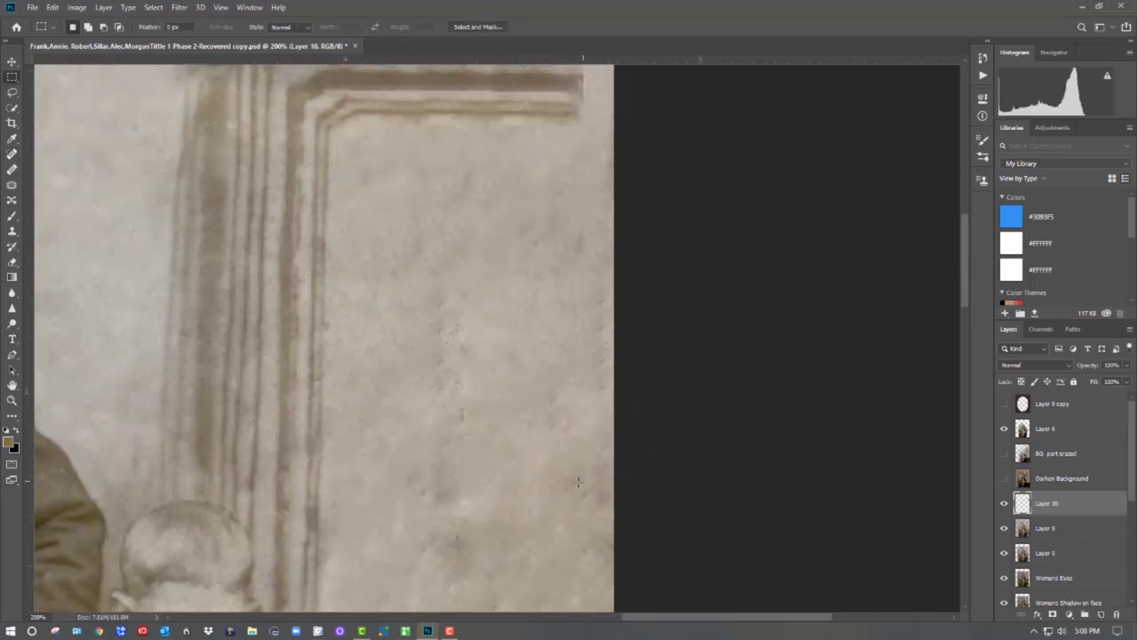
{"action": "left_click", "coordinate": [12, 63]}
{"action": "left_click_drag", "start_coordinate": [480, 416], "coordinate": [446, 567]}
{"action": "key", "text": "ctrl+t"}
{"action": "left_click_drag", "start_coordinate": [574, 500], "coordinate": [589, 502]}
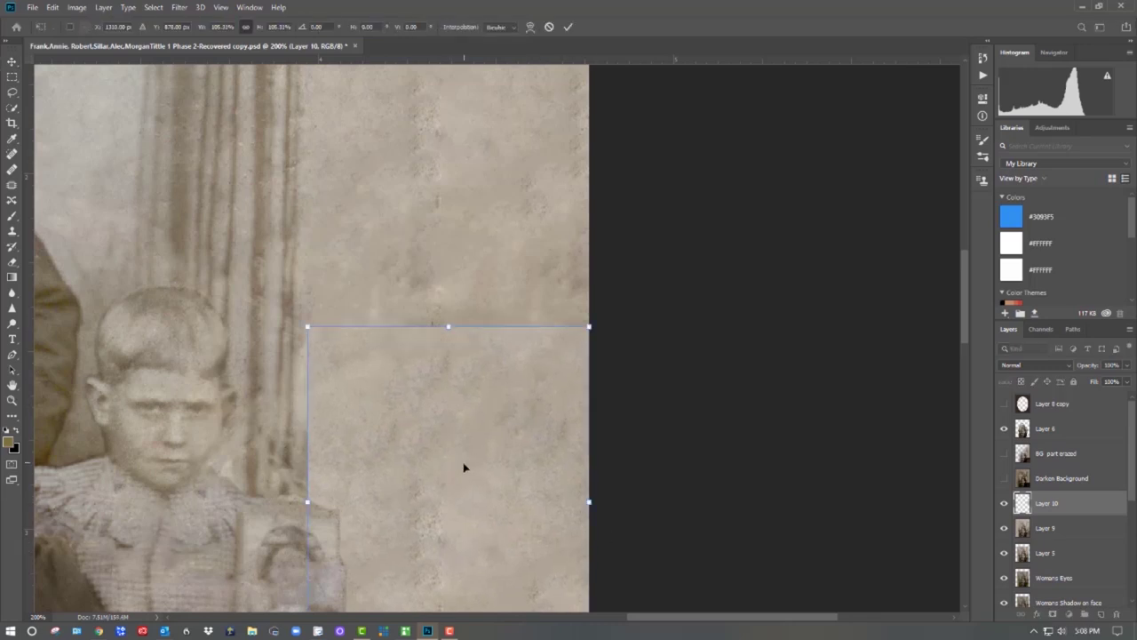
{"action": "key", "text": "Return"}
Merge the panel patch with Layer 9 and heal its horizontal and vertical seams with the Spot Healing Brush
{"action": "left_click", "coordinate": [1068, 530], "text": "shift"}
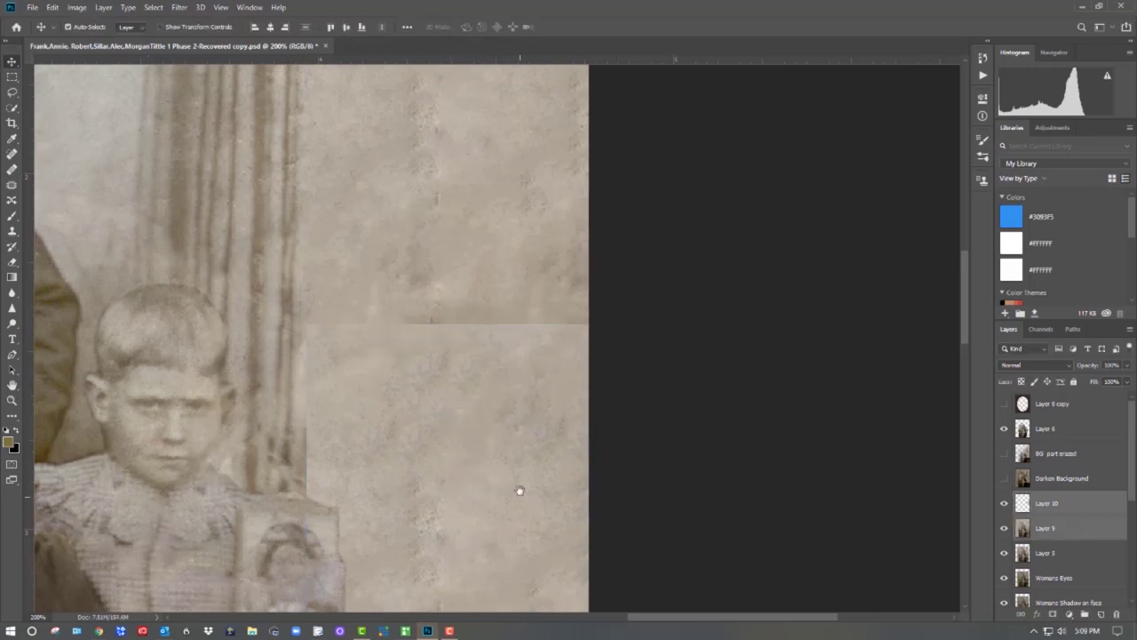
{"action": "scroll", "coordinate": [515, 488], "scroll_direction": "down", "scroll_amount": 3}
{"action": "right_click", "coordinate": [1022, 503]}
{"action": "left_click", "coordinate": [1022, 346]}
{"action": "key", "text": "j"}
{"action": "left_click_drag", "start_coordinate": [320, 198], "coordinate": [605, 198]}
{"action": "left_click_drag", "start_coordinate": [483, 202], "coordinate": [551, 204]}
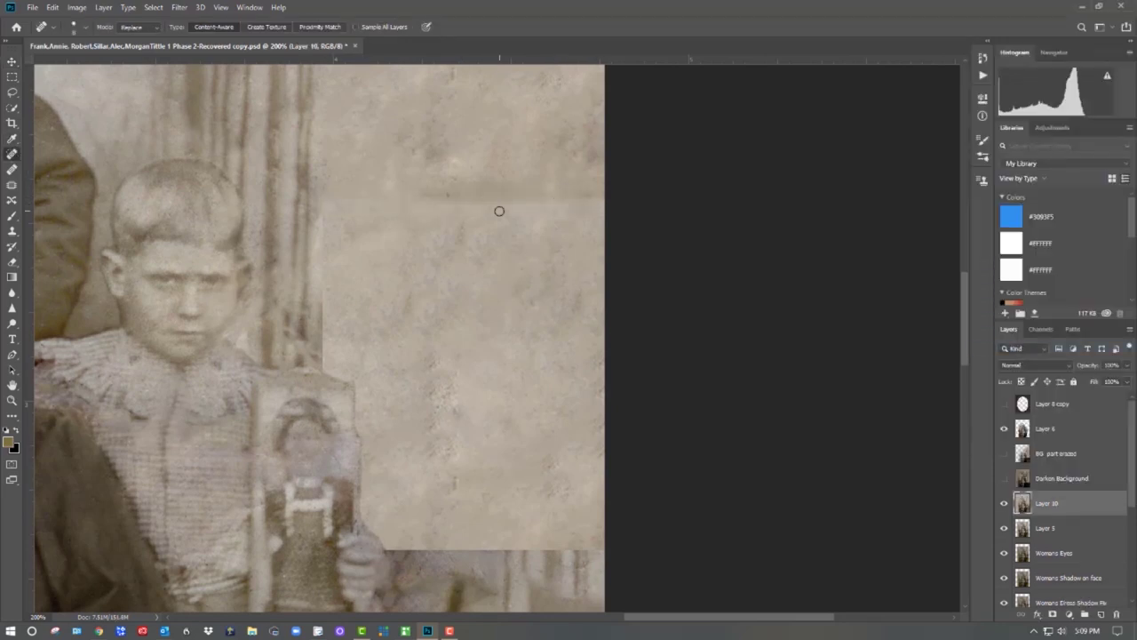
{"action": "left_click_drag", "start_coordinate": [336, 197], "coordinate": [597, 194]}
{"action": "left_click_drag", "start_coordinate": [334, 206], "coordinate": [330, 342]}
Copy a tall patch of the plain panel to a new layer and move it down over the damaged area beside the boy's legs
{"action": "scroll", "coordinate": [493, 454], "scroll_direction": "up", "scroll_amount": 5}
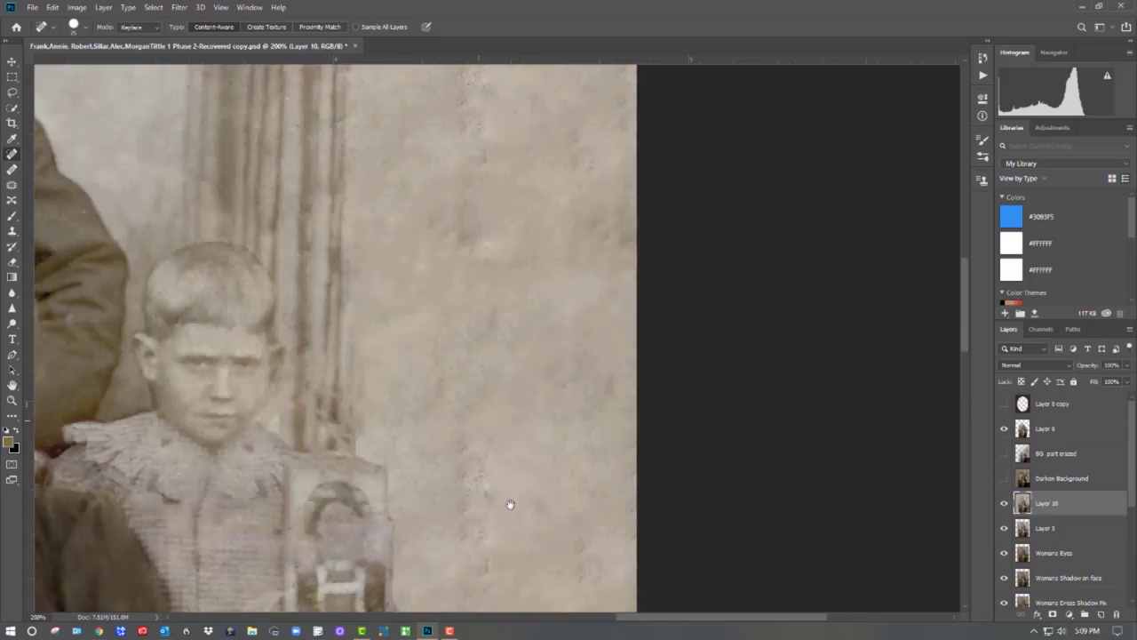
{"action": "left_click", "coordinate": [11, 77]}
{"action": "left_click_drag", "start_coordinate": [358, 147], "coordinate": [615, 507]}
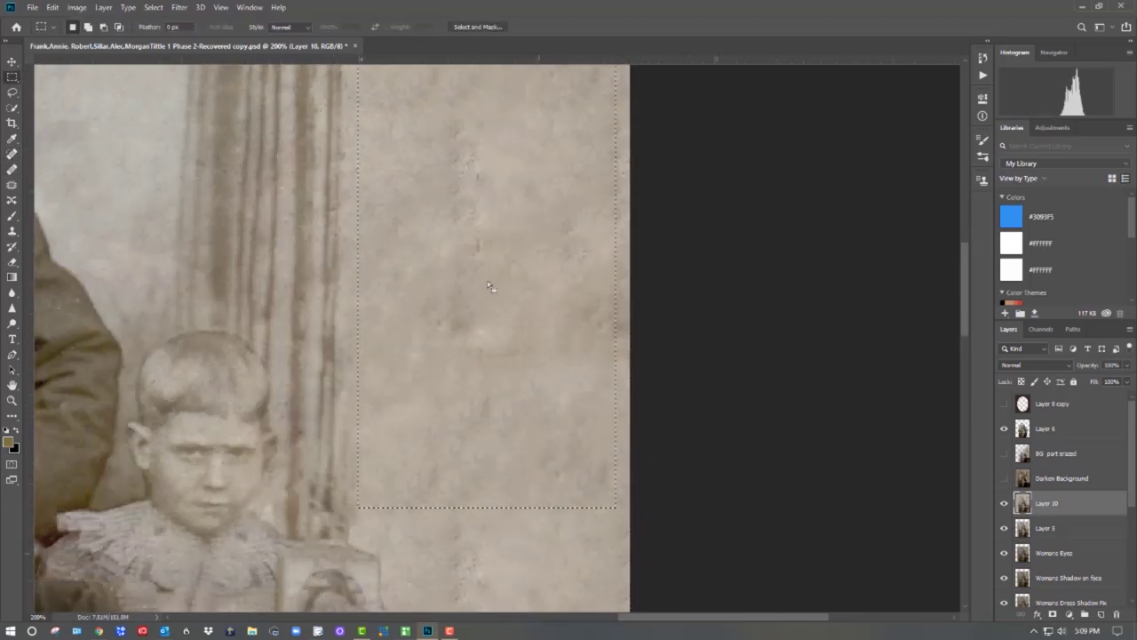
{"action": "key", "text": "ctrl+j"}
{"action": "key", "text": "v"}
{"action": "left_click_drag", "start_coordinate": [486, 380], "coordinate": [418, 437]}
{"action": "left_click_drag", "start_coordinate": [585, 437], "coordinate": [607, 162]}
{"action": "left_click_drag", "start_coordinate": [432, 214], "coordinate": [403, 378]}
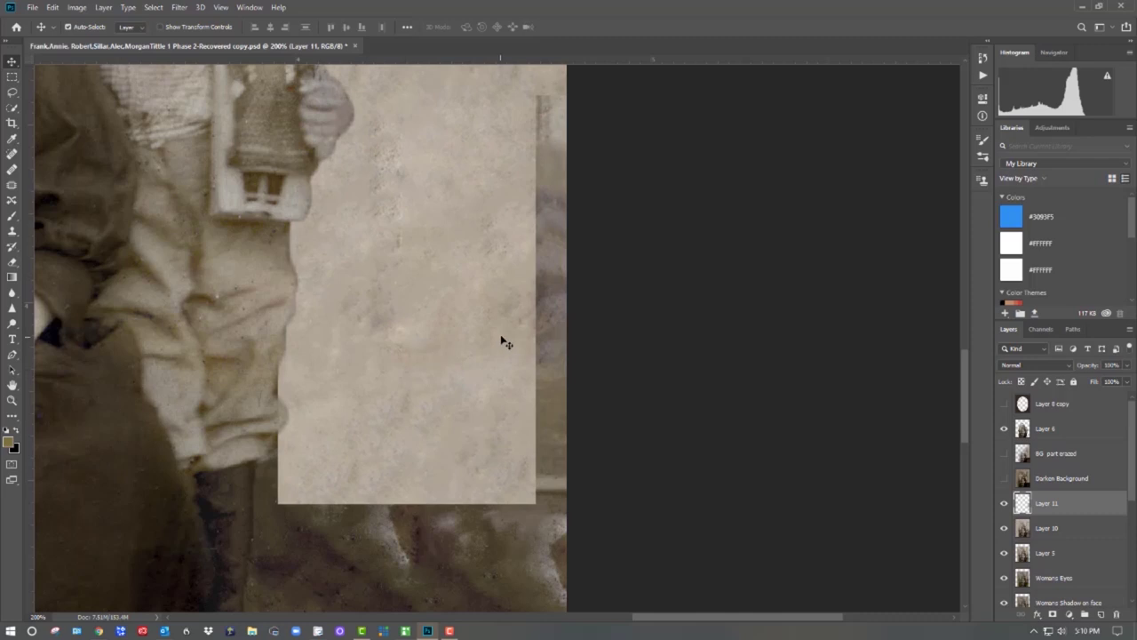
Enlarge the copied panel patch with Free Transform so it covers the damaged area beside the boy's legs
{"action": "key", "text": "ctrl+t"}
{"action": "left_click_drag", "start_coordinate": [535, 249], "coordinate": [582, 251]}
{"action": "scroll", "coordinate": [675, 255], "scroll_direction": "up", "scroll_amount": 5}
{"action": "scroll", "coordinate": [674, 255], "scroll_direction": "down", "scroll_amount": 7}
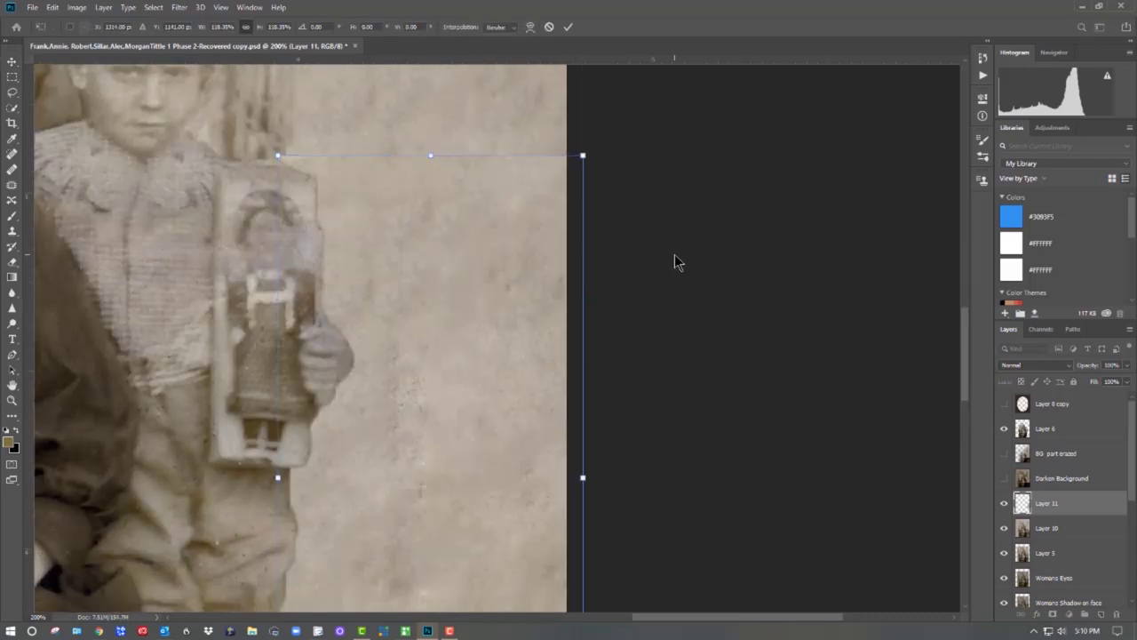
{"action": "scroll", "coordinate": [674, 262], "scroll_direction": "down", "scroll_amount": 3}
{"action": "left_click_drag", "start_coordinate": [583, 344], "coordinate": [636, 459]}
{"action": "key", "text": "Return"}
{"action": "scroll", "coordinate": [502, 326], "scroll_direction": "up", "scroll_amount": 5}
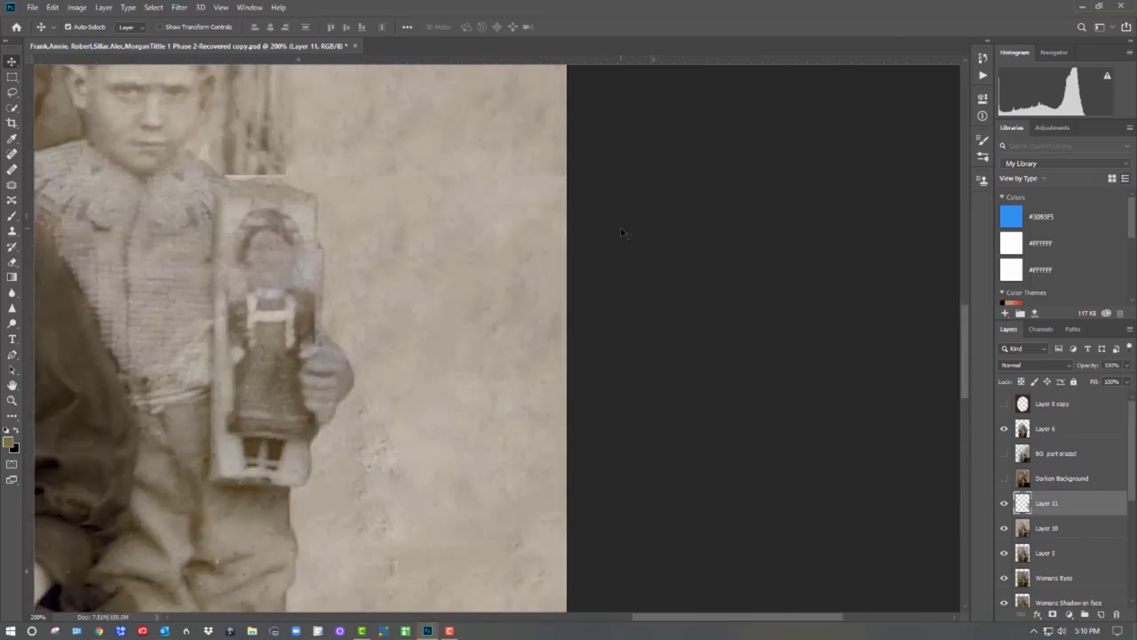
{"action": "scroll", "coordinate": [627, 348], "scroll_direction": "down", "scroll_amount": 7}
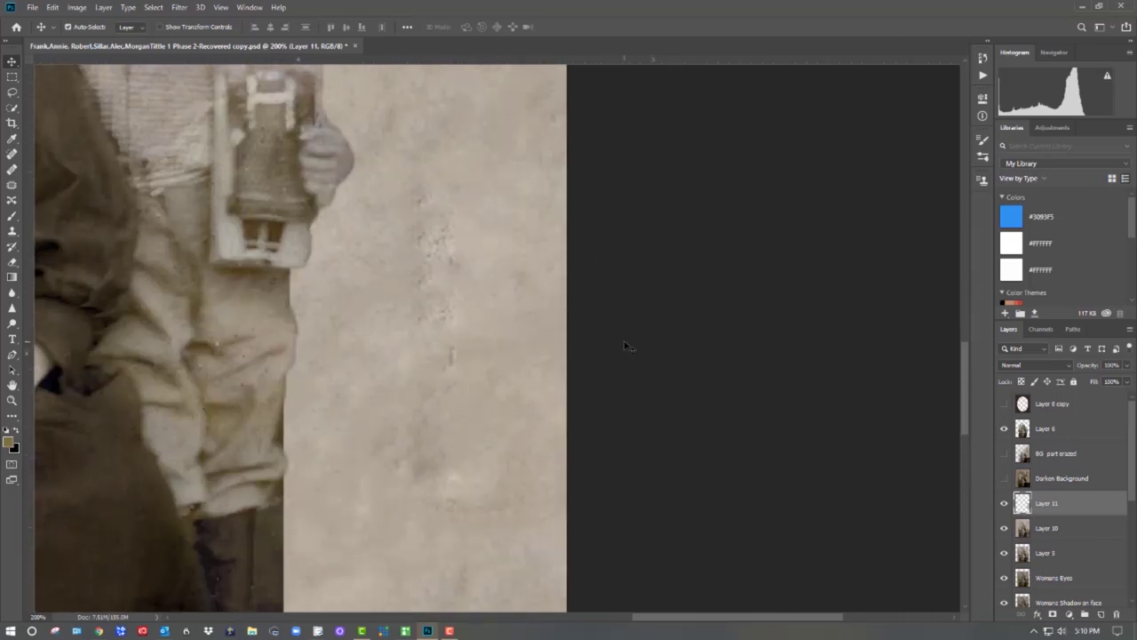
{"action": "scroll", "coordinate": [628, 346], "scroll_direction": "up", "scroll_amount": 3}
{"action": "scroll", "coordinate": [628, 346], "scroll_direction": "up", "scroll_amount": 7}
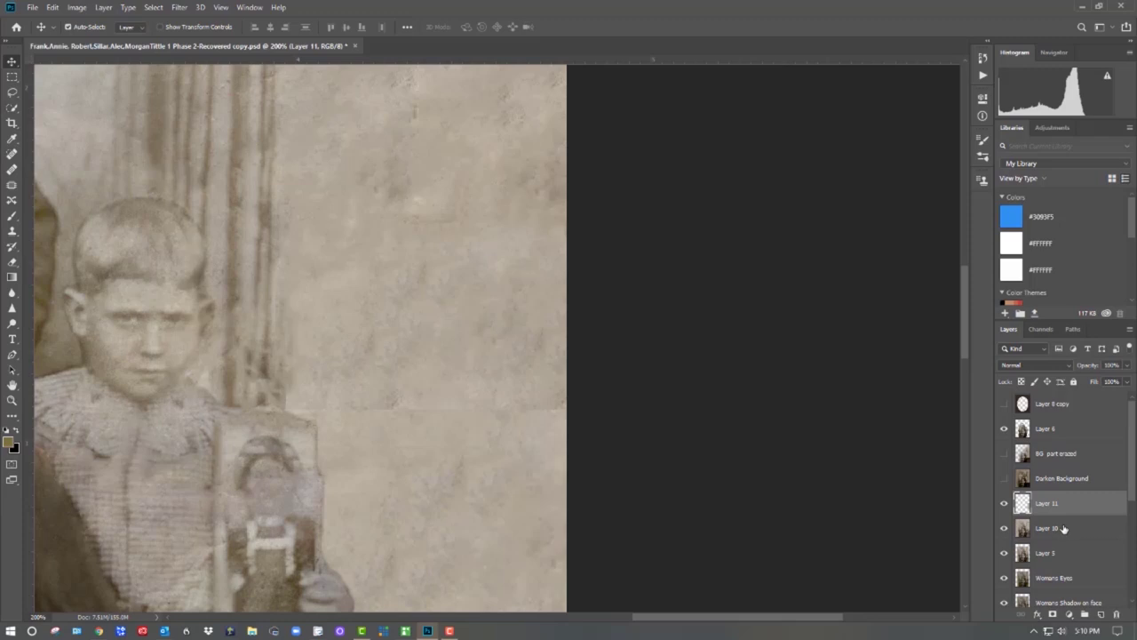
Reposition the panel patch on Layer 11 and transform it so its bottom edge lines up with the floor line
{"action": "left_click", "coordinate": [1064, 528], "text": "shift"}
{"action": "right_click", "coordinate": [1076, 526]}
{"action": "left_click", "coordinate": [11, 400]}
{"action": "left_click", "coordinate": [355, 26]}
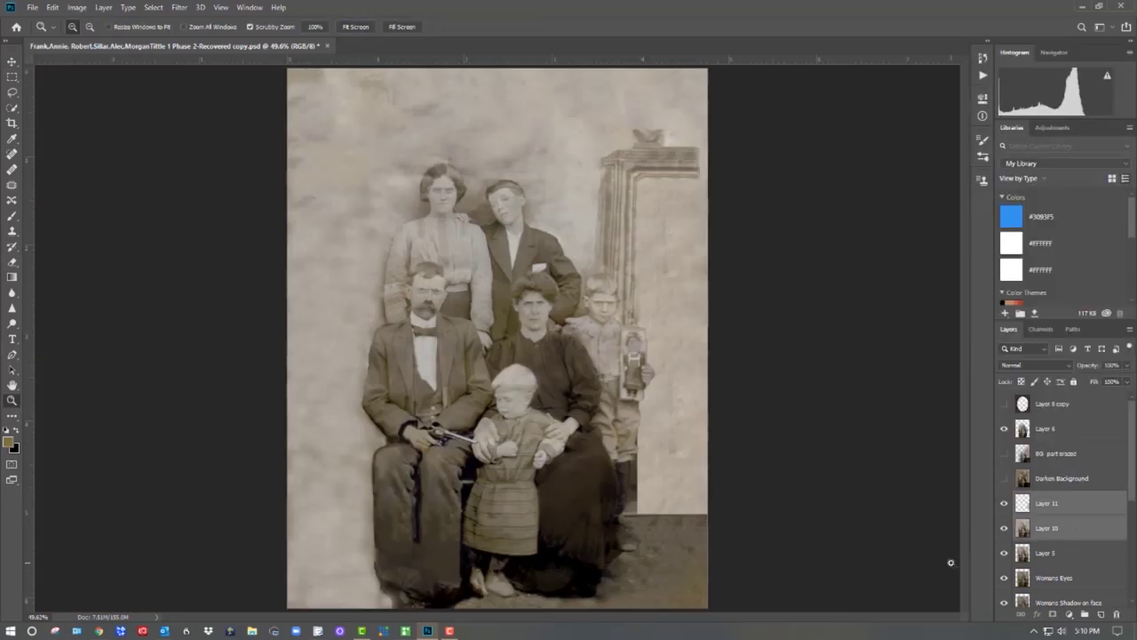
{"action": "left_click", "coordinate": [12, 63]}
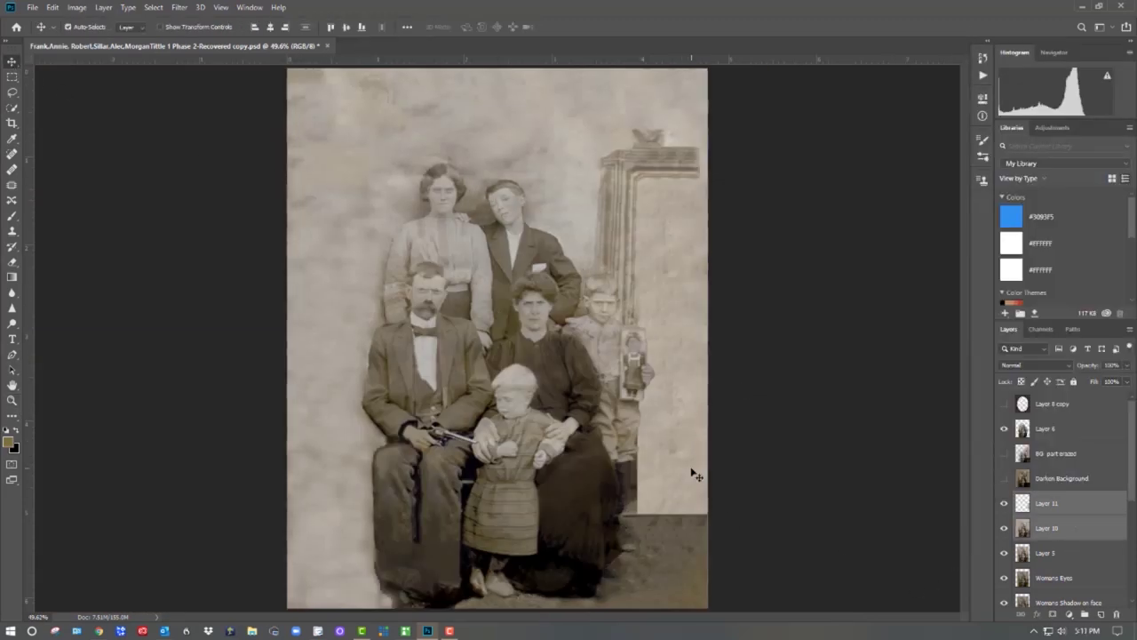
{"action": "left_click", "coordinate": [680, 464]}
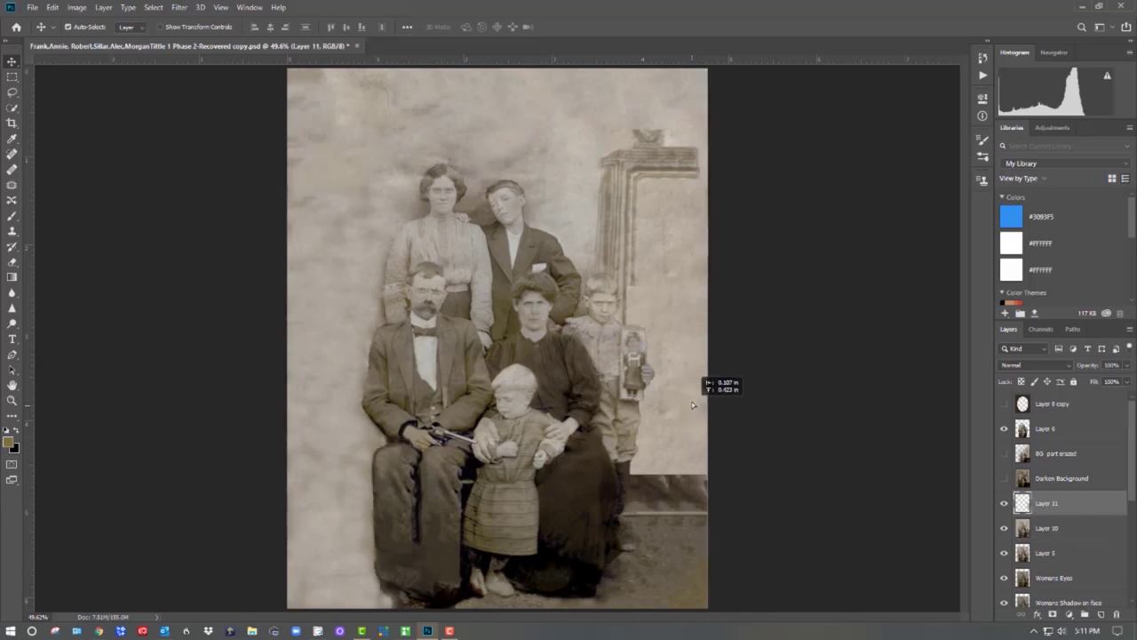
{"action": "key", "text": "ctrl+t"}
{"action": "left_click_drag", "start_coordinate": [700, 458], "coordinate": [682, 450]}
{"action": "key", "text": "Return"}
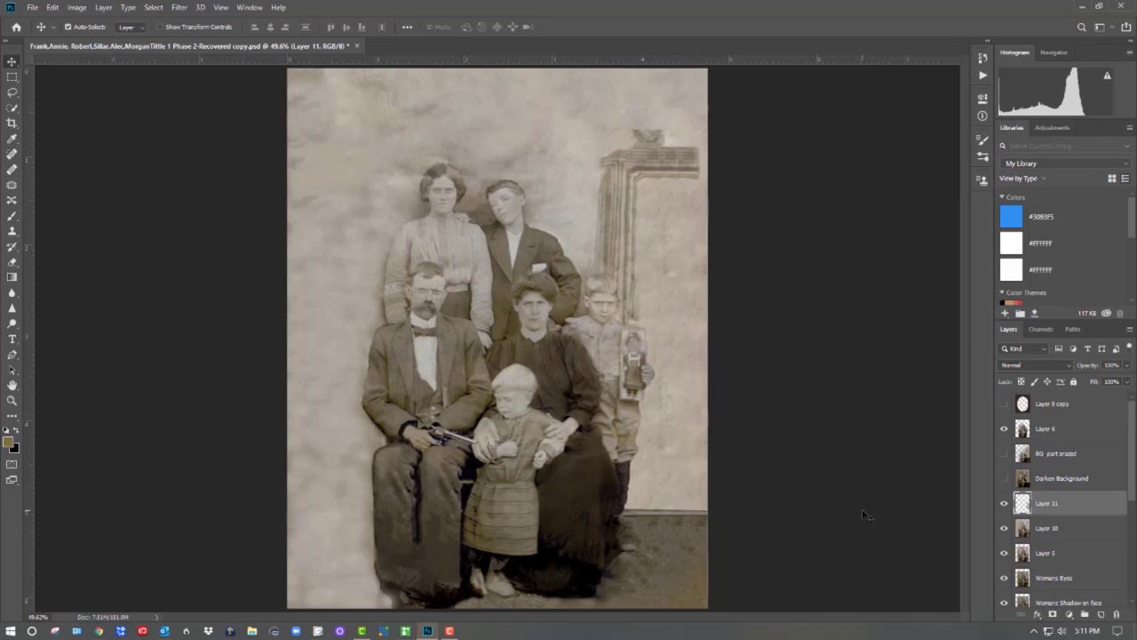
Try merging the panel patch on Layer 11 with Layer 10
{"action": "left_click", "coordinate": [12, 262]}
{"action": "key", "text": "["}
{"action": "key", "text": "["}
{"action": "key", "text": "["}
{"action": "key", "text": "["}
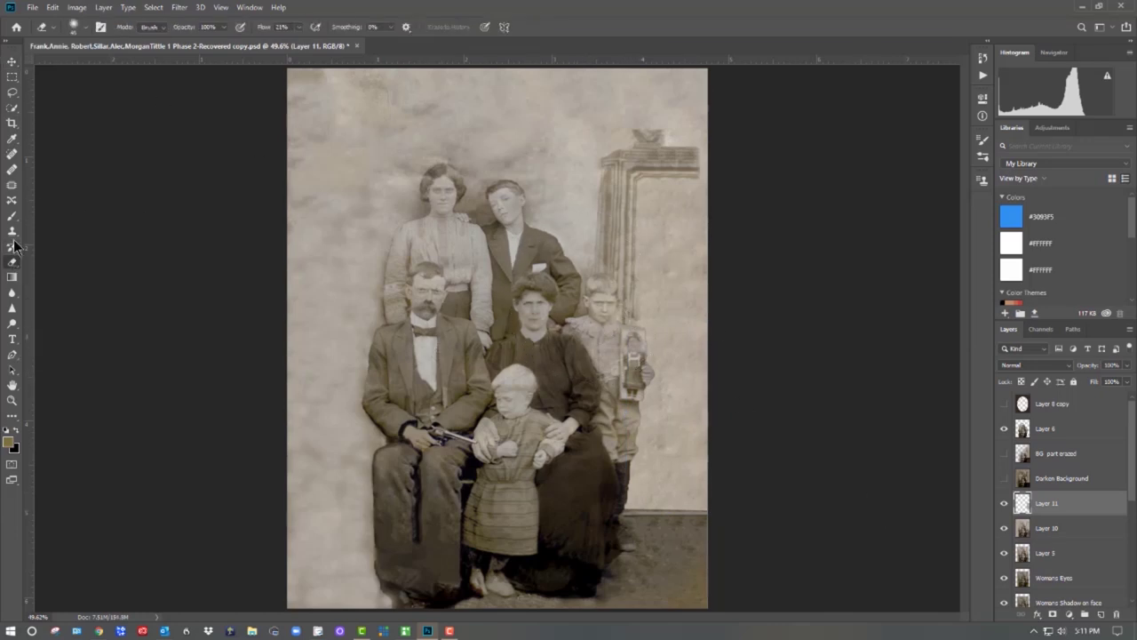
{"action": "key", "text": "j"}
{"action": "right_click", "coordinate": [1089, 527]}
{"action": "left_click", "coordinate": [1031, 370]}
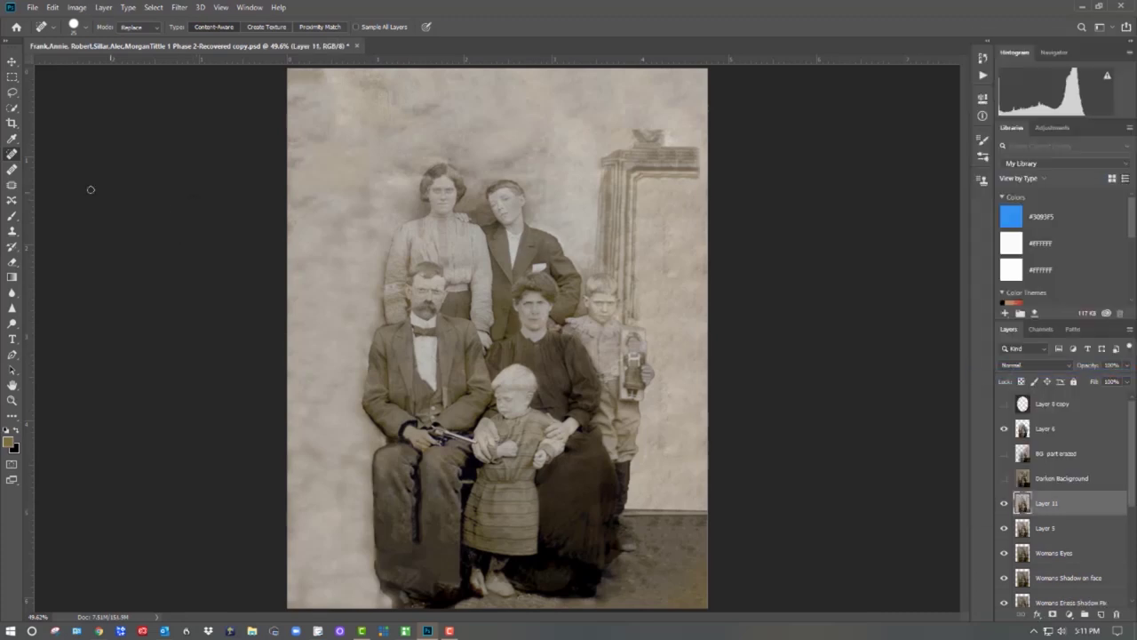
Compare the area beside the boy with Layer 11 hidden and shown, and undo the layer merge
{"action": "key", "text": "z"}
{"action": "left_click", "coordinate": [681, 323]}
{"action": "left_click_drag", "start_coordinate": [681, 322], "coordinate": [744, 282]}
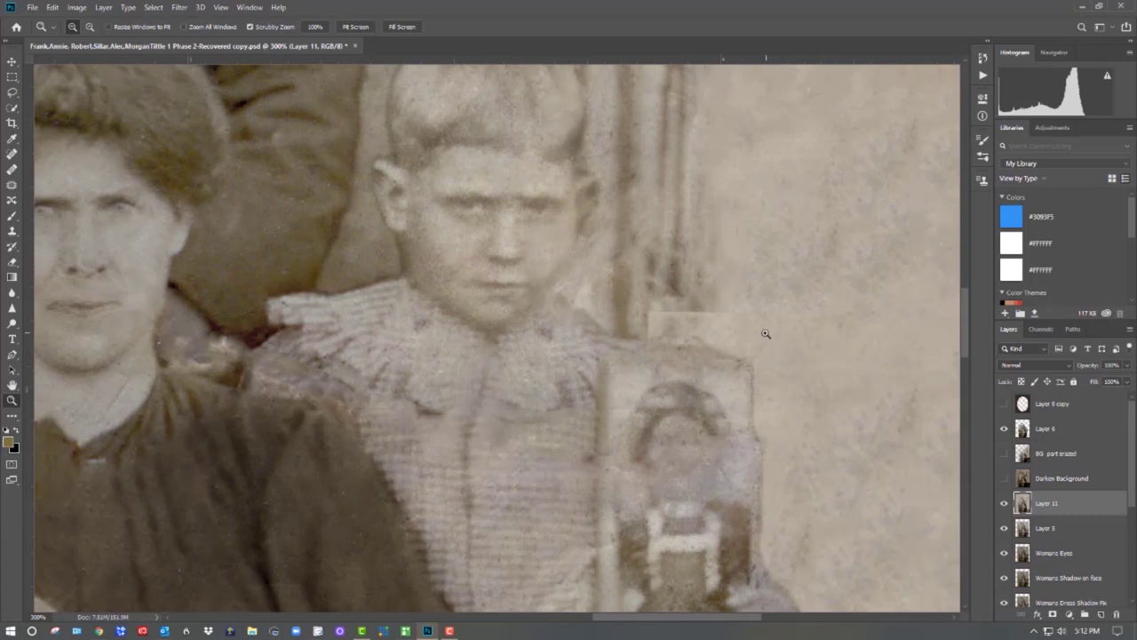
{"action": "left_click", "coordinate": [1005, 504]}
{"action": "left_click", "coordinate": [1005, 504]}
{"action": "left_click", "coordinate": [1005, 504]}
{"action": "left_click", "coordinate": [1005, 504]}
{"action": "left_click", "coordinate": [1005, 504]}
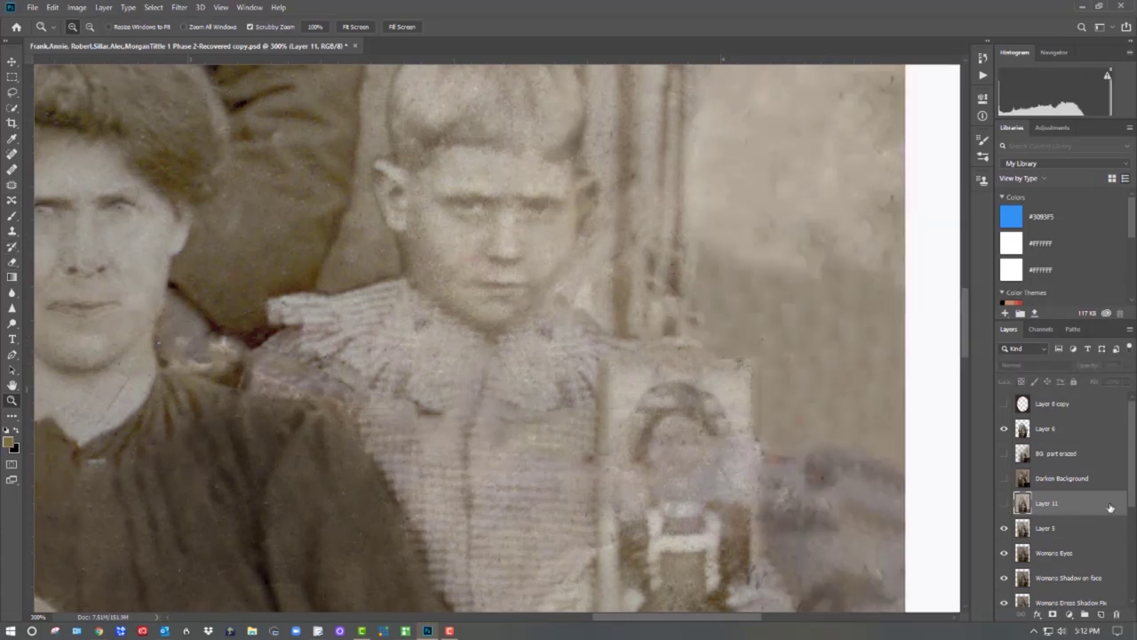
{"action": "key", "text": "ctrl+z"}
{"action": "key", "text": "ctrl+z"}
{"action": "key", "text": "ctrl+z"}
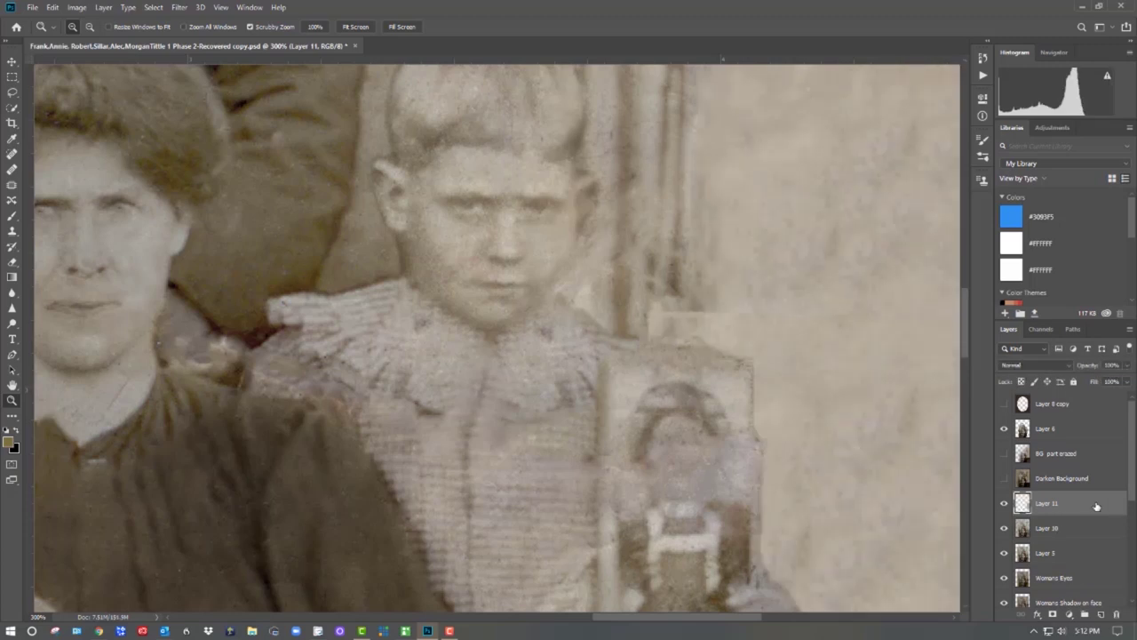
Merge Layer 11 with Layer 10 and heal the panel's horizontal seam beside the boy with the Spot Healing Brush
{"action": "left_click", "coordinate": [12, 231]}
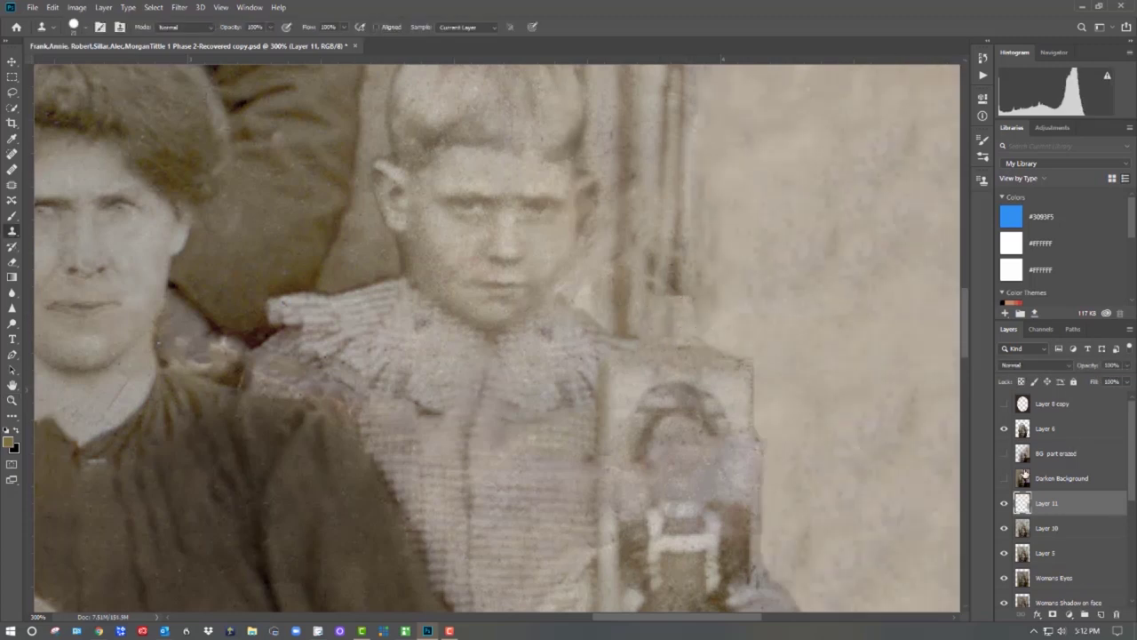
{"action": "key", "text": "z"}
{"action": "key", "text": "ctrl+0"}
{"action": "left_click", "coordinate": [1087, 531], "text": "shift"}
{"action": "right_click", "coordinate": [1087, 531]}
{"action": "left_click", "coordinate": [1020, 378]}
{"action": "left_click_drag", "start_coordinate": [639, 322], "coordinate": [641, 374]}
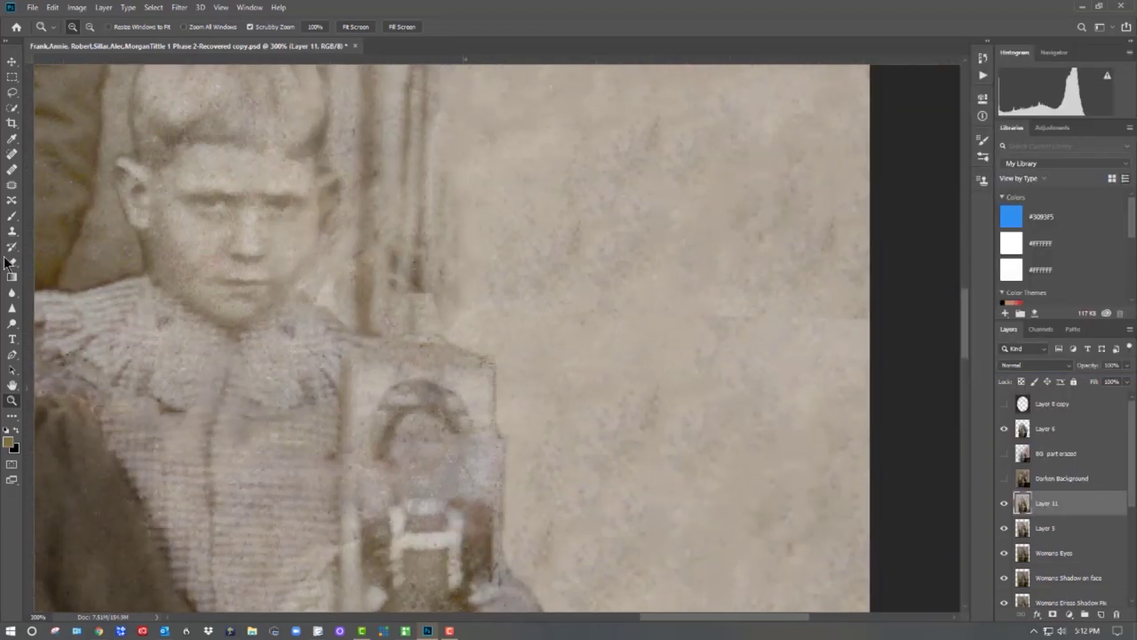
{"action": "left_click", "coordinate": [12, 153]}
{"action": "left_click_drag", "start_coordinate": [493, 307], "coordinate": [593, 313]}
{"action": "key", "text": "z"}
{"action": "key", "text": "ctrl+0"}
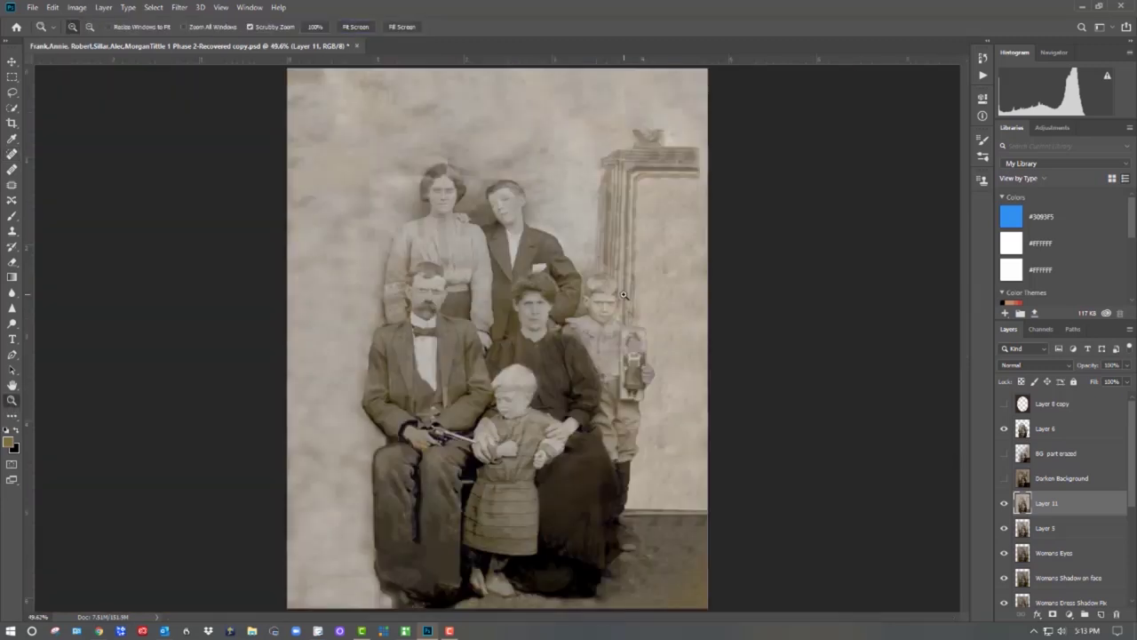
Open Layer 11 in the Camera Raw Filter and examine the plain panel beside the boy up close
{"action": "left_click", "coordinate": [179, 7]}
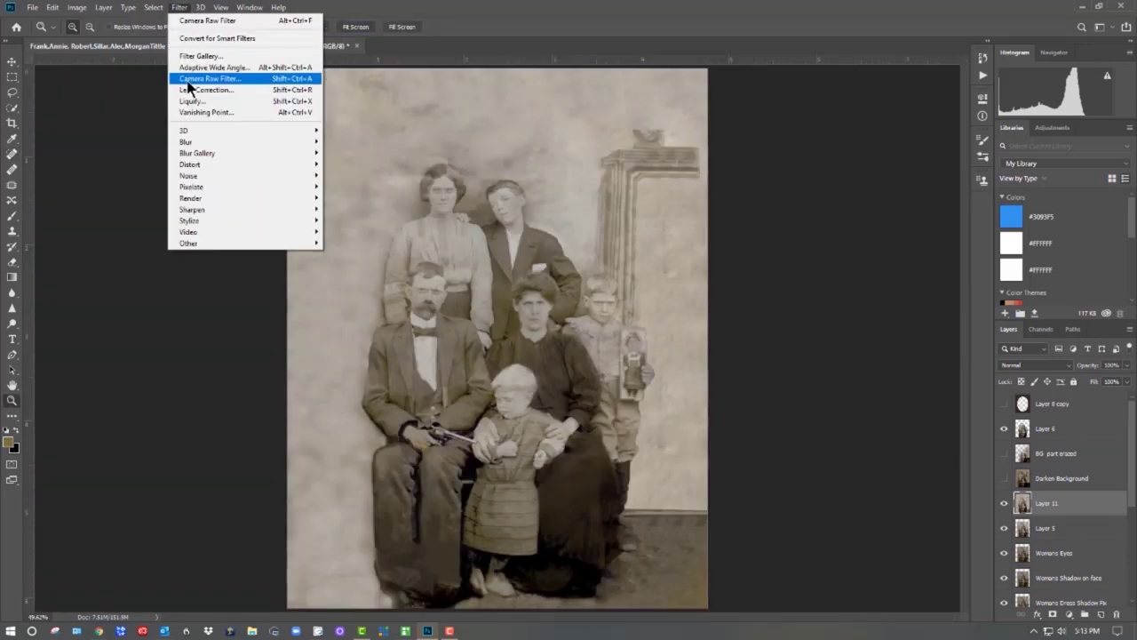
{"action": "left_click", "coordinate": [188, 79]}
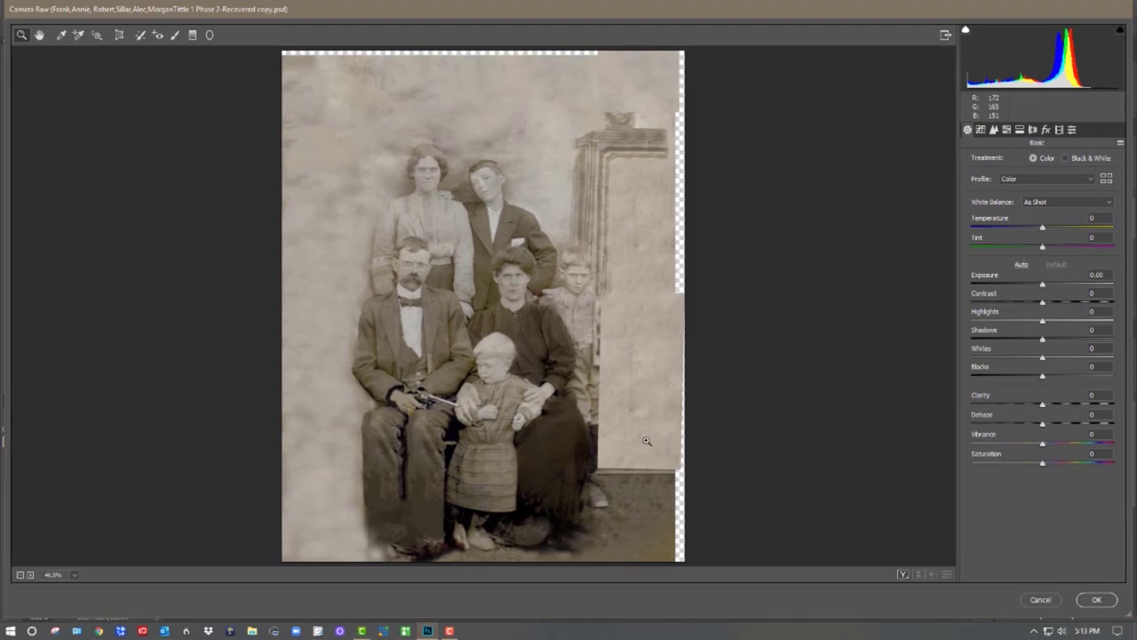
{"action": "left_click", "coordinate": [646, 441]}
{"action": "left_click", "coordinate": [647, 439]}
{"action": "left_click_drag", "start_coordinate": [719, 361], "coordinate": [853, 353]}
{"action": "left_click", "coordinate": [711, 338]}
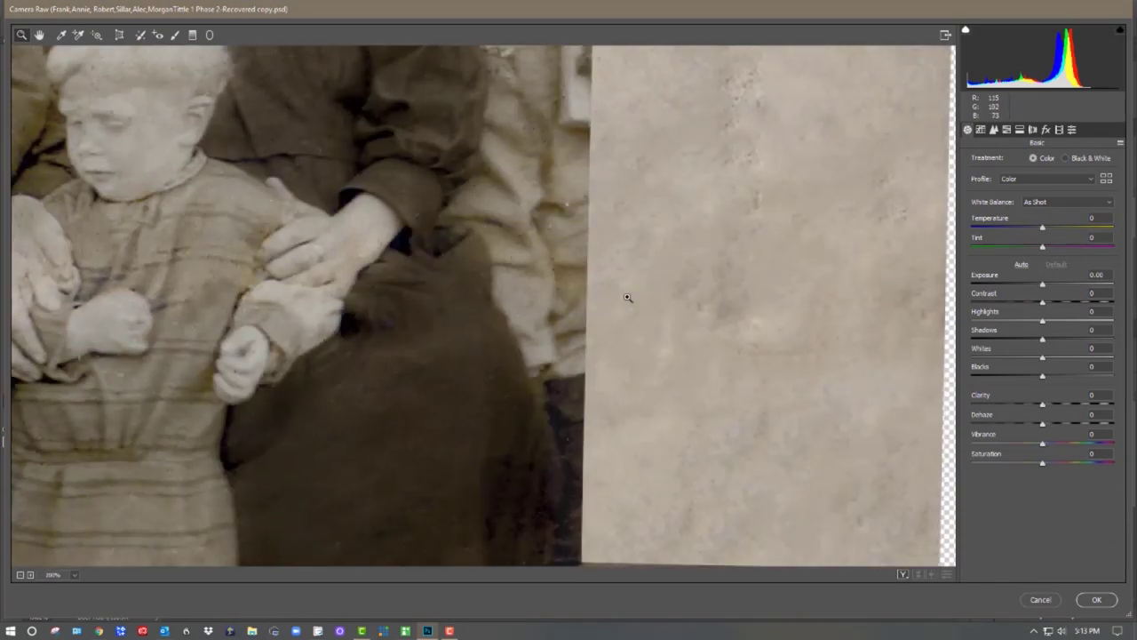
{"action": "scroll", "coordinate": [628, 298], "scroll_direction": "down", "scroll_amount": 5}
{"action": "left_click_drag", "start_coordinate": [876, 277], "coordinate": [871, 332]}
{"action": "scroll", "coordinate": [681, 324], "scroll_direction": "down", "scroll_amount": 1}
{"action": "left_click_drag", "start_coordinate": [825, 262], "coordinate": [873, 298]}
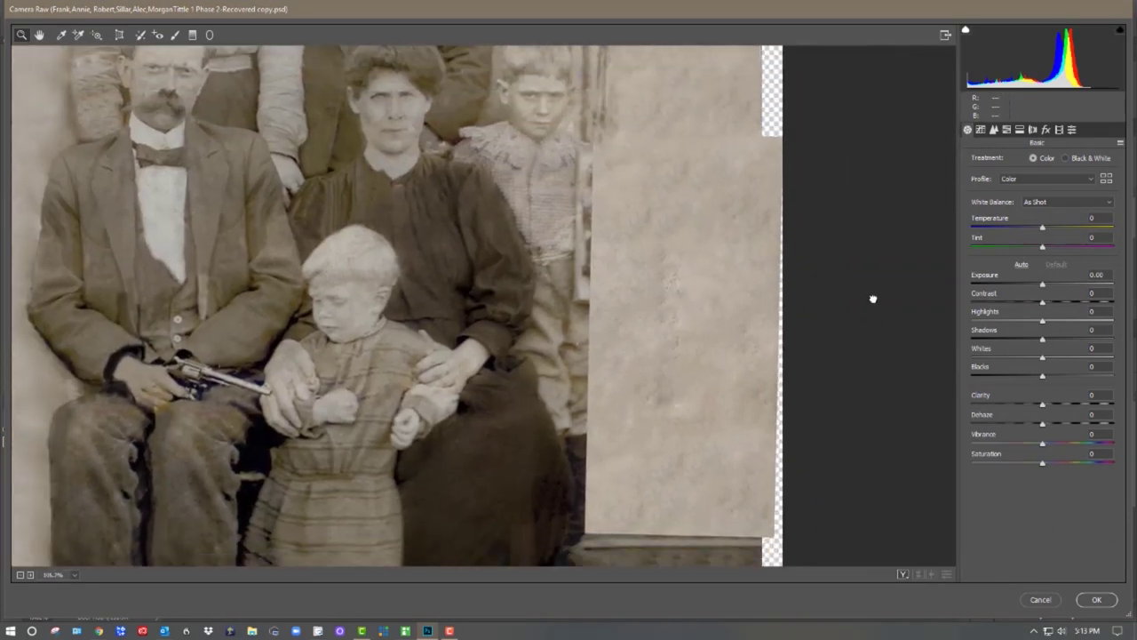
Paint over the plain panel with an enlarged Adjustment Brush at reduced exposure and apply the Camera Raw Filter
{"action": "left_click", "coordinate": [175, 36]}
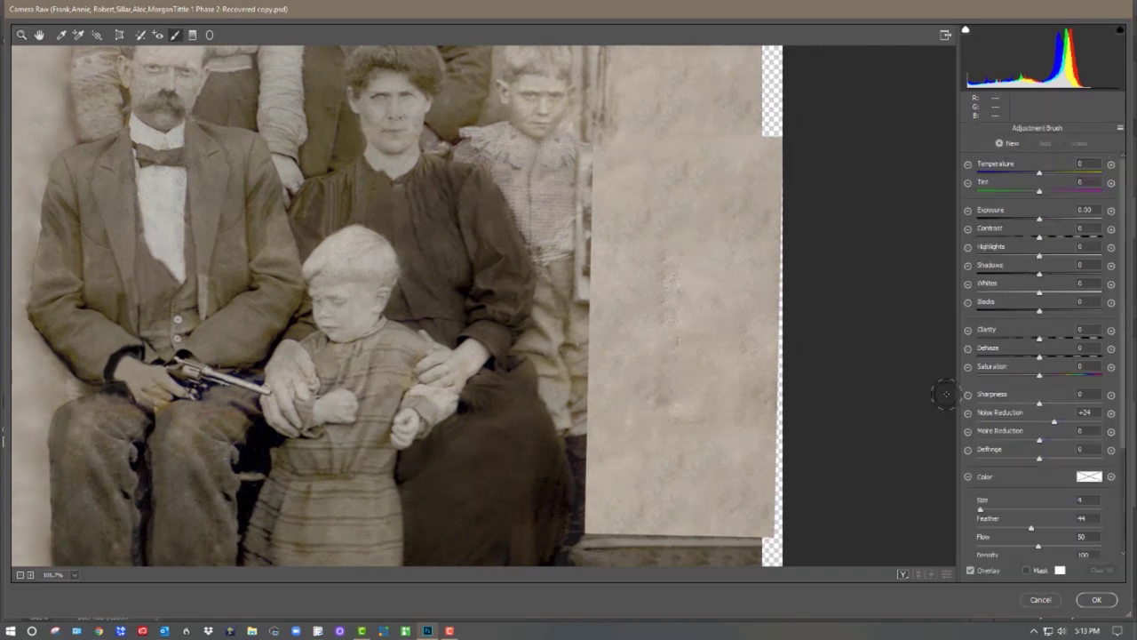
{"action": "left_click", "coordinate": [967, 210]}
{"action": "key", "text": "bracketright"}
{"action": "key", "text": "bracketright"}
{"action": "key", "text": "bracketright"}
{"action": "key", "text": "bracketright"}
{"action": "key", "text": "bracketright"}
{"action": "key", "text": "bracketright"}
{"action": "key", "text": "bracketright"}
{"action": "mouse_move", "coordinate": [782, 480]}
{"action": "left_mouse_down"}
{"action": "mouse_move", "coordinate": [694, 507]}
{"action": "mouse_move", "coordinate": [693, 394]}
{"action": "mouse_move", "coordinate": [660, 293]}
{"action": "left_mouse_up"}
{"action": "left_click", "coordinate": [1096, 599]}
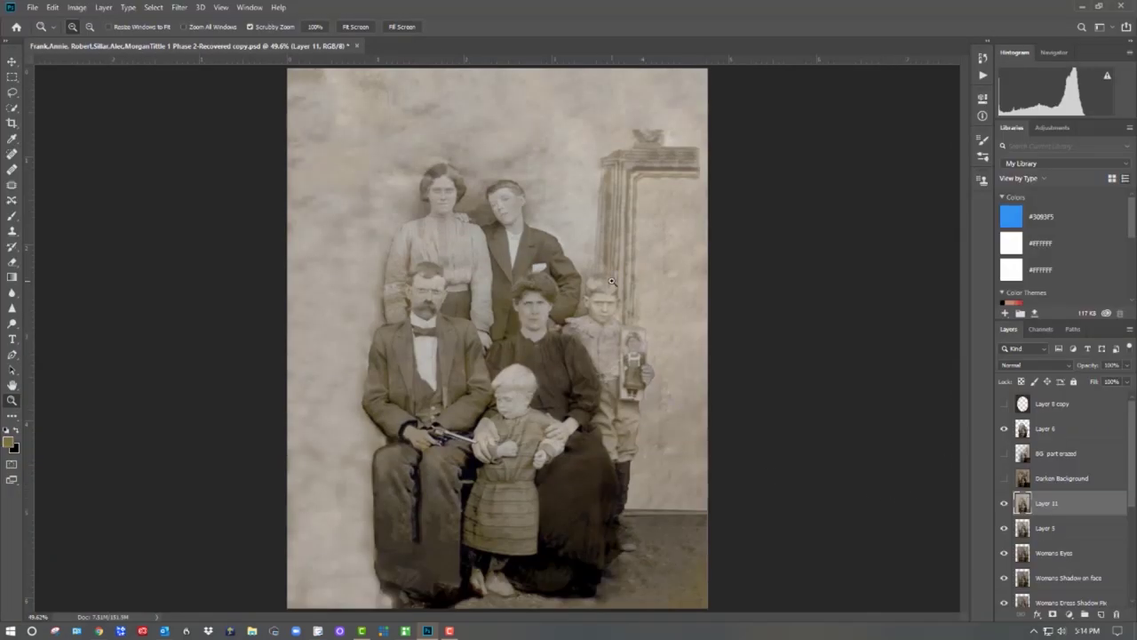
Reopen the Camera Raw Filter and try darkening the panel's bottom edge with the Adjustment Brush at -0.40 exposure
{"action": "left_click", "coordinate": [177, 8]}
{"action": "left_click", "coordinate": [213, 81]}
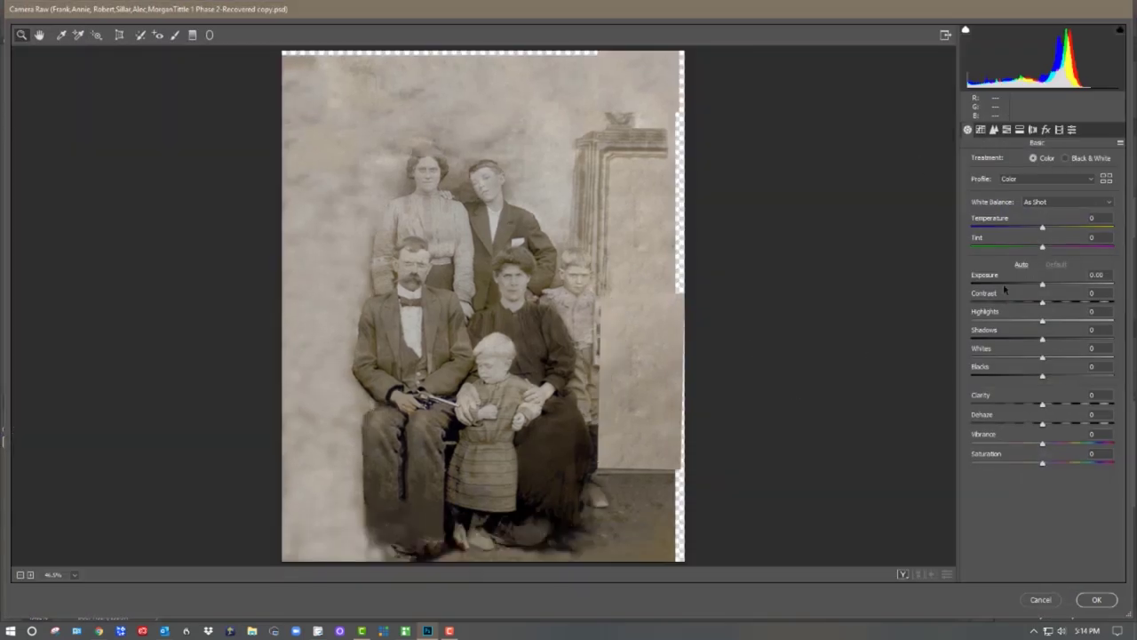
{"action": "key", "text": "k"}
{"action": "left_click", "coordinate": [967, 211]}
{"action": "key", "text": "["}
{"action": "key", "text": "["}
{"action": "key", "text": "["}
{"action": "key", "text": "["}
{"action": "left_click_drag", "start_coordinate": [626, 448], "coordinate": [668, 457]}
{"action": "key", "text": "ctrl+z"}
{"action": "left_click_drag", "start_coordinate": [1036, 223], "coordinate": [1033, 223]}
{"action": "left_click_drag", "start_coordinate": [674, 454], "coordinate": [616, 453]}
Try a smaller Adjustment Brush along the panel's bottom edge, undo the stroke and enlarge the brush to size 9
{"action": "key", "text": "bracketleft"}
{"action": "key", "text": "bracketleft"}
{"action": "key", "text": "bracketleft"}
{"action": "key", "text": "bracketleft"}
{"action": "key", "text": "bracketleft"}
{"action": "key", "text": "bracketleft"}
{"action": "key", "text": "bracketleft"}
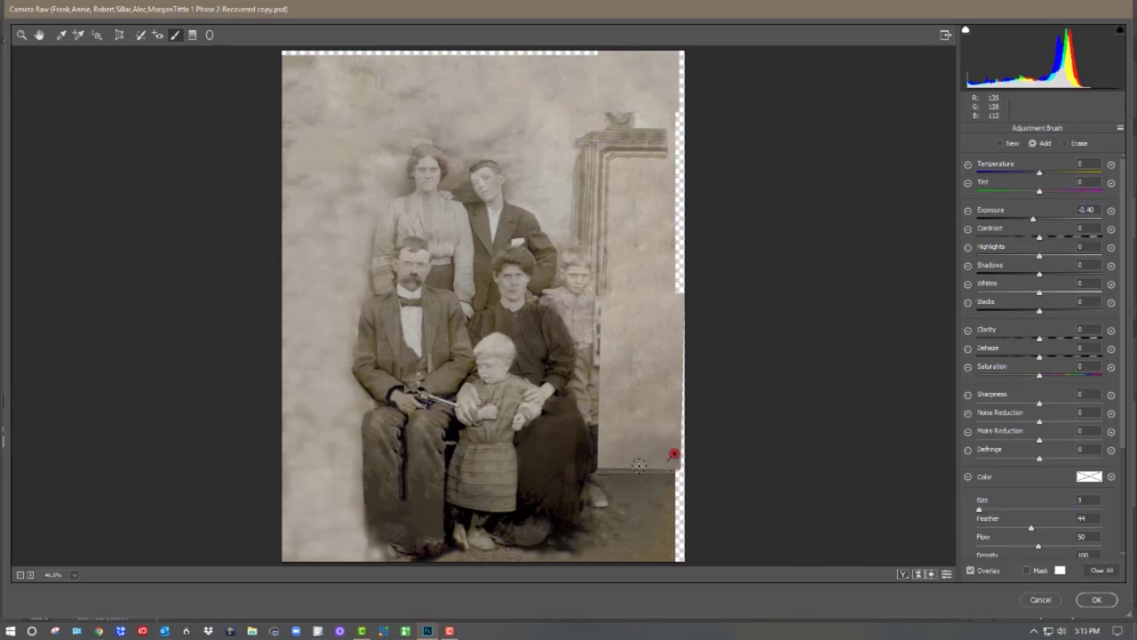
{"action": "left_click_drag", "start_coordinate": [601, 458], "coordinate": [673, 457]}
{"action": "key", "text": "ctrl+z"}
{"action": "key", "text": "bracketright"}
{"action": "key", "text": "bracketright"}
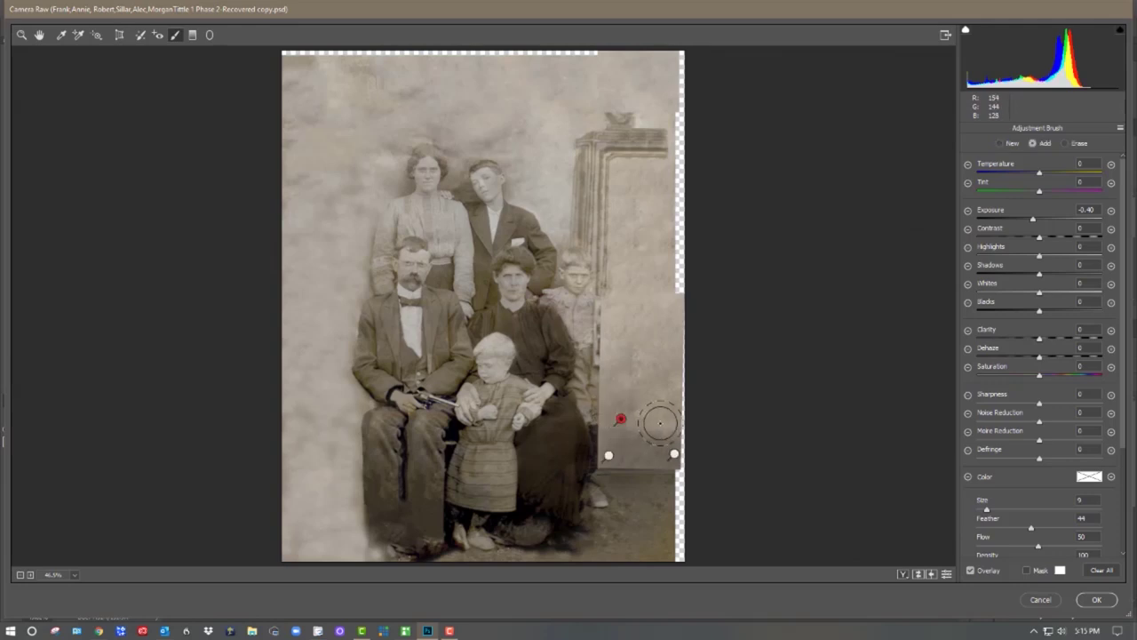
Try fading the shading up the panel with brush strokes at -0.25 and -0.15 exposure, and discard the Camera Raw edits
{"action": "left_click_drag", "start_coordinate": [1034, 221], "coordinate": [1036, 221]}
{"action": "mouse_move", "coordinate": [670, 412]}
{"action": "left_mouse_down"}
{"action": "mouse_move", "coordinate": [643, 419]}
{"action": "mouse_move", "coordinate": [654, 432]}
{"action": "left_mouse_up"}
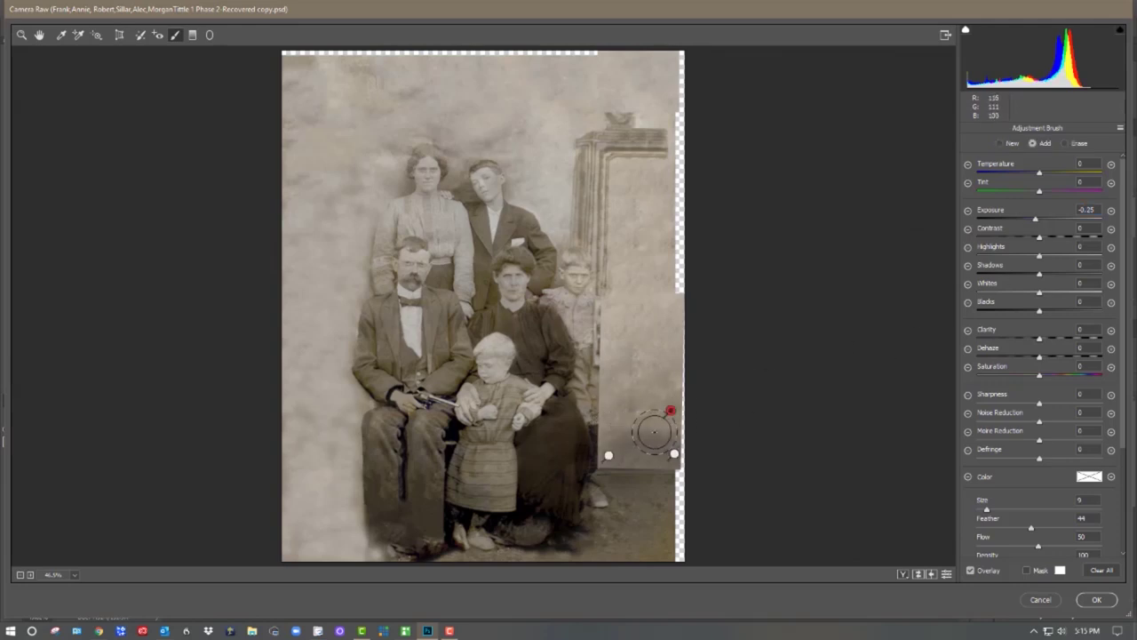
{"action": "left_click_drag", "start_coordinate": [667, 362], "coordinate": [695, 364]}
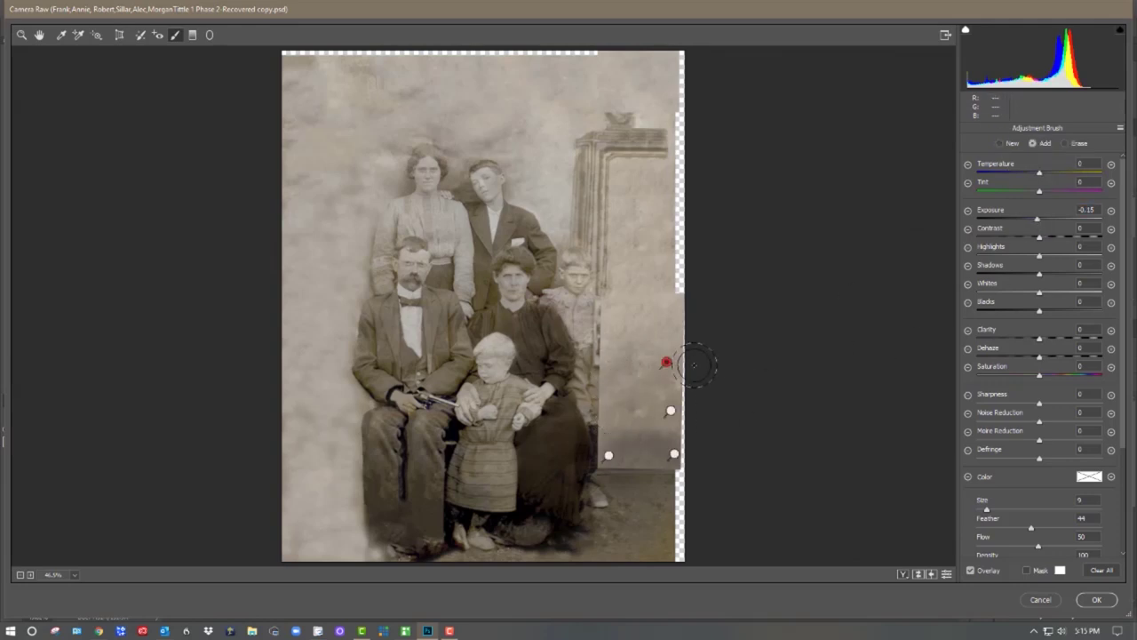
{"action": "left_click_drag", "start_coordinate": [1037, 220], "coordinate": [1039, 222]}
{"action": "left_click", "coordinate": [608, 455]}
{"action": "left_click_drag", "start_coordinate": [1039, 219], "coordinate": [1028, 222]}
{"action": "left_click", "coordinate": [192, 34]}
{"action": "left_click", "coordinate": [1047, 602]}
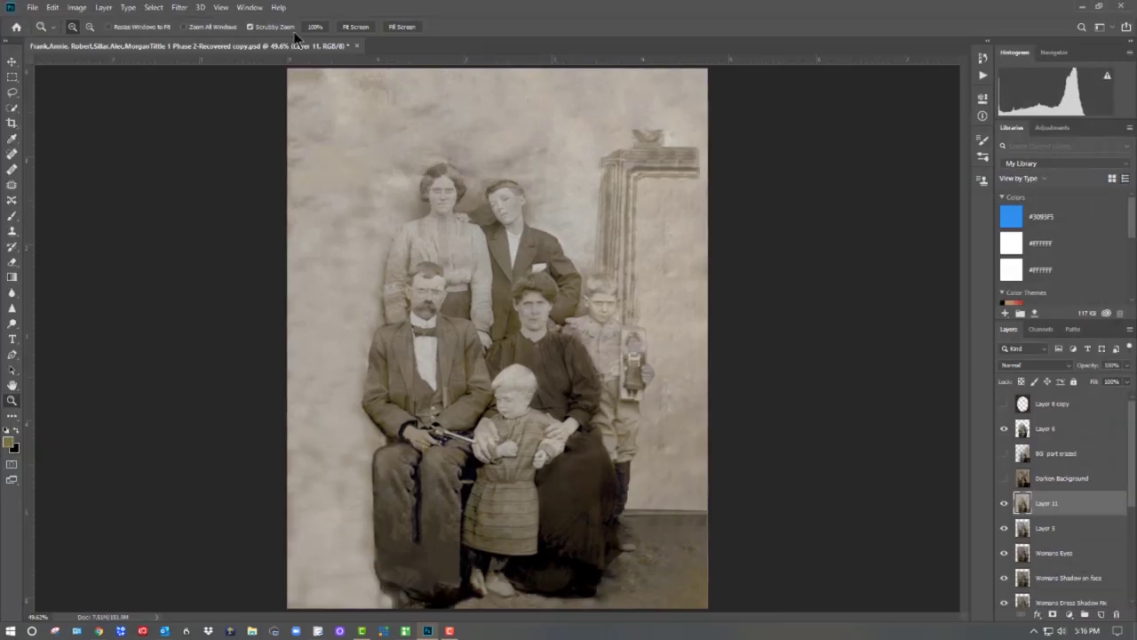
Darken the floor in the Camera Raw Filter with a Graduated Filter at -0.75 exposure from the photo's bottom edge to the floor line
{"action": "left_click", "coordinate": [177, 7]}
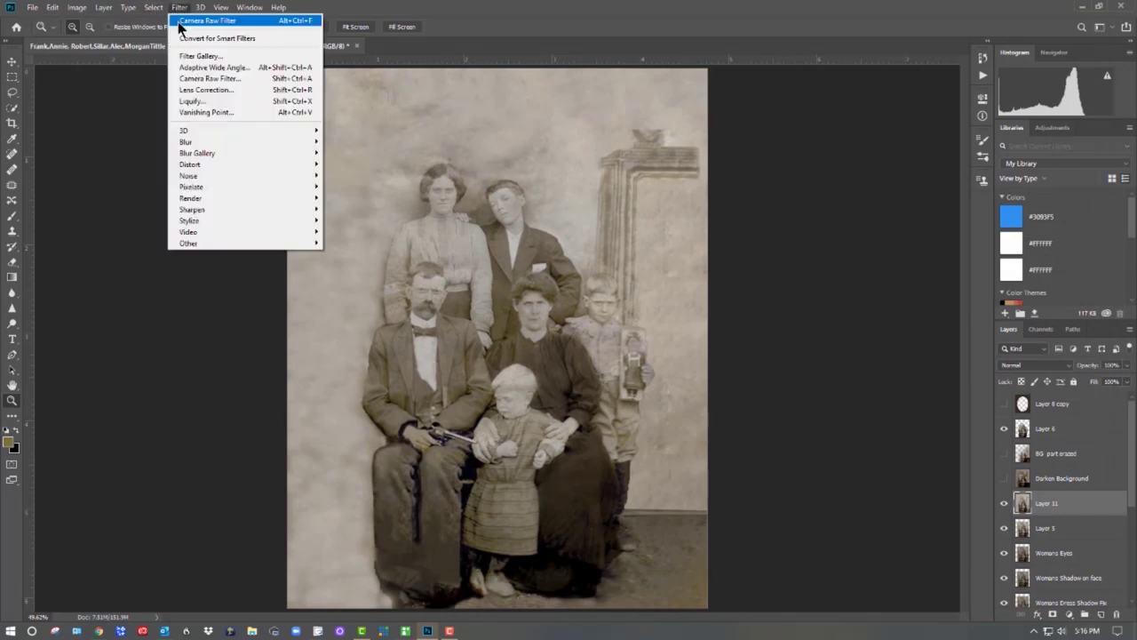
{"action": "left_click", "coordinate": [213, 71]}
{"action": "key", "text": "g"}
{"action": "left_click_drag", "start_coordinate": [603, 562], "coordinate": [603, 471]}
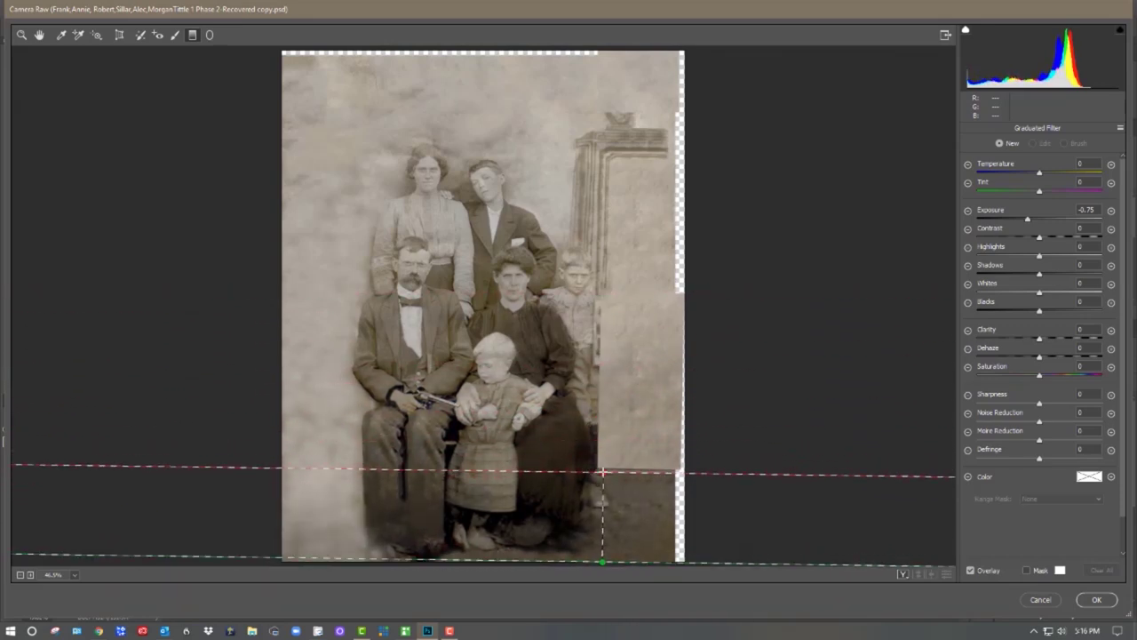
Darken the panel beside the boy with a size 10 Adjustment Brush at -0.35 exposure
{"action": "left_click", "coordinate": [141, 35]}
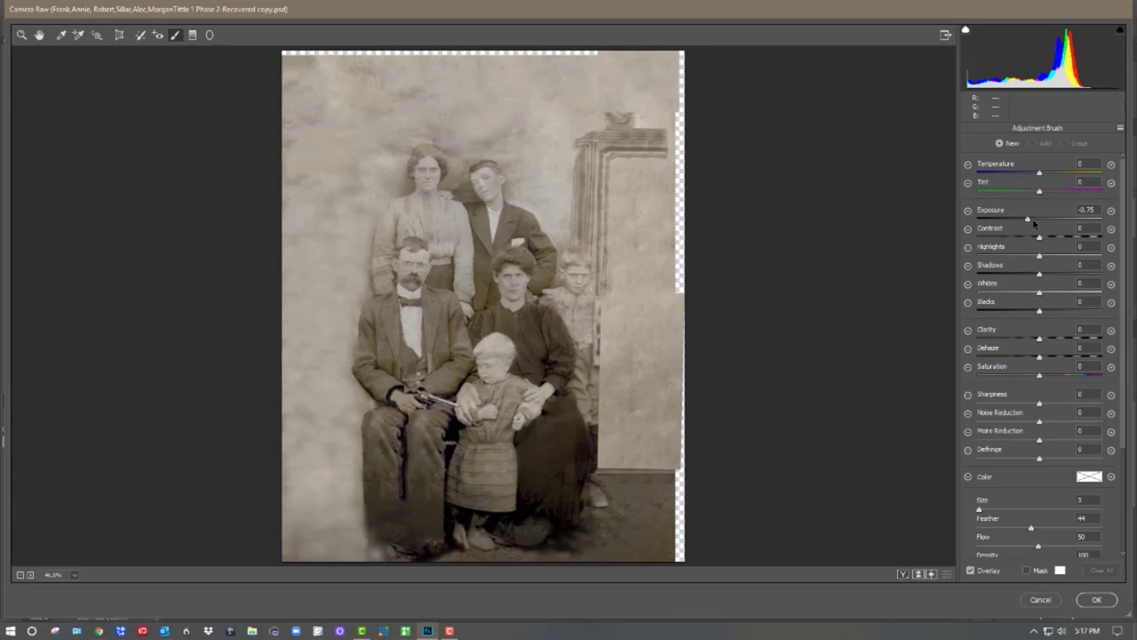
{"action": "key", "text": "bracketright"}
{"action": "key", "text": "bracketright"}
{"action": "key", "text": "bracketright"}
{"action": "key", "text": "bracketright"}
{"action": "key", "text": "bracketright"}
{"action": "key", "text": "bracketright"}
{"action": "key", "text": "bracketright"}
{"action": "mouse_move", "coordinate": [628, 341]}
{"action": "left_mouse_down"}
{"action": "mouse_move", "coordinate": [625, 450]}
{"action": "mouse_move", "coordinate": [656, 451]}
{"action": "left_mouse_up"}
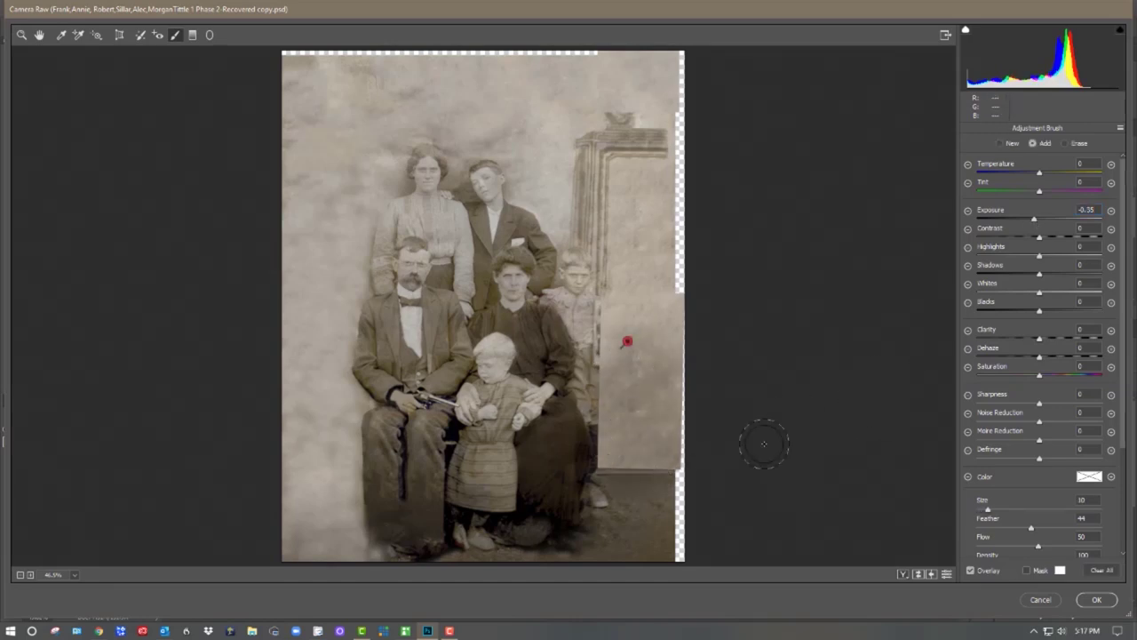
Set the Adjustment Brush contrast to -8 and paint another darkening stroke over the lower part of the panel
{"action": "left_click", "coordinate": [1035, 235]}
{"action": "left_click_drag", "start_coordinate": [1034, 220], "coordinate": [1027, 219]}
{"action": "mouse_move", "coordinate": [640, 413]}
{"action": "left_mouse_down"}
{"action": "mouse_move", "coordinate": [662, 440]}
{"action": "mouse_move", "coordinate": [656, 473]}
{"action": "left_mouse_up"}
{"action": "left_click_drag", "start_coordinate": [1027, 221], "coordinate": [1034, 221]}
Darken the panel's bottom edge and the wall's lower-left area with the Adjustment Brush at -0.45 exposure, and apply the Camera Raw Filter
{"action": "key", "text": "n"}
{"action": "key", "text": "bracketright"}
{"action": "key", "text": "bracketright"}
{"action": "key", "text": "bracketright"}
{"action": "key", "text": "bracketright"}
{"action": "key", "text": "bracketleft"}
{"action": "key", "text": "bracketleft"}
{"action": "key", "text": "bracketleft"}
{"action": "key", "text": "bracketleft"}
{"action": "key", "text": "Down"}
{"action": "left_click_drag", "start_coordinate": [685, 458], "coordinate": [622, 471]}
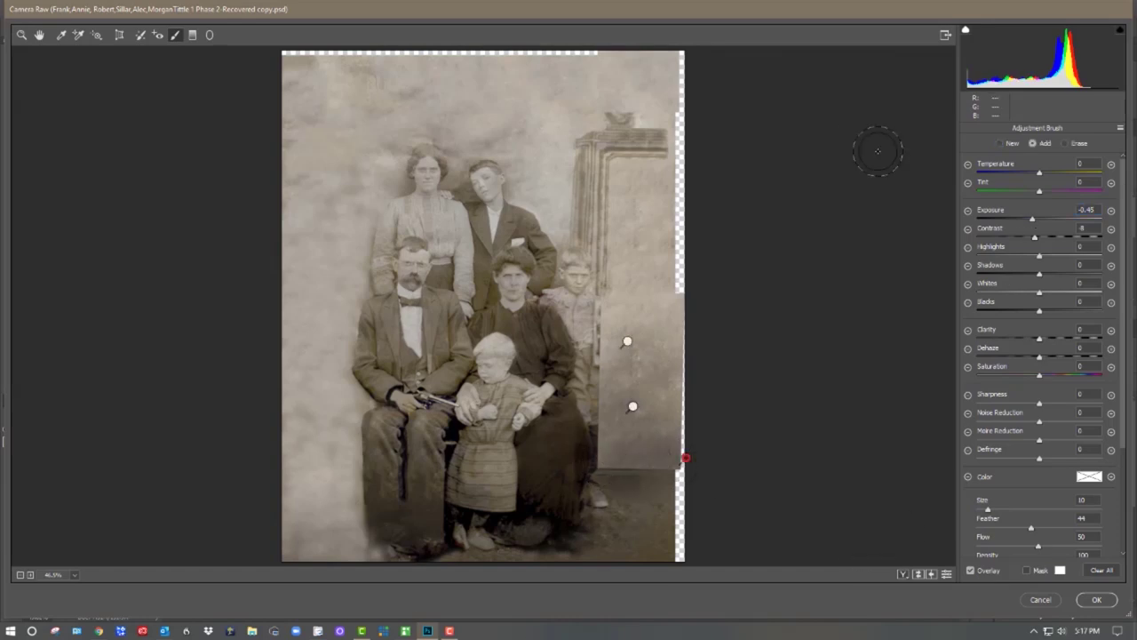
{"action": "mouse_move", "coordinate": [301, 537]}
{"action": "left_mouse_down"}
{"action": "mouse_move", "coordinate": [302, 503]}
{"action": "mouse_move", "coordinate": [337, 492]}
{"action": "mouse_move", "coordinate": [339, 389]}
{"action": "mouse_move", "coordinate": [307, 430]}
{"action": "left_mouse_up"}
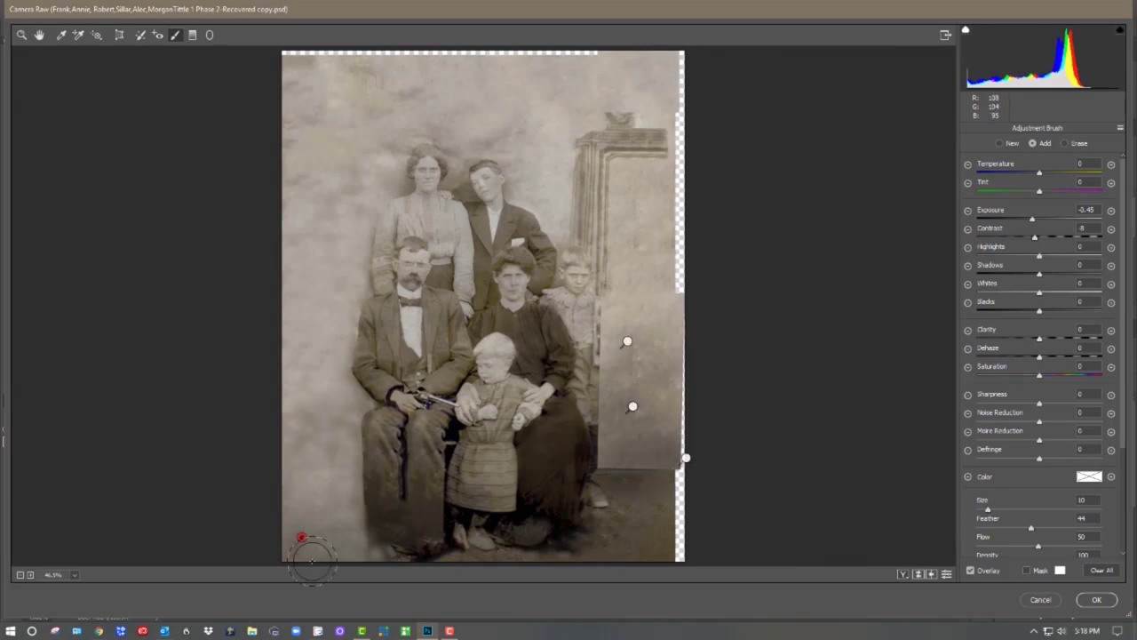
{"action": "key", "text": "Return"}
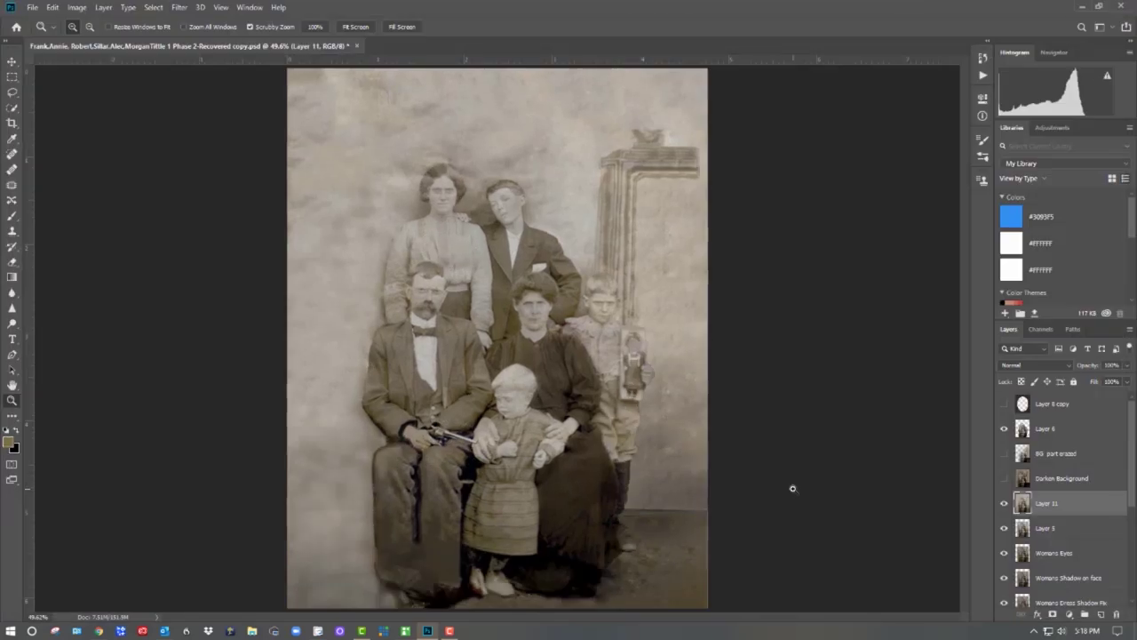
Darken the background on Layer 11 with Levels, raising the black input level to 37 and slightly lowering the midtones
{"action": "left_click", "coordinate": [76, 7]}
{"action": "mouse_move", "coordinate": [98, 33]}
{"action": "left_click", "coordinate": [227, 49]}
{"action": "left_click_drag", "start_coordinate": [784, 235], "coordinate": [876, 236]}
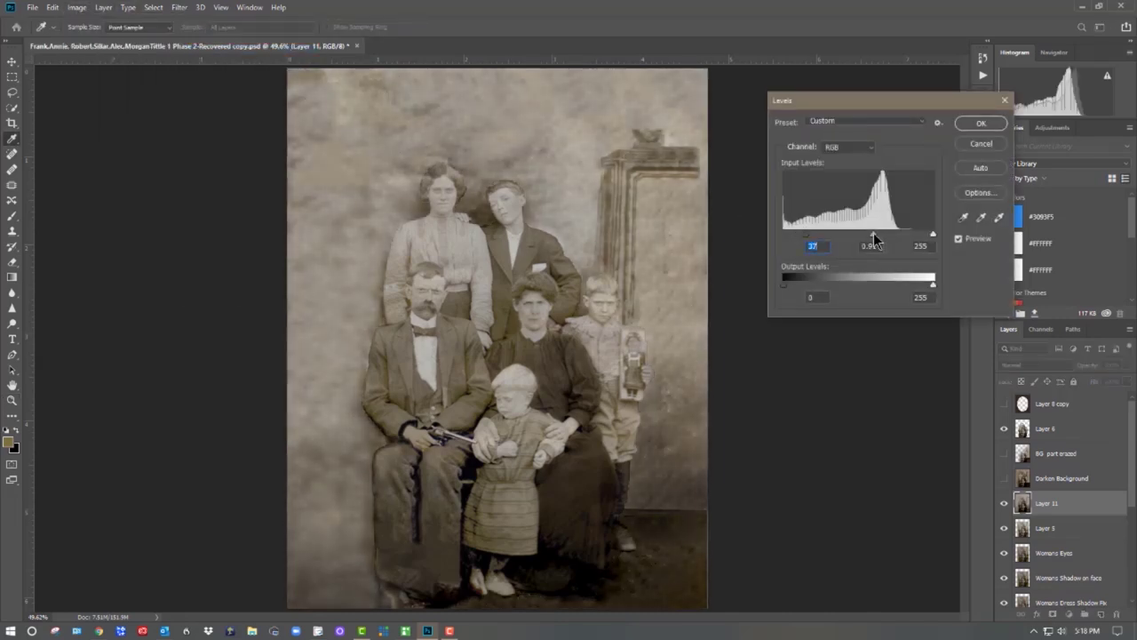
{"action": "key", "text": "Return"}
Brighten the figures on Layer 6 with Levels by lowering the white input level
{"action": "left_click", "coordinate": [1045, 429]}
{"action": "left_click", "coordinate": [77, 7]}
{"action": "mouse_move", "coordinate": [98, 38]}
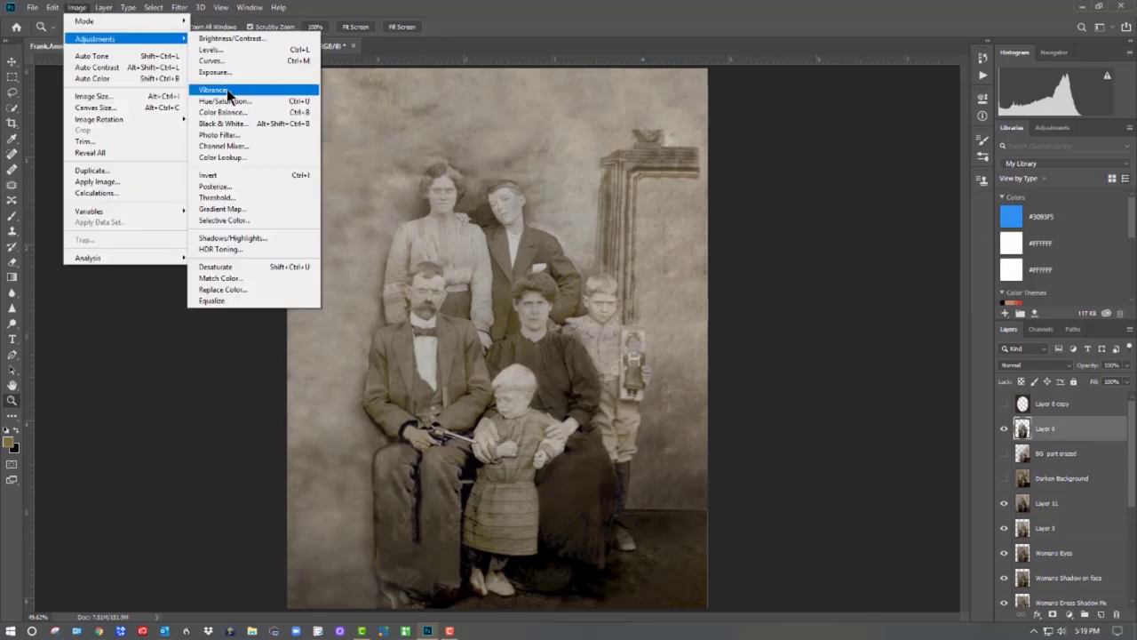
{"action": "left_click", "coordinate": [218, 49]}
{"action": "left_click_drag", "start_coordinate": [933, 237], "coordinate": [922, 239]}
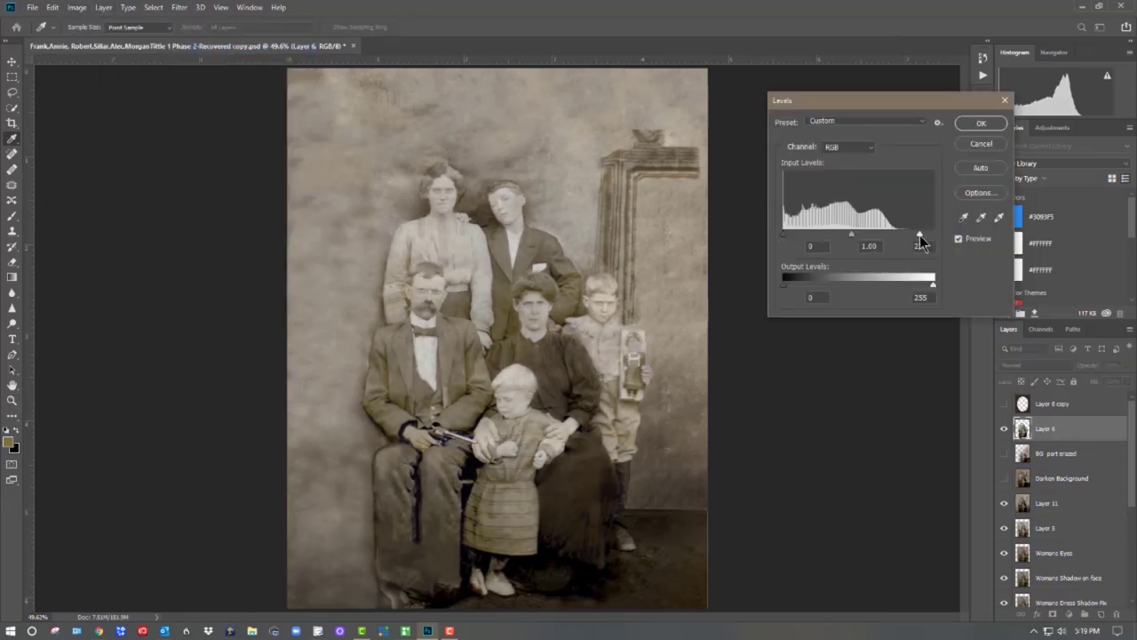
{"action": "key", "text": "Return"}
{"action": "key", "text": "z"}
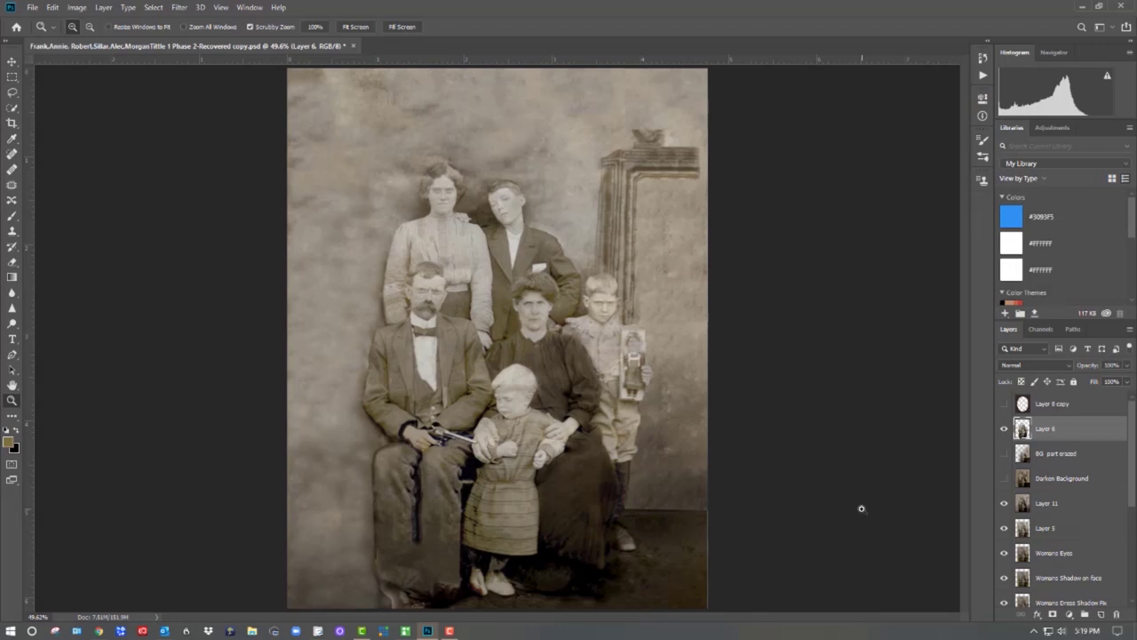
{"action": "left_click", "coordinate": [34, 8]}
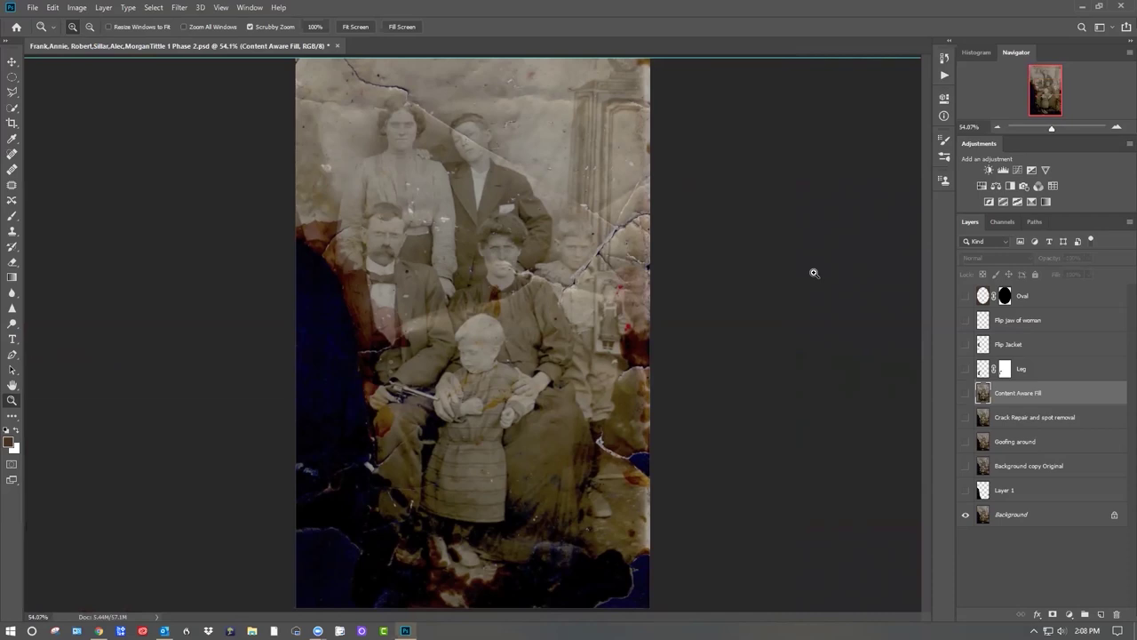
Examine the cracks and red stains around the boy and his held photograph in the damaged original
{"action": "left_click_drag", "start_coordinate": [618, 326], "coordinate": [785, 277]}
{"action": "left_click_drag", "start_coordinate": [768, 201], "coordinate": [672, 312]}
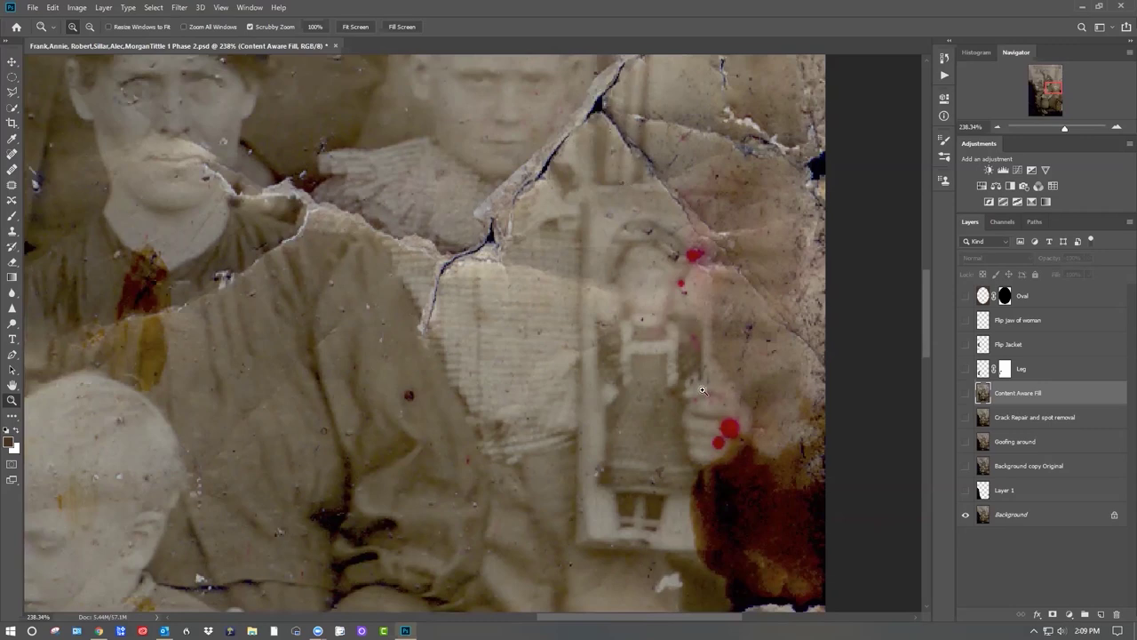
{"action": "left_click_drag", "start_coordinate": [525, 364], "coordinate": [559, 352]}
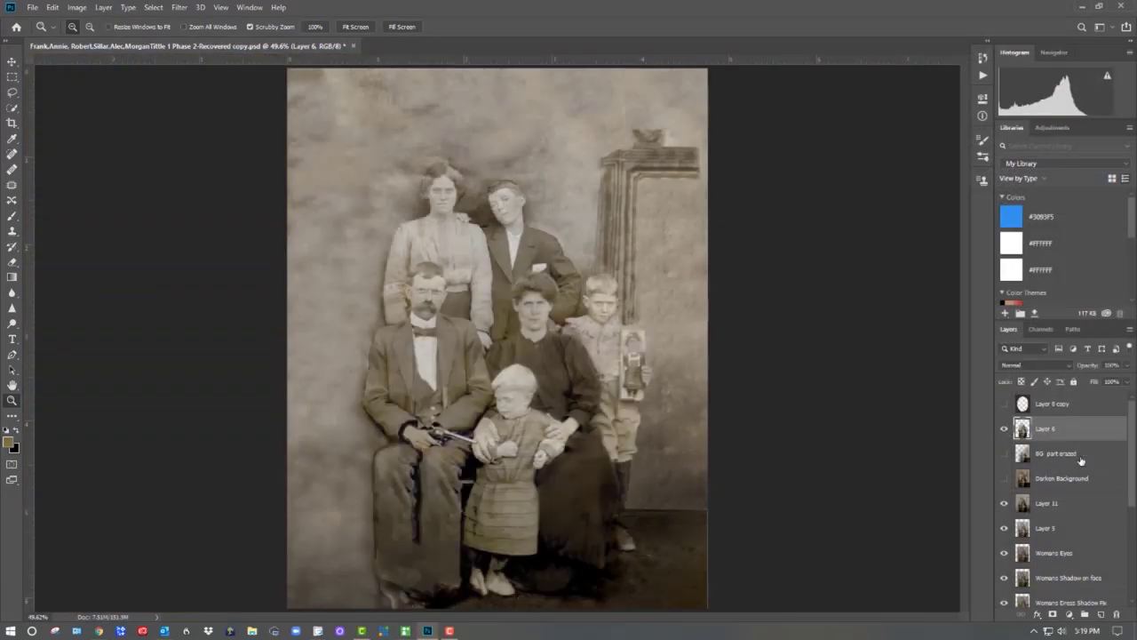
Delete the unused "BG part erased" and "Darken Background" layers
{"action": "left_click", "coordinate": [1081, 459]}
{"action": "left_click", "coordinate": [1077, 483], "text": "shift"}
{"action": "key", "text": "Delete"}
Hide the older repair layers below Layer 11, and toggle the visibility of Layers 11 and 6
{"action": "scroll", "coordinate": [1076, 484], "scroll_direction": "down", "scroll_amount": 3}
{"action": "scroll", "coordinate": [1071, 475], "scroll_direction": "up", "scroll_amount": 3}
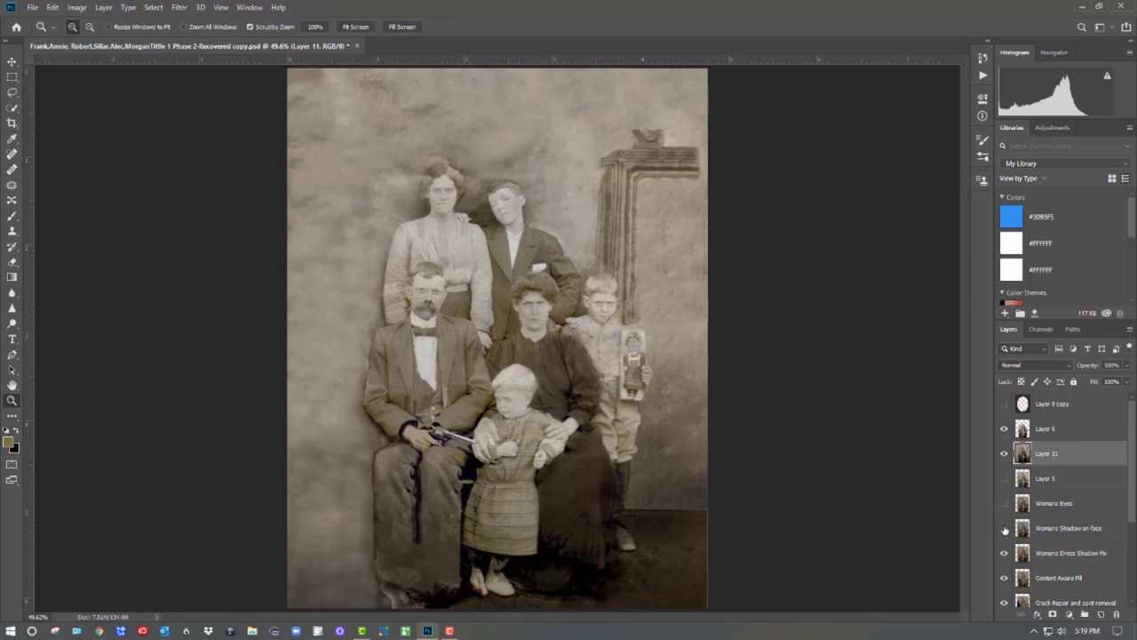
{"action": "left_click_drag", "start_coordinate": [1005, 531], "coordinate": [1005, 554]}
{"action": "scroll", "coordinate": [1005, 534], "scroll_direction": "down", "scroll_amount": 3}
{"action": "left_click_drag", "start_coordinate": [1005, 477], "coordinate": [1005, 601]}
{"action": "scroll", "coordinate": [1018, 545], "scroll_direction": "down", "scroll_amount": 1}
{"action": "scroll", "coordinate": [1102, 533], "scroll_direction": "up", "scroll_amount": 4}
{"action": "left_click_drag", "start_coordinate": [1005, 453], "coordinate": [1006, 434]}
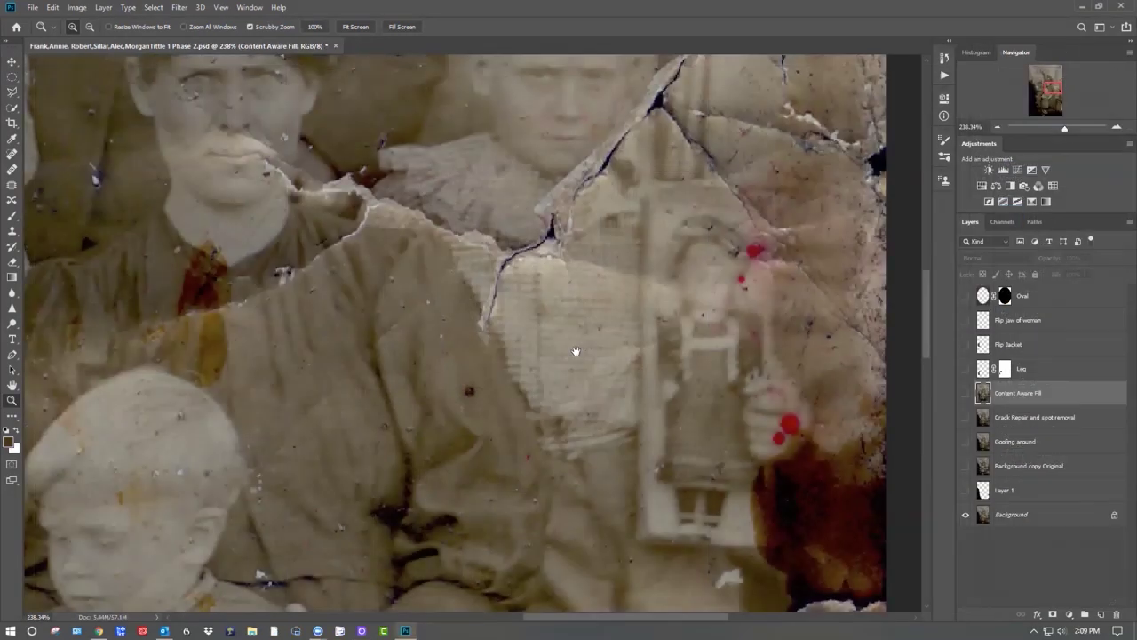
Inspect the damaged original close up at the boy, the standing couple and the pocket handkerchief, and fit the photo in view
{"action": "left_click_drag", "start_coordinate": [578, 348], "coordinate": [602, 410]}
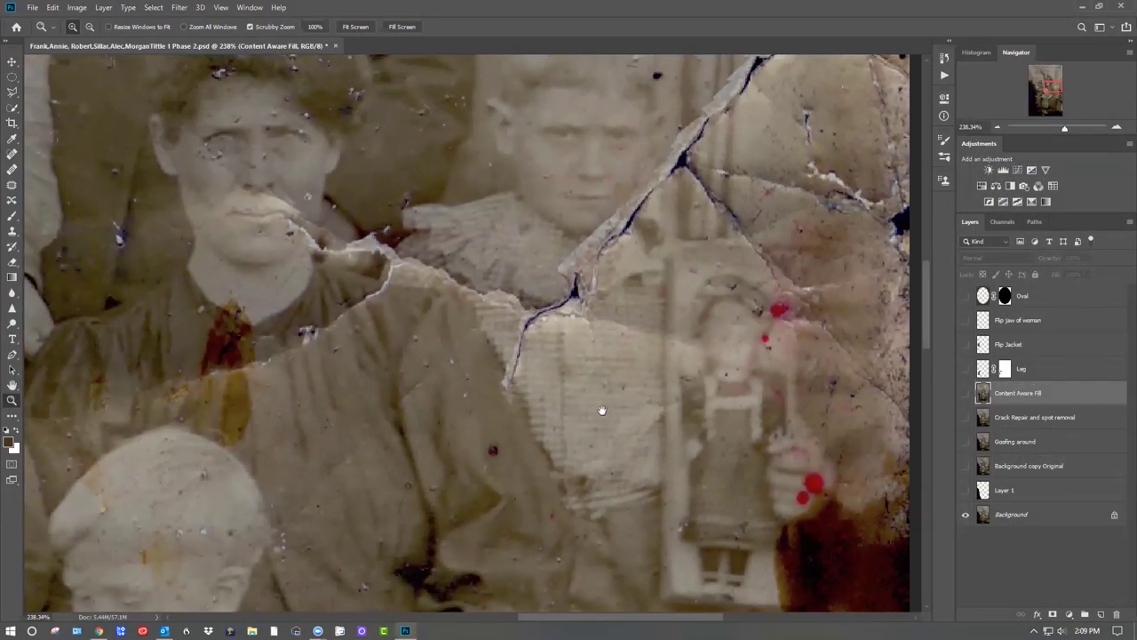
{"action": "left_click_drag", "start_coordinate": [668, 439], "coordinate": [662, 437]}
{"action": "left_click_drag", "start_coordinate": [491, 368], "coordinate": [545, 367]}
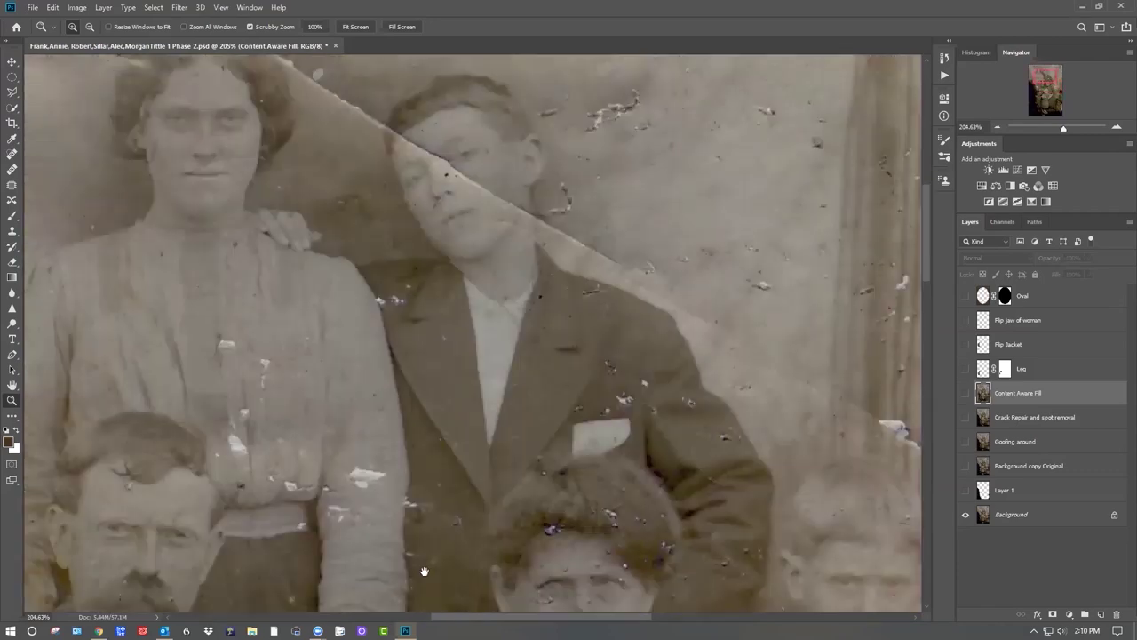
{"action": "left_click_drag", "start_coordinate": [614, 466], "coordinate": [669, 464]}
{"action": "left_click_drag", "start_coordinate": [538, 331], "coordinate": [545, 395]}
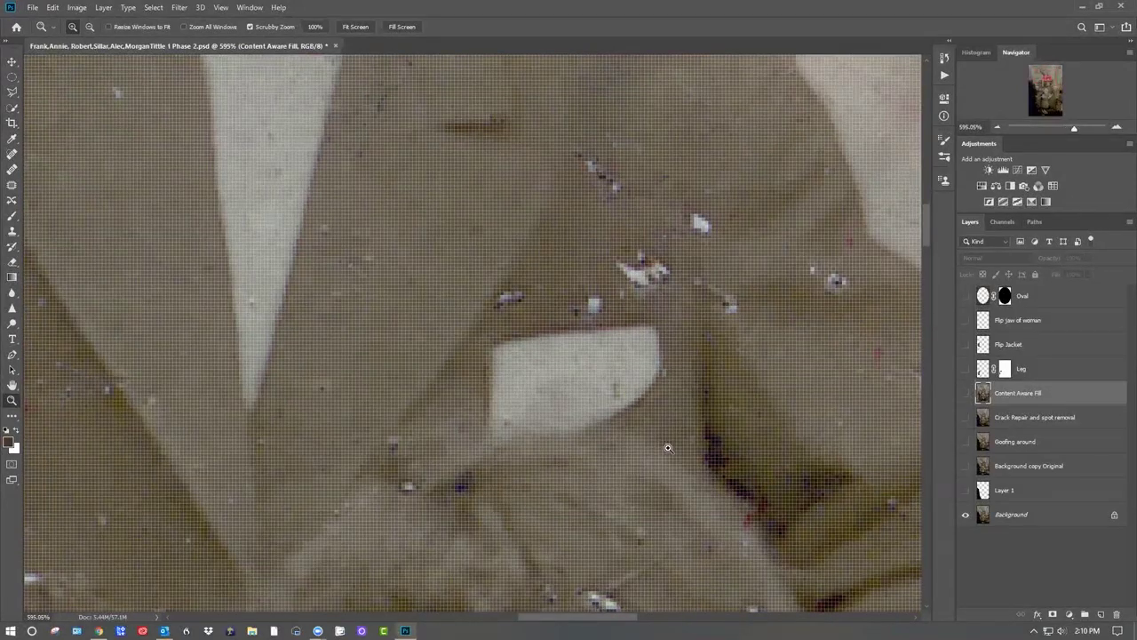
{"action": "key", "text": "ctrl+0"}
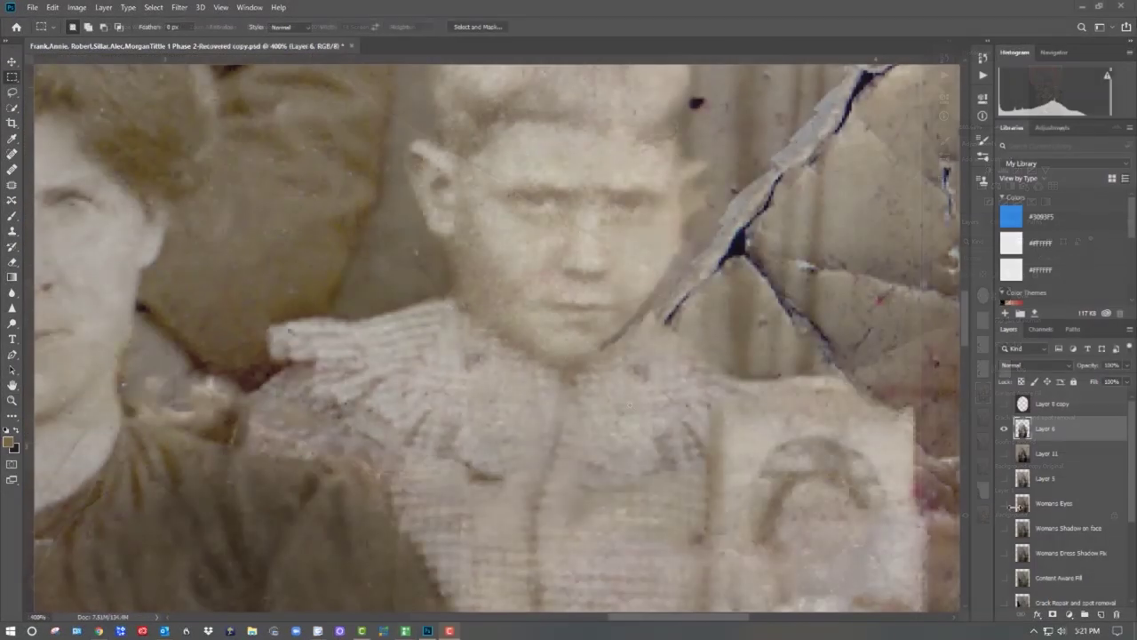
Hide the Background layer and copy a rectangular patch of the boy's intact jaw and collar to a new layer
{"action": "scroll", "coordinate": [1091, 451], "scroll_direction": "down", "scroll_amount": 5}
{"action": "left_click", "coordinate": [1004, 595]}
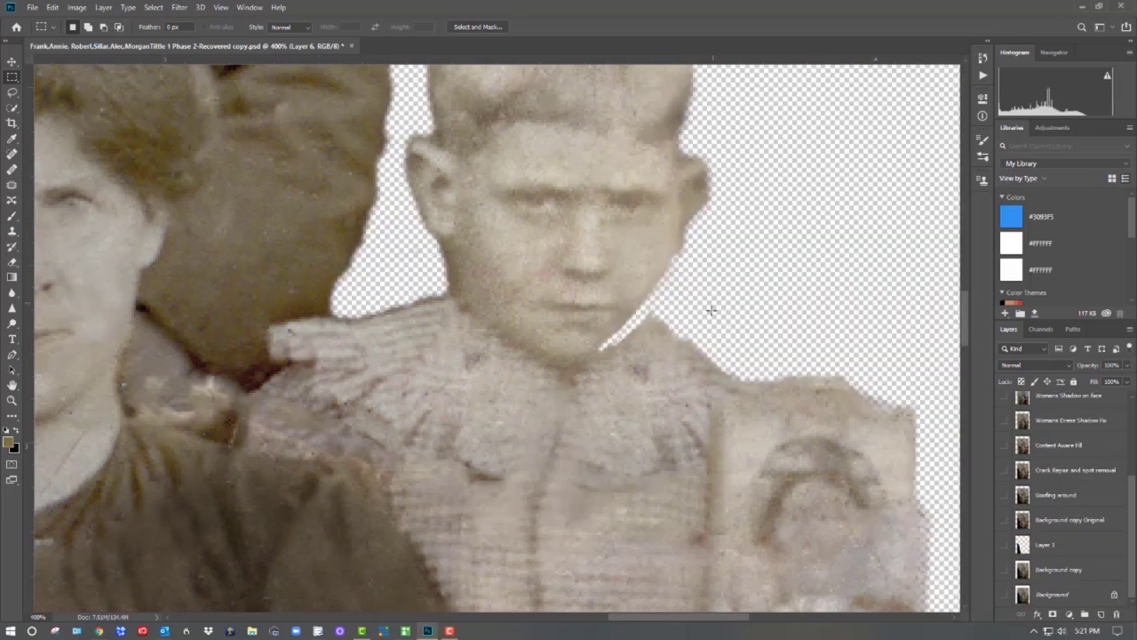
{"action": "left_click_drag", "start_coordinate": [439, 259], "coordinate": [578, 384]}
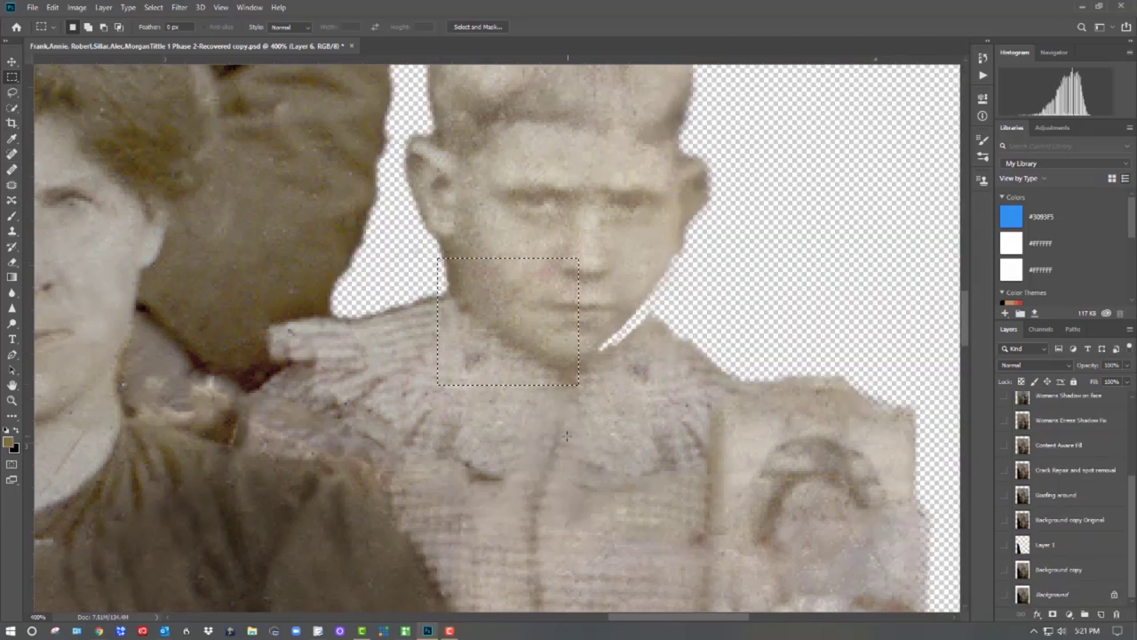
{"action": "key", "text": "ctrl+j"}
Flip the copied jaw patch horizontally with Layer 6 hidden, and show Layer 6 again
{"action": "left_click", "coordinate": [1022, 430]}
{"action": "left_click", "coordinate": [1004, 428]}
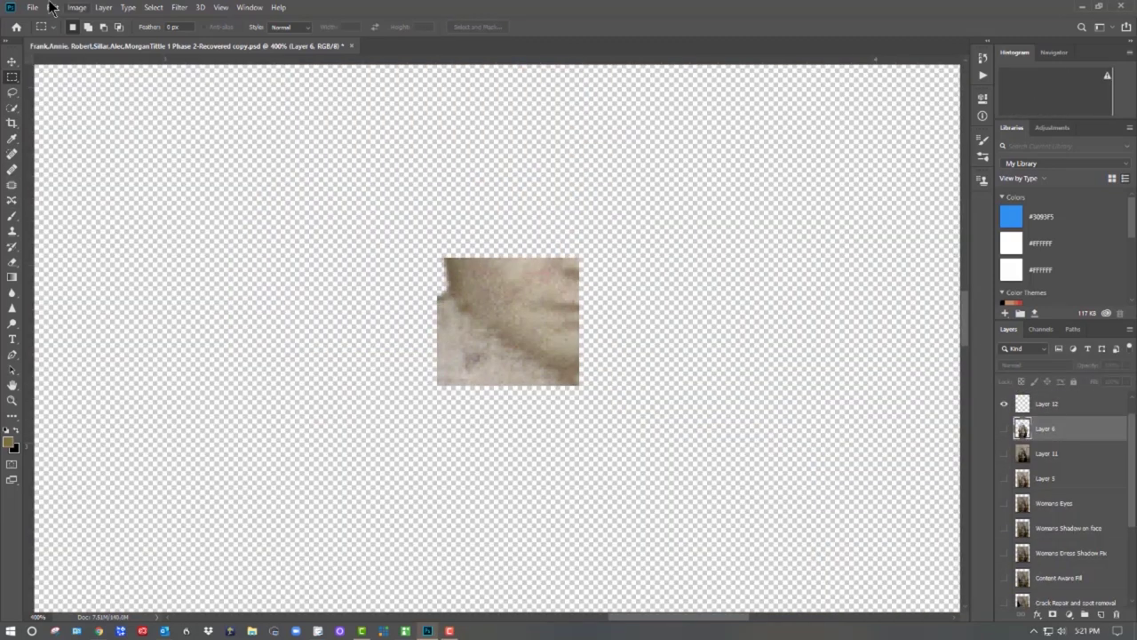
{"action": "left_click", "coordinate": [74, 8]}
{"action": "mouse_move", "coordinate": [52, 7]}
{"action": "left_click", "coordinate": [1049, 403]}
{"action": "left_click", "coordinate": [53, 7]}
{"action": "mouse_move", "coordinate": [71, 278]}
{"action": "left_click", "coordinate": [242, 412]}
{"action": "left_click", "coordinate": [1004, 428]}
Move the flipped patch over the missing side of the boy's jaw and transform it to match the chin and cheek
{"action": "left_click", "coordinate": [12, 61]}
{"action": "left_click_drag", "start_coordinate": [487, 315], "coordinate": [629, 315]}
{"action": "key", "text": "ctrl+t"}
{"action": "left_click_drag", "start_coordinate": [720, 321], "coordinate": [650, 307]}
{"action": "left_click_drag", "start_coordinate": [700, 268], "coordinate": [706, 259]}
{"action": "left_click_drag", "start_coordinate": [658, 321], "coordinate": [646, 310]}
{"action": "mouse_move", "coordinate": [629, 365]}
{"action": "left_mouse_down"}
{"action": "mouse_move", "coordinate": [633, 379]}
{"action": "mouse_move", "coordinate": [646, 361]}
{"action": "left_mouse_up"}
{"action": "left_click_drag", "start_coordinate": [711, 311], "coordinate": [690, 309]}
{"action": "left_click_drag", "start_coordinate": [630, 378], "coordinate": [634, 376]}
{"action": "left_click_drag", "start_coordinate": [630, 249], "coordinate": [631, 260]}
{"action": "left_click_drag", "start_coordinate": [690, 319], "coordinate": [684, 310]}
{"action": "left_click_drag", "start_coordinate": [619, 371], "coordinate": [629, 382]}
{"action": "key", "text": "Return"}
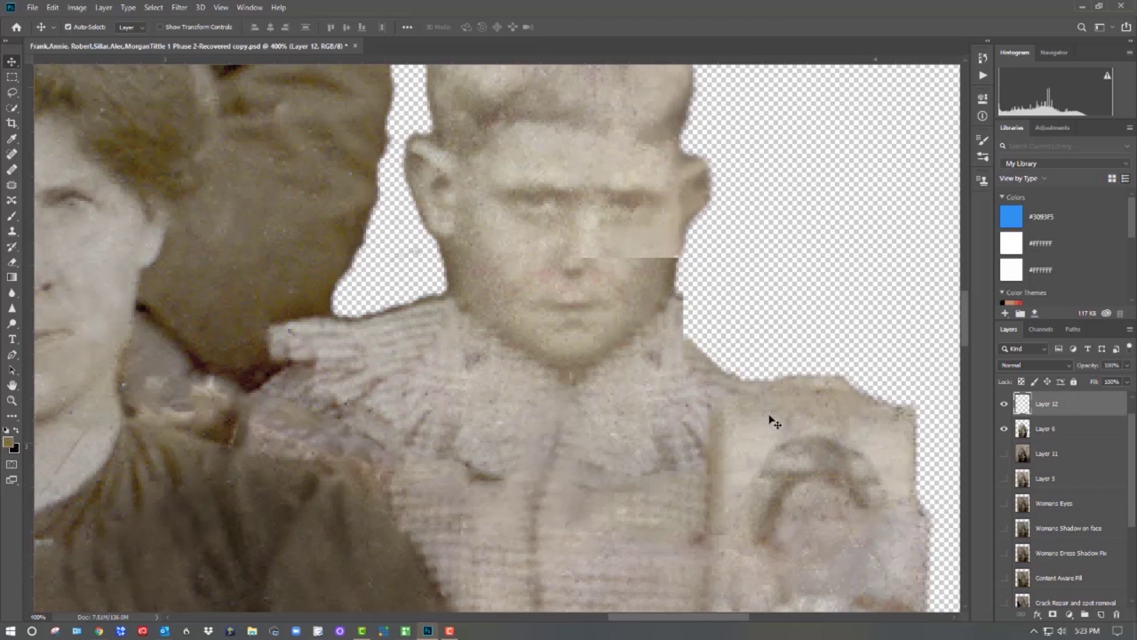
Add a layer mask to the jaw patch layer and activate the Brush tool for blending its edges
{"action": "left_click", "coordinate": [1053, 614]}
{"action": "left_click", "coordinate": [11, 216]}
{"action": "left_click", "coordinate": [8, 442]}
{"action": "left_click", "coordinate": [969, 154]}
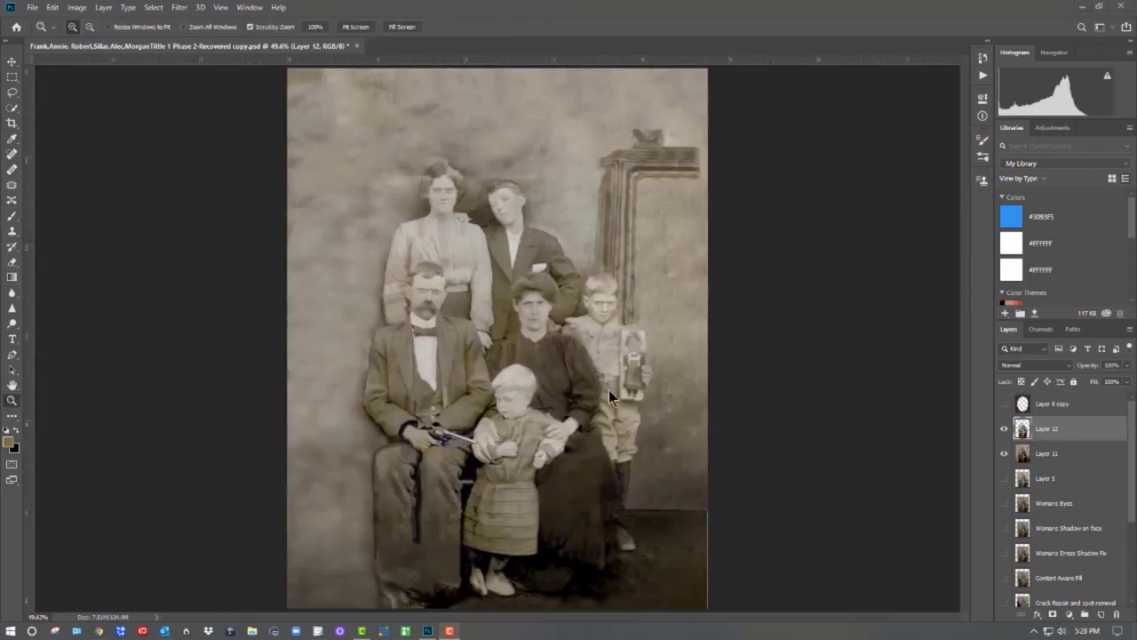
Lighten the repaired side of the boy's cheek in the Camera Raw Filter with a size 3 Adjustment Brush at +21 Shadows
{"action": "left_click", "coordinate": [640, 359]}
{"action": "left_click", "coordinate": [640, 359]}
{"action": "left_click", "coordinate": [178, 7]}
{"action": "left_click", "coordinate": [200, 69]}
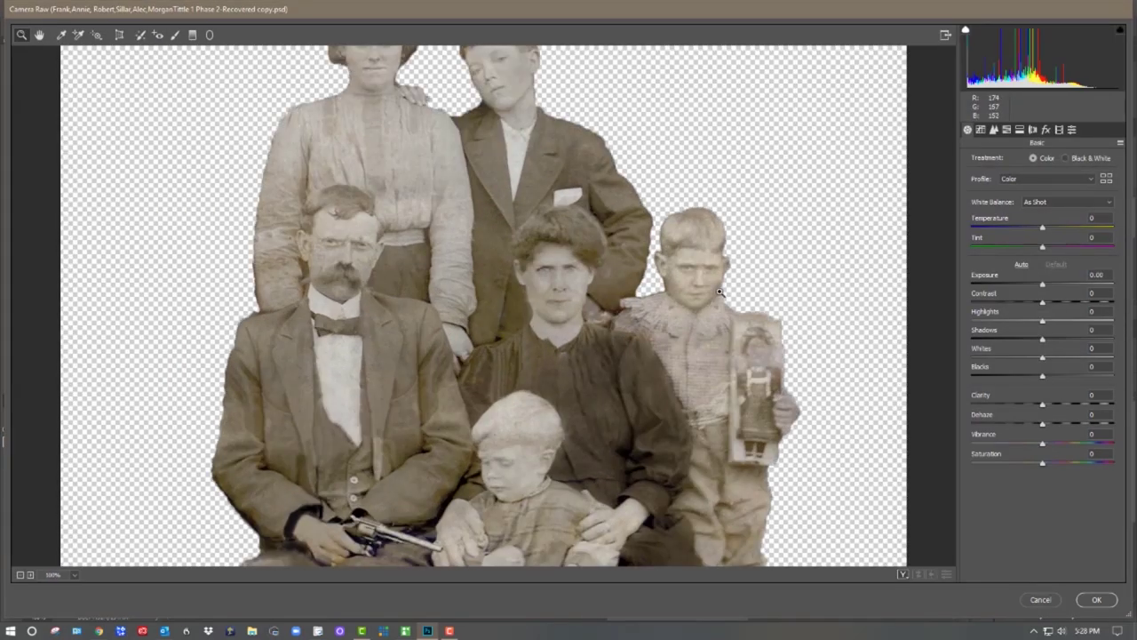
{"action": "double_click", "coordinate": [720, 292]}
{"action": "key", "text": "k"}
{"action": "left_click", "coordinate": [968, 265]}
{"action": "key", "text": "bracketleft"}
{"action": "key", "text": "bracketleft"}
{"action": "key", "text": "bracketleft"}
{"action": "key", "text": "bracketleft"}
{"action": "key", "text": "bracketleft"}
{"action": "key", "text": "bracketleft"}
{"action": "left_click_drag", "start_coordinate": [1024, 275], "coordinate": [1053, 275]}
{"action": "left_click_drag", "start_coordinate": [386, 332], "coordinate": [375, 348]}
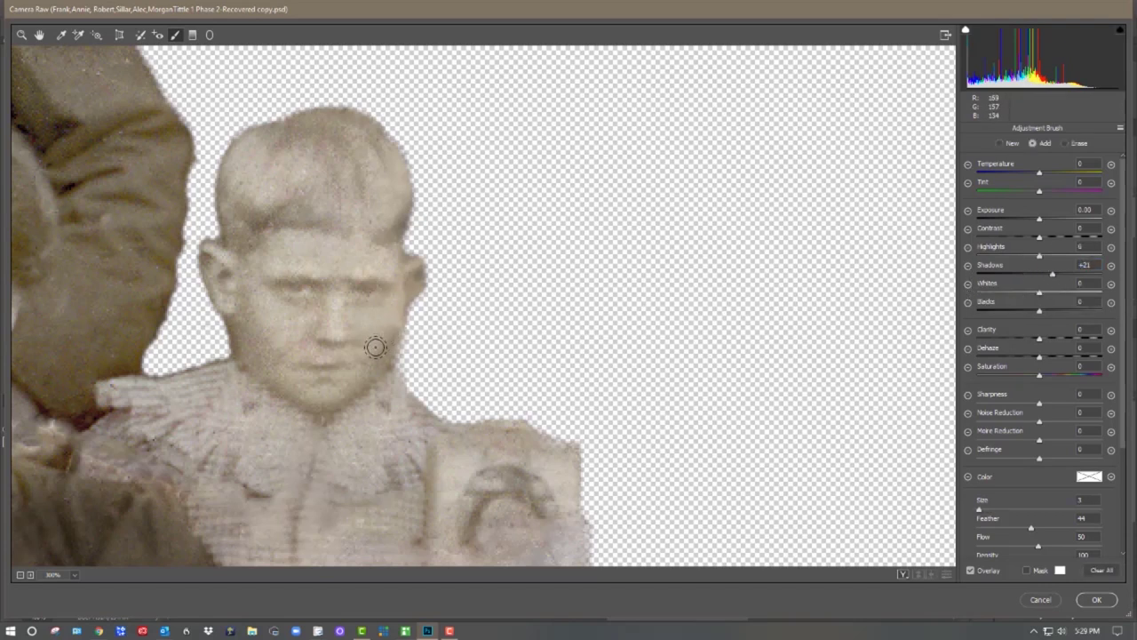
{"action": "left_click", "coordinate": [394, 324]}
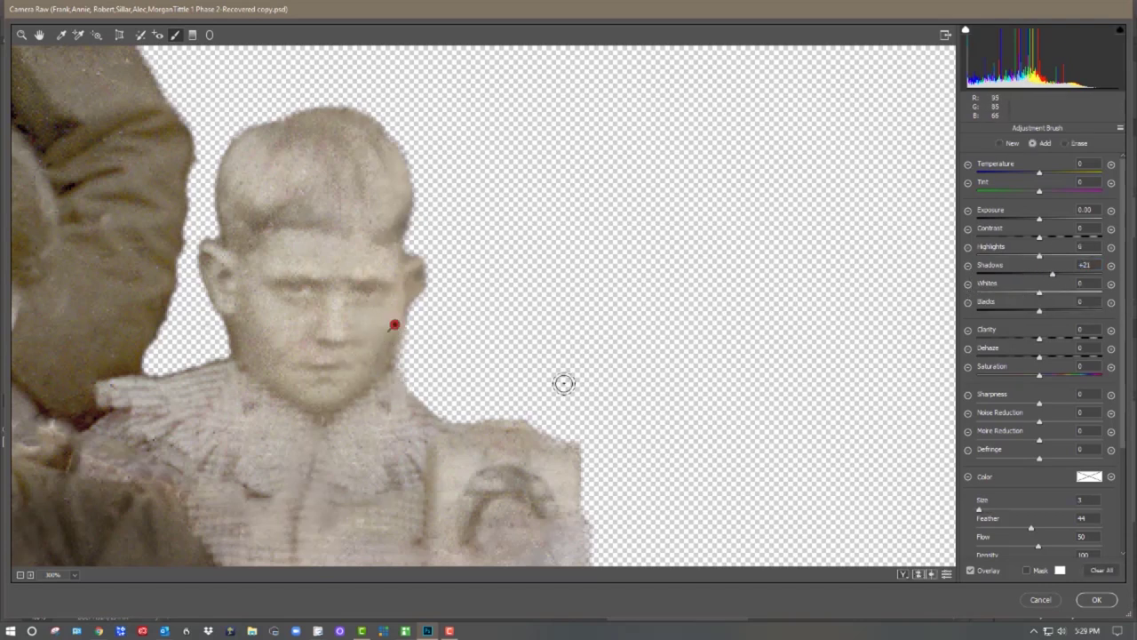
Try to tone down the boy's forehead with new Adjustment Brush spots using negative Highlights, and delete them
{"action": "left_click", "coordinate": [999, 143]}
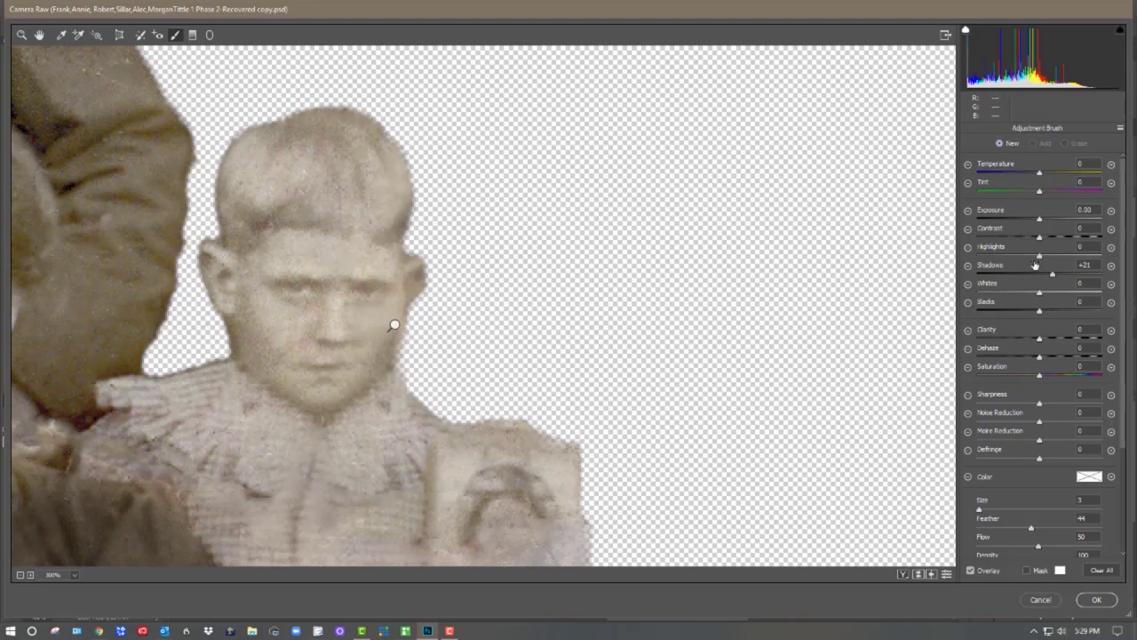
{"action": "left_click", "coordinate": [967, 248]}
{"action": "left_click", "coordinate": [368, 262]}
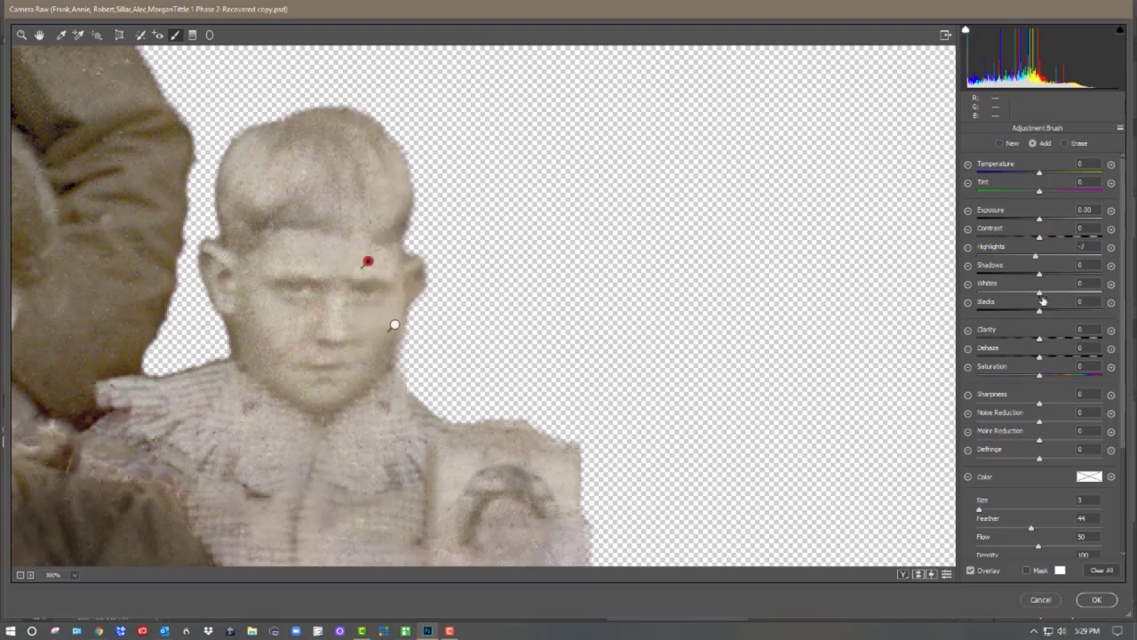
{"action": "mouse_move", "coordinate": [1036, 258]}
{"action": "left_mouse_down"}
{"action": "mouse_move", "coordinate": [1005, 257]}
{"action": "mouse_move", "coordinate": [1023, 257]}
{"action": "left_mouse_up"}
{"action": "key", "text": "Delete"}
{"action": "key", "text": "bracketleft"}
{"action": "key", "text": "bracketleft"}
{"action": "left_click", "coordinate": [355, 273]}
{"action": "left_click", "coordinate": [1031, 257]}
{"action": "left_click_drag", "start_coordinate": [1036, 260], "coordinate": [1040, 259]}
{"action": "key", "text": "Delete"}
Apply the Camera Raw Filter to the figures layer and activate the healing tool
{"action": "left_click", "coordinate": [1098, 600]}
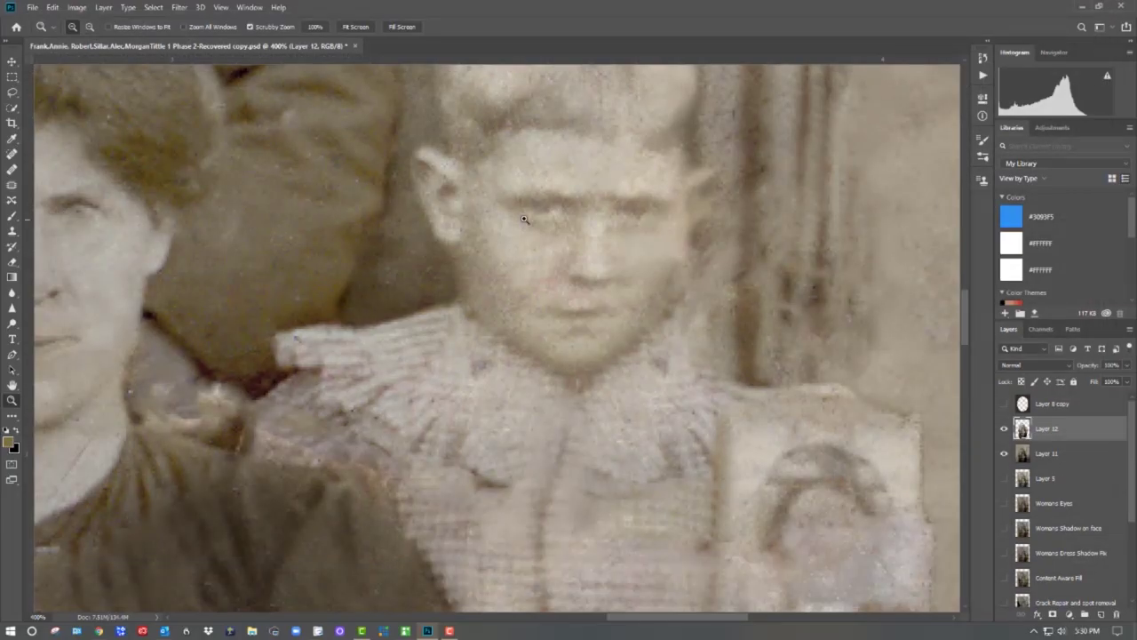
{"action": "key", "text": "j"}
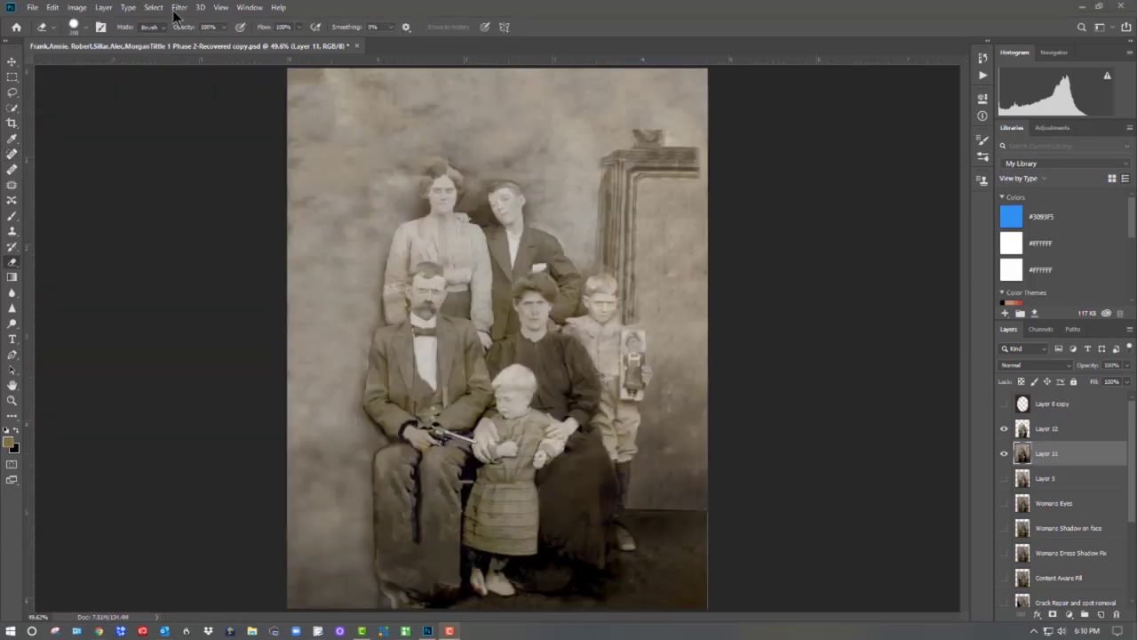
Tone down the wall beside the standing woman's head on Layer 11 with a size 5 Camera Raw Adjustment Brush at -25 Highlights
{"action": "left_click", "coordinate": [180, 7]}
{"action": "left_click", "coordinate": [229, 67]}
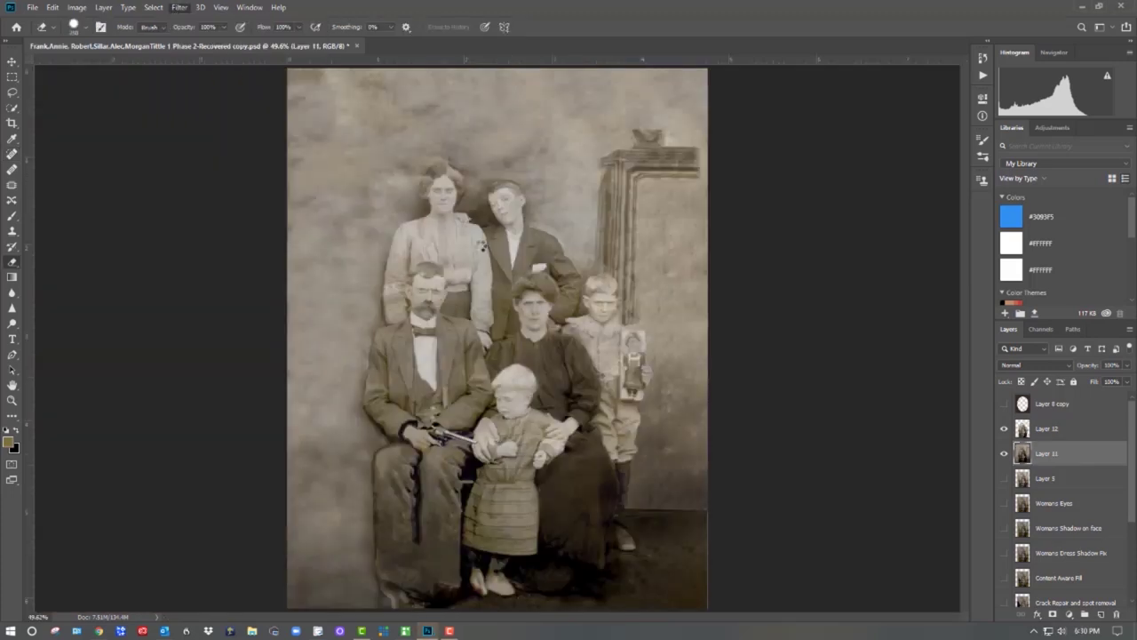
{"action": "left_click", "coordinate": [387, 175]}
{"action": "left_click", "coordinate": [174, 36]}
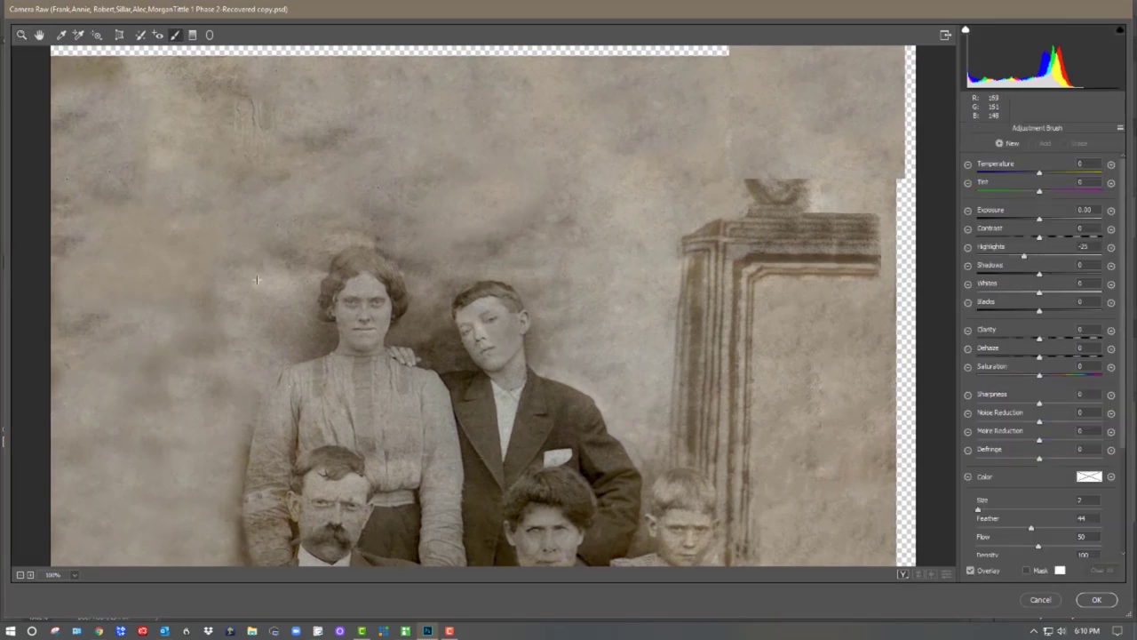
{"action": "left_click", "coordinate": [281, 278]}
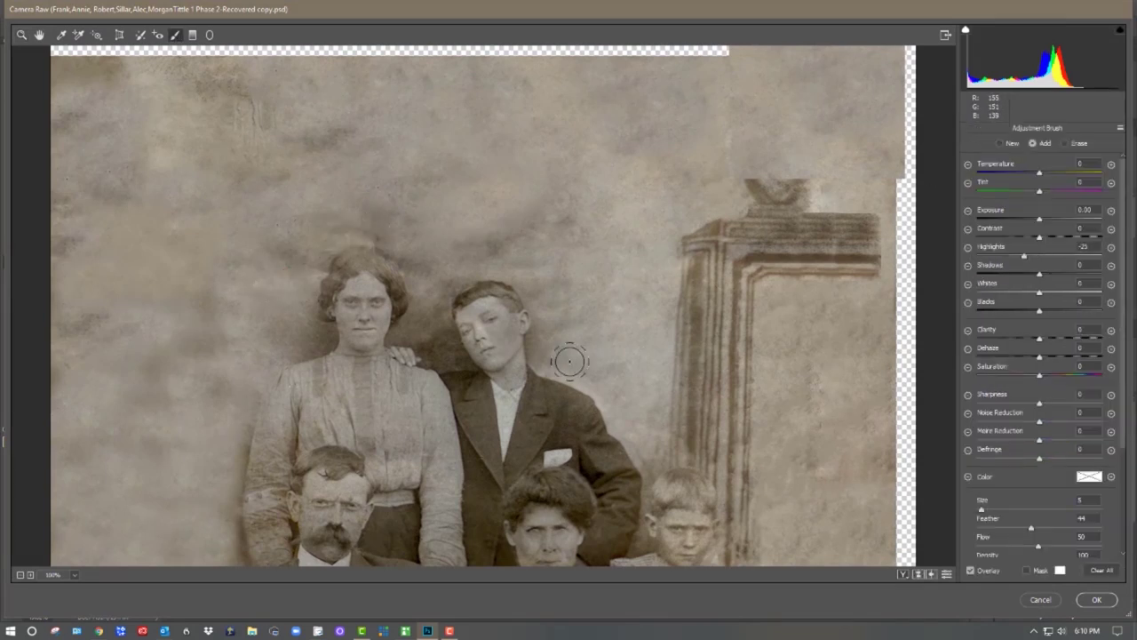
Lighten the dark wall patch above the woman's head with a new Adjustment Brush at +10 Shadows
{"action": "left_click", "coordinate": [1001, 144]}
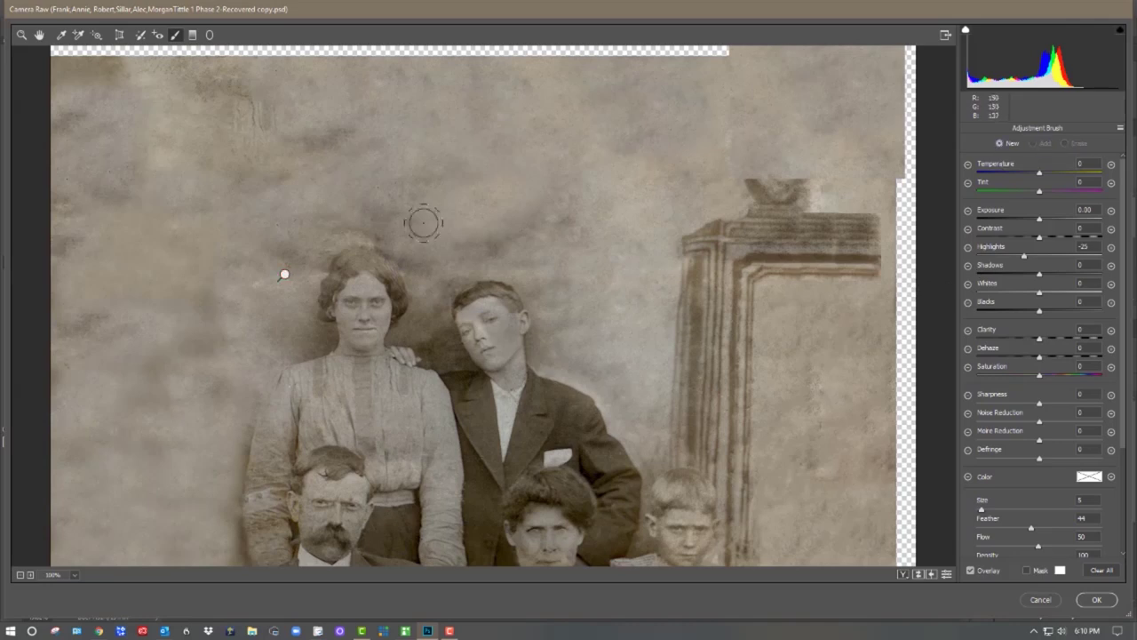
{"action": "mouse_move", "coordinate": [1026, 257]}
{"action": "left_mouse_down"}
{"action": "mouse_move", "coordinate": [1040, 258]}
{"action": "mouse_move", "coordinate": [1046, 276]}
{"action": "left_mouse_up"}
{"action": "left_click", "coordinate": [1112, 265]}
{"action": "left_click_drag", "start_coordinate": [386, 226], "coordinate": [395, 235]}
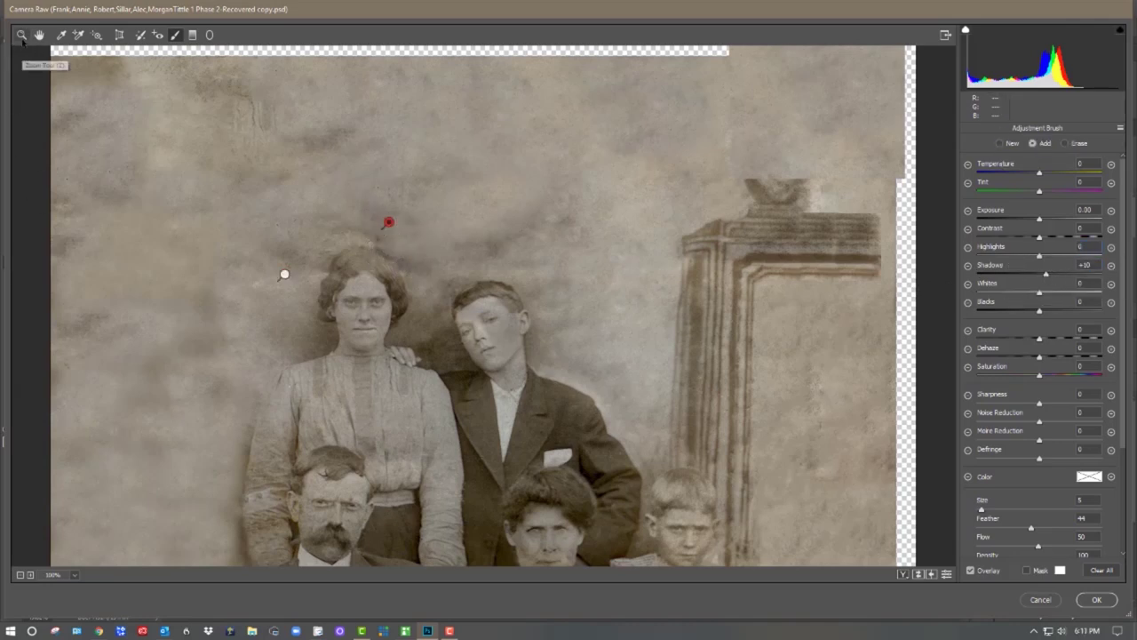
Heal a spot at the edge of the woman's hair with size 16 Spot Removal, sampling the nearby hair
{"action": "left_click", "coordinate": [22, 36]}
{"action": "double_click", "coordinate": [384, 252]}
{"action": "left_click_drag", "start_coordinate": [676, 417], "coordinate": [356, 268]}
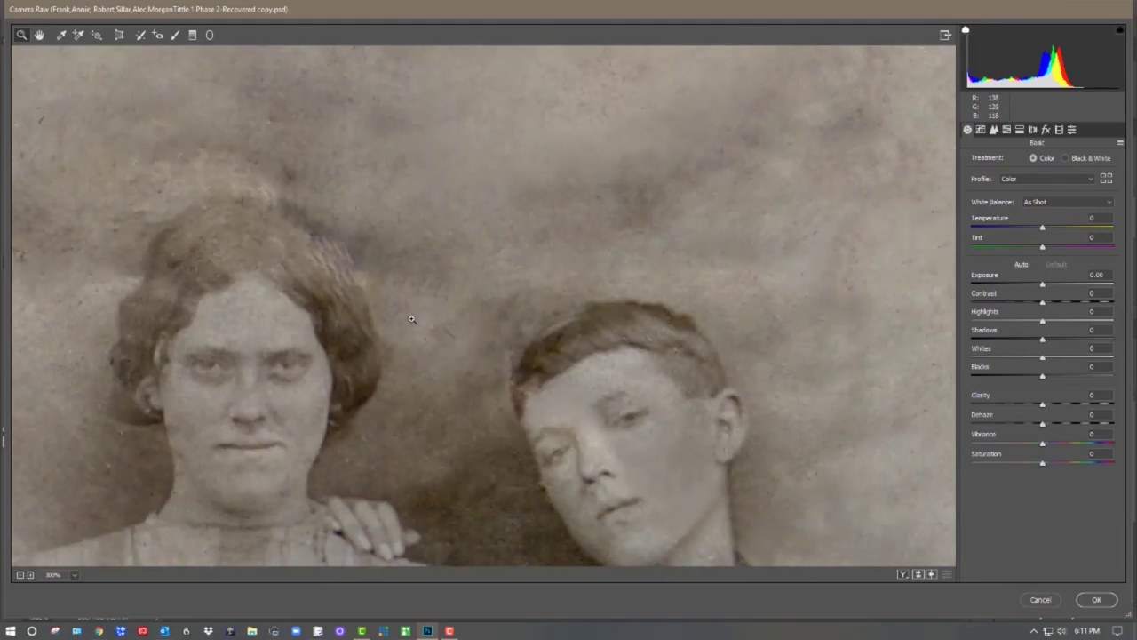
{"action": "left_click", "coordinate": [140, 34]}
{"action": "left_click", "coordinate": [330, 267]}
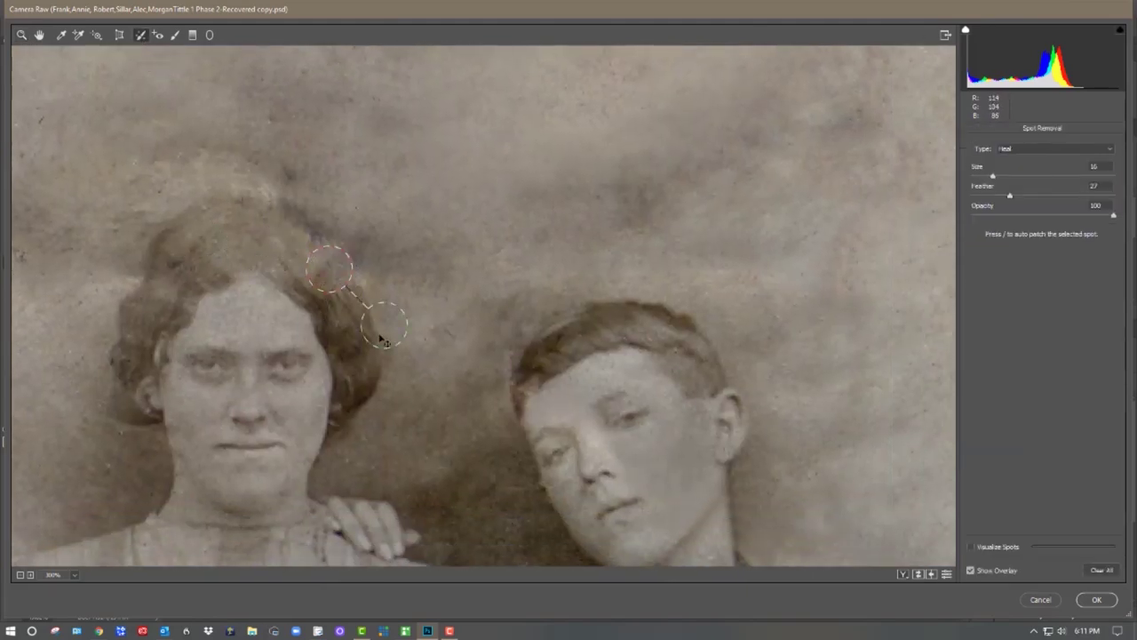
{"action": "left_click_drag", "start_coordinate": [203, 244], "coordinate": [172, 251]}
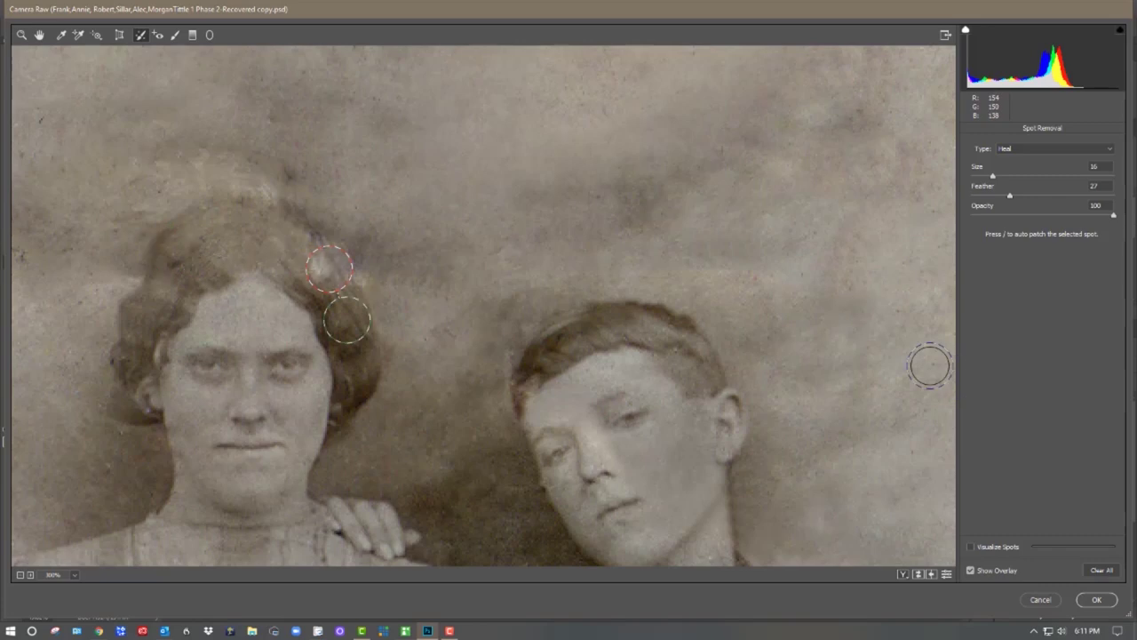
Smooth the edge of the woman's hair with a size 3 Adjustment Brush at +10 Shadows and +38 Noise Reduction
{"action": "left_click", "coordinate": [175, 35]}
{"action": "scroll", "coordinate": [1040, 365], "scroll_direction": "down", "scroll_amount": 3}
{"action": "scroll", "coordinate": [1040, 365], "scroll_direction": "up", "scroll_amount": 1}
{"action": "left_click_drag", "start_coordinate": [1040, 365], "coordinate": [1063, 364]}
{"action": "key", "text": "["}
{"action": "key", "text": "["}
{"action": "mouse_move", "coordinate": [329, 239]}
{"action": "left_mouse_down"}
{"action": "mouse_move", "coordinate": [295, 227]}
{"action": "mouse_move", "coordinate": [346, 269]}
{"action": "mouse_move", "coordinate": [272, 211]}
{"action": "left_mouse_up"}
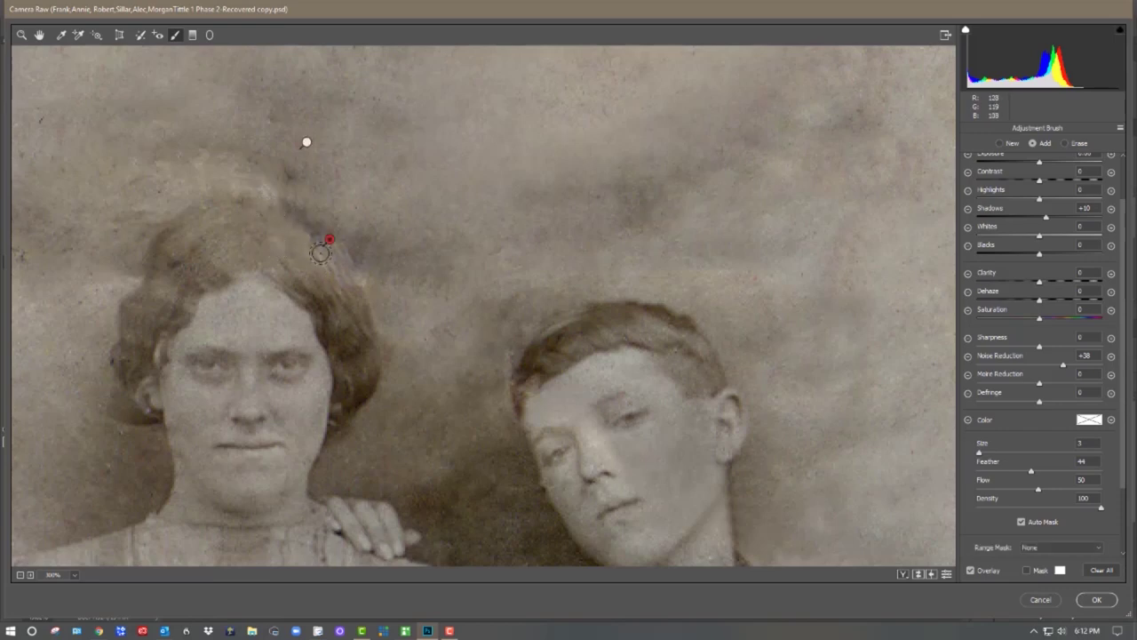
{"action": "scroll", "coordinate": [915, 332], "scroll_direction": "up", "scroll_amount": 1}
{"action": "scroll", "coordinate": [1020, 298], "scroll_direction": "up", "scroll_amount": 2}
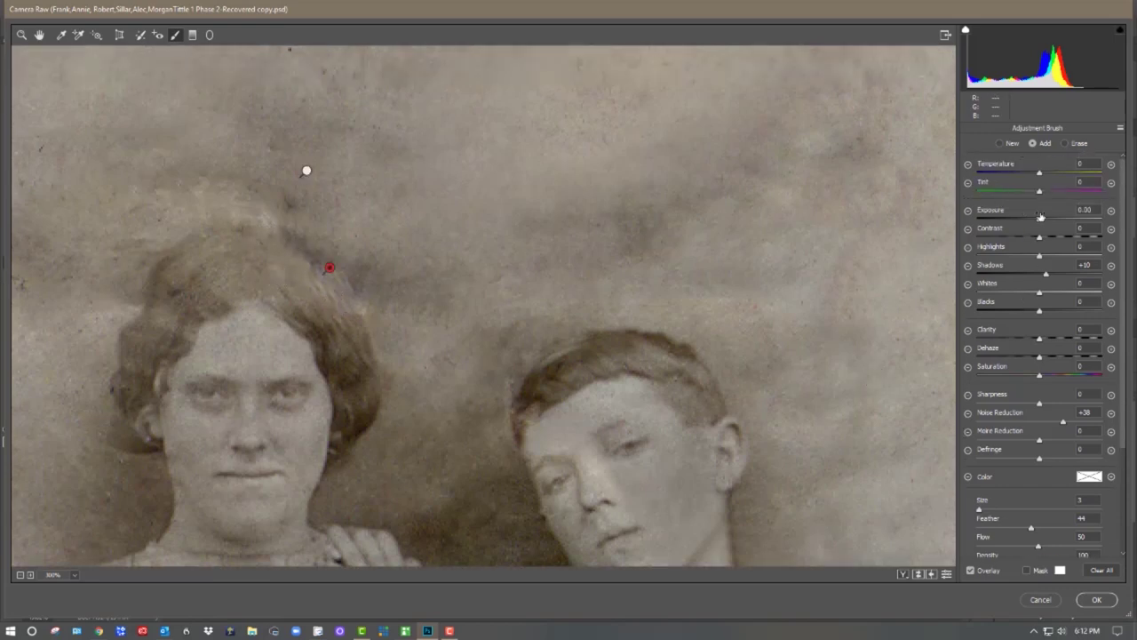
Apply the Camera Raw edits to Layer 11 and pick a healing tool for the specks in the woman's hair
{"action": "left_click_drag", "start_coordinate": [1040, 174], "coordinate": [1044, 174]}
{"action": "key", "text": "Return"}
{"action": "left_click", "coordinate": [455, 174]}
{"action": "left_click", "coordinate": [454, 174]}
{"action": "left_click", "coordinate": [455, 174]}
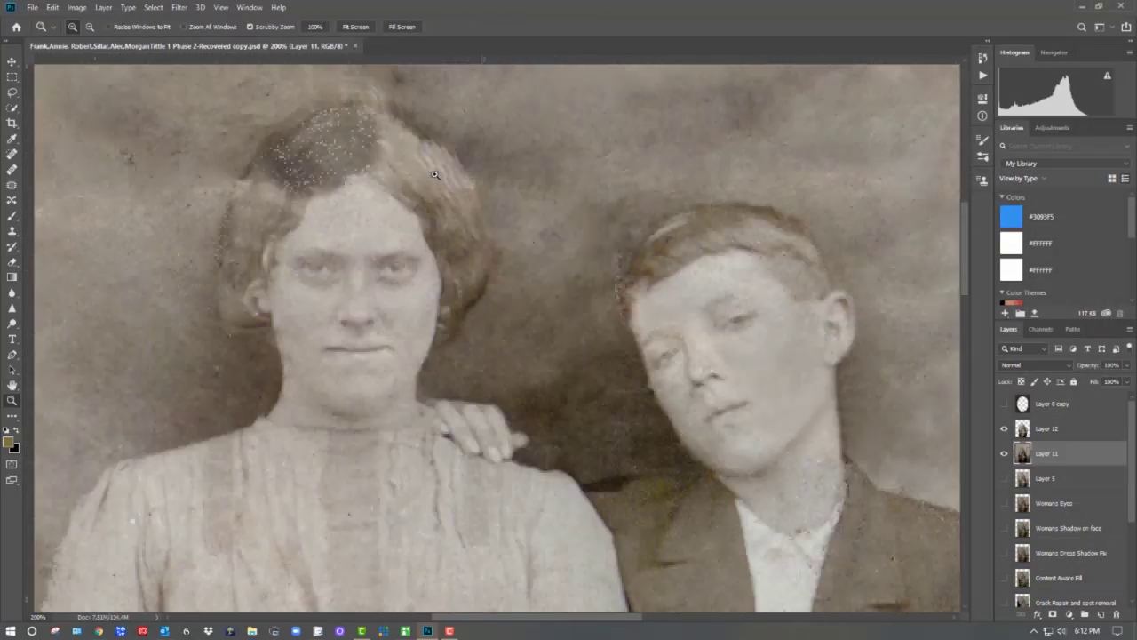
{"action": "left_click_drag", "start_coordinate": [418, 157], "coordinate": [425, 229]}
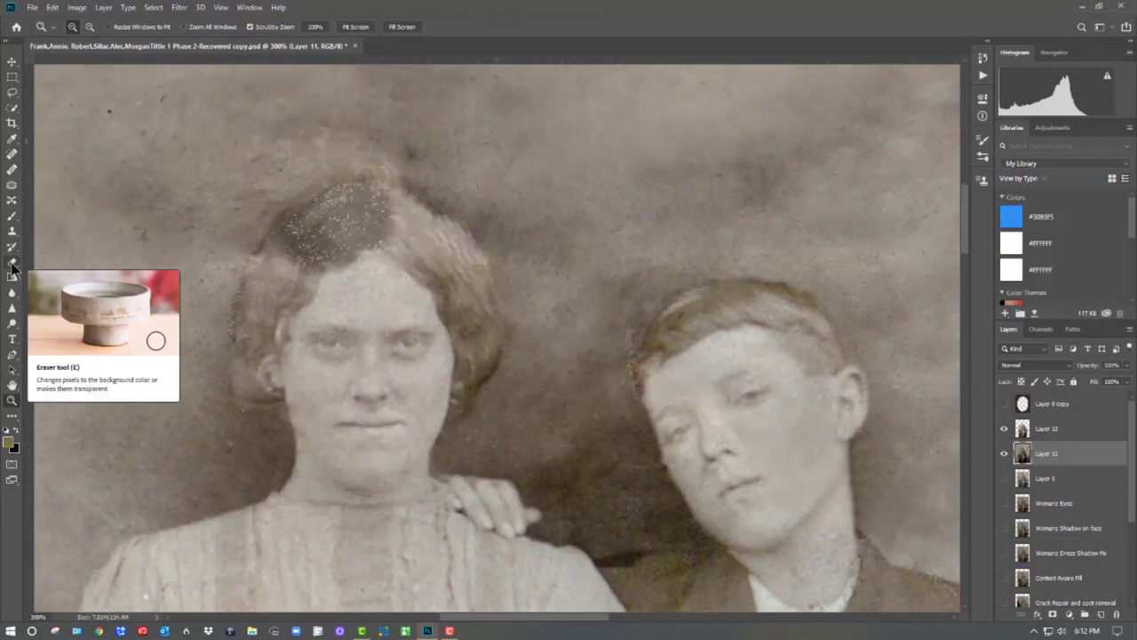
{"action": "left_click", "coordinate": [12, 167]}
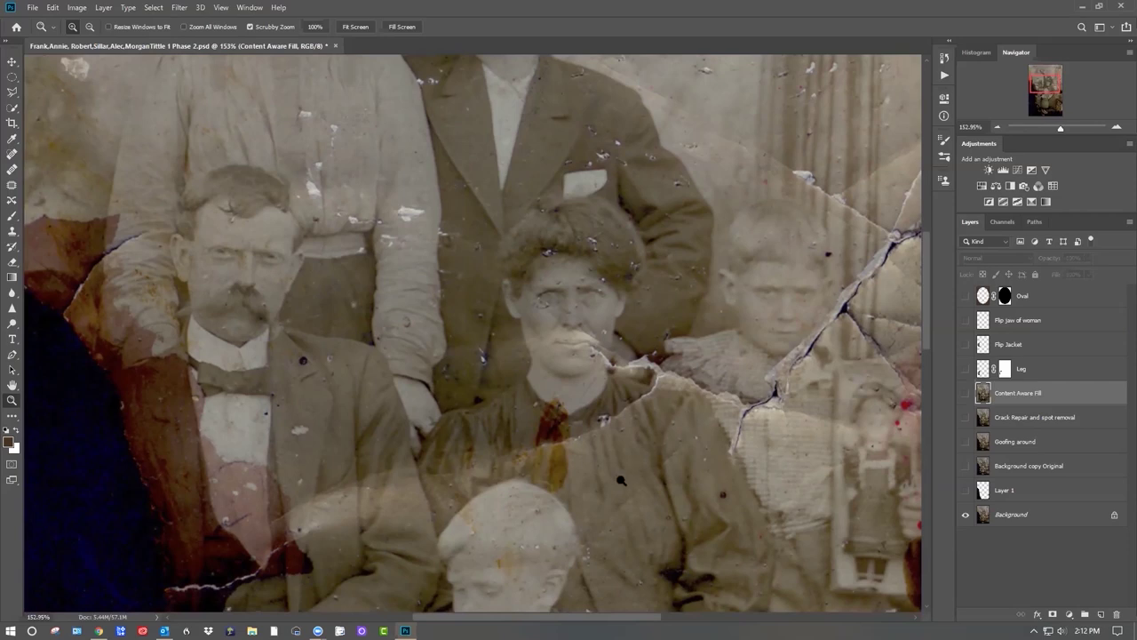
{"action": "left_click_drag", "start_coordinate": [929, 328], "coordinate": [932, 378]}
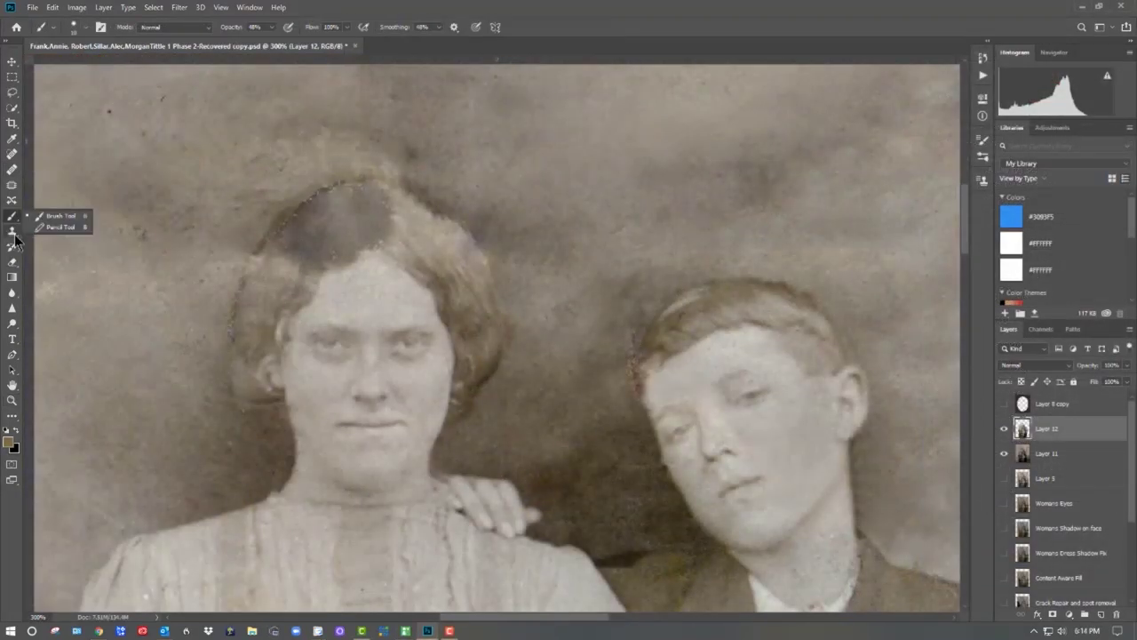
{"action": "right_click", "coordinate": [12, 264]}
{"action": "left_click", "coordinate": [12, 277]}
{"action": "left_click", "coordinate": [12, 416]}
{"action": "right_click", "coordinate": [13, 416]}
{"action": "scroll", "coordinate": [45, 323], "scroll_direction": "down", "scroll_amount": 1}
{"action": "right_click", "coordinate": [13, 218]}
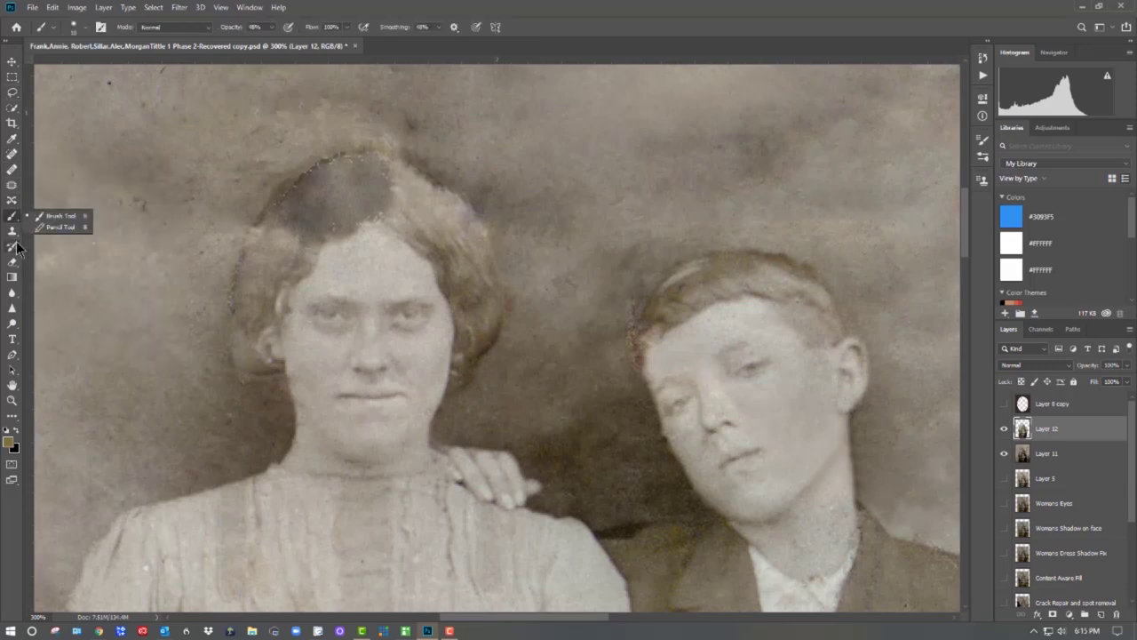
Trace the dark patch in the standing woman's hair with the Pen tool on Layer 12 and convert it to a selection
{"action": "left_click", "coordinate": [11, 354]}
{"action": "left_click", "coordinate": [316, 243]}
{"action": "left_click", "coordinate": [343, 238]}
{"action": "left_click", "coordinate": [396, 190]}
{"action": "left_click", "coordinate": [375, 148]}
{"action": "left_click", "coordinate": [152, 27]}
{"action": "left_click", "coordinate": [629, 170]}
Brighten the selected hair patch with Levels by lowering the white input level, and deselect it
{"action": "left_click", "coordinate": [76, 7]}
{"action": "left_click", "coordinate": [213, 50]}
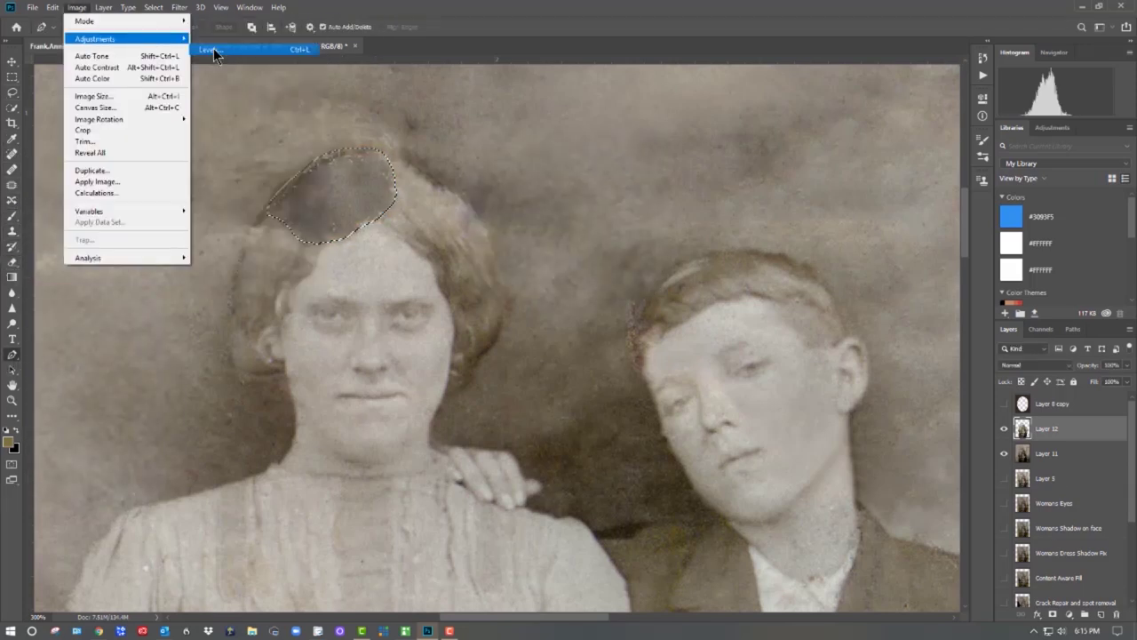
{"action": "left_click", "coordinate": [213, 48]}
{"action": "left_click_drag", "start_coordinate": [925, 233], "coordinate": [898, 235]}
{"action": "left_click", "coordinate": [558, 234]}
{"action": "left_click", "coordinate": [981, 123]}
{"action": "left_click", "coordinate": [11, 107]}
{"action": "key", "text": "ctrl+d"}
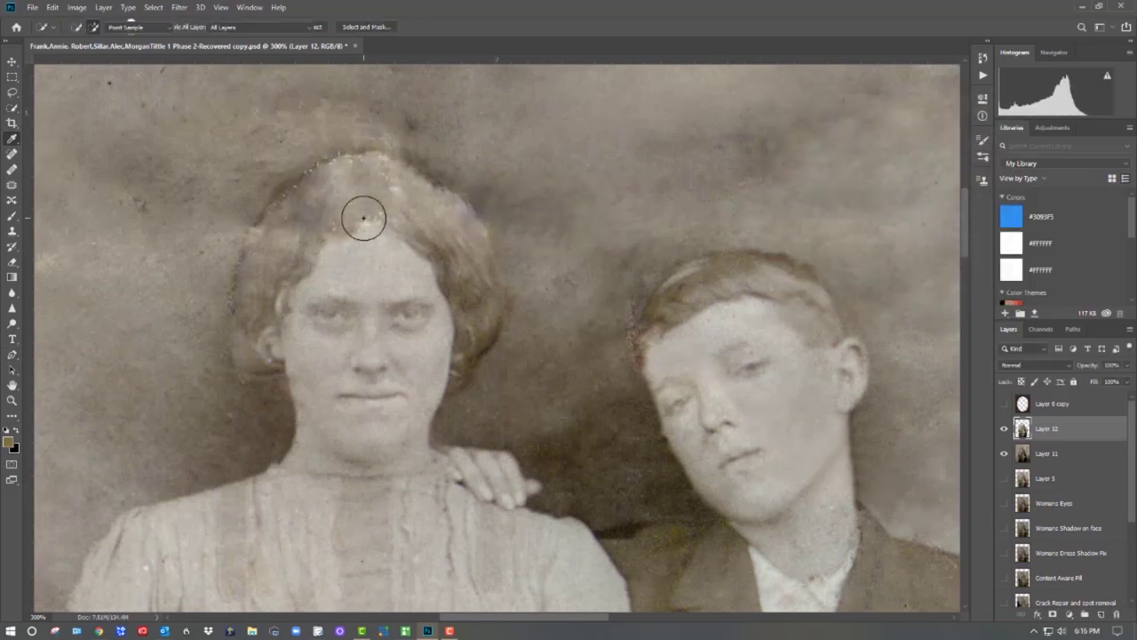
Hide Layer 11 and heal the light specks in the woman's hair and along its edge with the Spot Healing Brush
{"action": "key", "text": "j"}
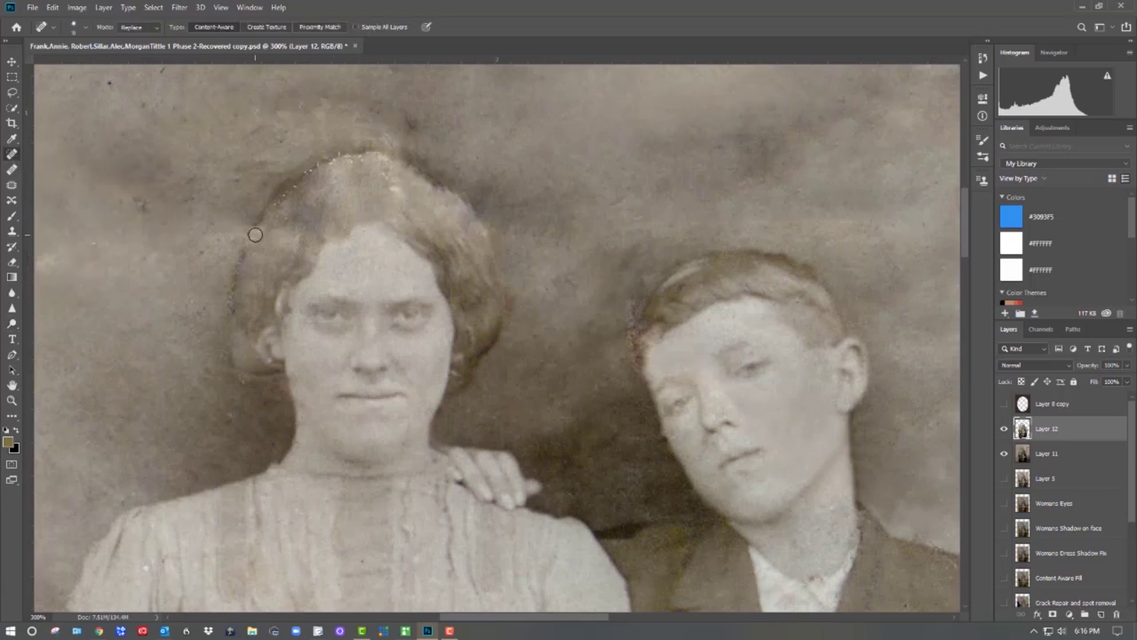
{"action": "mouse_move", "coordinate": [252, 237]}
{"action": "left_mouse_down"}
{"action": "mouse_move", "coordinate": [264, 229]}
{"action": "mouse_move", "coordinate": [234, 244]}
{"action": "left_mouse_up"}
{"action": "left_click", "coordinate": [1004, 453]}
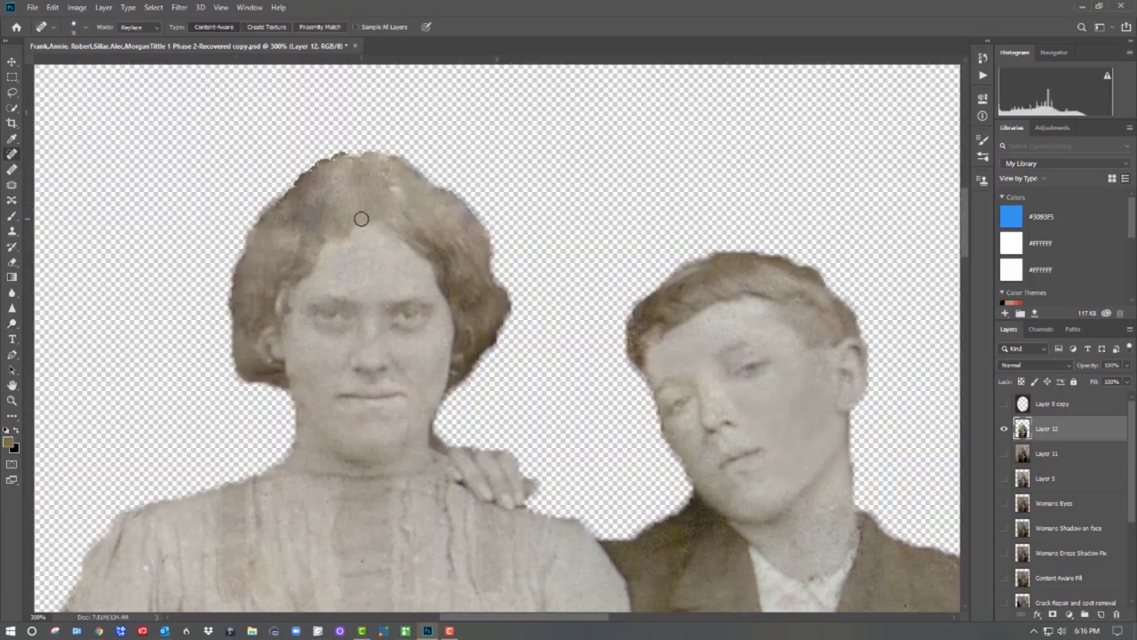
{"action": "left_click", "coordinate": [293, 246]}
{"action": "key", "text": "ctrl+comma"}
{"action": "key", "text": "ctrl+comma"}
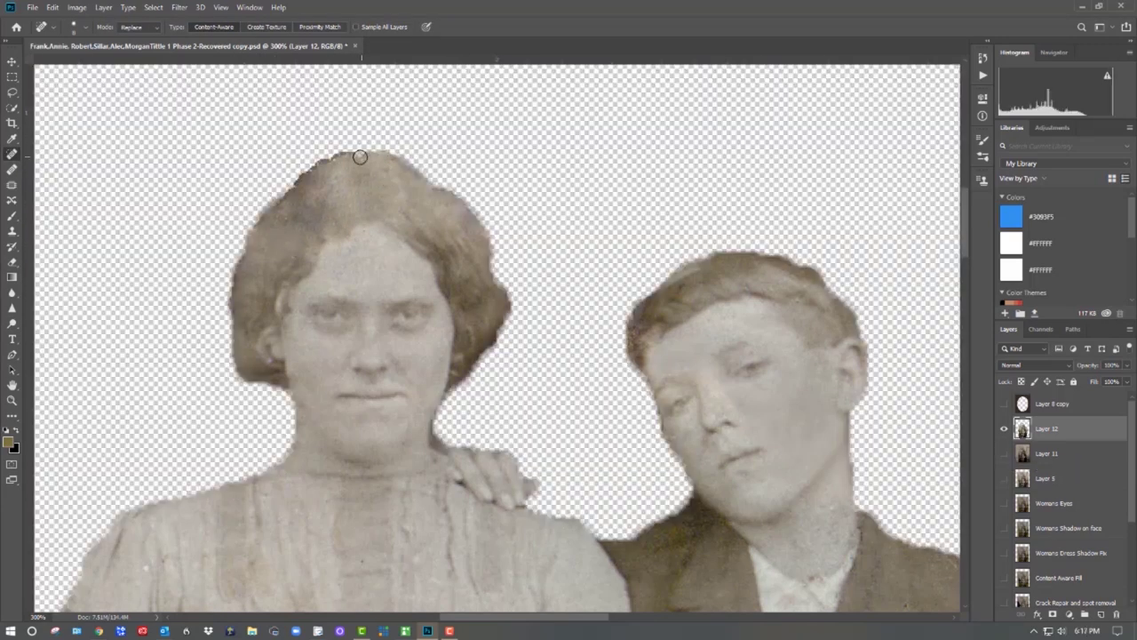
Heal small specks on the standing youth's jacket and shirt on Layer 12
{"action": "left_click_drag", "start_coordinate": [811, 577], "coordinate": [700, 256]}
{"action": "left_click", "coordinate": [702, 258]}
{"action": "left_click_drag", "start_coordinate": [724, 190], "coordinate": [724, 207]}
{"action": "left_click_drag", "start_coordinate": [847, 251], "coordinate": [924, 286]}
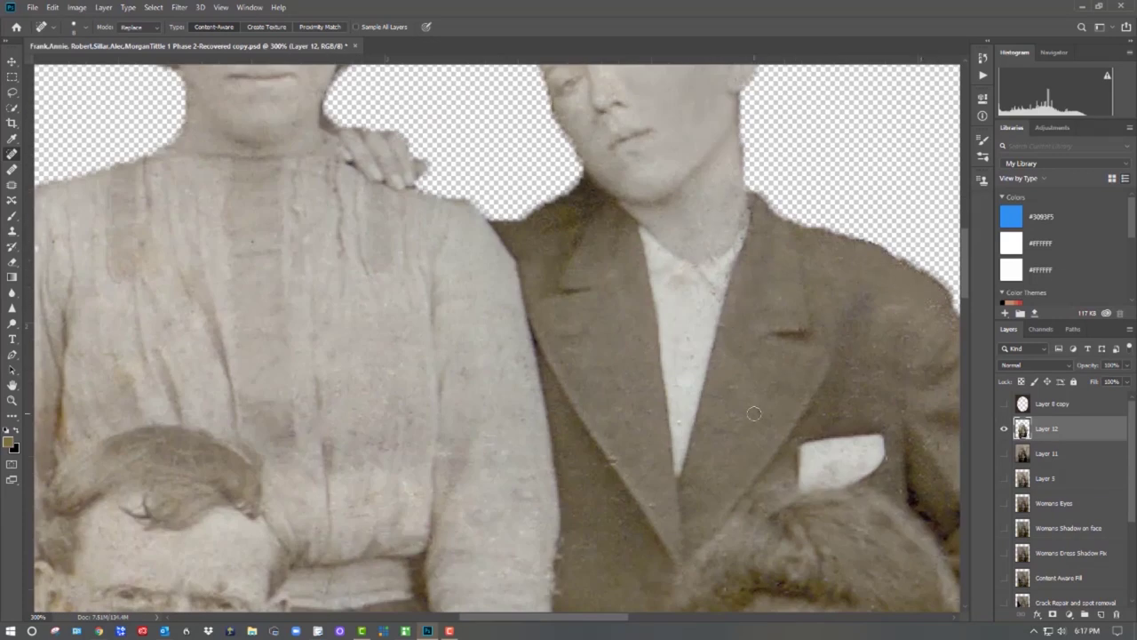
Heal dust specks on the seated man's jacket, shirt front and waistcoat with the Spot Healing Brush
{"action": "left_click_drag", "start_coordinate": [232, 560], "coordinate": [529, 206]}
{"action": "left_click", "coordinate": [274, 434]}
{"action": "left_click_drag", "start_coordinate": [422, 492], "coordinate": [484, 253]}
{"action": "left_click_drag", "start_coordinate": [309, 239], "coordinate": [325, 239]}
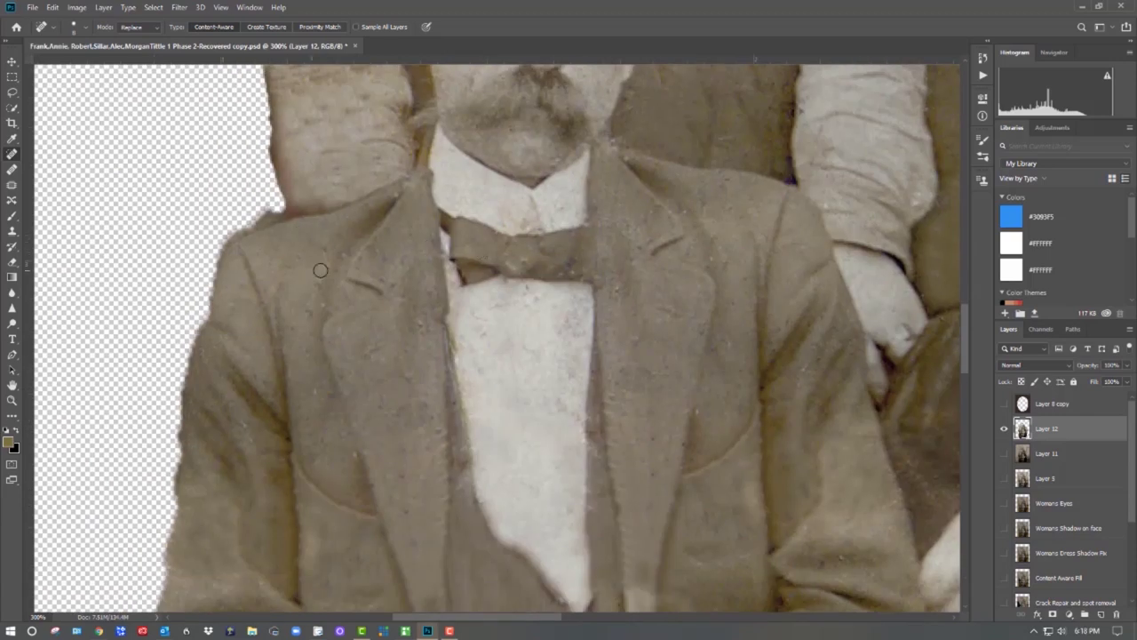
{"action": "scroll", "coordinate": [595, 360], "scroll_direction": "up", "scroll_amount": 3}
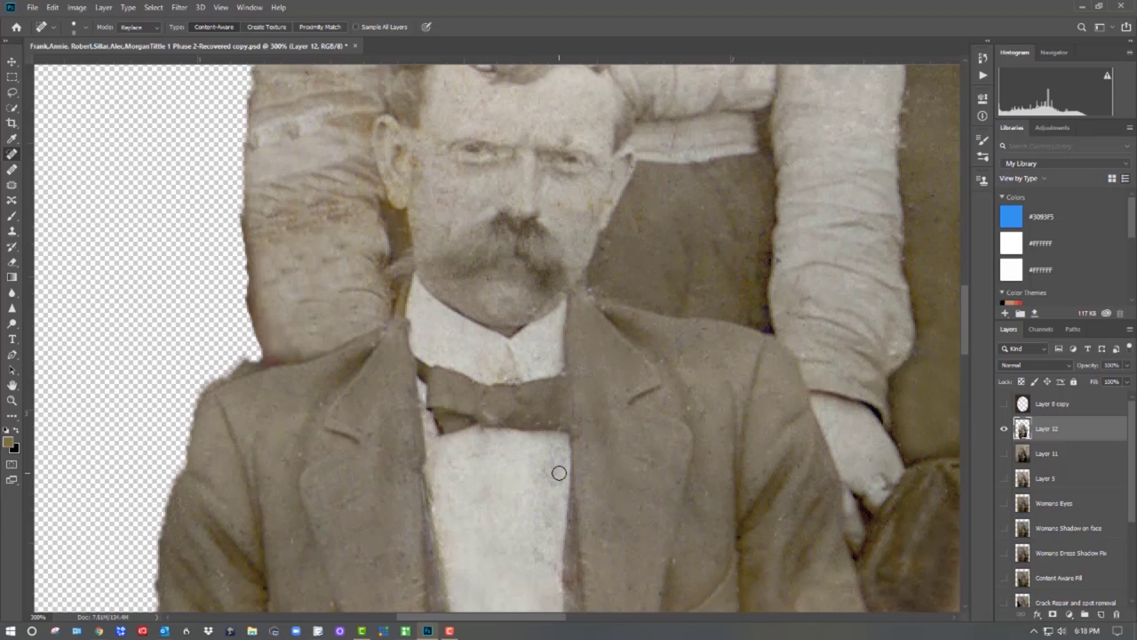
{"action": "scroll", "coordinate": [549, 578], "scroll_direction": "down", "scroll_amount": 3}
{"action": "scroll", "coordinate": [549, 577], "scroll_direction": "left", "scroll_amount": 1}
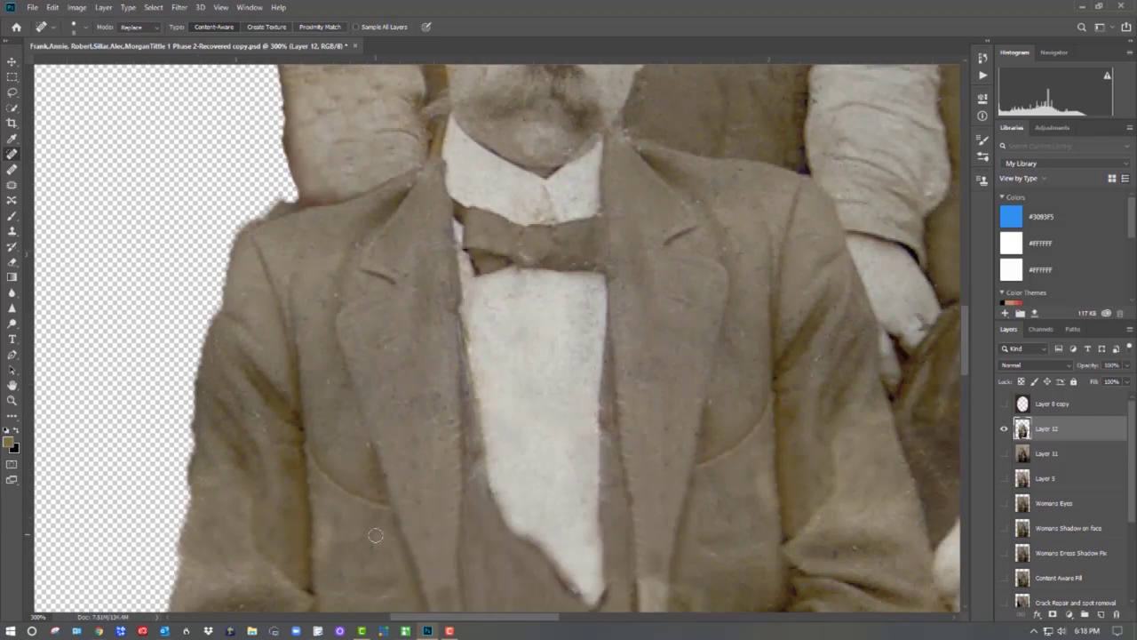
{"action": "scroll", "coordinate": [533, 329], "scroll_direction": "down", "scroll_amount": 5}
{"action": "scroll", "coordinate": [533, 330], "scroll_direction": "right", "scroll_amount": 1}
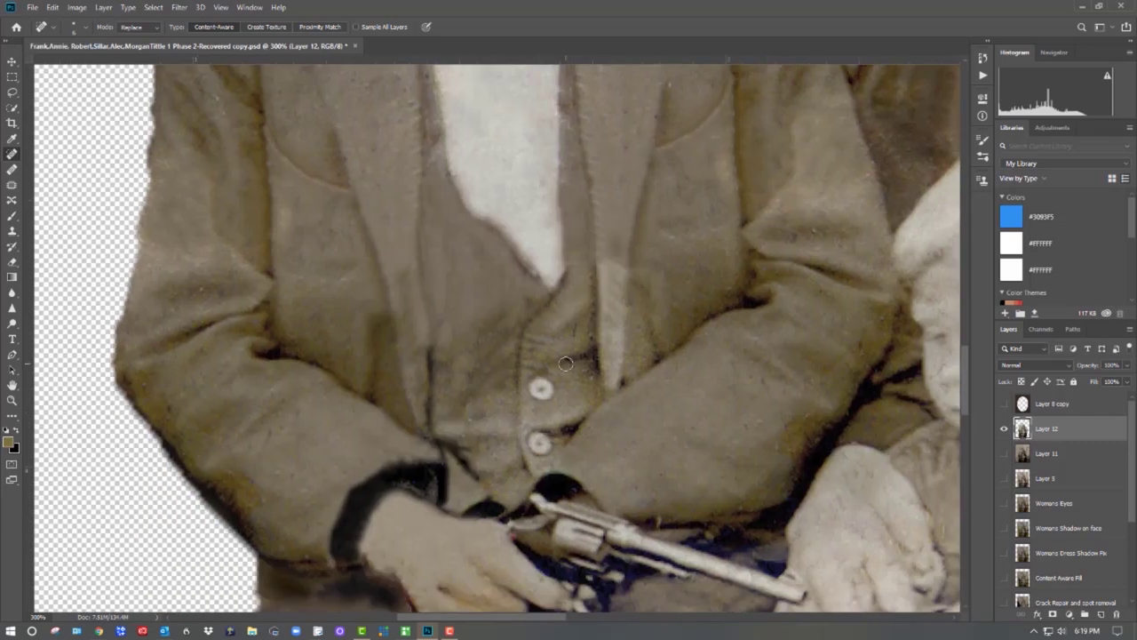
Heal specks around the small child in front and on the seated woman's face and dress
{"action": "left_click_drag", "start_coordinate": [668, 487], "coordinate": [692, 280]}
{"action": "left_click_drag", "start_coordinate": [933, 328], "coordinate": [707, 542]}
{"action": "scroll", "coordinate": [565, 358], "scroll_direction": "up", "scroll_amount": 2}
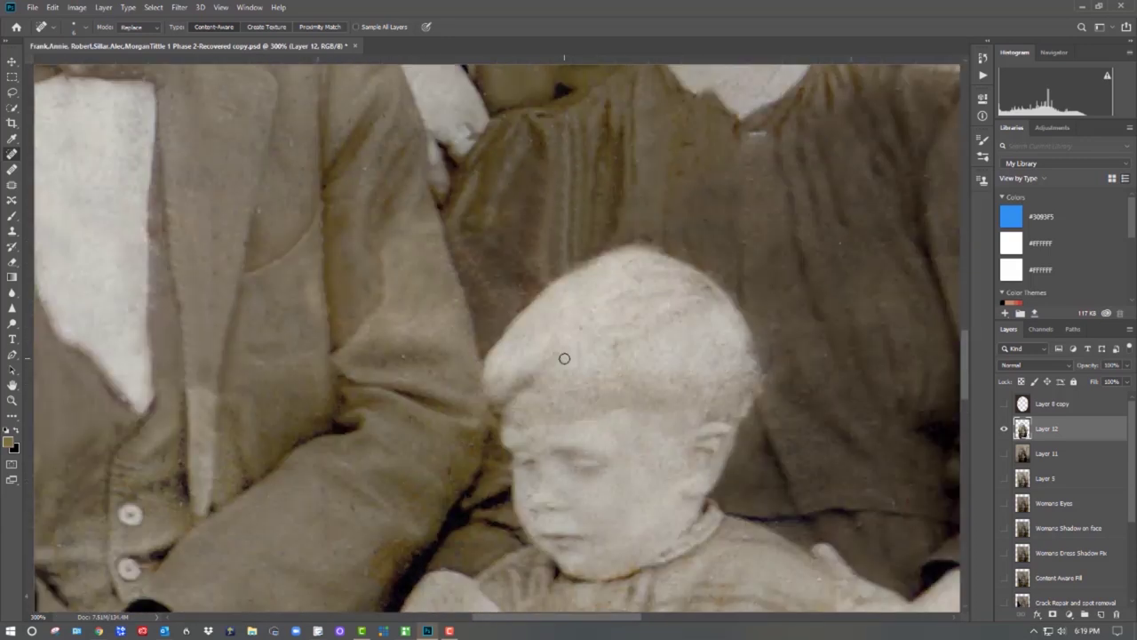
{"action": "scroll", "coordinate": [681, 314], "scroll_direction": "up", "scroll_amount": 4}
{"action": "scroll", "coordinate": [681, 314], "scroll_direction": "right", "scroll_amount": 3}
{"action": "scroll", "coordinate": [617, 292], "scroll_direction": "up", "scroll_amount": 3}
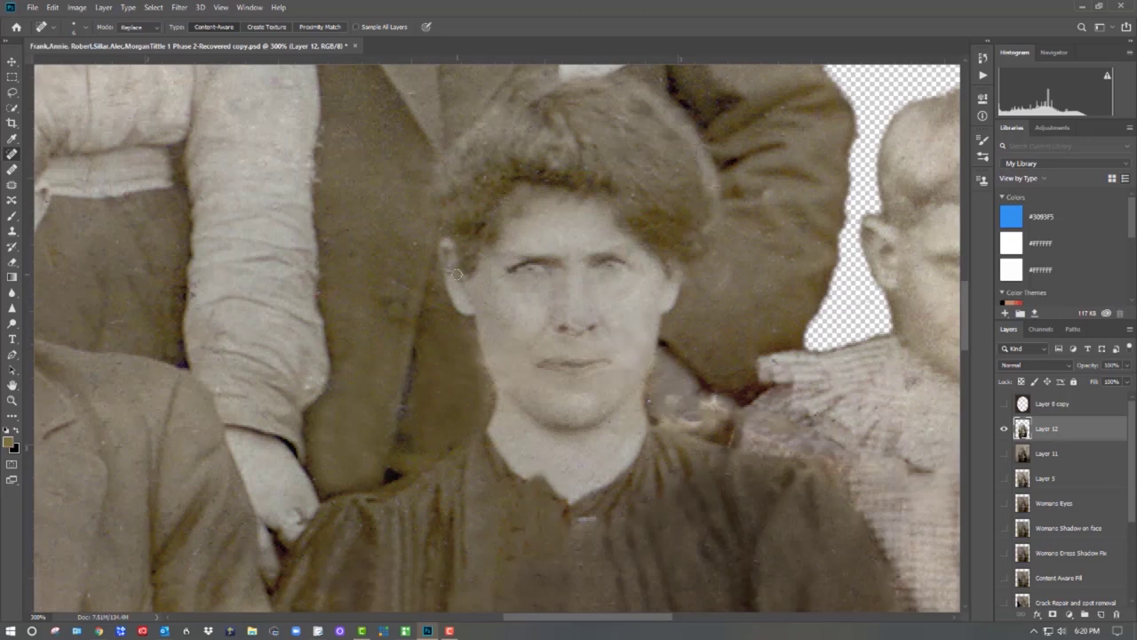
Heal remaining specks on the boy holding the picture and the standing youth, and show Layer 11 behind the figures
{"action": "scroll", "coordinate": [665, 380], "scroll_direction": "up", "scroll_amount": 3}
{"action": "scroll", "coordinate": [753, 398], "scroll_direction": "right", "scroll_amount": 6}
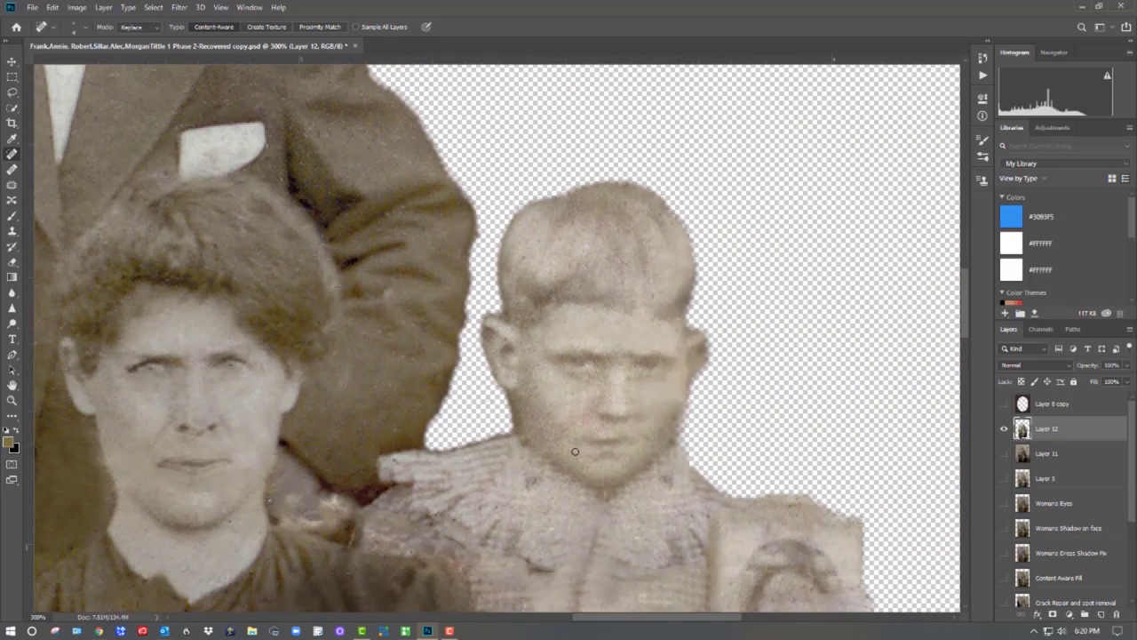
{"action": "scroll", "coordinate": [575, 451], "scroll_direction": "up", "scroll_amount": 6}
{"action": "scroll", "coordinate": [534, 427], "scroll_direction": "left", "scroll_amount": 5}
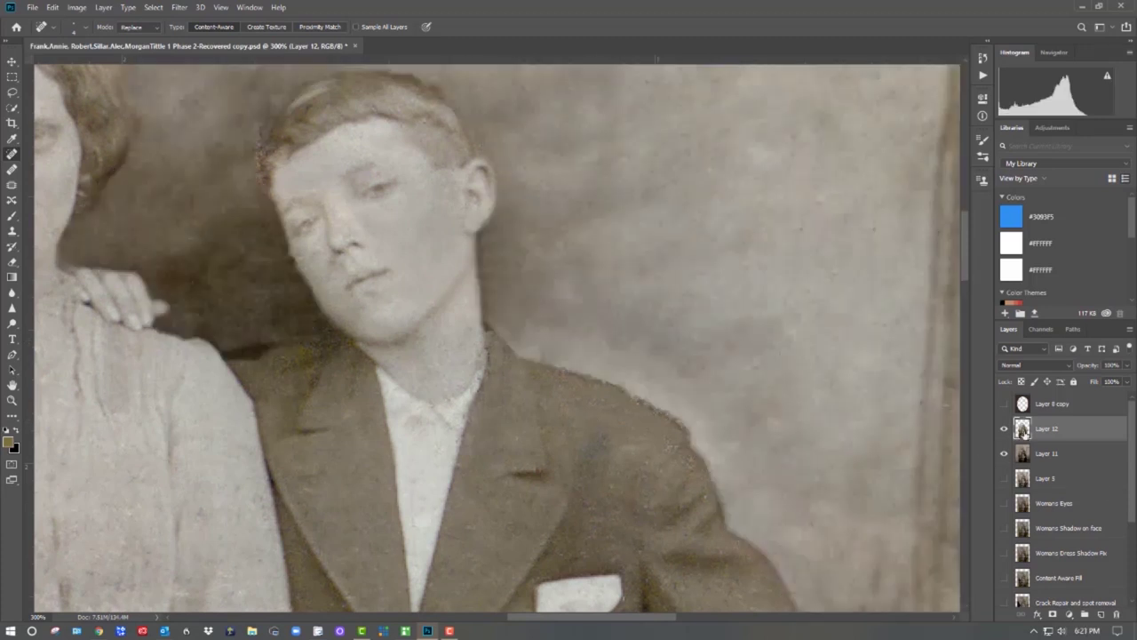
{"action": "key", "text": "z"}
{"action": "key", "text": "ctrl+0"}
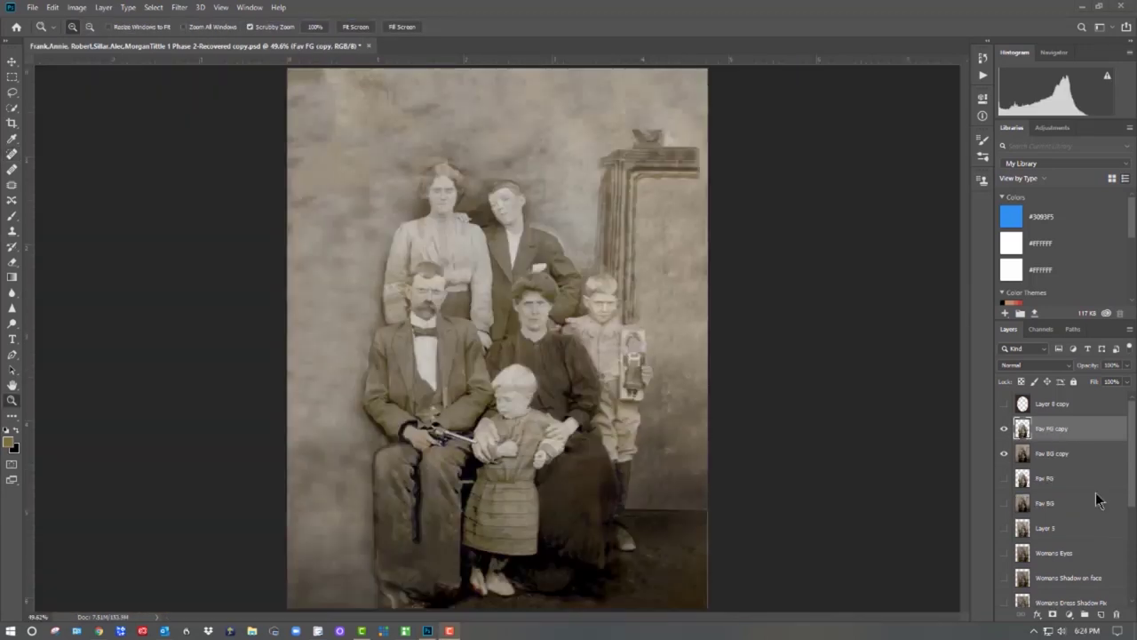
Brighten the highlights of Fav FG copy with Levels by lowering the white input level
{"action": "left_click", "coordinate": [77, 7]}
{"action": "mouse_move", "coordinate": [81, 41]}
{"action": "left_click", "coordinate": [213, 51]}
{"action": "left_click", "coordinate": [784, 234]}
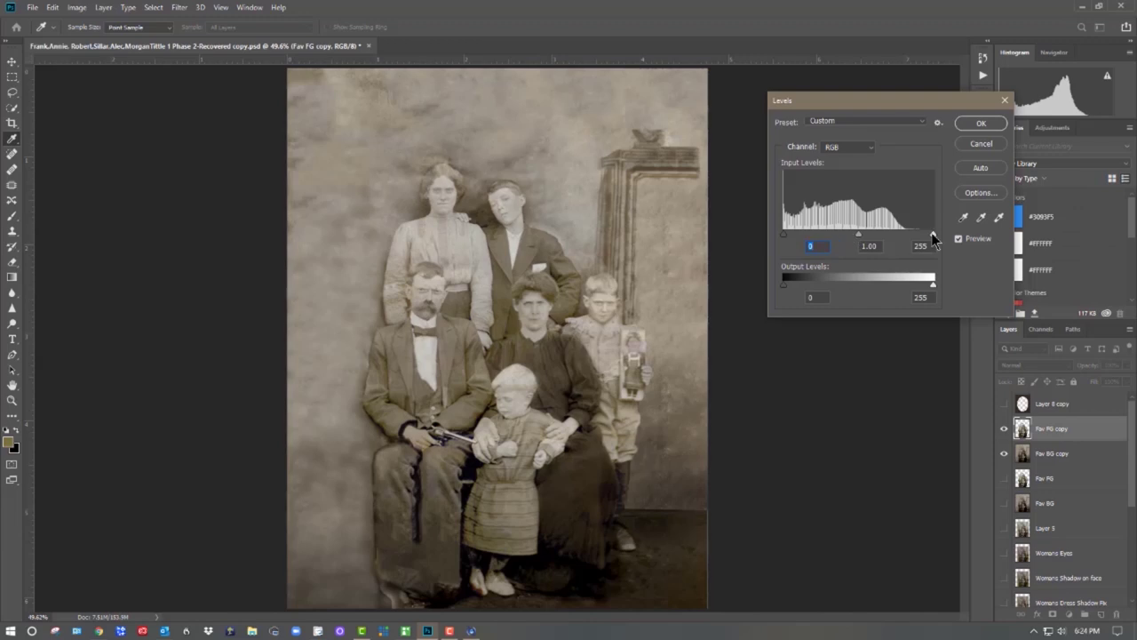
{"action": "left_click_drag", "start_coordinate": [933, 237], "coordinate": [918, 237]}
{"action": "left_click", "coordinate": [981, 123]}
Raise the contrast of Fav FG copy to 17 with Brightness/Contrast
{"action": "left_click", "coordinate": [154, 9]}
{"action": "mouse_move", "coordinate": [77, 8]}
{"action": "mouse_move", "coordinate": [96, 39]}
{"action": "left_click", "coordinate": [213, 90]}
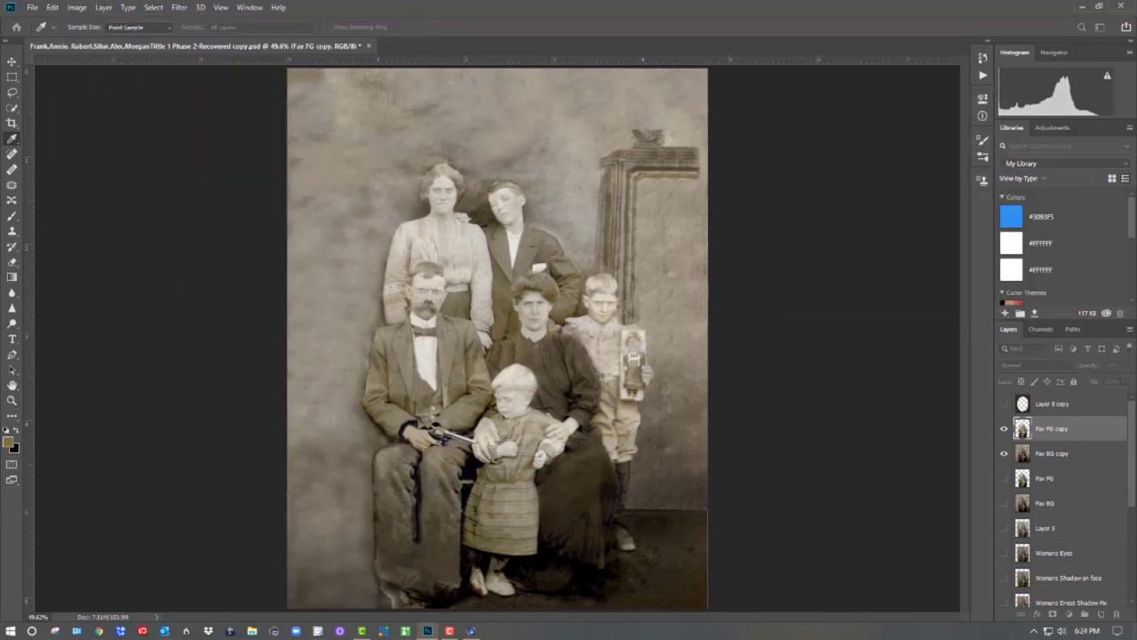
{"action": "key", "text": "Return"}
{"action": "key", "text": "z"}
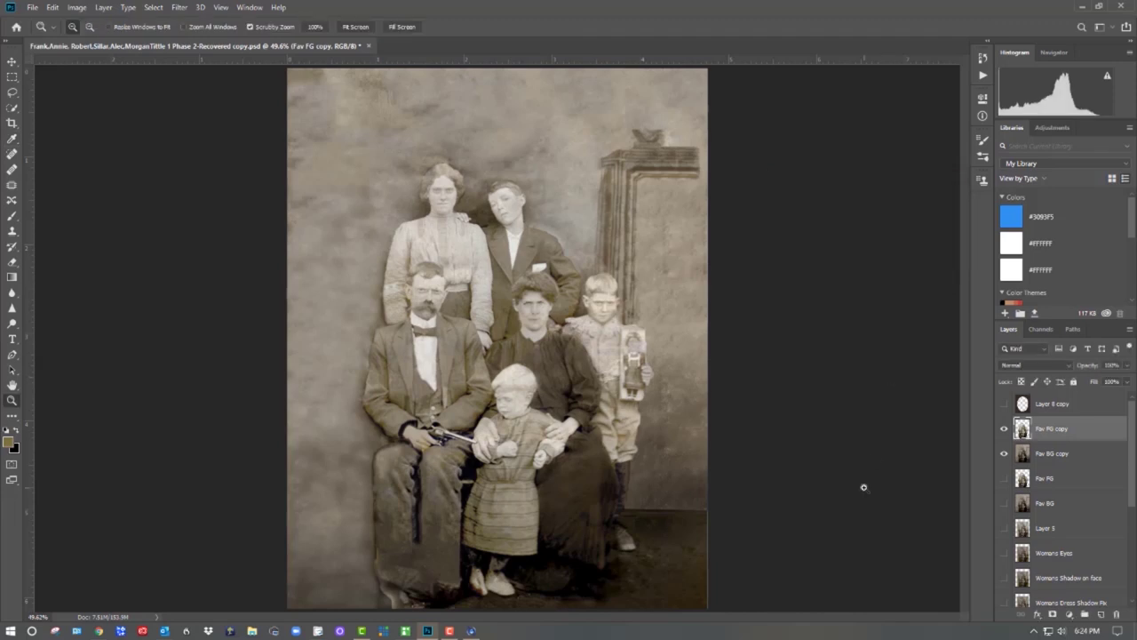
{"action": "left_click", "coordinate": [76, 7]}
{"action": "mouse_move", "coordinate": [115, 38]}
{"action": "left_click", "coordinate": [213, 38]}
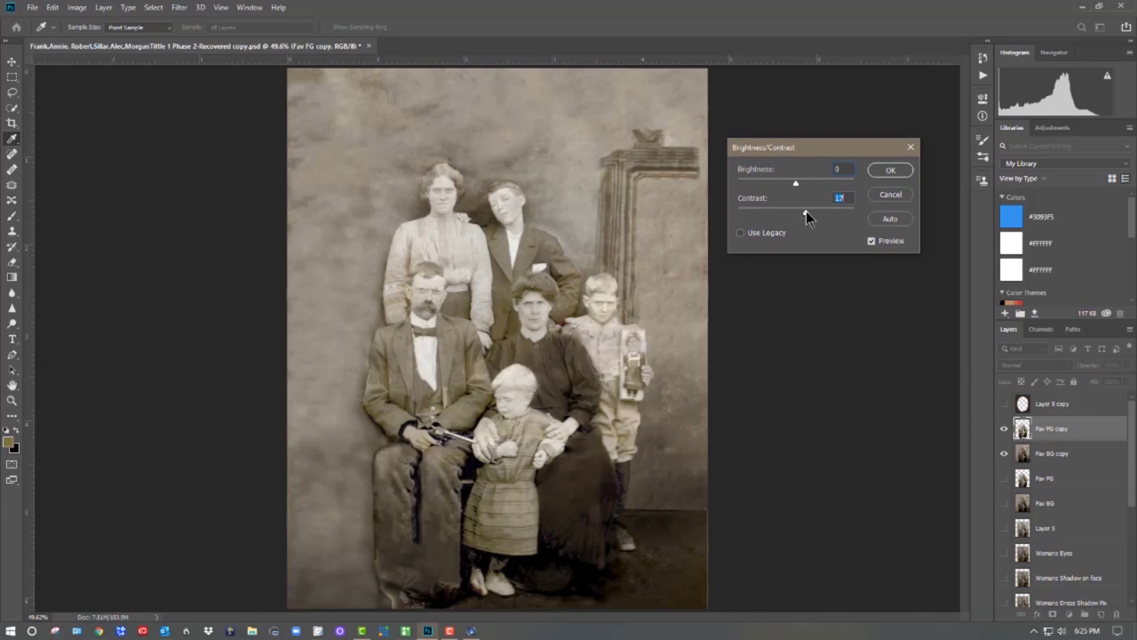
{"action": "left_click", "coordinate": [899, 169]}
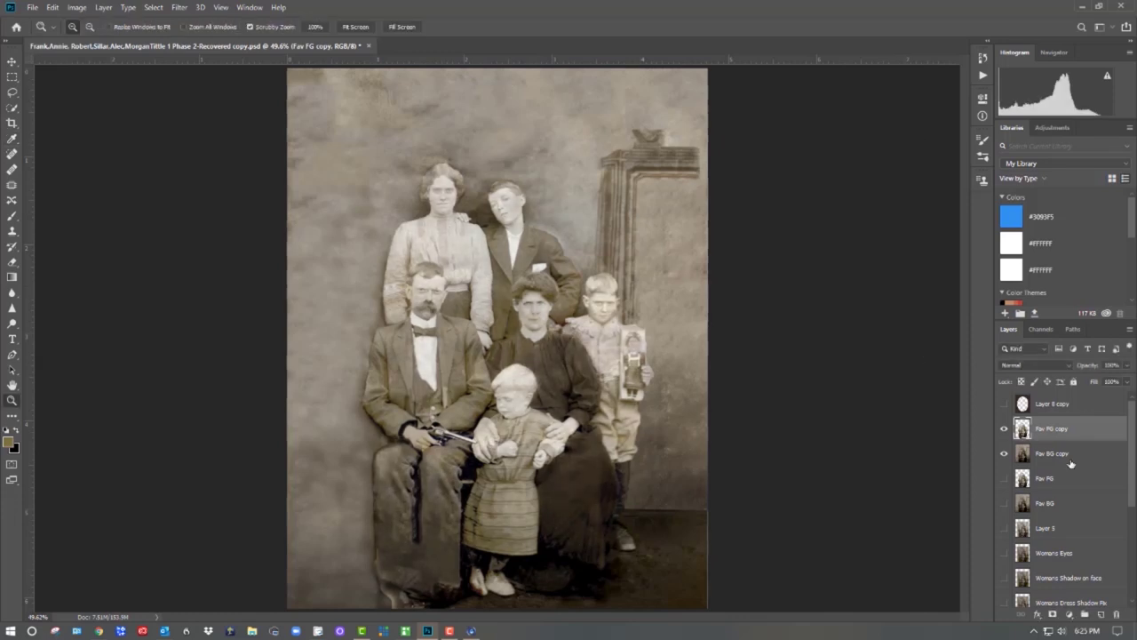
Merge Fav FG copy with Fav BG copy and toggle the merged layer's visibility to compare it with the damaged original
{"action": "right_click", "coordinate": [1071, 464]}
{"action": "left_click", "coordinate": [956, 363]}
{"action": "left_click", "coordinate": [1003, 429]}
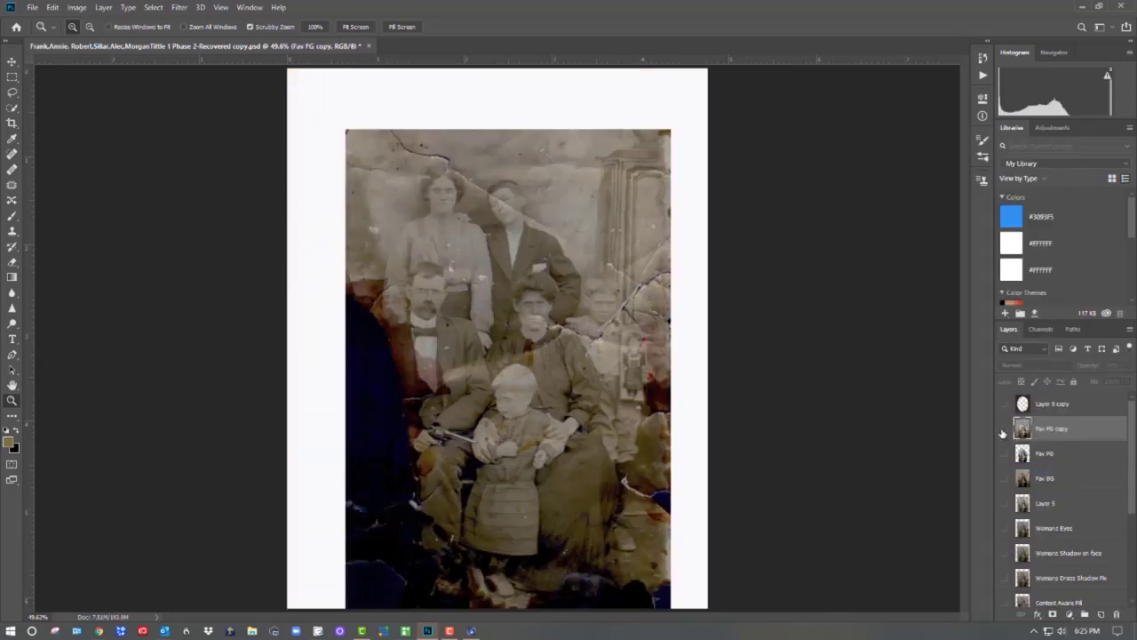
{"action": "left_click", "coordinate": [1005, 430]}
{"action": "left_click", "coordinate": [1005, 430]}
{"action": "left_click", "coordinate": [1005, 430]}
{"action": "left_click", "coordinate": [1005, 430]}
{"action": "left_click", "coordinate": [1005, 430]}
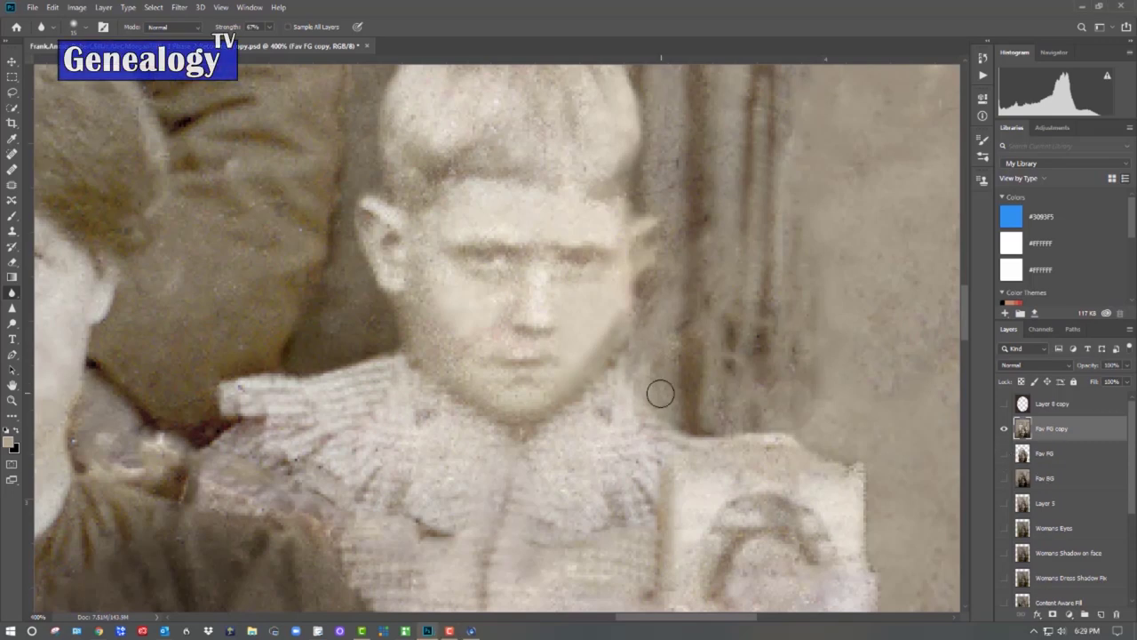
Blend the area between the boy's jaw and collar with the Spot Healing Brush and Smudge tool
{"action": "key", "text": "j"}
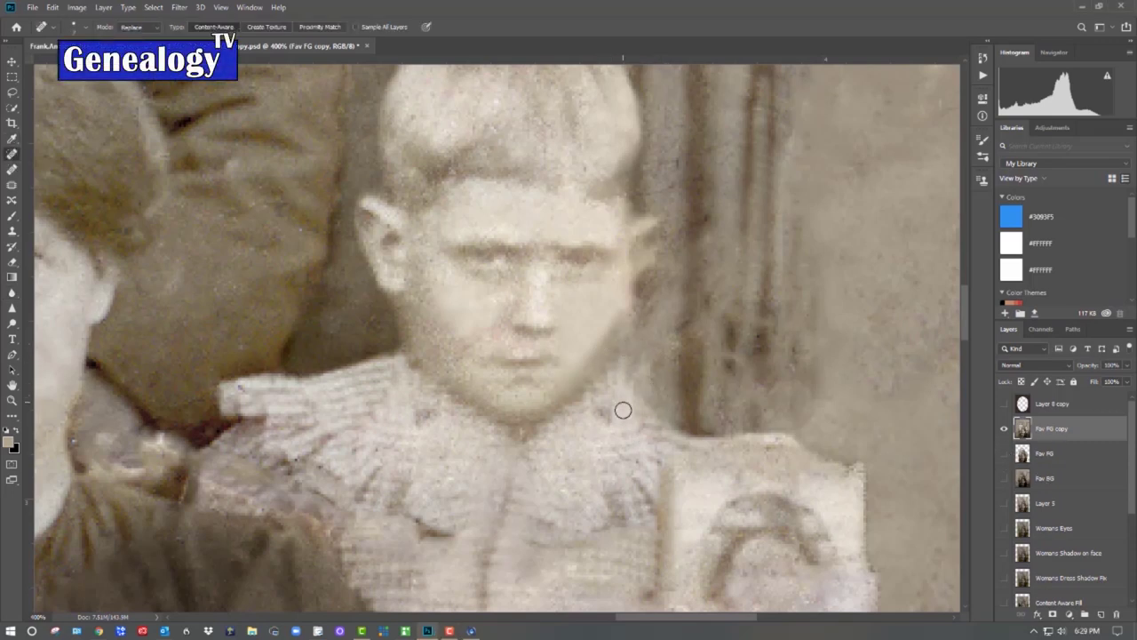
{"action": "left_click", "coordinate": [12, 294]}
{"action": "right_click", "coordinate": [11, 294]}
{"action": "left_click", "coordinate": [54, 307]}
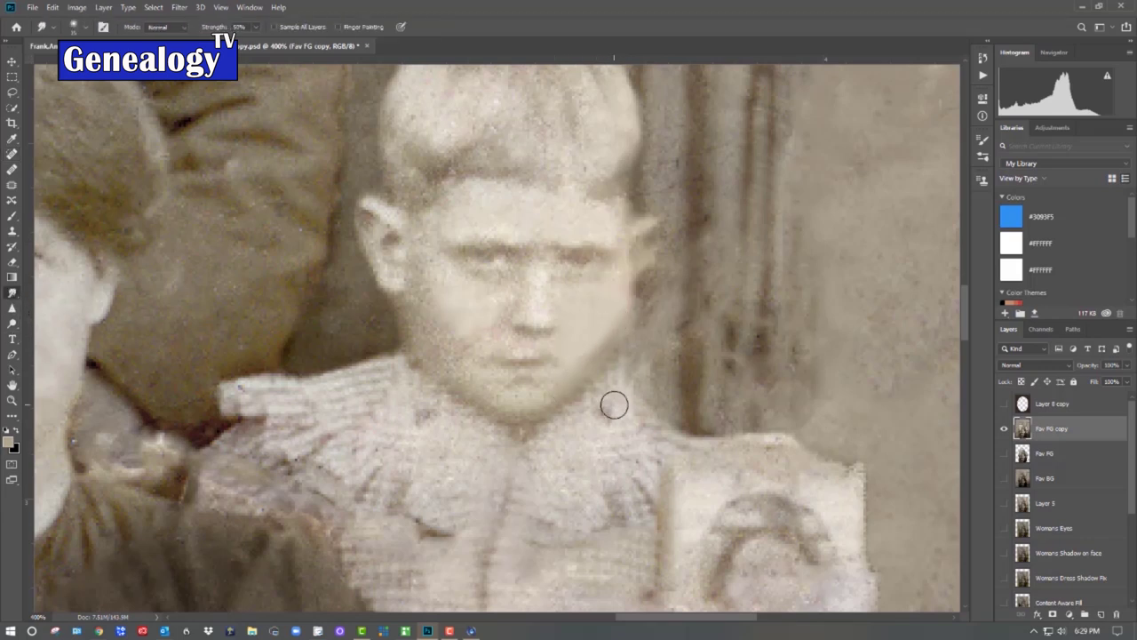
Refine the boy's jaw edge on the cabinet side with a smaller Clone Stamp and the Smudge tool at 50% strength
{"action": "key", "text": "s"}
{"action": "key", "text": "bracketleft"}
{"action": "key", "text": "bracketleft"}
{"action": "key", "text": "bracketleft"}
{"action": "key", "text": "bracketleft"}
{"action": "key", "text": "bracketleft"}
{"action": "key", "text": "bracketleft"}
{"action": "key", "text": "bracketleft"}
{"action": "key", "text": "bracketleft"}
{"action": "key", "text": "bracketleft"}
{"action": "key", "text": "bracketleft"}
{"action": "key", "text": "bracketleft"}
{"action": "key", "text": "bracketleft"}
{"action": "key", "text": "bracketleft"}
{"action": "key", "text": "bracketleft"}
{"action": "key", "text": "bracketleft"}
{"action": "key", "text": "bracketleft"}
{"action": "key", "text": "bracketleft"}
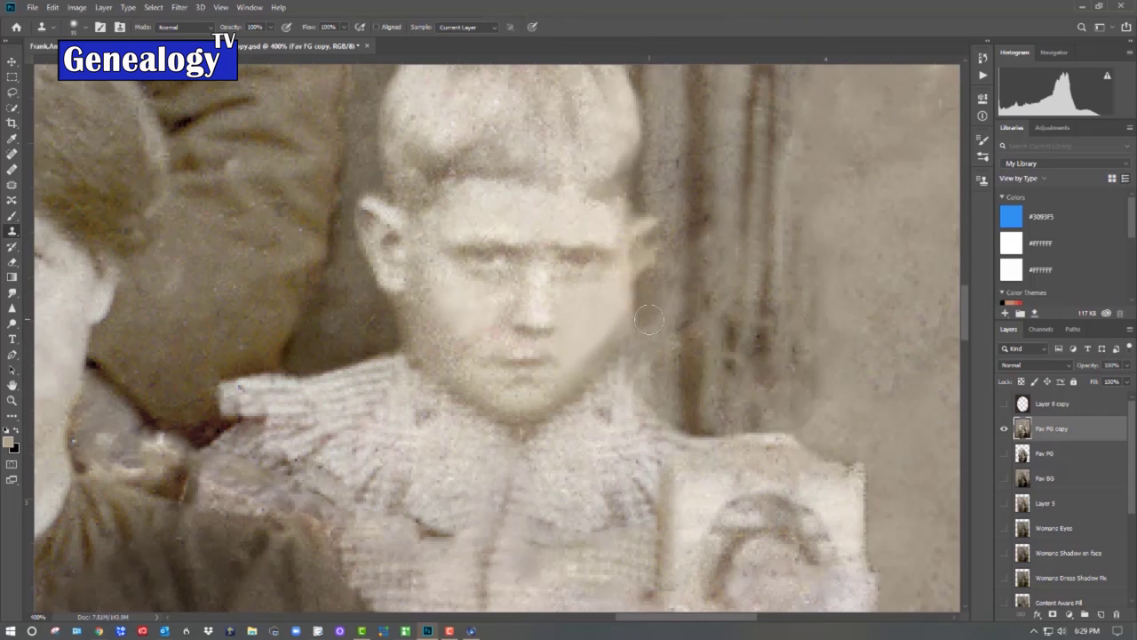
{"action": "left_click", "coordinate": [11, 295]}
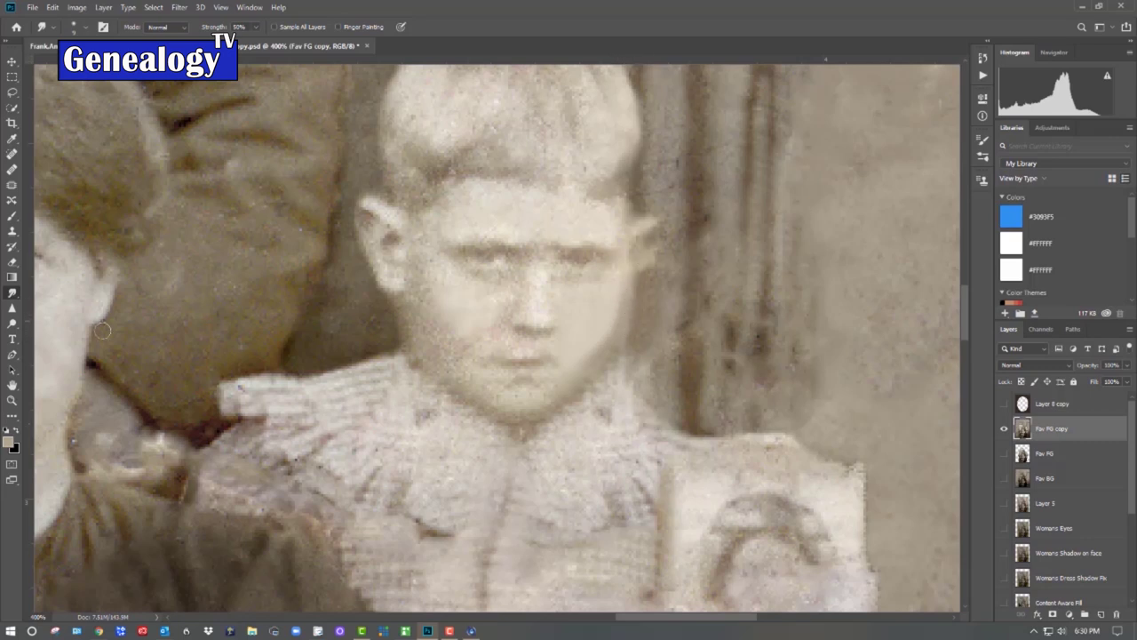
{"action": "key", "text": "z"}
{"action": "key", "text": "ctrl+0"}
Clone skin tone along the boy's cheek and jaw with the Clone Stamp at 59% flow
{"action": "left_click", "coordinate": [661, 320]}
{"action": "left_click", "coordinate": [661, 320]}
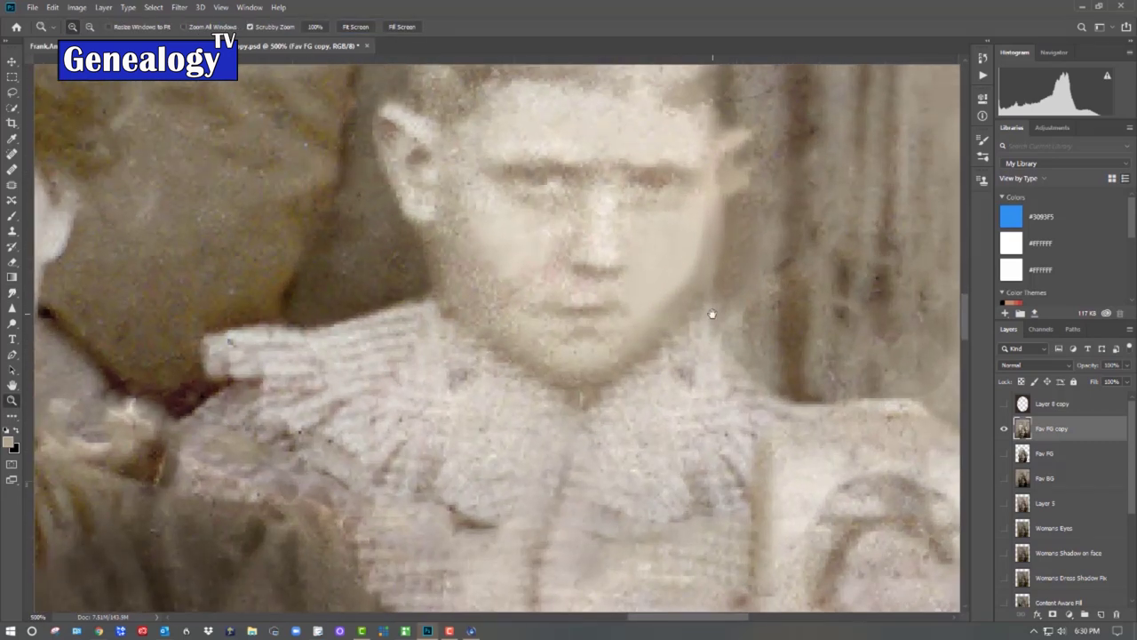
{"action": "left_click", "coordinate": [661, 320]}
{"action": "key", "text": "s"}
{"action": "left_click", "coordinate": [344, 29]}
{"action": "left_click_drag", "start_coordinate": [343, 41], "coordinate": [322, 41]}
{"action": "left_click_drag", "start_coordinate": [543, 373], "coordinate": [560, 371]}
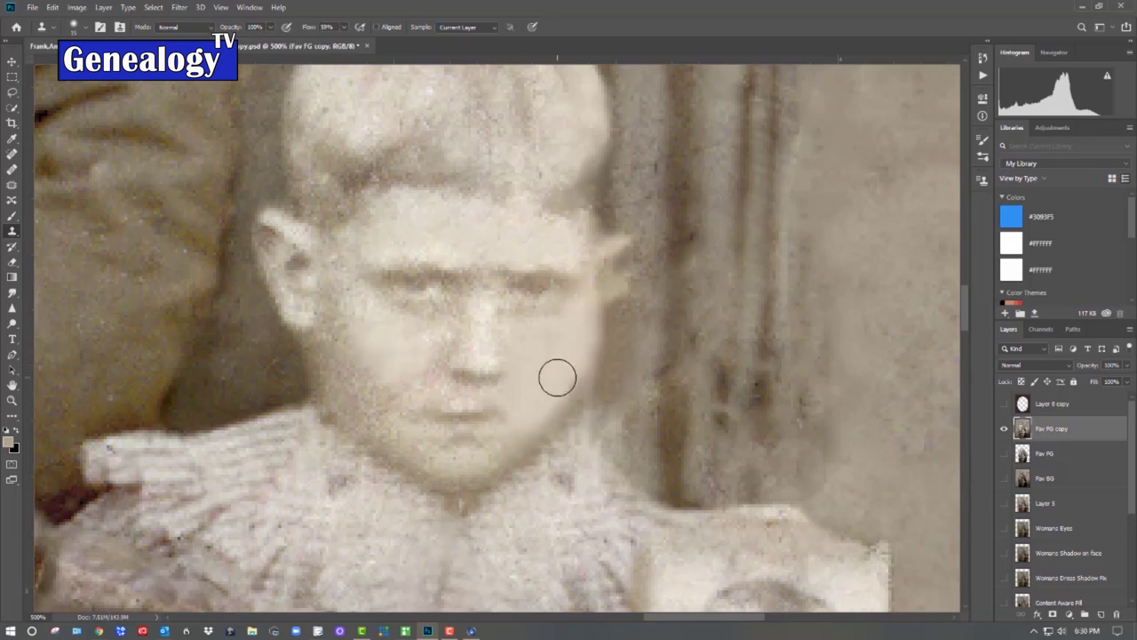
{"action": "key", "text": "z"}
{"action": "key", "text": "ctrl+0"}
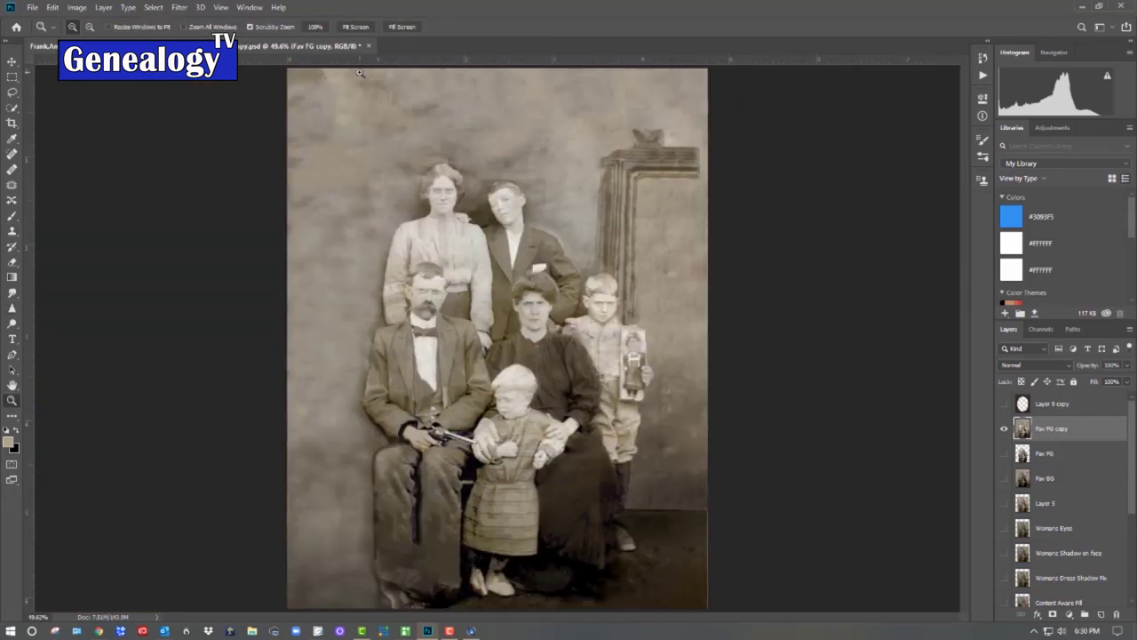
Outline the boy's cabinet-side cheek and jaw with the Pen tool and convert the path to a selection
{"action": "left_click_drag", "start_coordinate": [606, 311], "coordinate": [706, 322]}
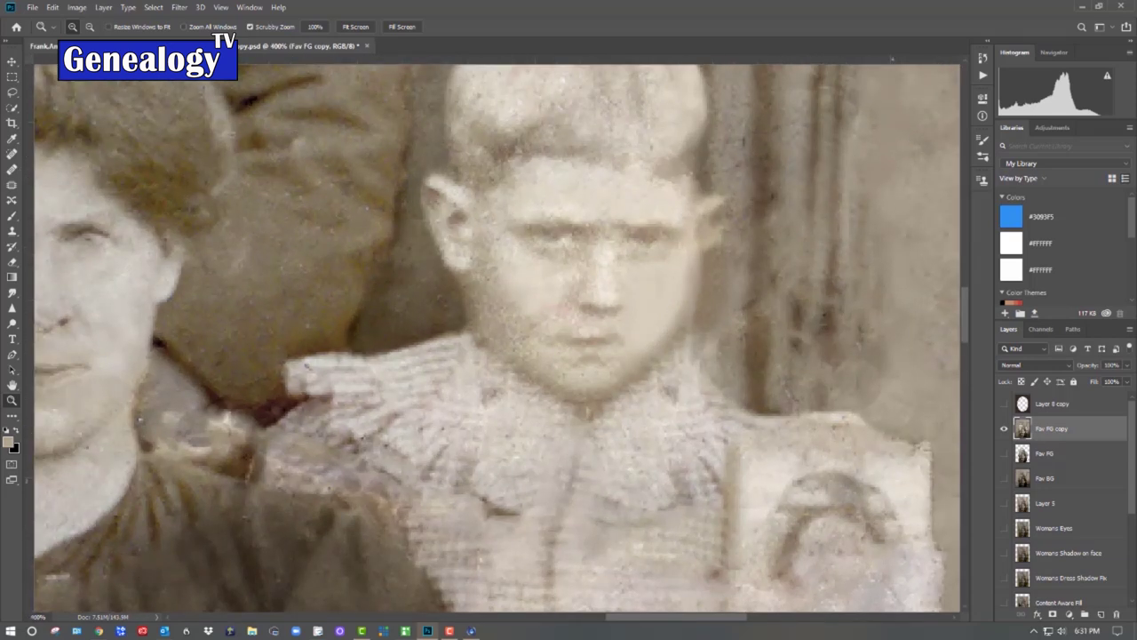
{"action": "key", "text": "p"}
{"action": "mouse_move", "coordinate": [643, 257]}
{"action": "left_mouse_down"}
{"action": "mouse_move", "coordinate": [690, 249]}
{"action": "mouse_move", "coordinate": [691, 319]}
{"action": "mouse_move", "coordinate": [625, 341]}
{"action": "mouse_move", "coordinate": [644, 262]}
{"action": "left_mouse_up"}
{"action": "key", "text": "ctrl+t"}
{"action": "left_click_drag", "start_coordinate": [706, 310], "coordinate": [701, 333]}
{"action": "left_click_drag", "start_coordinate": [701, 374], "coordinate": [699, 372]}
{"action": "key", "text": "Return"}
{"action": "left_click", "coordinate": [157, 28]}
{"action": "left_click", "coordinate": [630, 191]}
{"action": "key", "text": "ctrl+t"}
{"action": "left_click_drag", "start_coordinate": [695, 313], "coordinate": [704, 311]}
{"action": "left_click_drag", "start_coordinate": [706, 373], "coordinate": [709, 382]}
{"action": "key", "text": "Return"}
{"action": "left_click", "coordinate": [158, 28]}
{"action": "left_click", "coordinate": [625, 170]}
Transform the selected cheek to about 94% of its width to slim the jaw, and deselect it
{"action": "key", "text": "ctrl+t"}
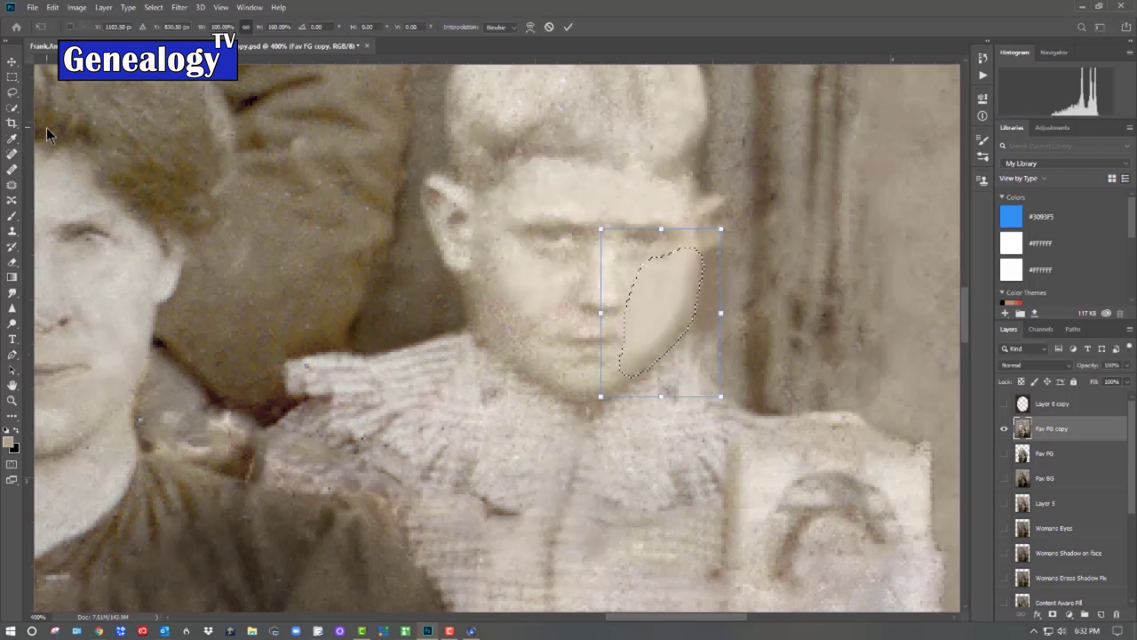
{"action": "left_click", "coordinate": [53, 7]}
{"action": "mouse_move", "coordinate": [107, 278]}
{"action": "left_click", "coordinate": [213, 318]}
{"action": "mouse_move", "coordinate": [721, 312]}
{"action": "left_mouse_down"}
{"action": "mouse_move", "coordinate": [723, 353]}
{"action": "mouse_move", "coordinate": [716, 314]}
{"action": "left_mouse_up"}
{"action": "key", "text": "Return"}
{"action": "key", "text": "ctrl+d"}
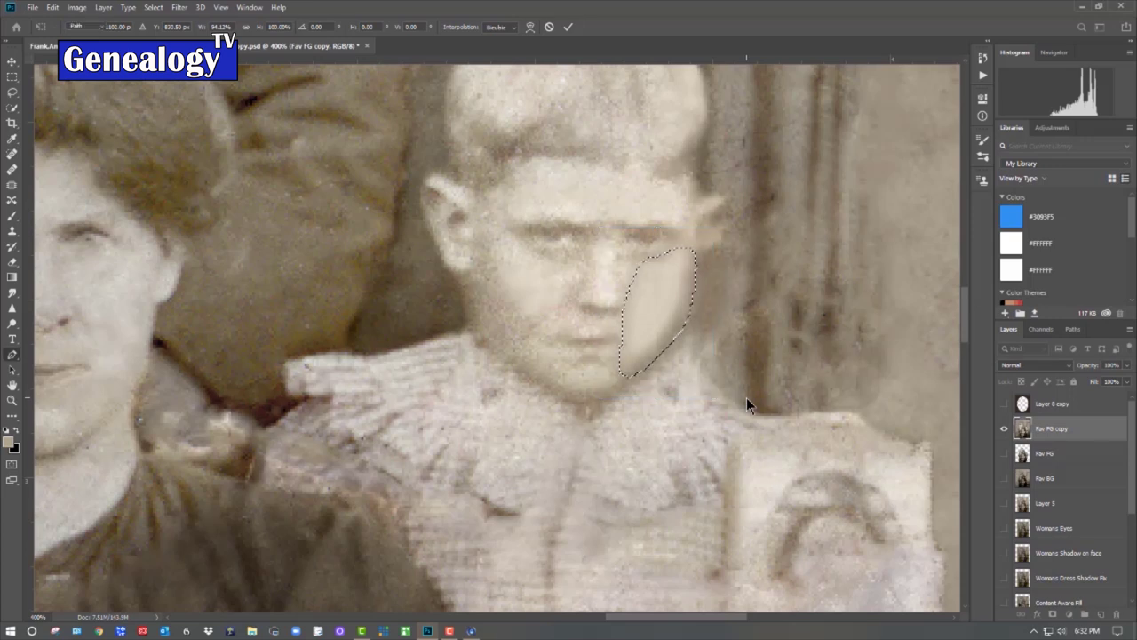
Heal along the boy's reshaped cheek and jaw with the Spot Healing Brush to blend the edge
{"action": "key", "text": "p"}
{"action": "left_click", "coordinate": [12, 400]}
{"action": "scroll", "coordinate": [610, 329], "scroll_direction": "down", "scroll_amount": 5}
{"action": "scroll", "coordinate": [550, 340], "scroll_direction": "up", "scroll_amount": 2}
{"action": "scroll", "coordinate": [664, 283], "scroll_direction": "up", "scroll_amount": 3}
{"action": "left_click_drag", "start_coordinate": [663, 283], "coordinate": [605, 331]}
{"action": "scroll", "coordinate": [604, 332], "scroll_direction": "up", "scroll_amount": 2}
{"action": "left_click", "coordinate": [11, 154]}
{"action": "left_click_drag", "start_coordinate": [626, 263], "coordinate": [582, 287]}
{"action": "left_click_drag", "start_coordinate": [578, 303], "coordinate": [565, 357]}
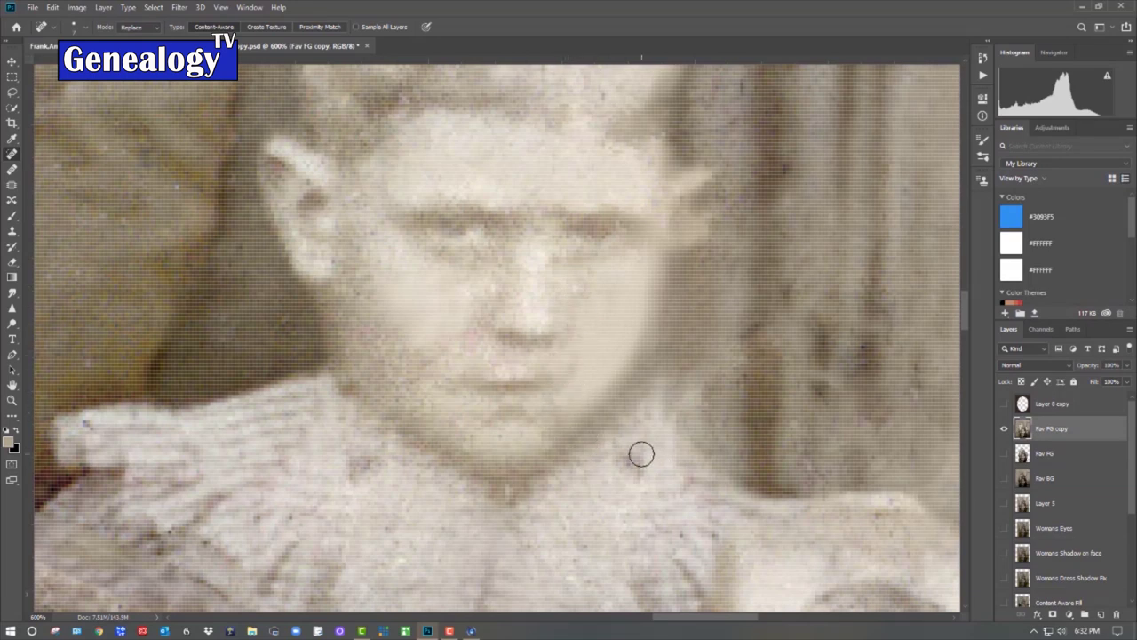
{"action": "key", "text": "z"}
{"action": "key", "text": "ctrl+0"}
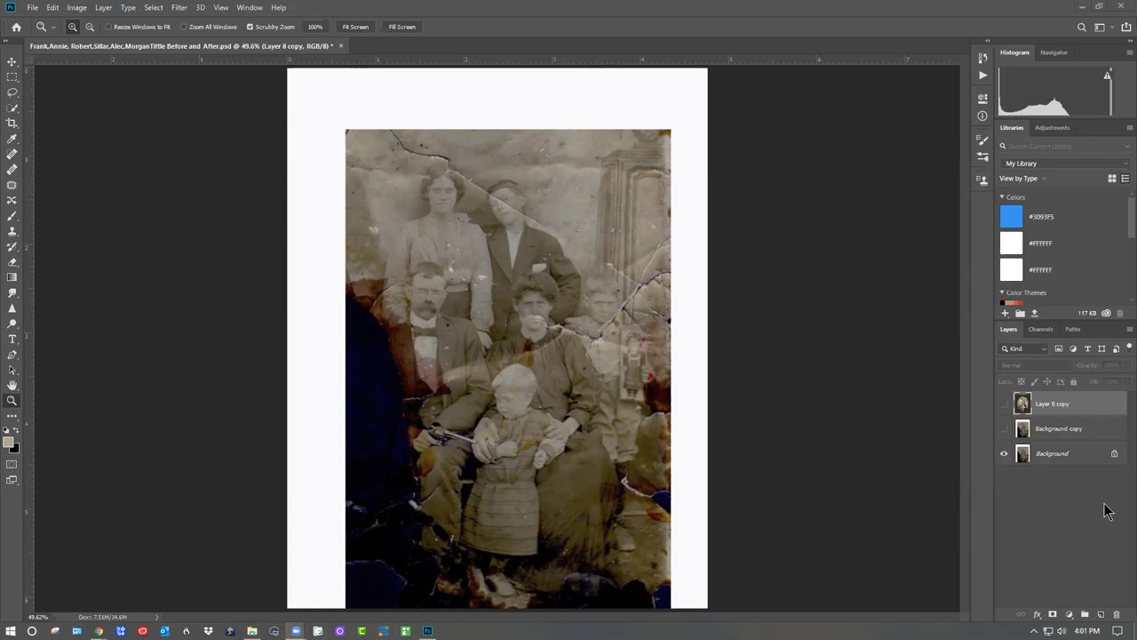
Show Layer 8 copy in the Before and After file to compare the framed restoration with the damaged original
{"action": "left_click", "coordinate": [1004, 405]}
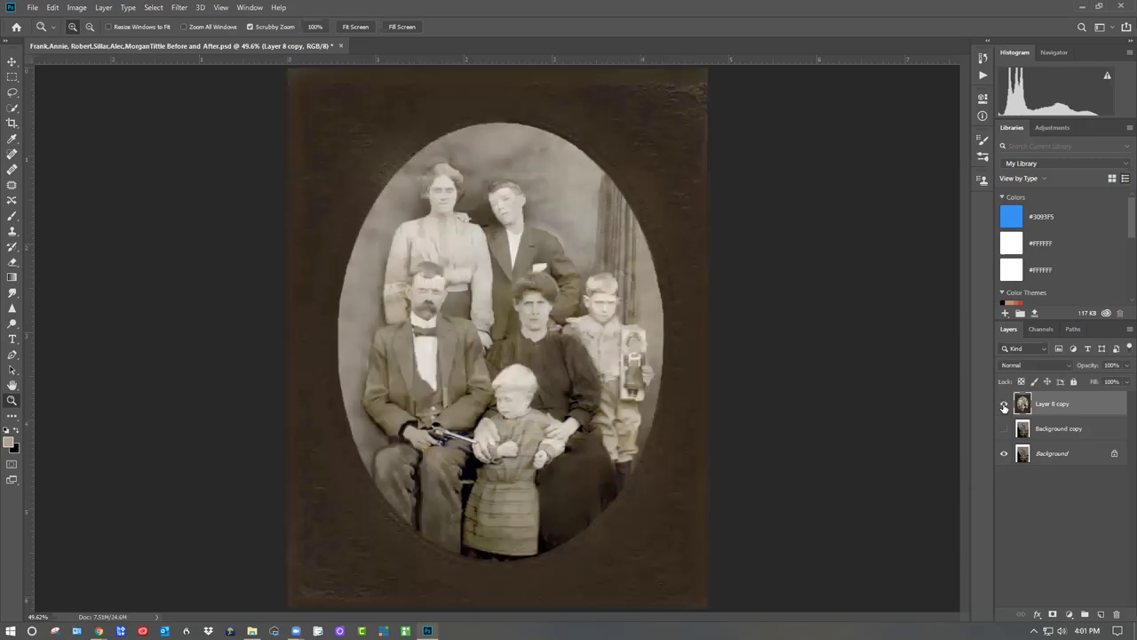